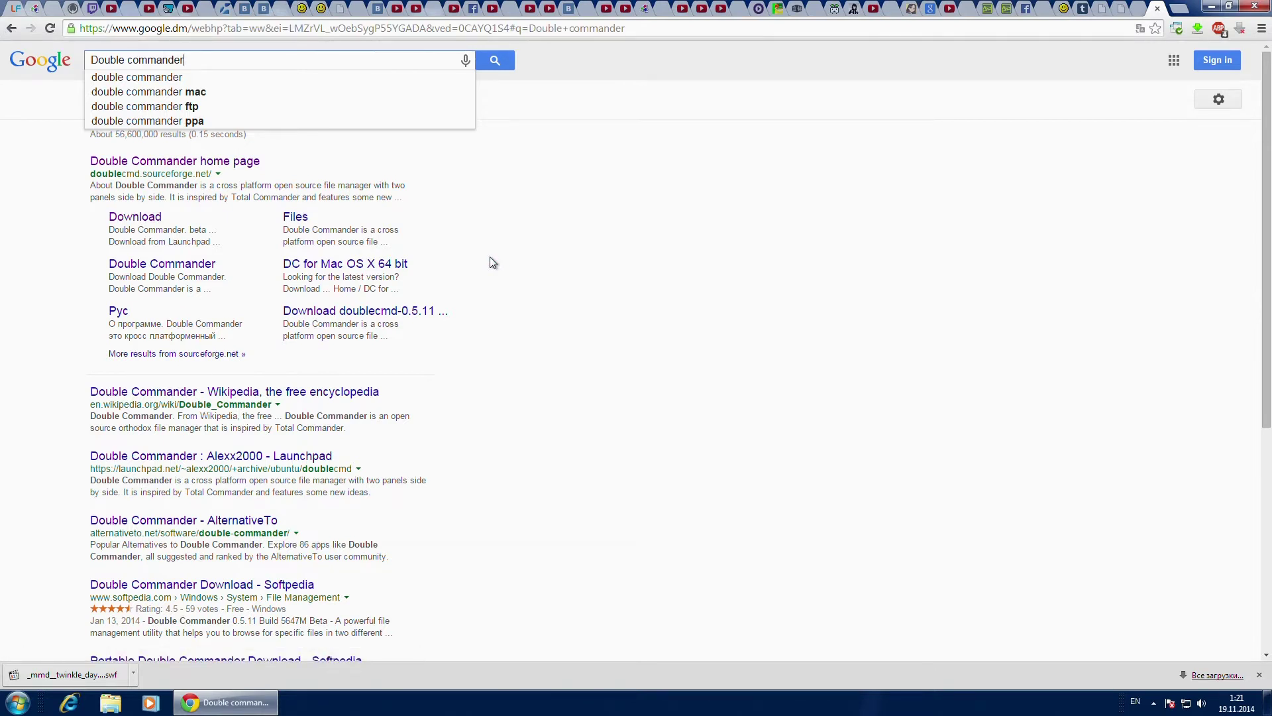
Step: Open the Double Commander home page and start downloading the 64-bit Windows installer doublecmd-0.5.11.x86_64-win64.exe from its Download page
click(491, 262)
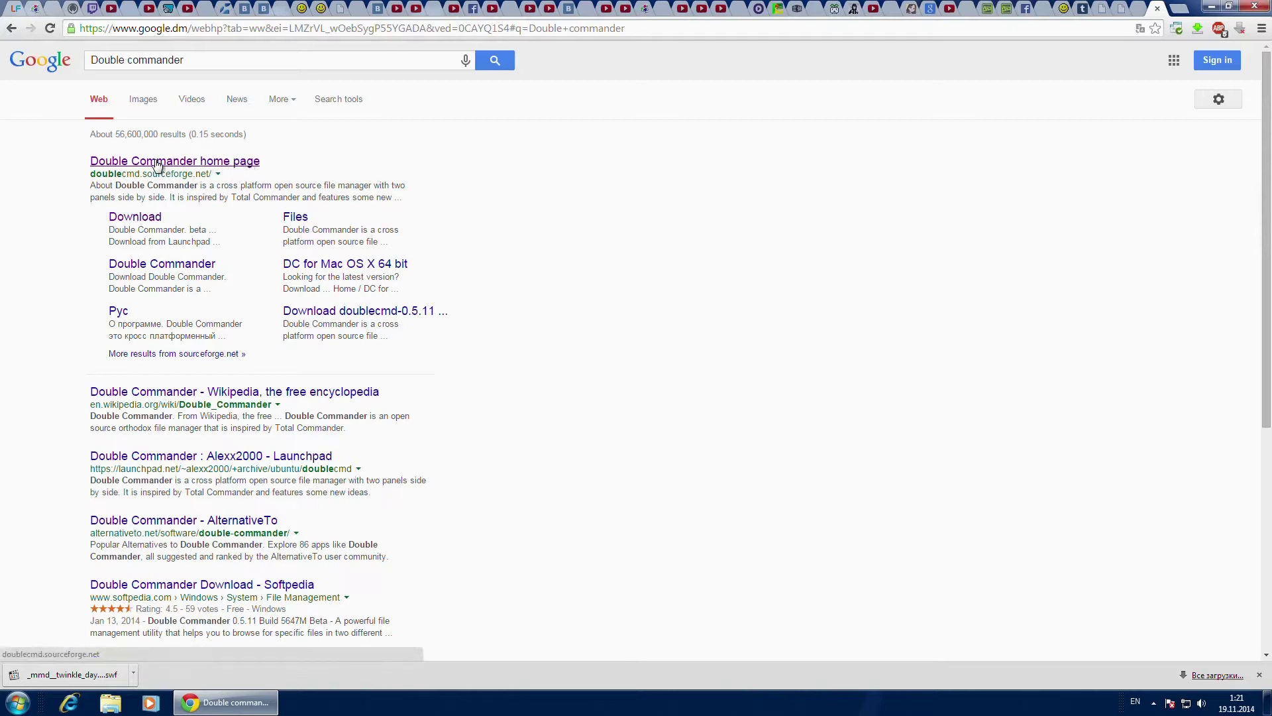
click(186, 162)
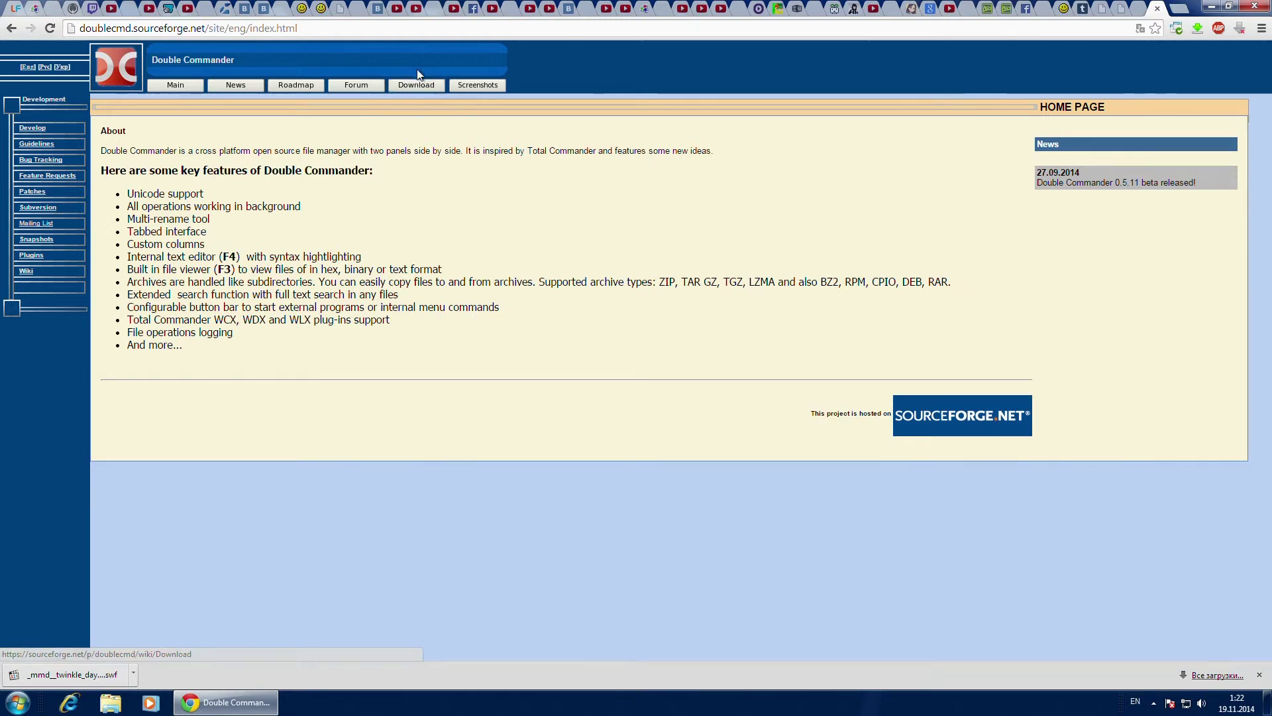
click(416, 87)
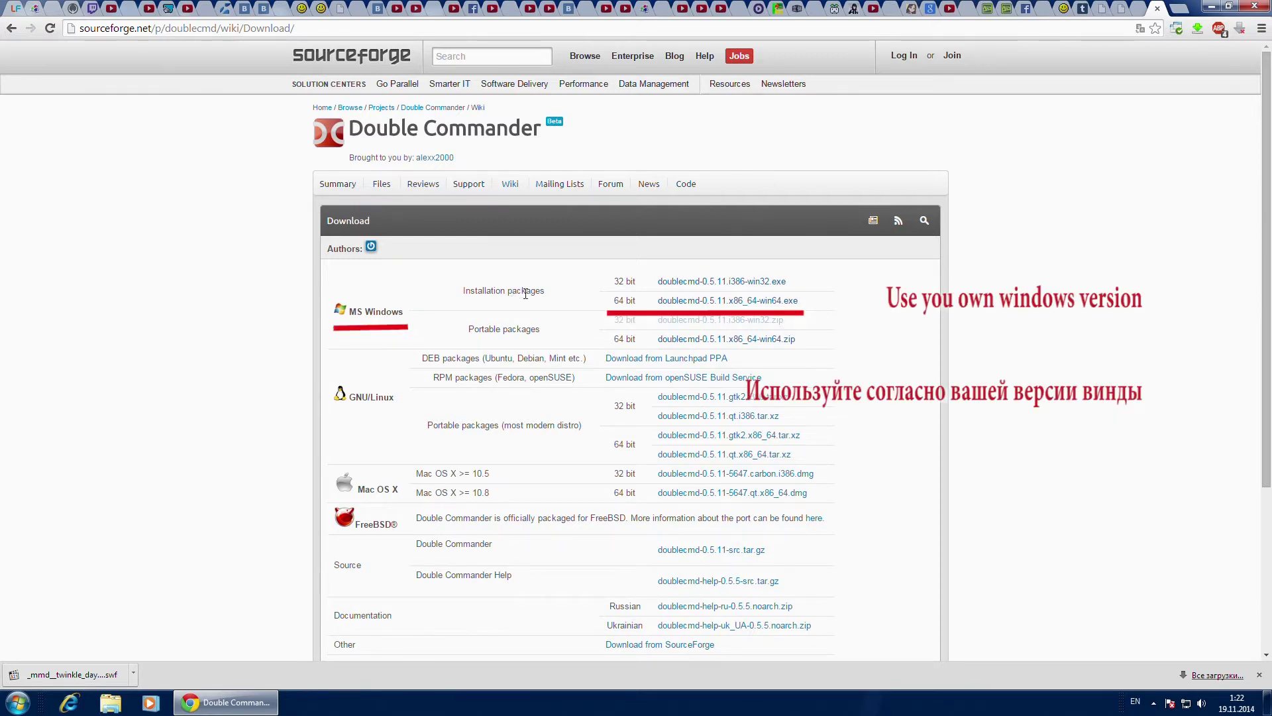
click(770, 307)
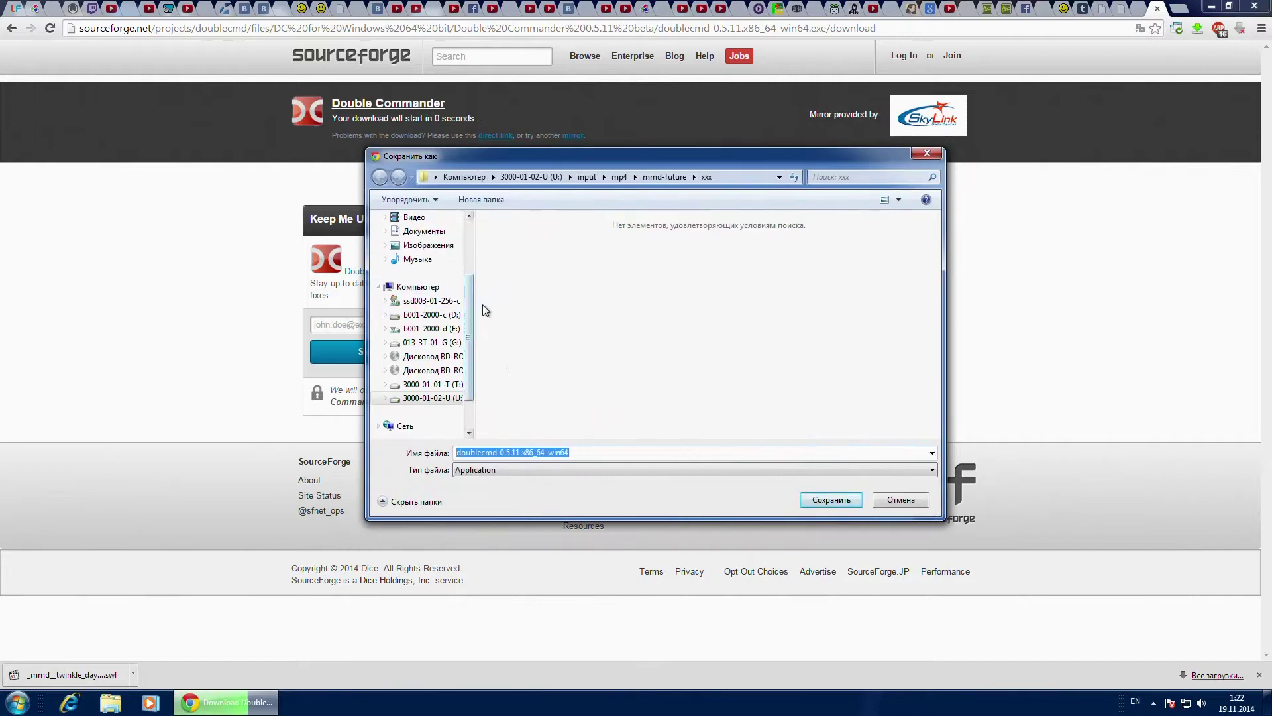
Step: Save the installer into a new folder named Double commander on drive T
click(433, 383)
click(481, 200)
text(Do)
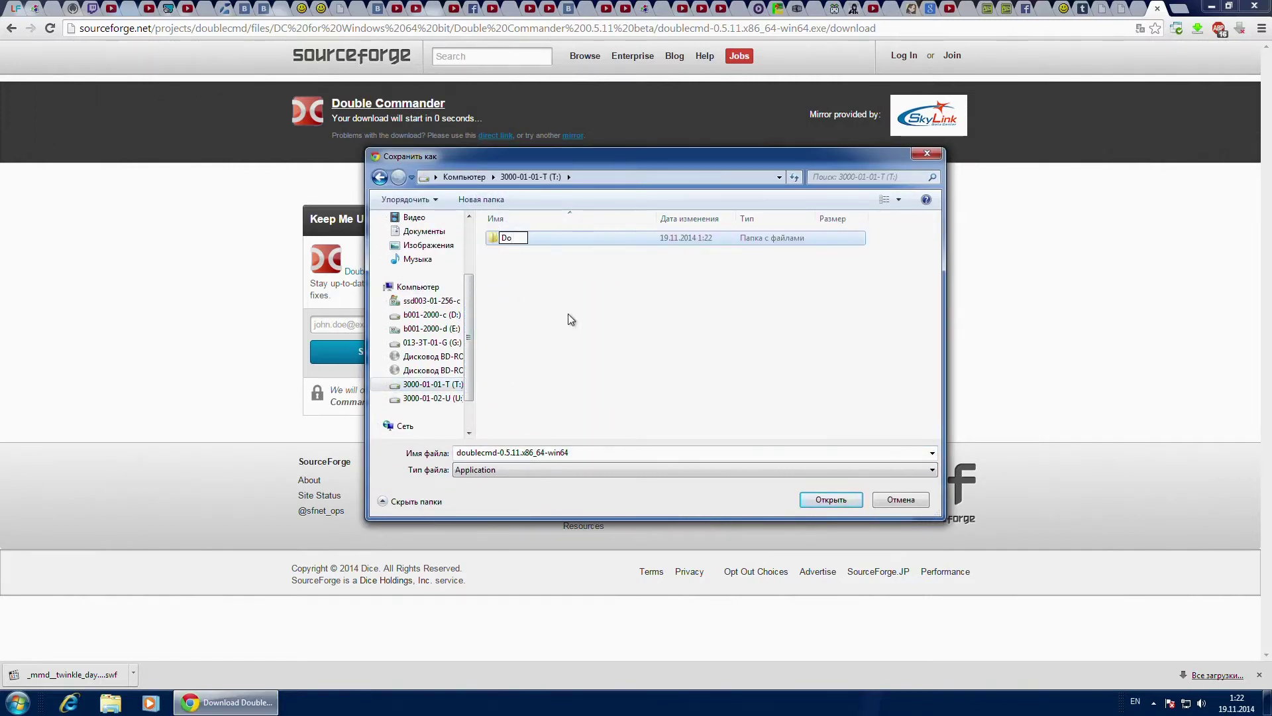
text(uble Commander)
key(Return)
key(Return)
key(Return)
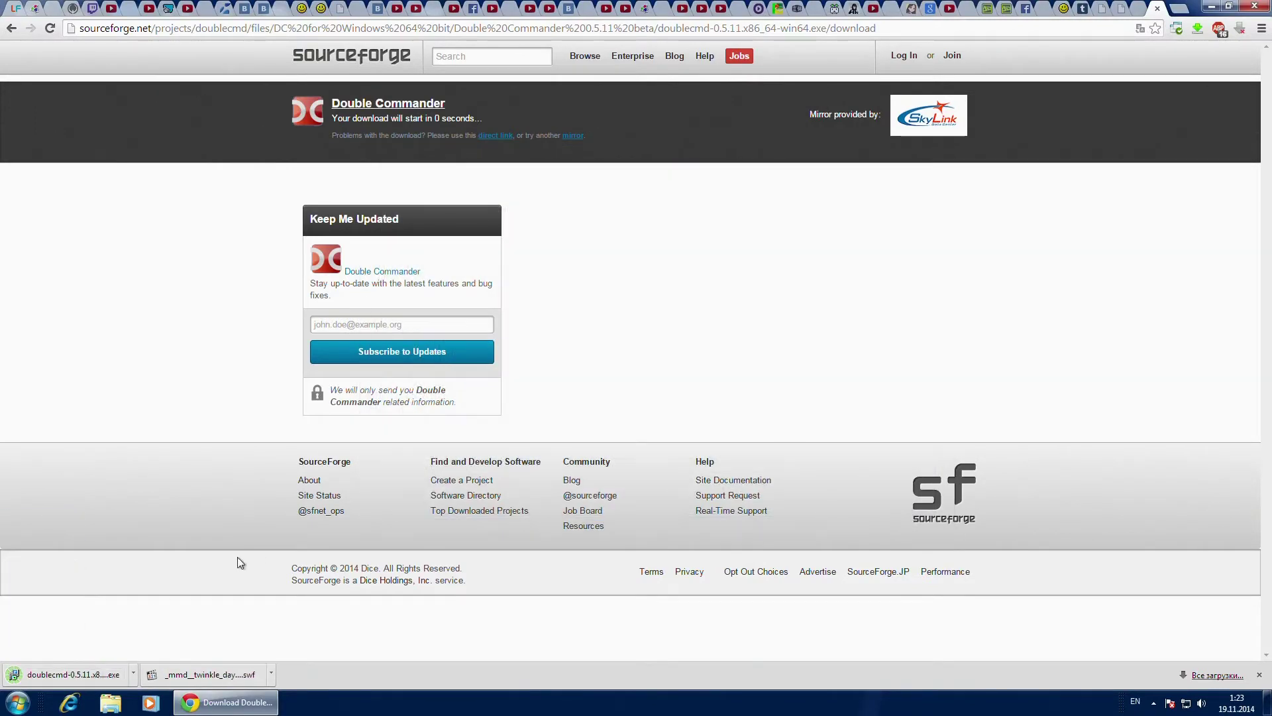
Step: Run the downloaded installer and choose English as the setup language
click(92, 674)
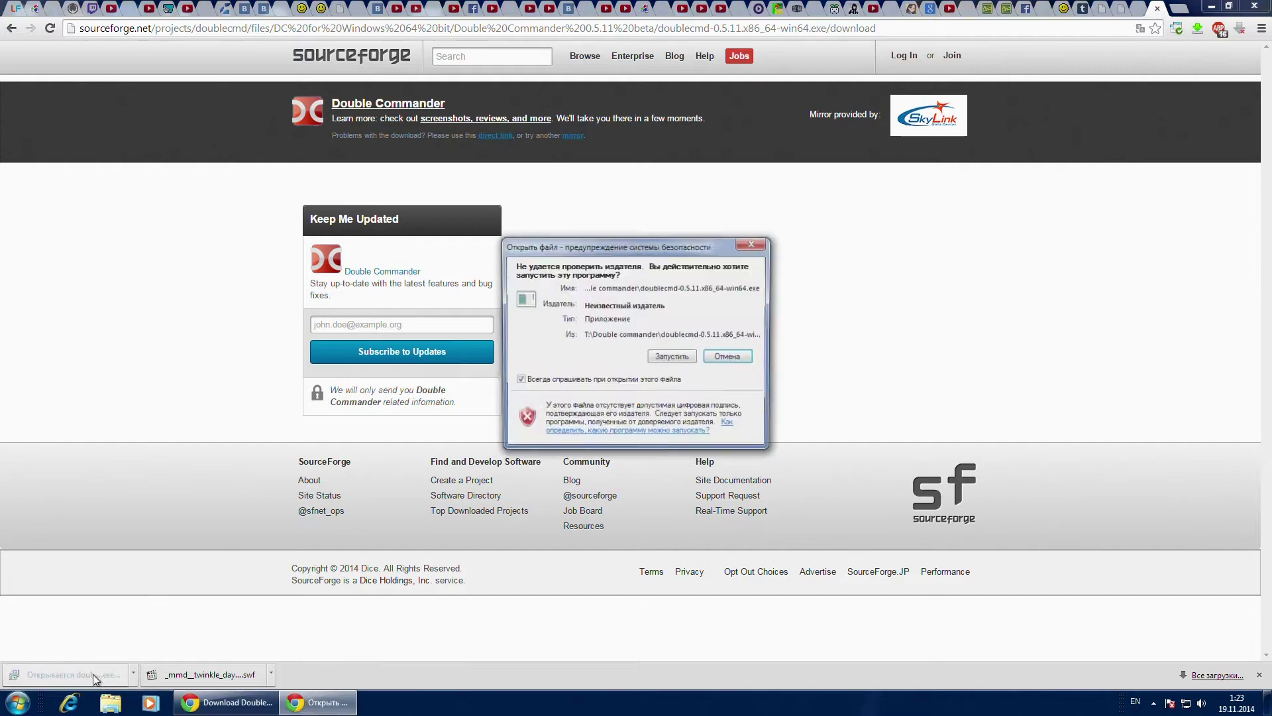
click(683, 357)
click(698, 369)
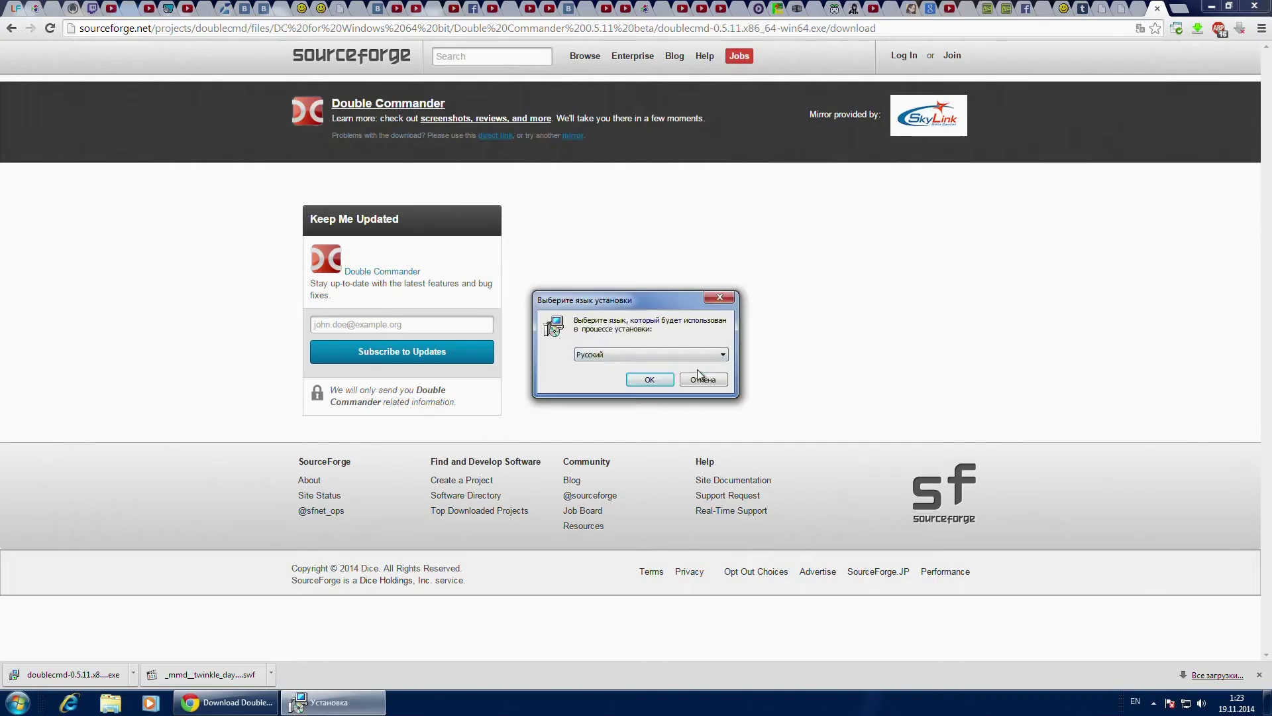
click(697, 355)
click(637, 411)
click(649, 379)
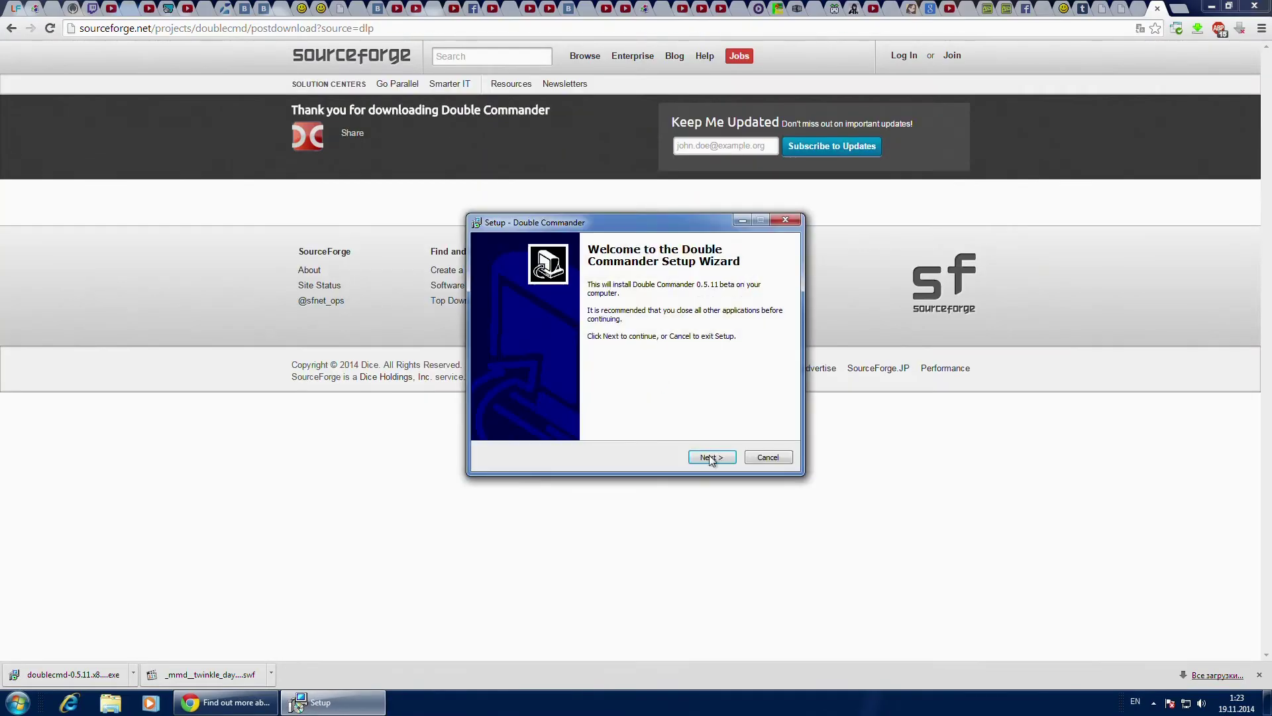
Step: Install Double Commander to T:\Program Files\Double Commander, accepting the remaining setup options
click(711, 457)
click(713, 457)
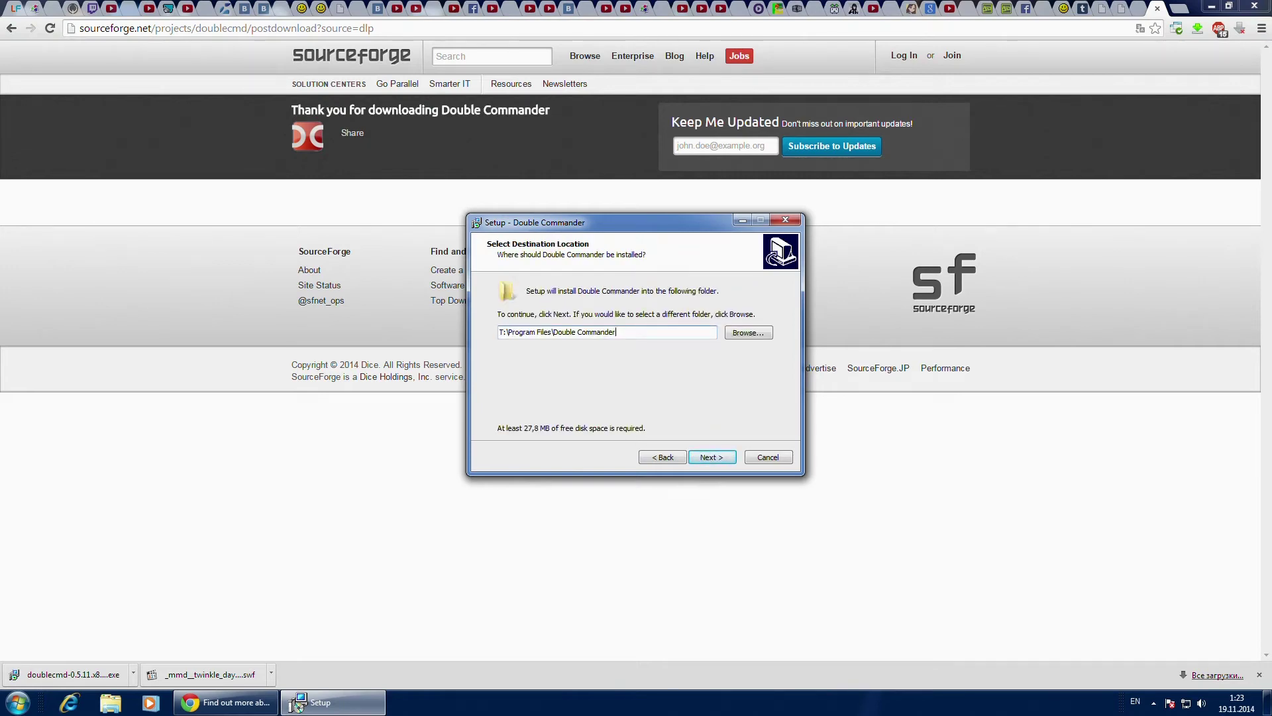
click(709, 457)
click(709, 457)
click(709, 457)
click(709, 457)
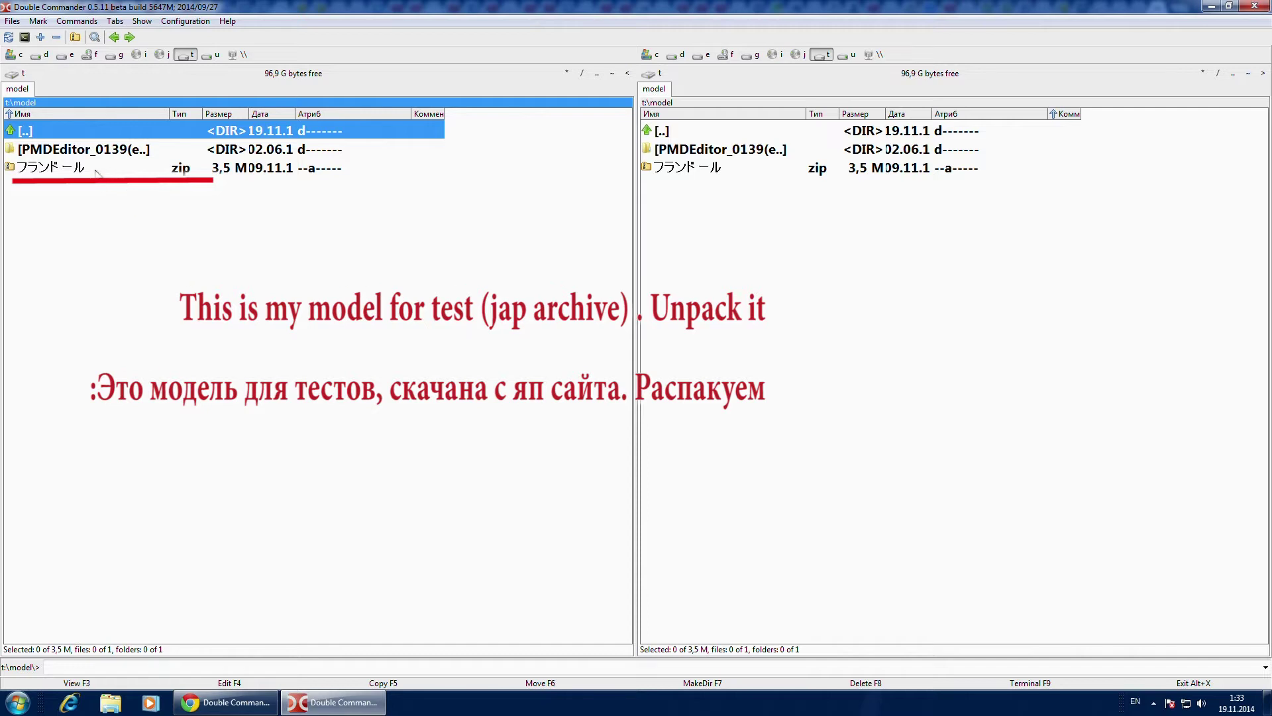
Step: Extract the model folder from フランドール.zip into t:\model in Double Commander
double_click(97, 171)
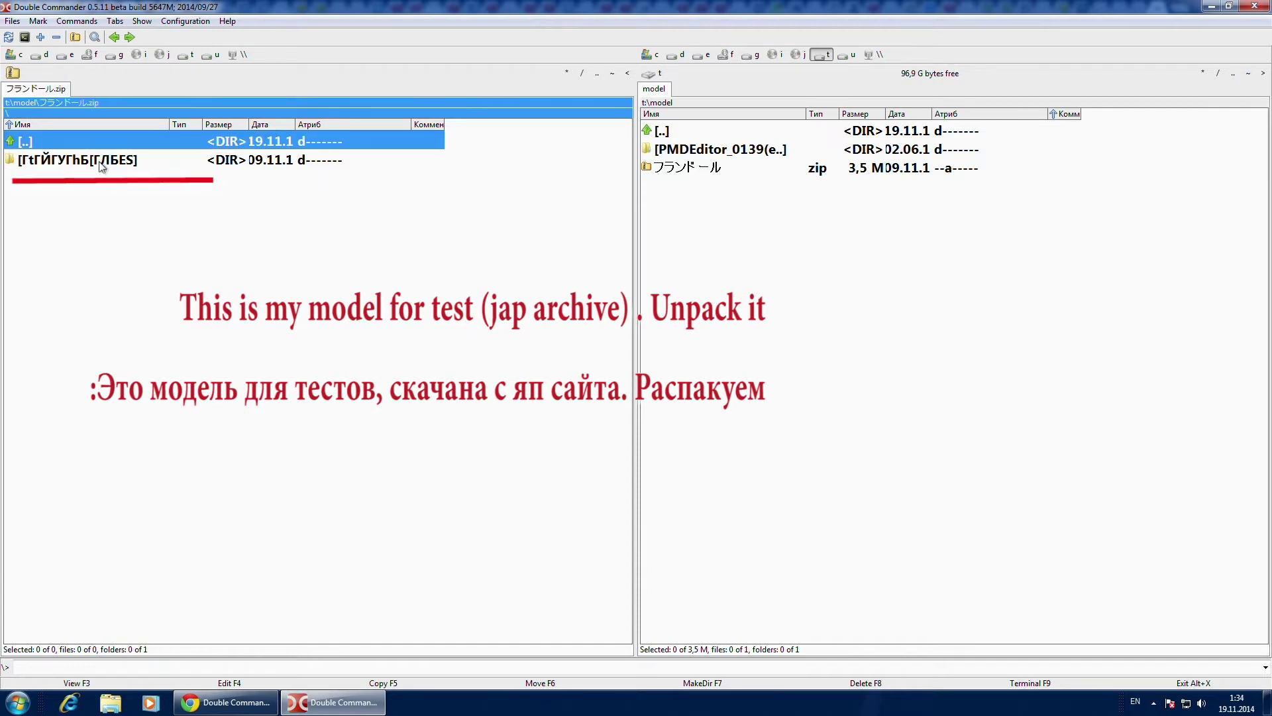
click(101, 166)
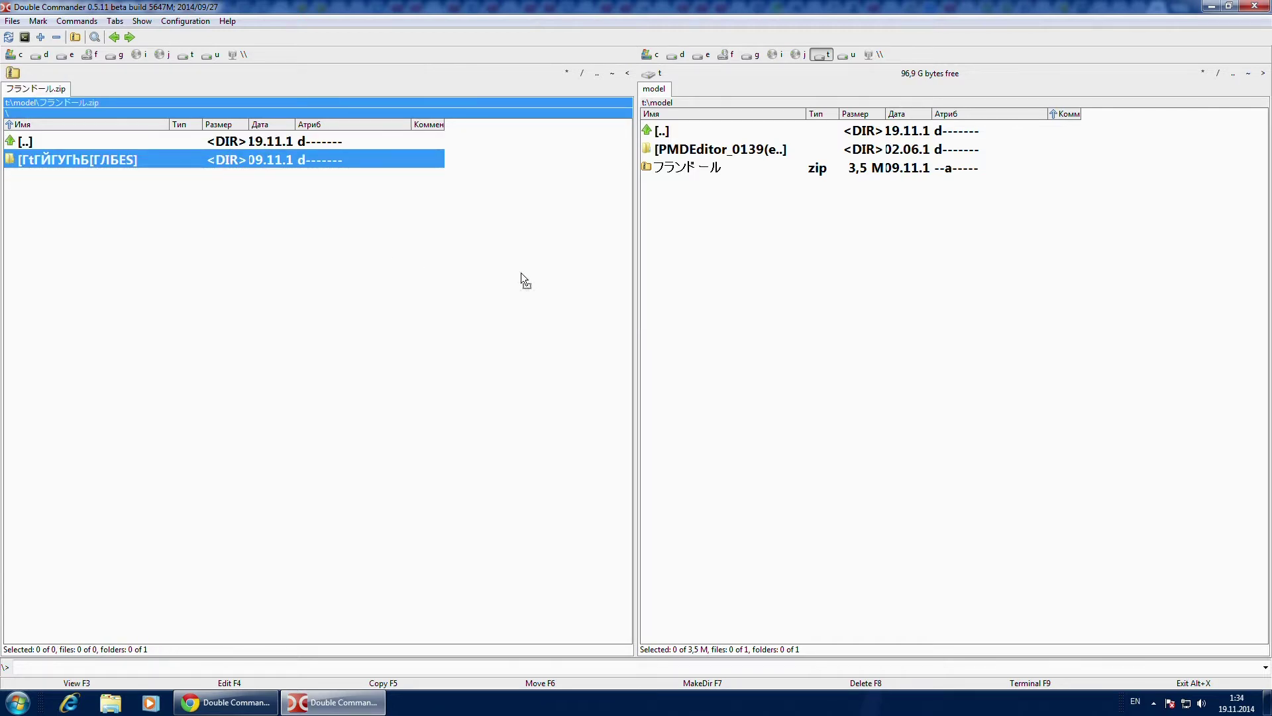
drag(716, 289, 727, 290)
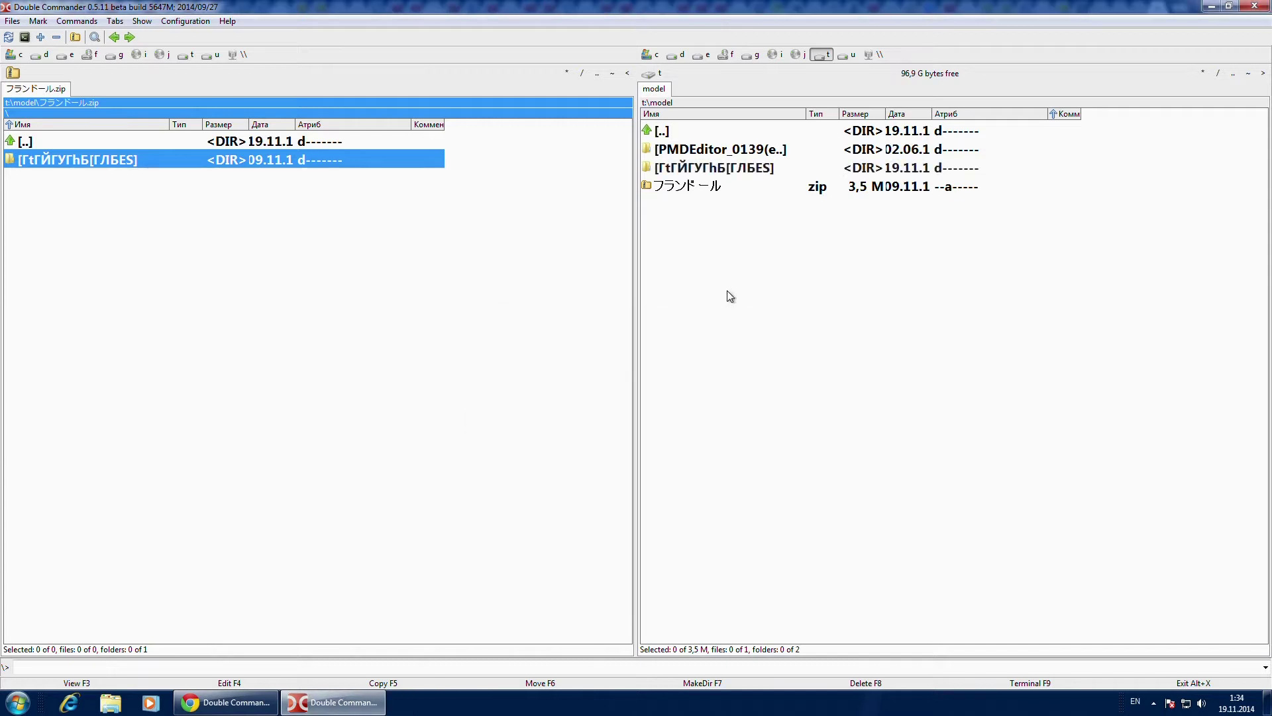
Step: Examine the file names in the extracted model folder with a widened name column, including the textures in its tex subfolder
double_click(746, 168)
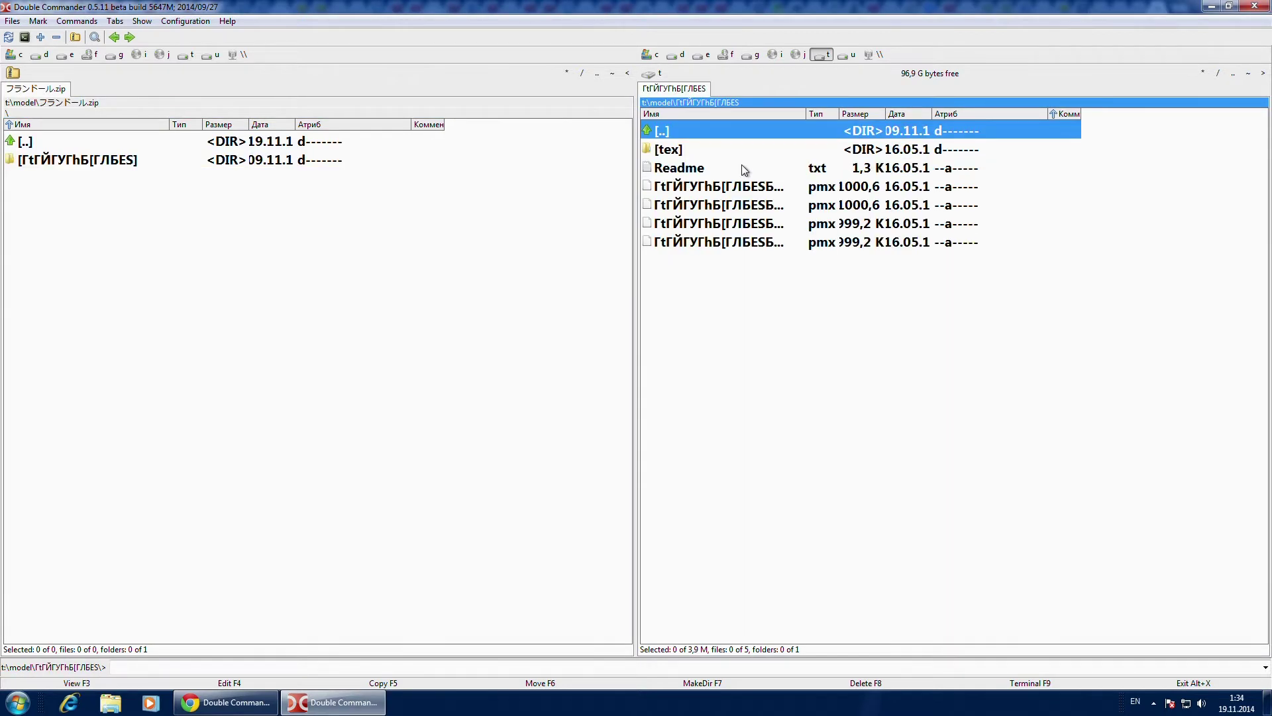
click(733, 209)
drag(808, 114, 938, 117)
double_click(699, 151)
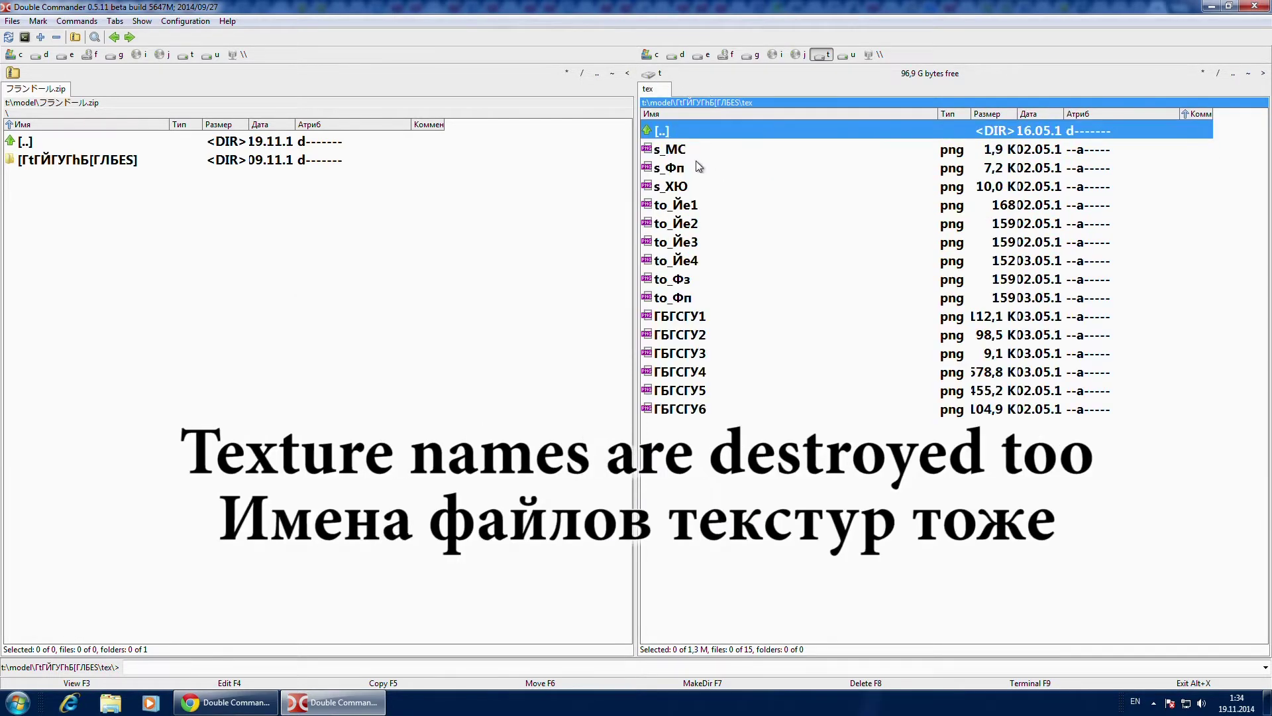
click(728, 206)
click(713, 186)
click(706, 155)
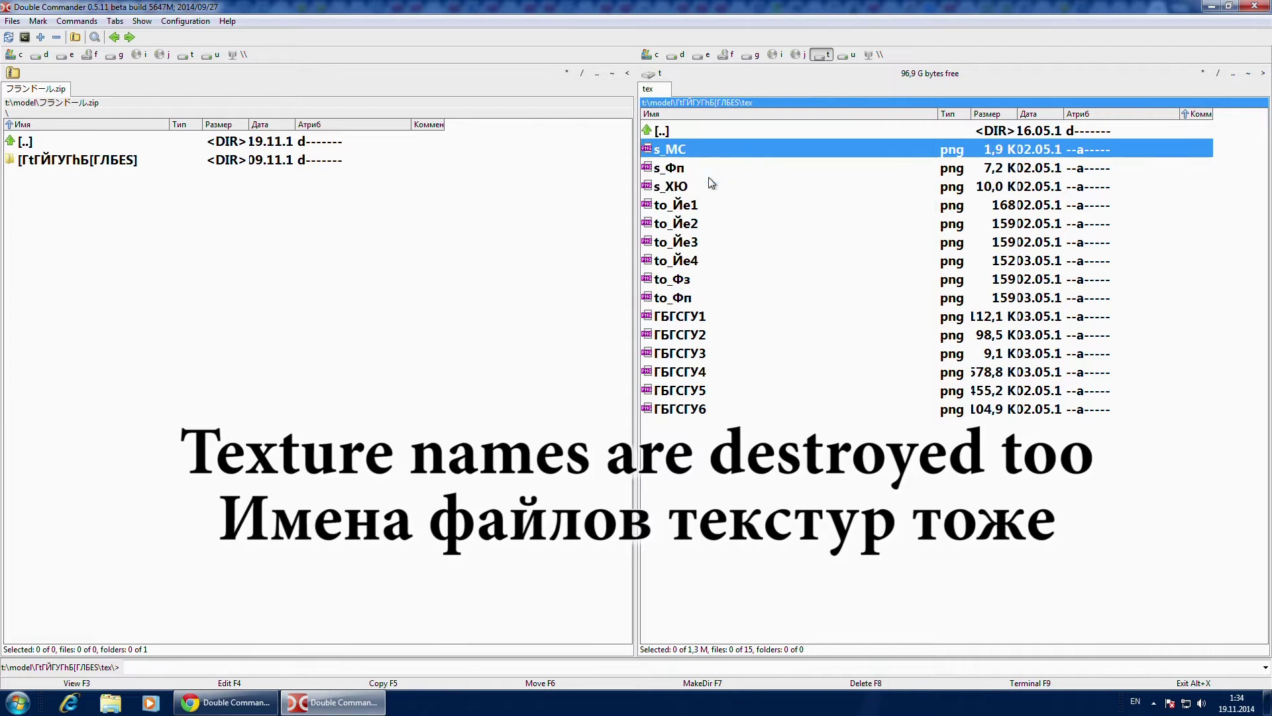
click(710, 297)
click(709, 278)
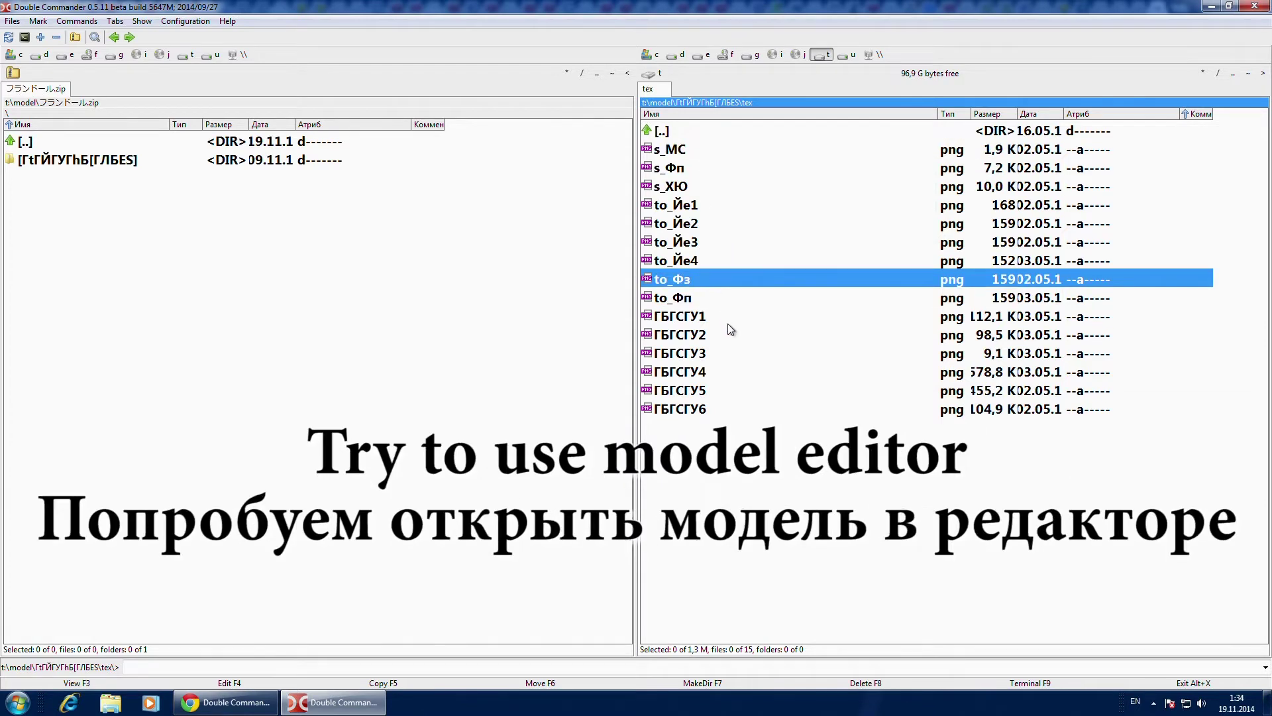
Step: Go back to t:\model and launch PMDEditor from the PMDEditor_0139(english) folder
double_click(683, 130)
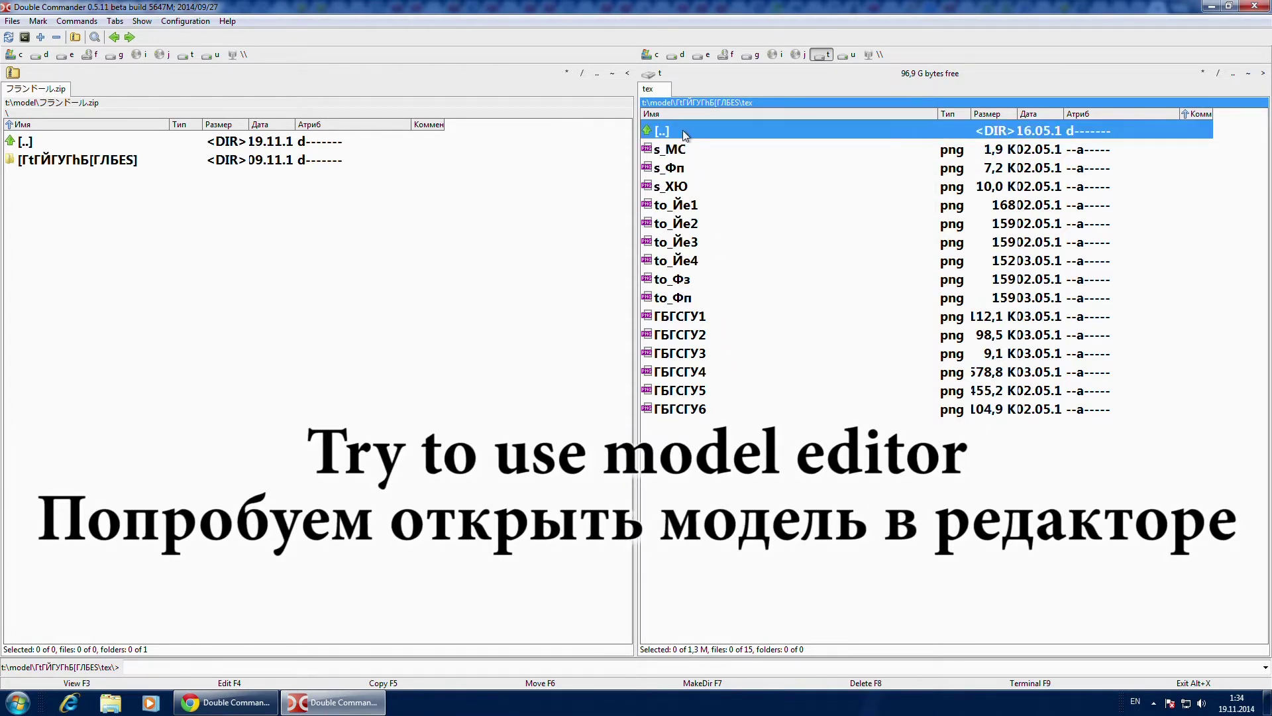
double_click(683, 130)
double_click(702, 147)
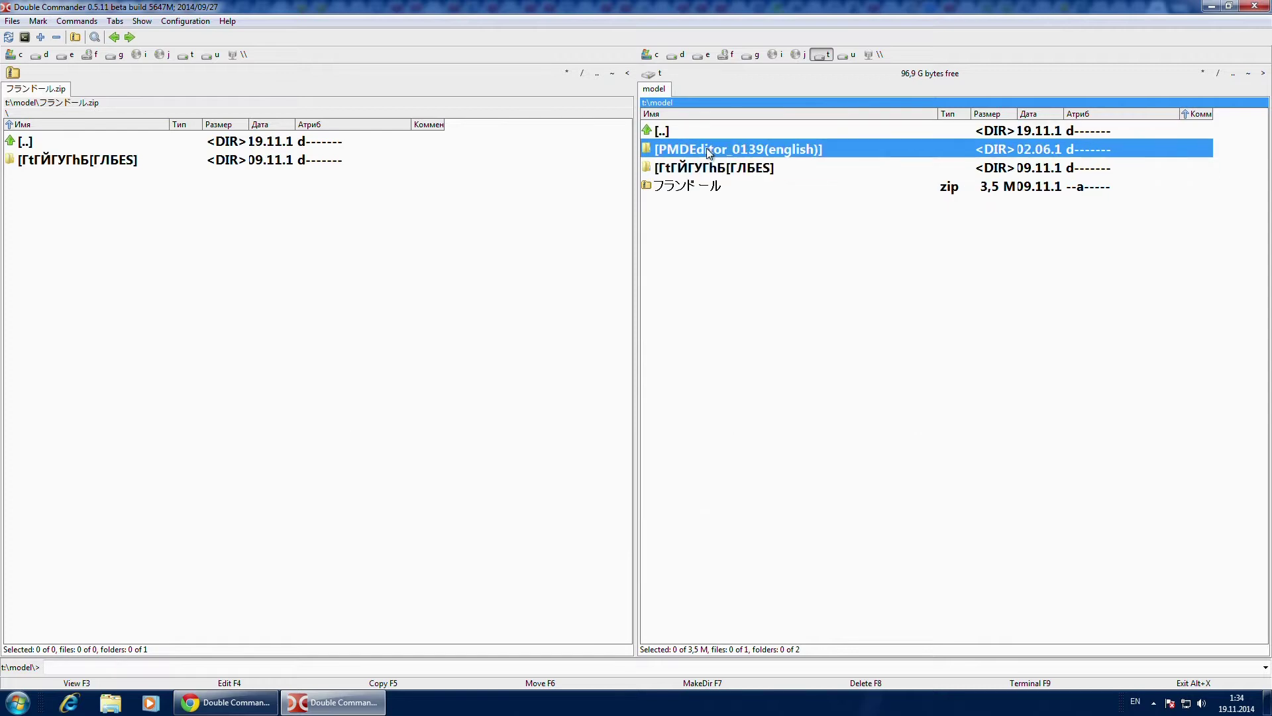
double_click(686, 204)
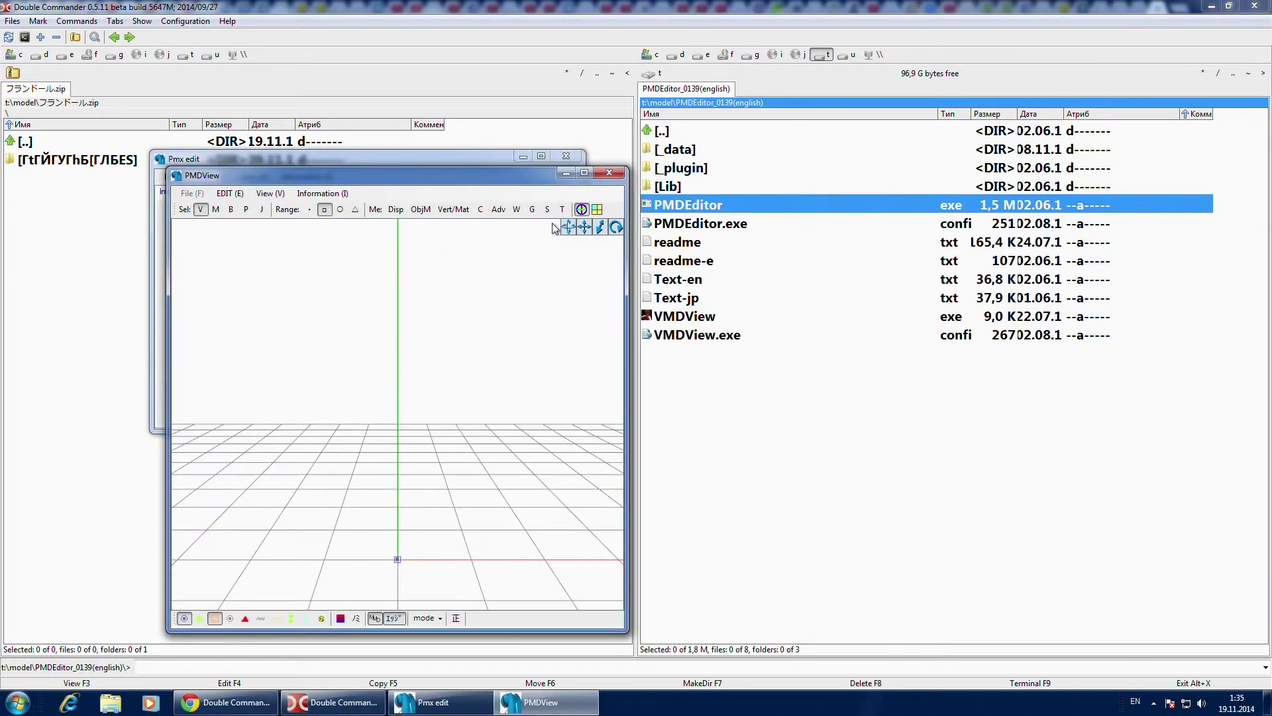
Step: Place PMDView beside the Pmx edit window, open the first PMX file of the extracted model, and hide its bones
drag(376, 172, 815, 164)
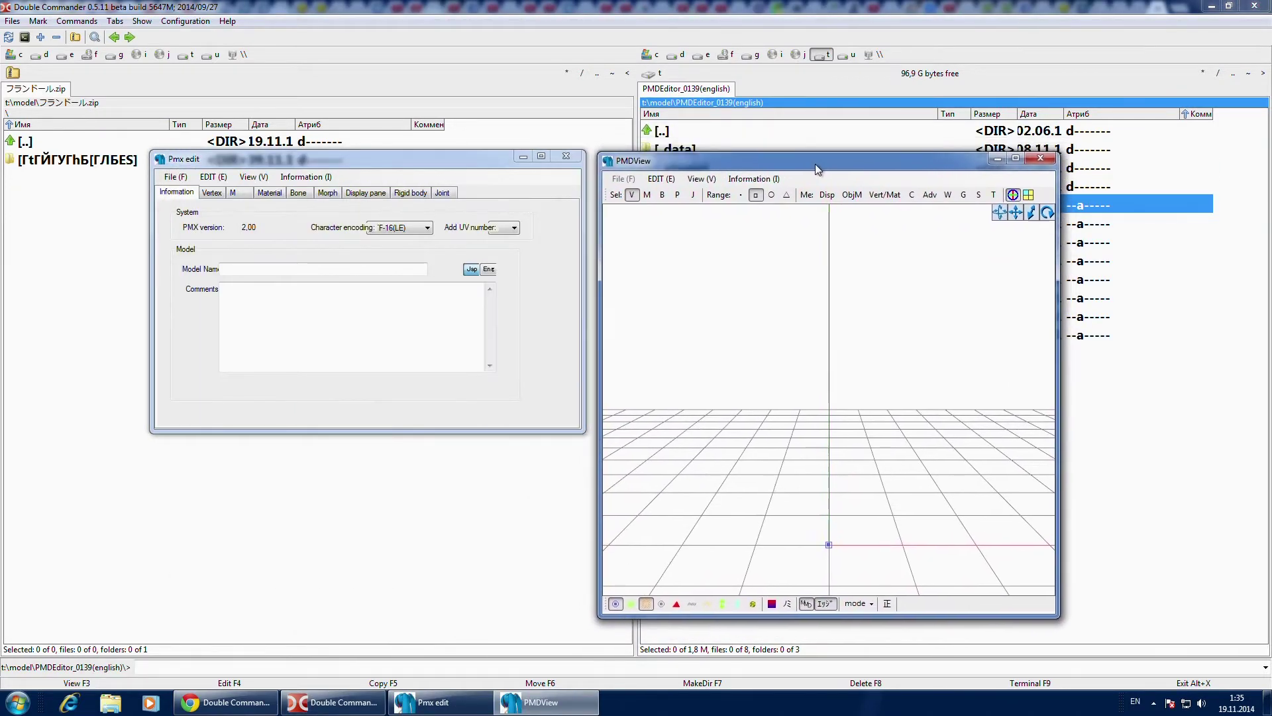
click(176, 177)
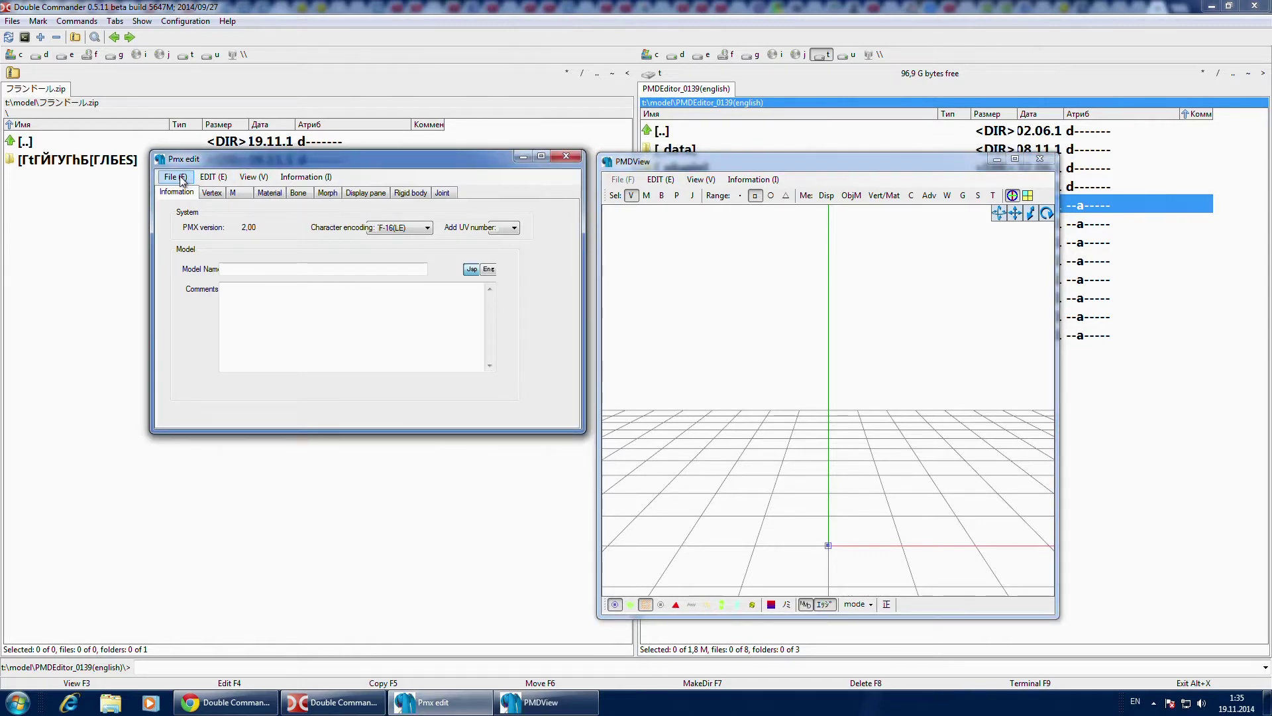
click(176, 177)
click(199, 205)
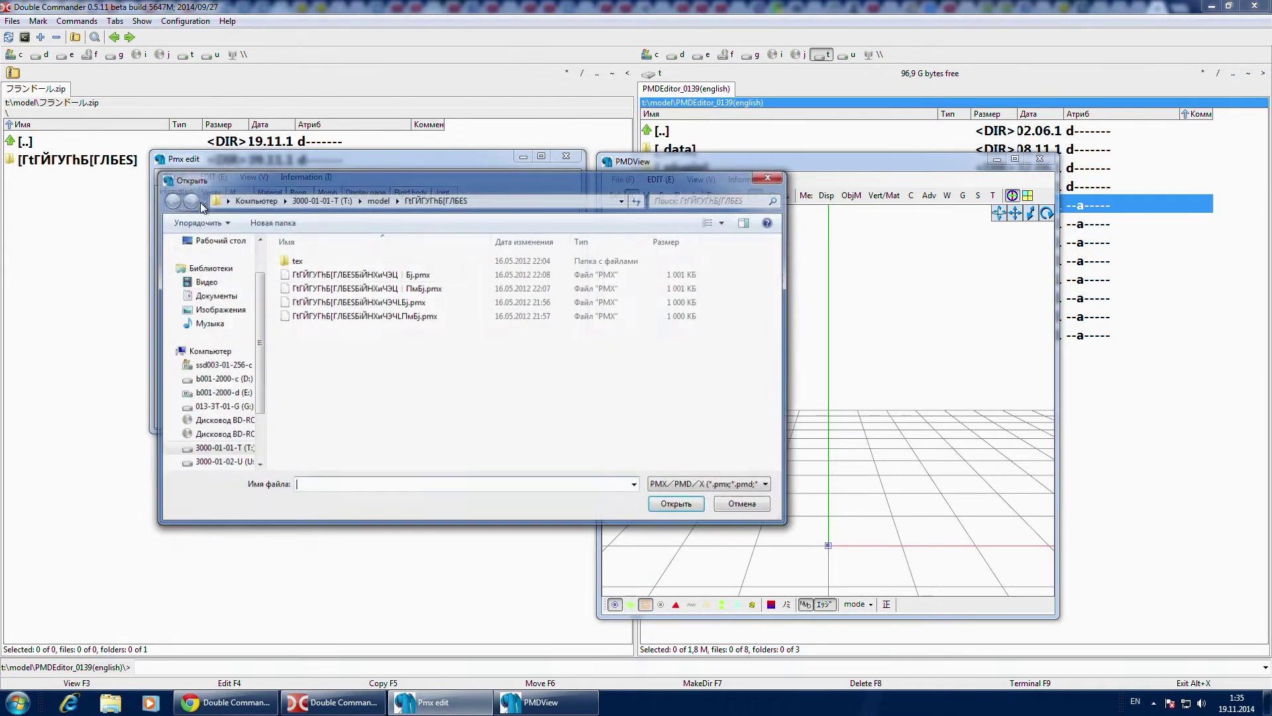
click(392, 278)
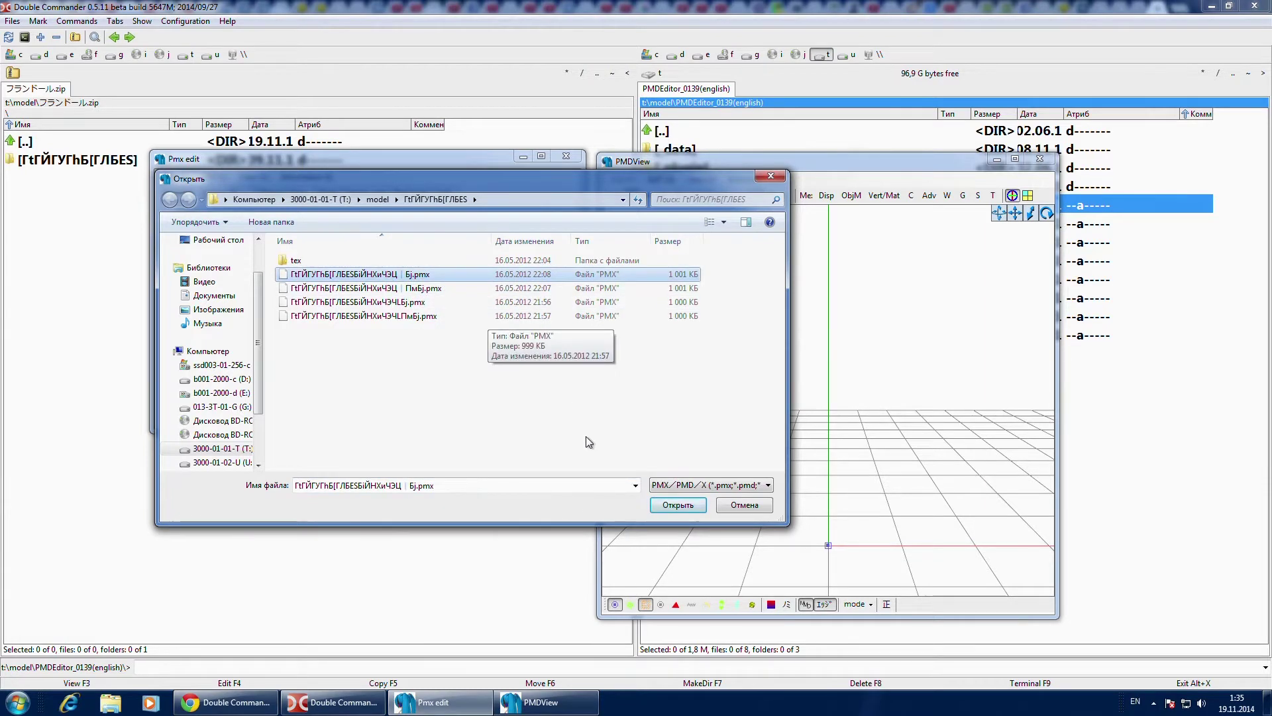
click(672, 506)
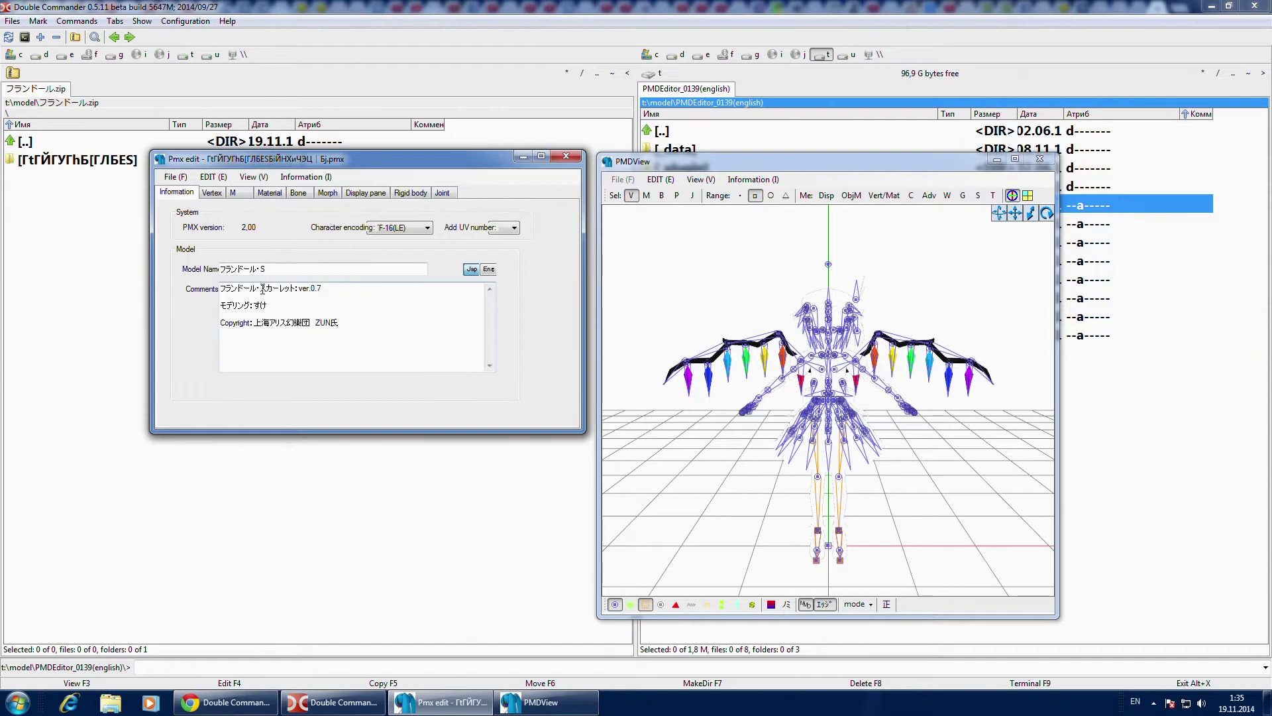
click(615, 604)
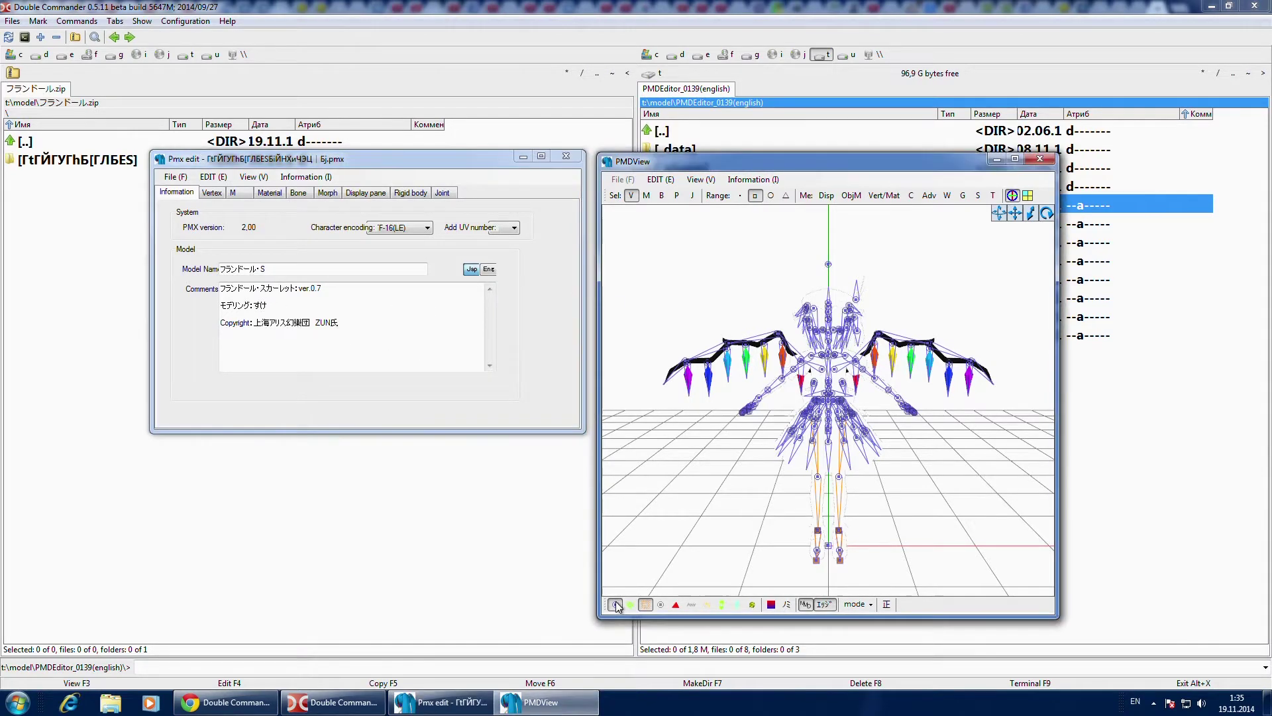
mouse_move(792, 468)
mouse_down()
mouse_move(888, 477)
mouse_move(915, 461)
mouse_move(774, 472)
mouse_move(798, 487)
mouse_move(792, 464)
mouse_up()
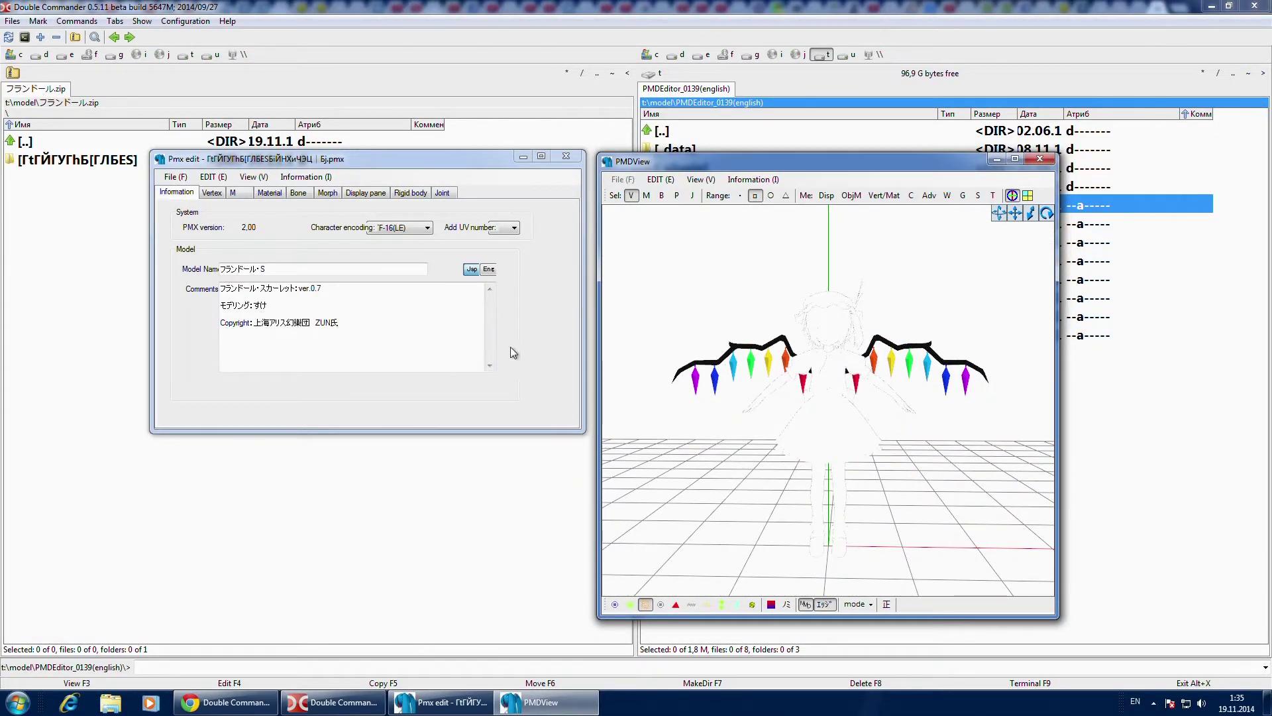
Step: Examine the texture paths assigned to the model's first six materials, 0 to 5
click(275, 193)
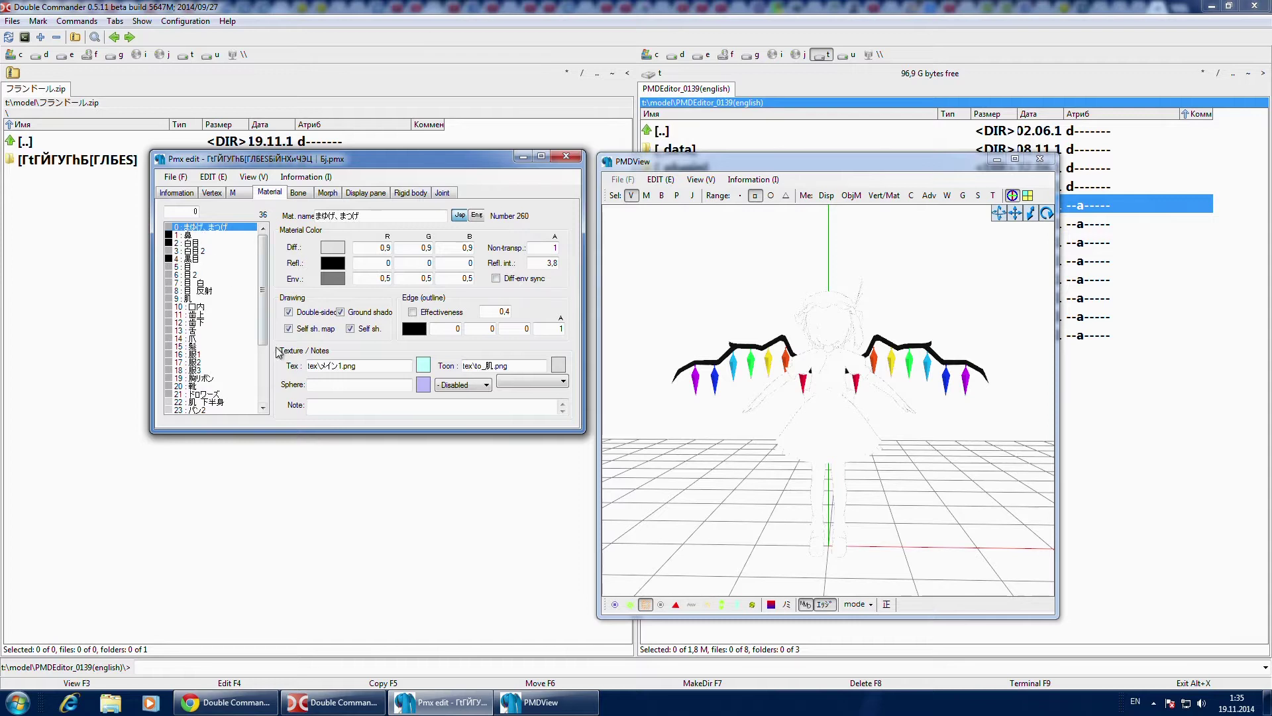
drag(356, 365, 309, 366)
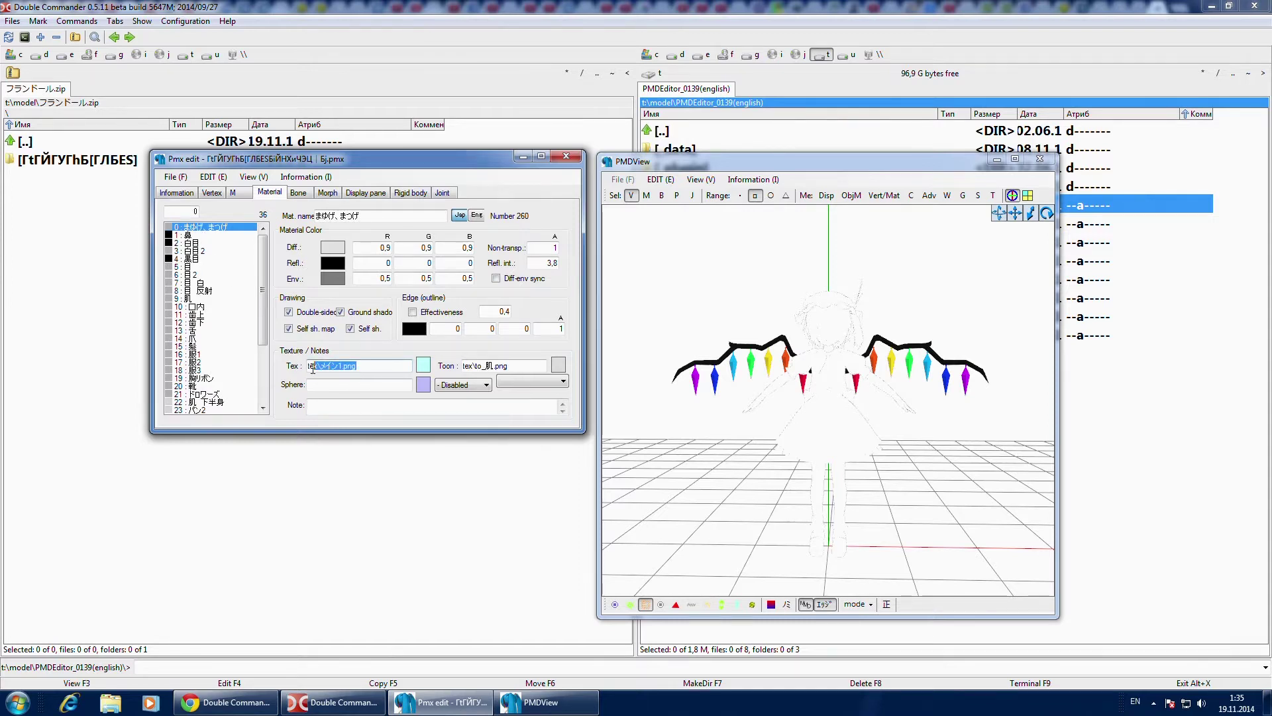
click(203, 235)
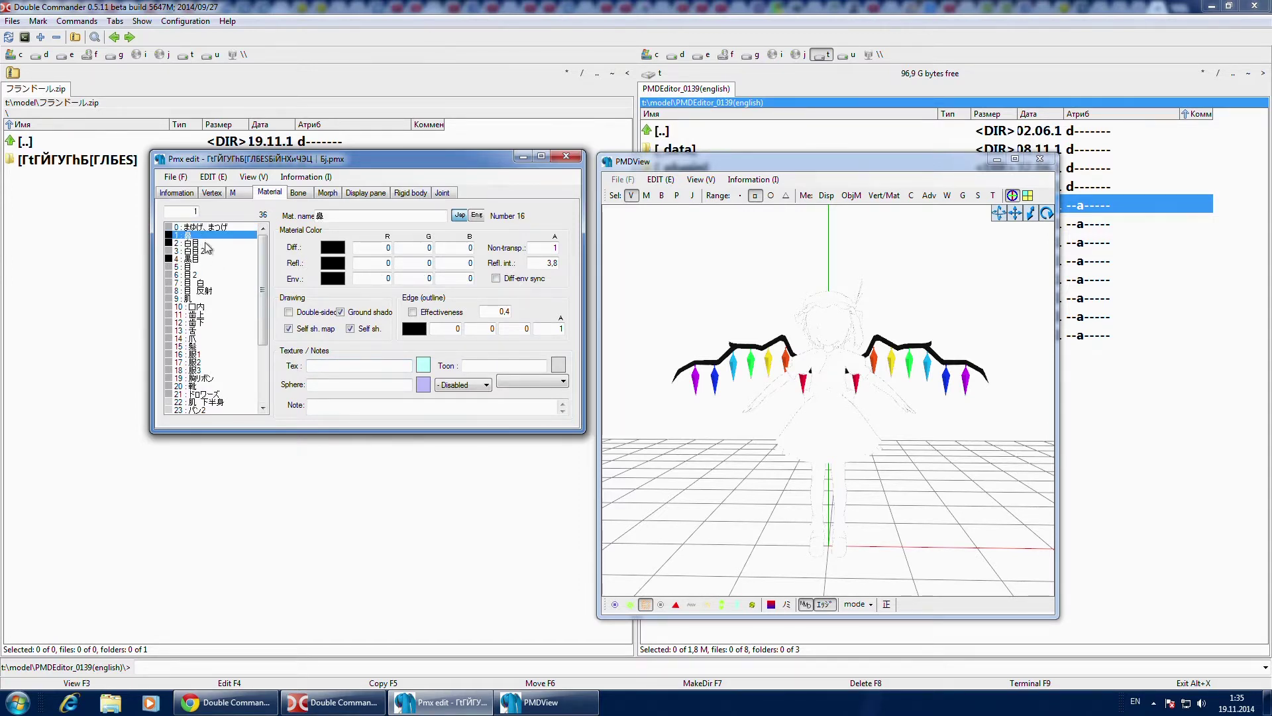
click(203, 244)
click(202, 251)
click(202, 260)
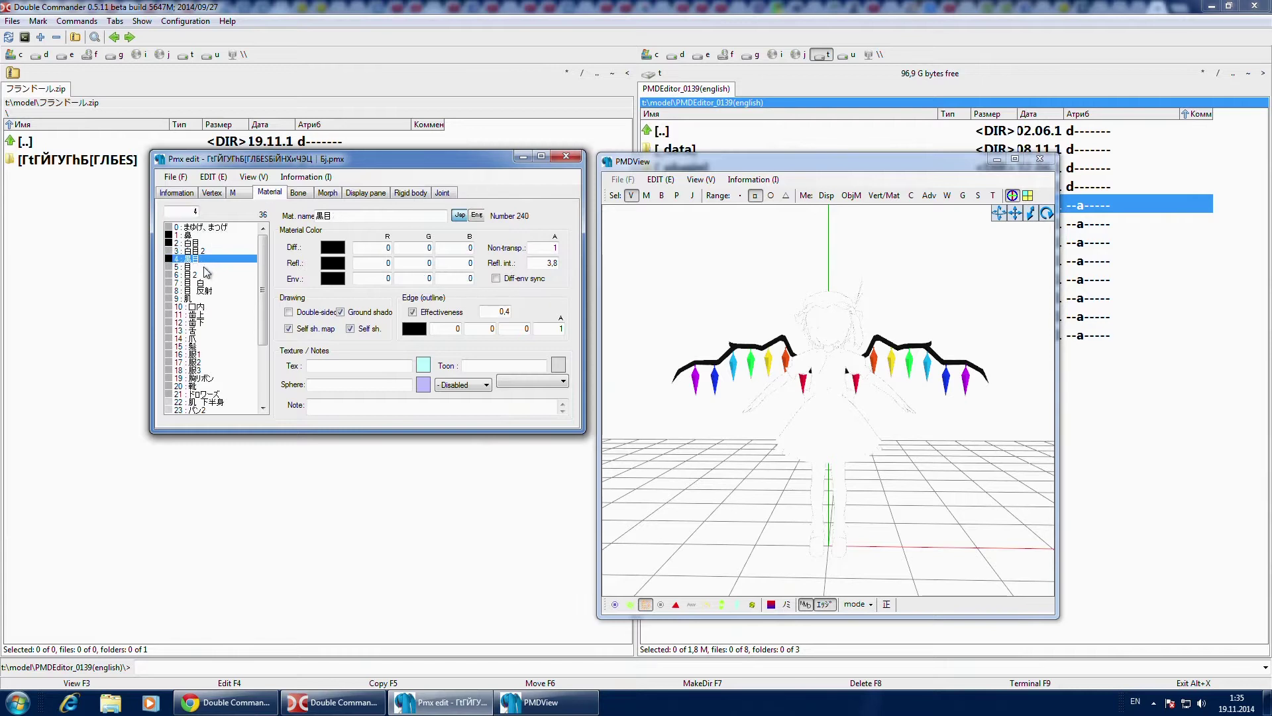
click(203, 267)
drag(356, 366, 274, 375)
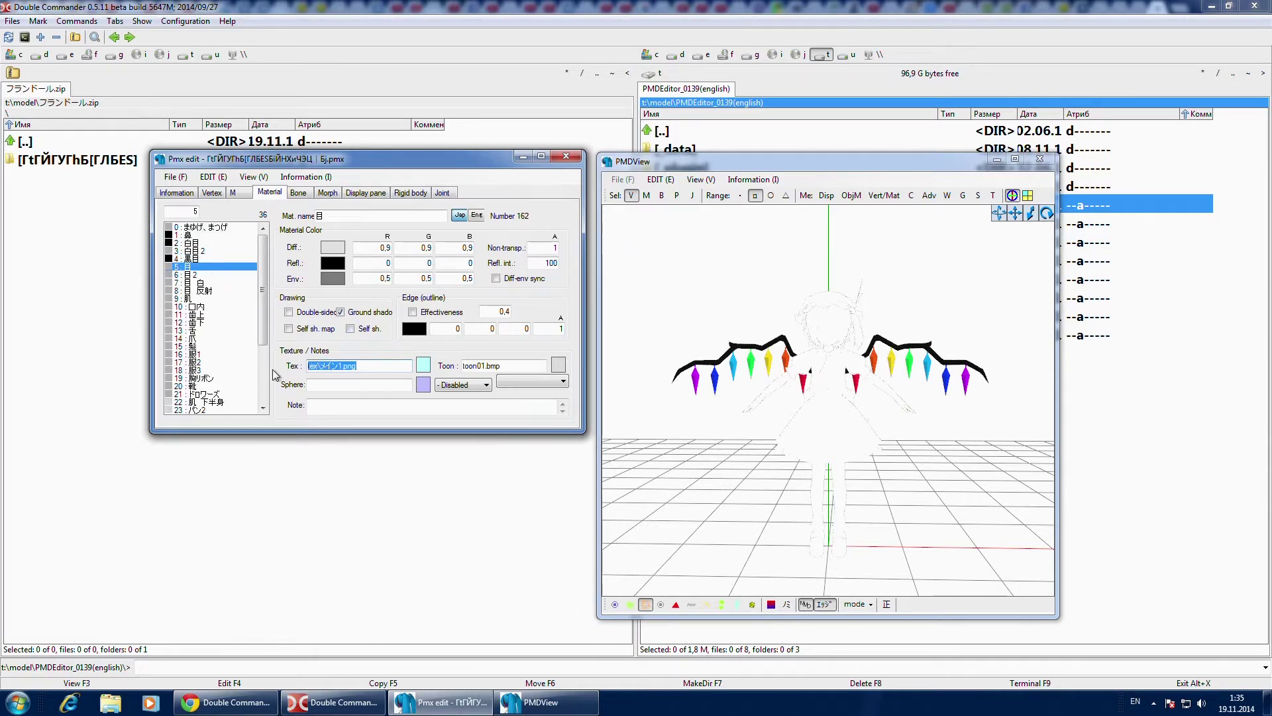
click(378, 365)
Step: Close the model editor and return from the archive to the t:\model folder in Double Commander
click(573, 159)
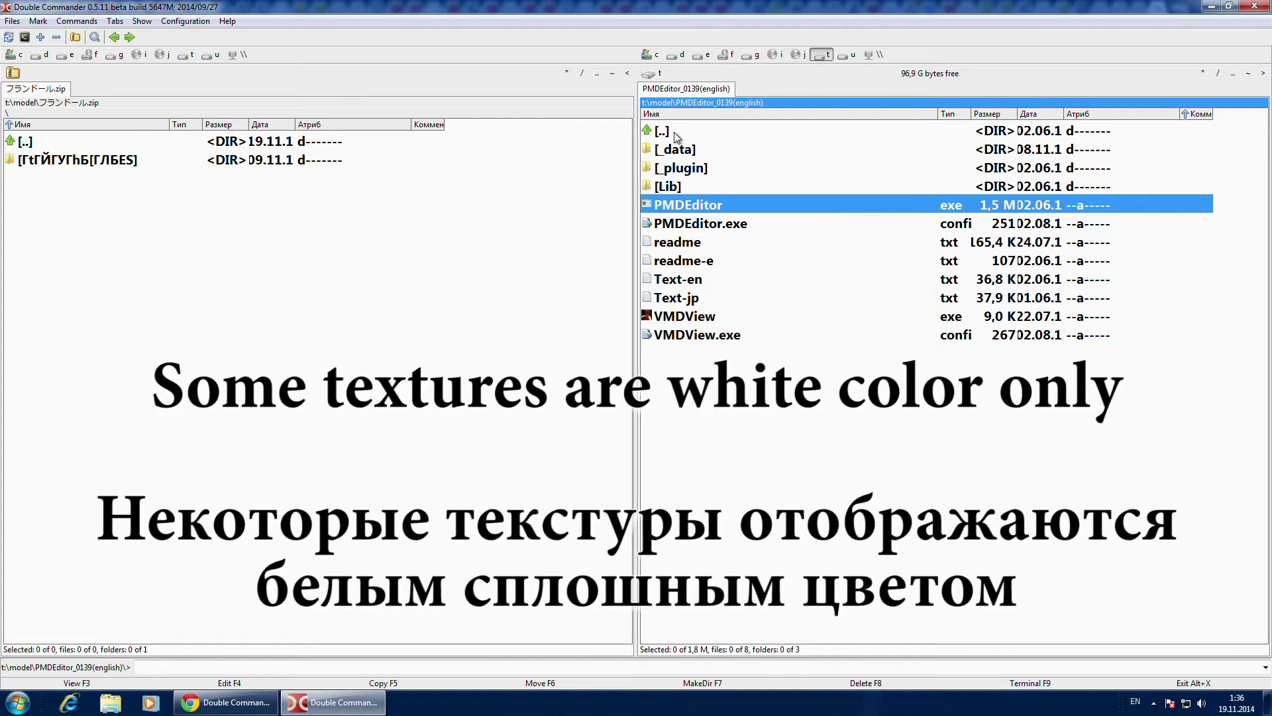
double_click(64, 142)
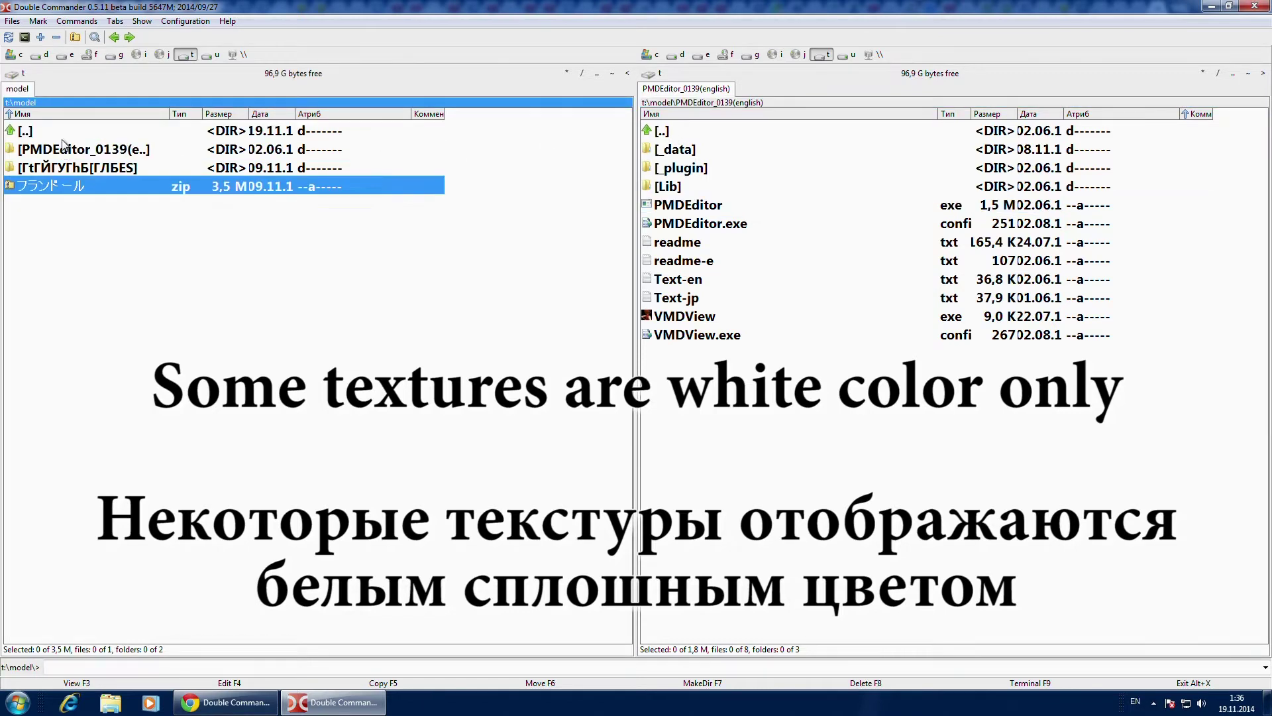
Step: Widen the name column of the t:\model listing and delete the extracted model folder with the garbled name
click(90, 171)
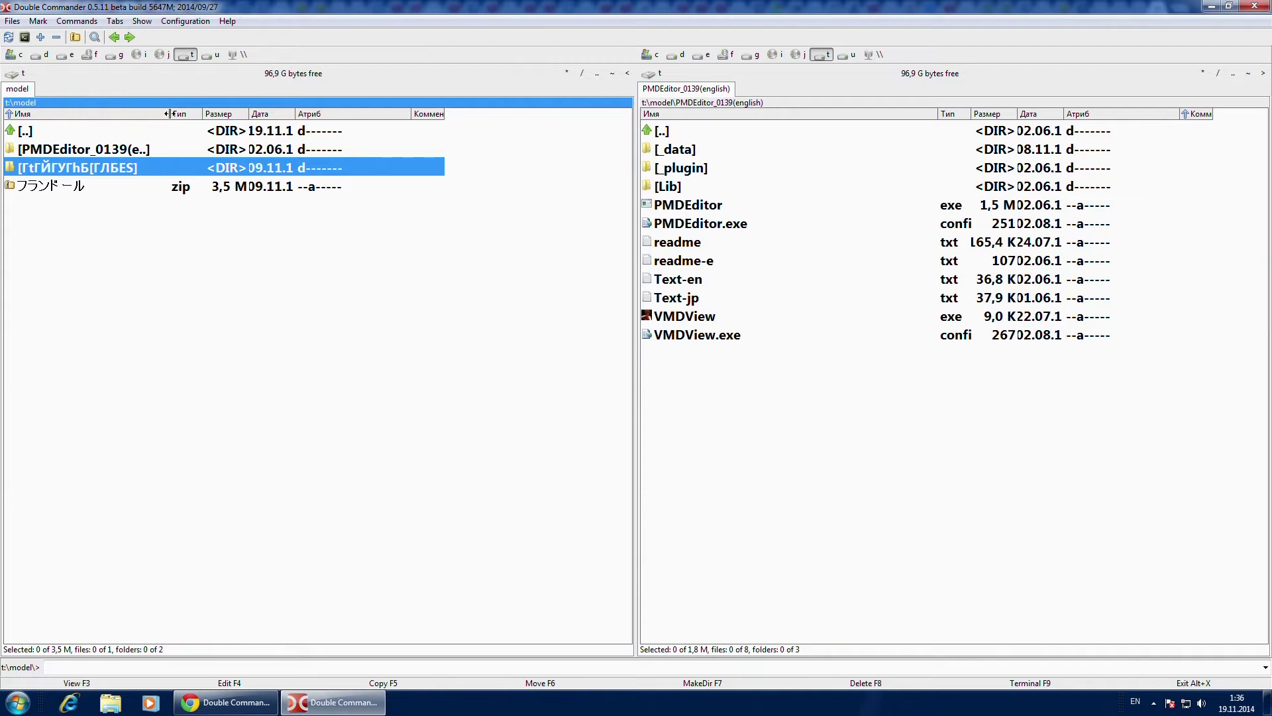
drag(170, 113, 303, 126)
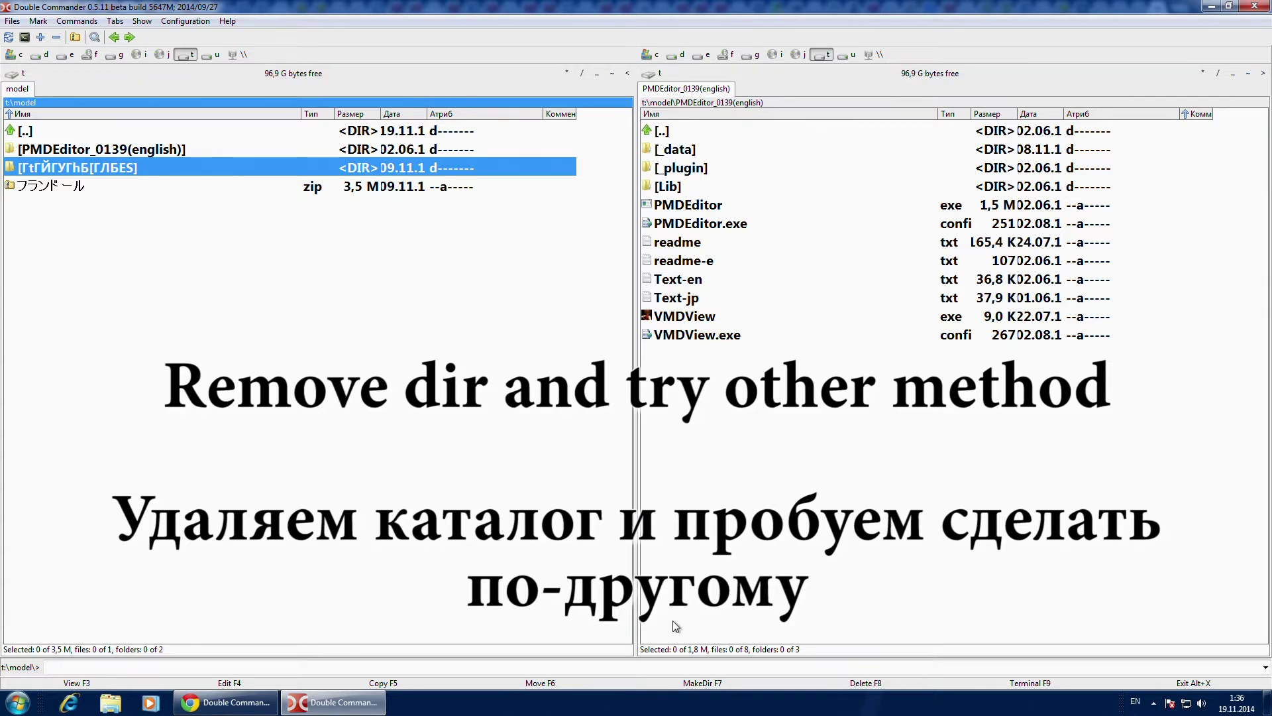
click(795, 683)
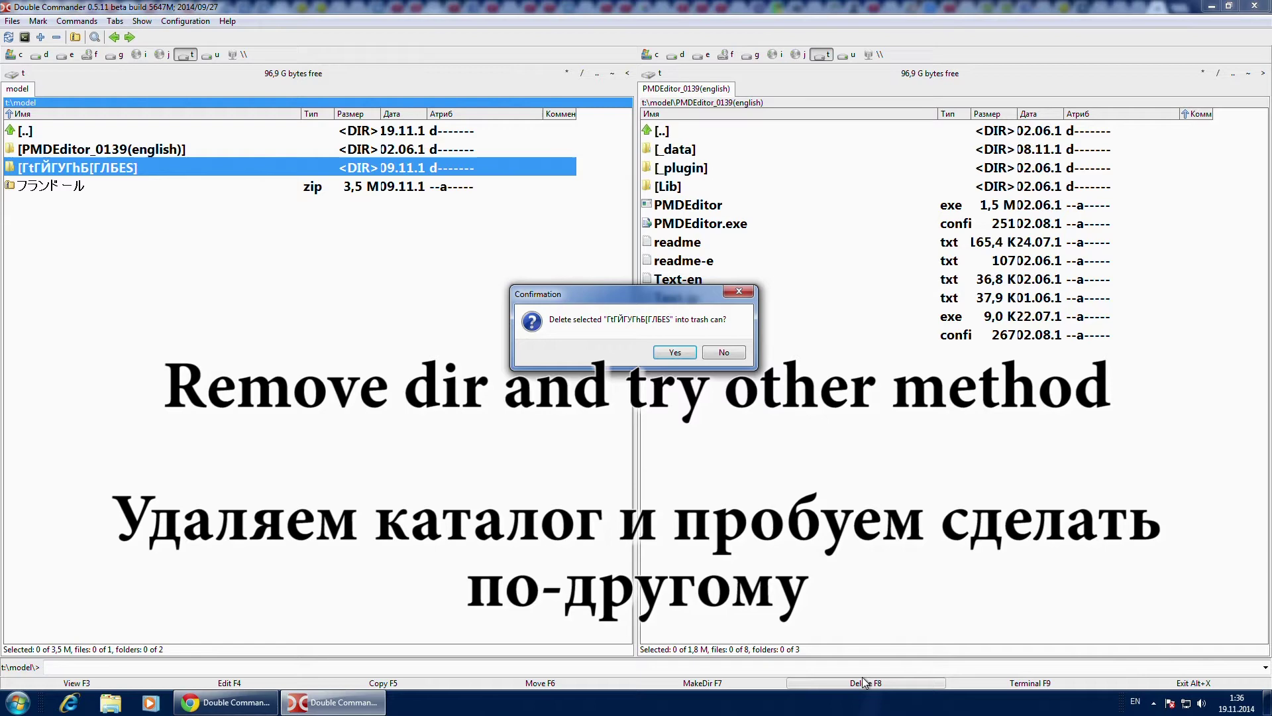
click(674, 353)
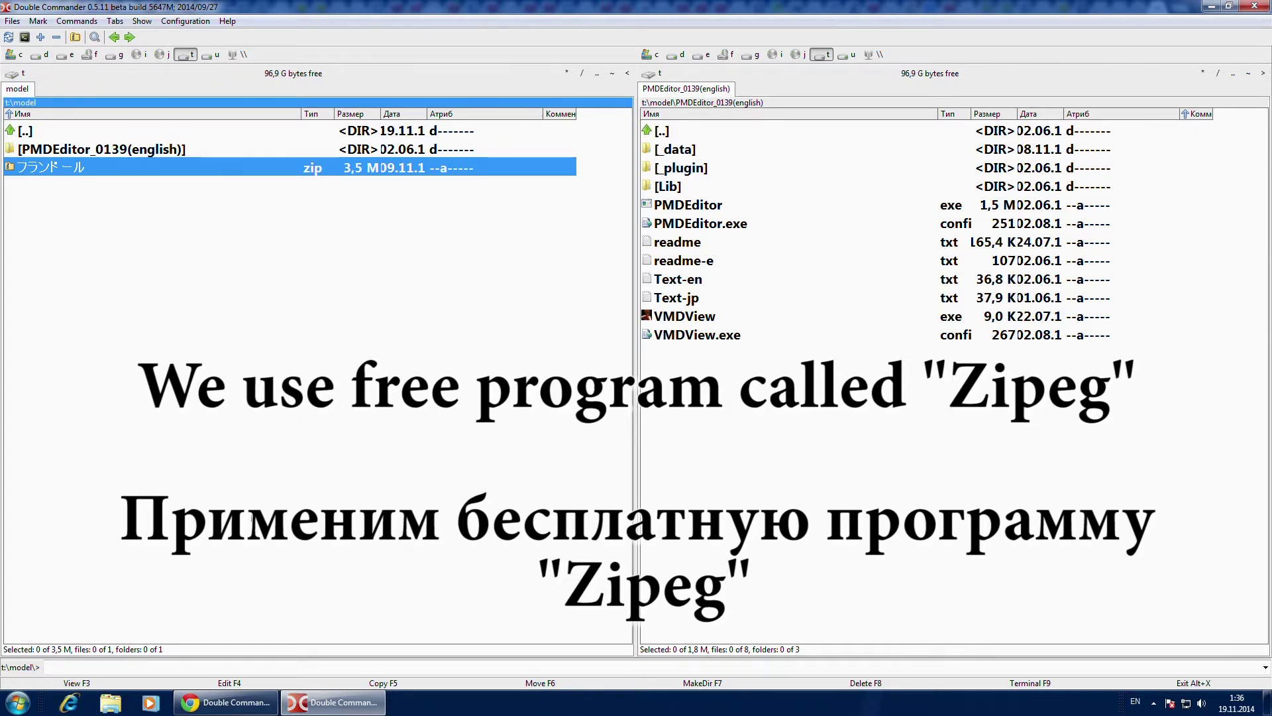
click(244, 701)
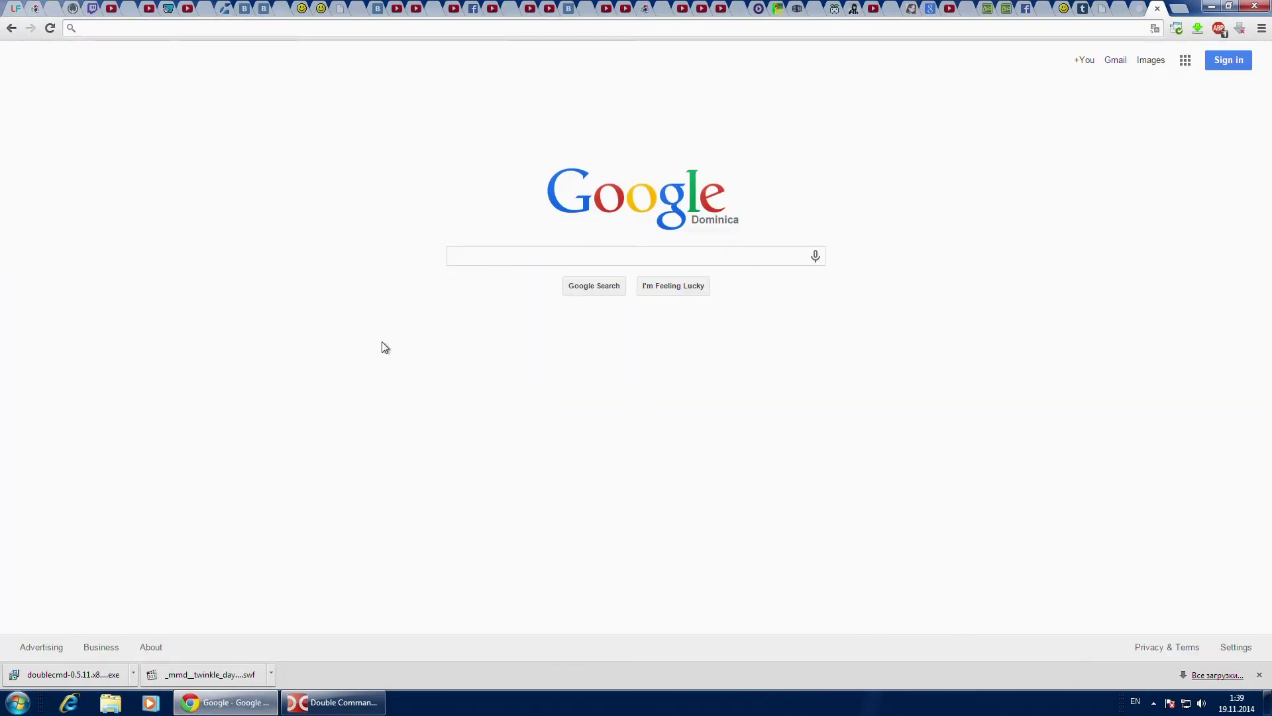
click(460, 255)
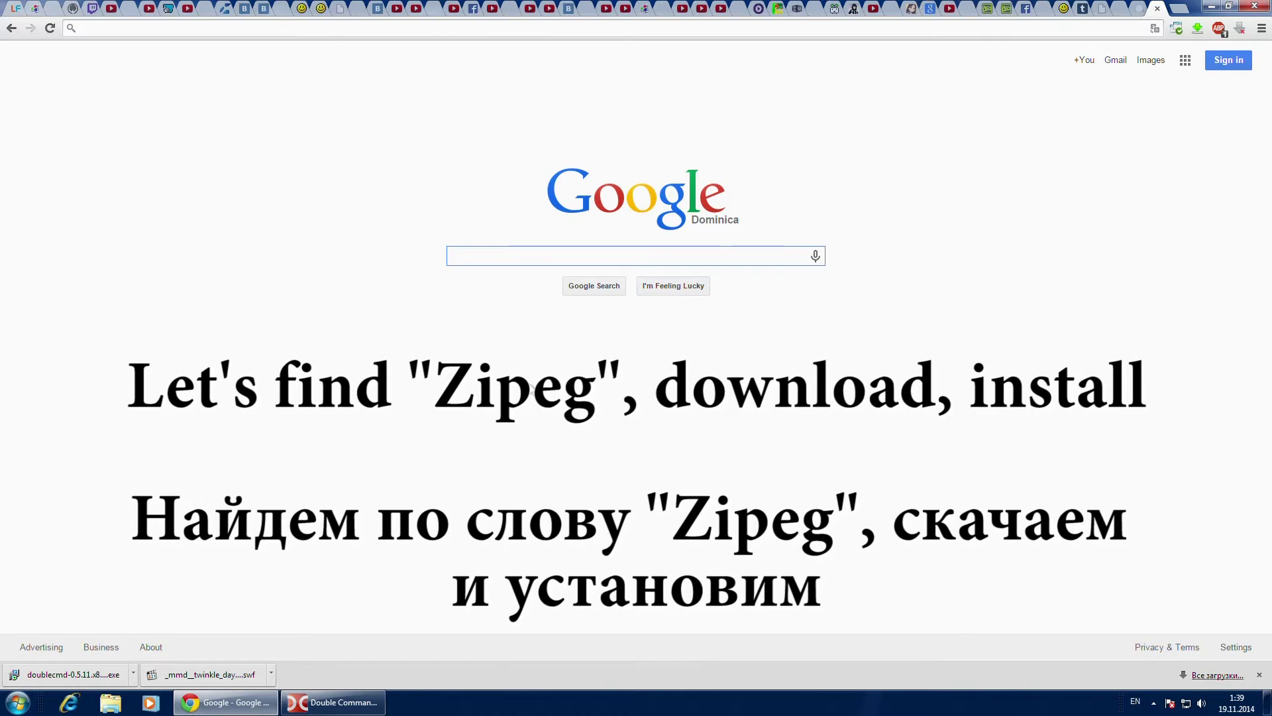
text(Zip)
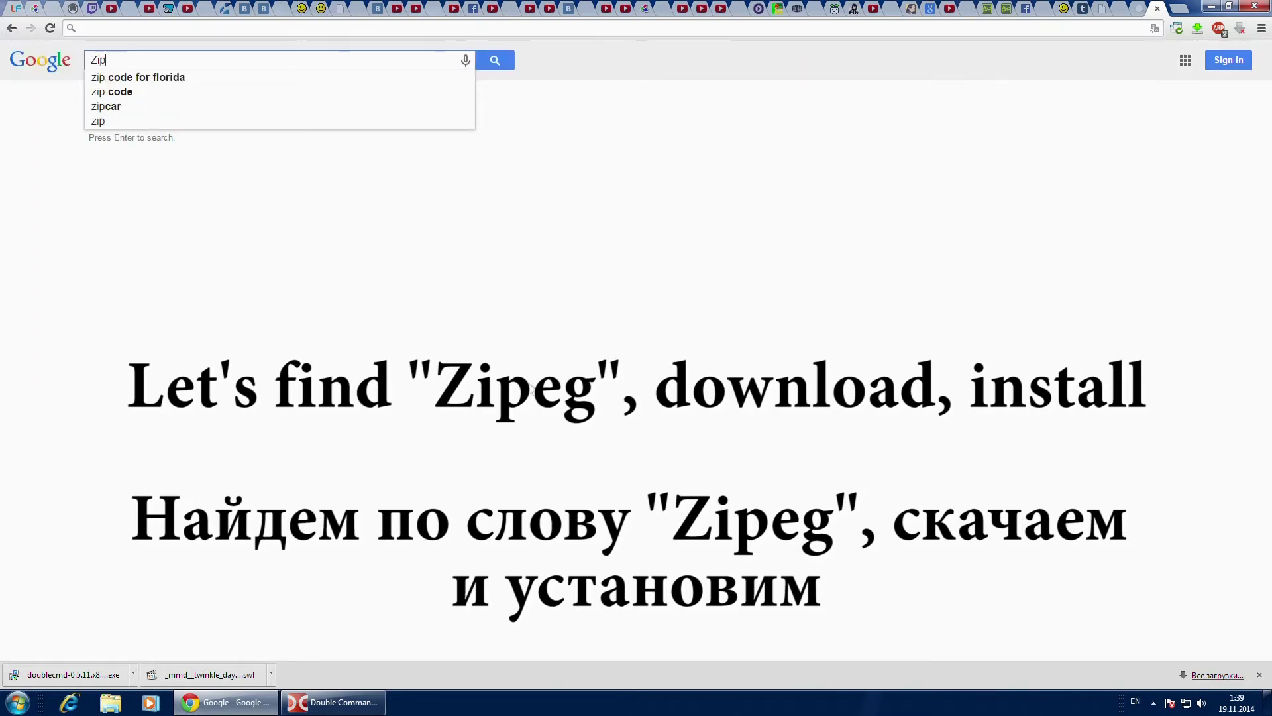
text(eg)
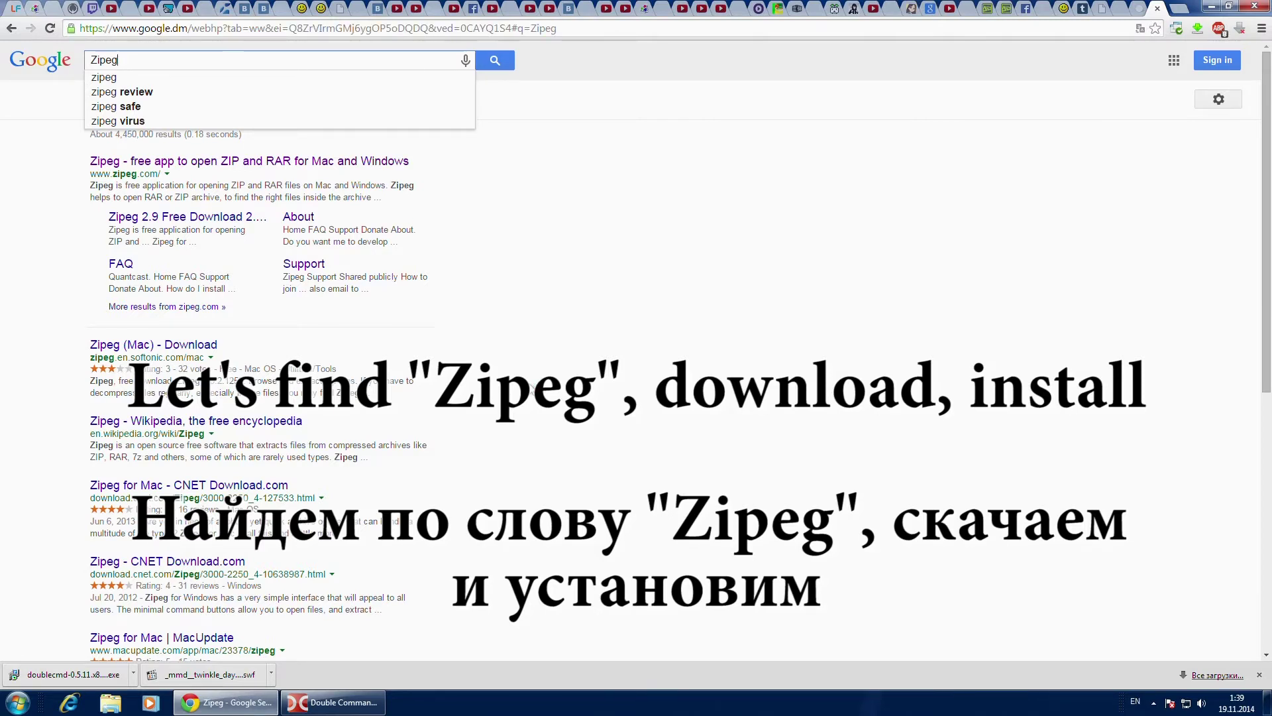
key(Return)
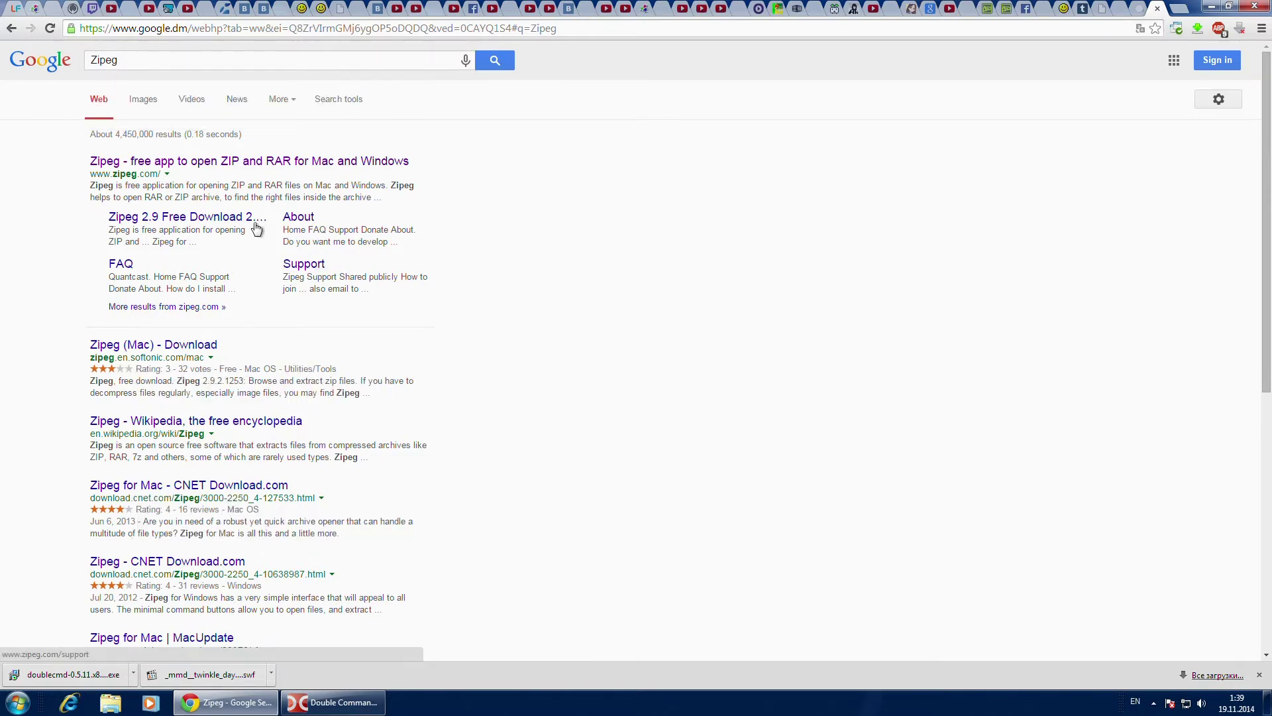
click(122, 163)
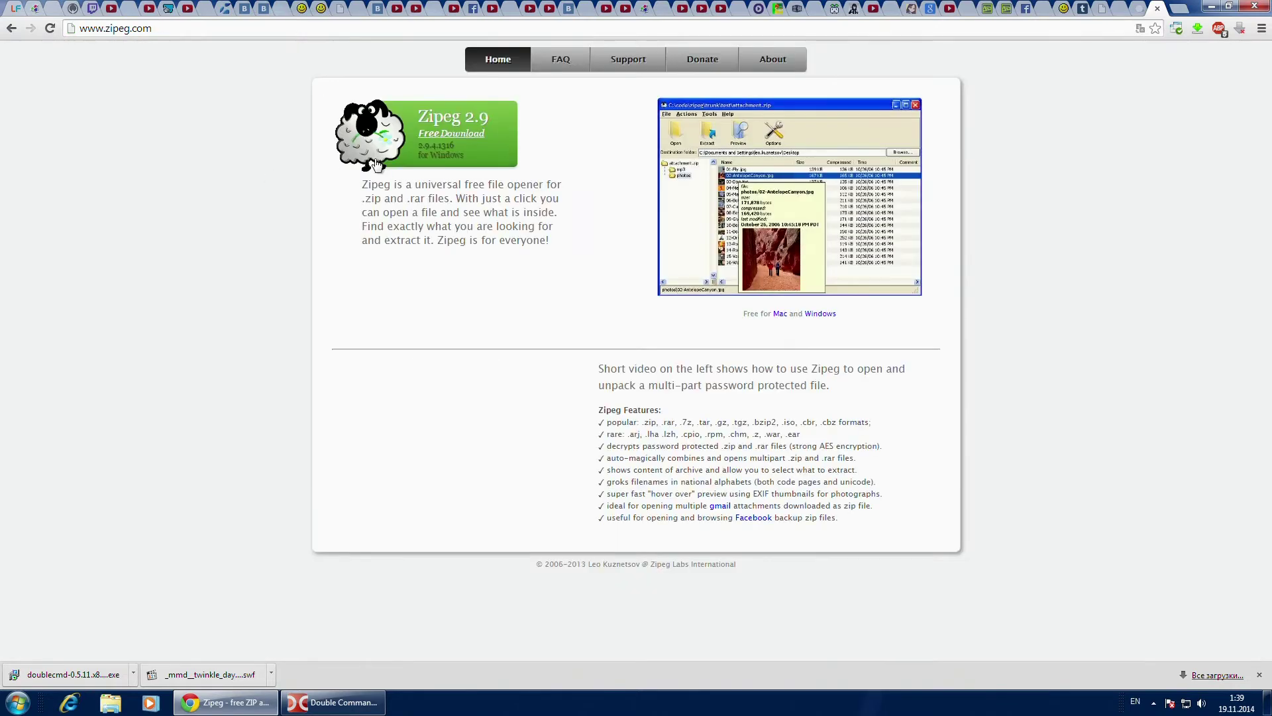
Step: Download the Zipeg 2.9 installer zipeg_win into a new folder named Zipeg on drive T:
click(449, 137)
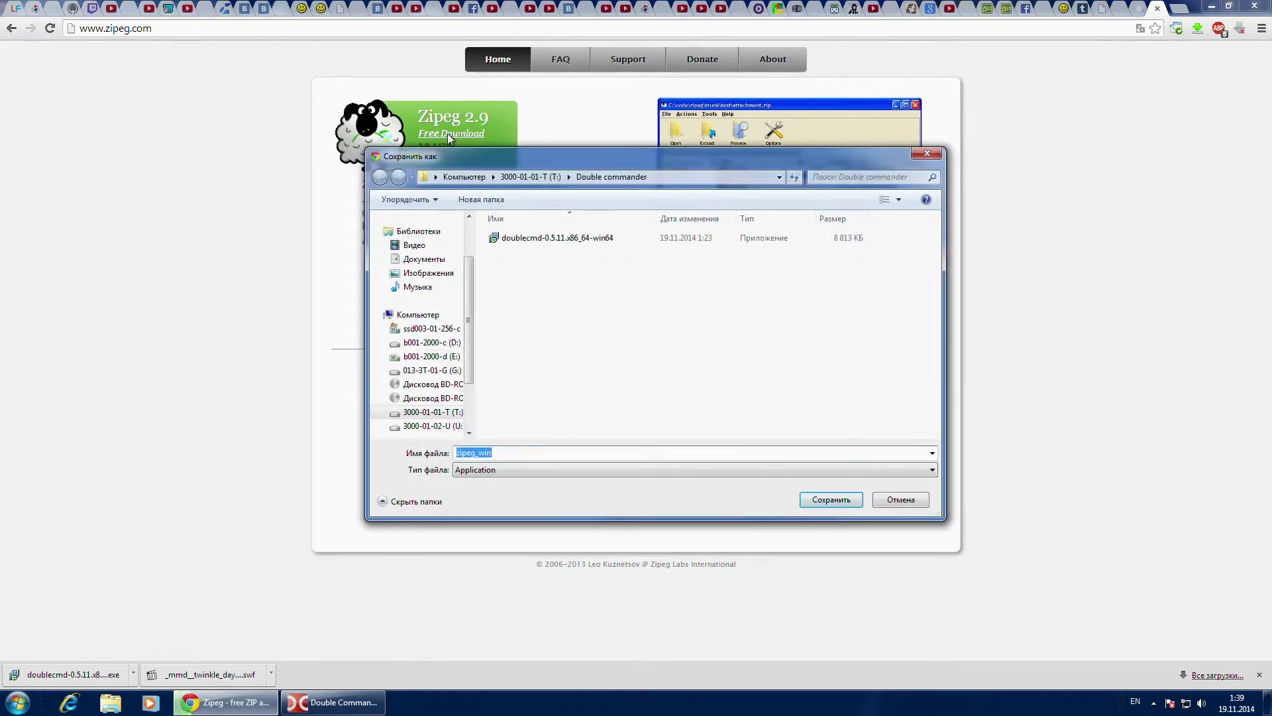
click(556, 179)
click(501, 201)
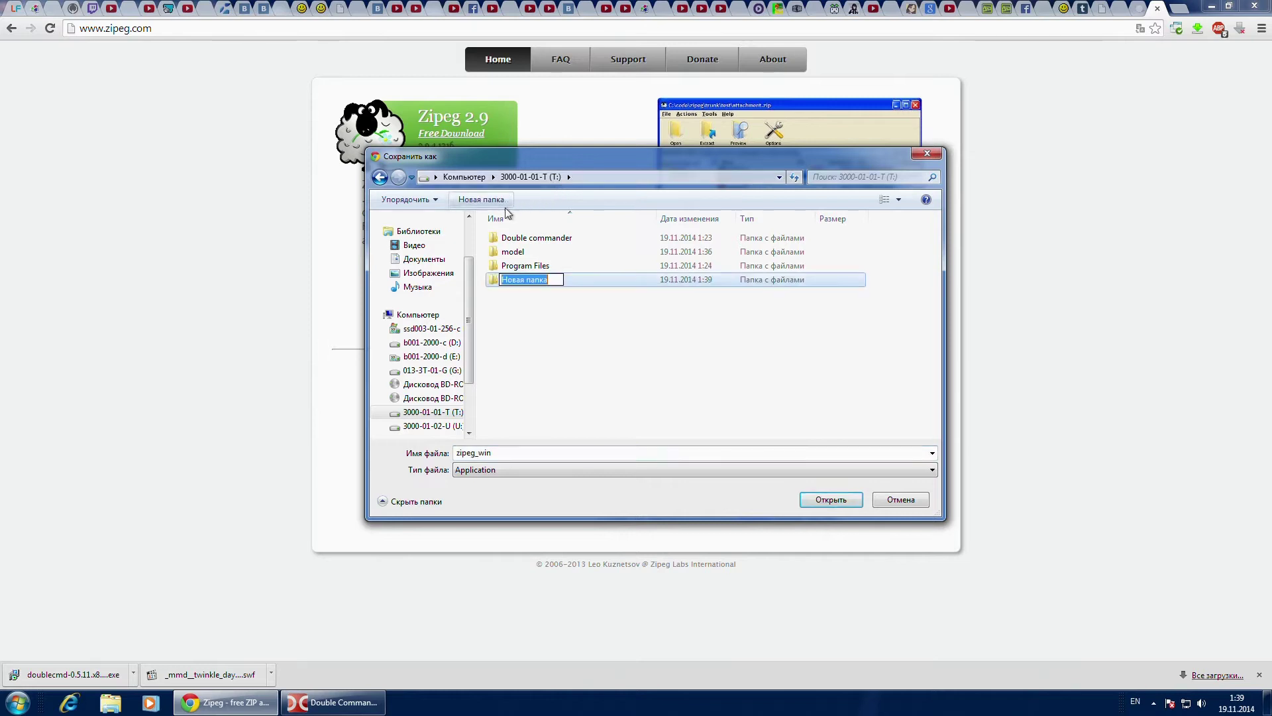
text(Zipeg)
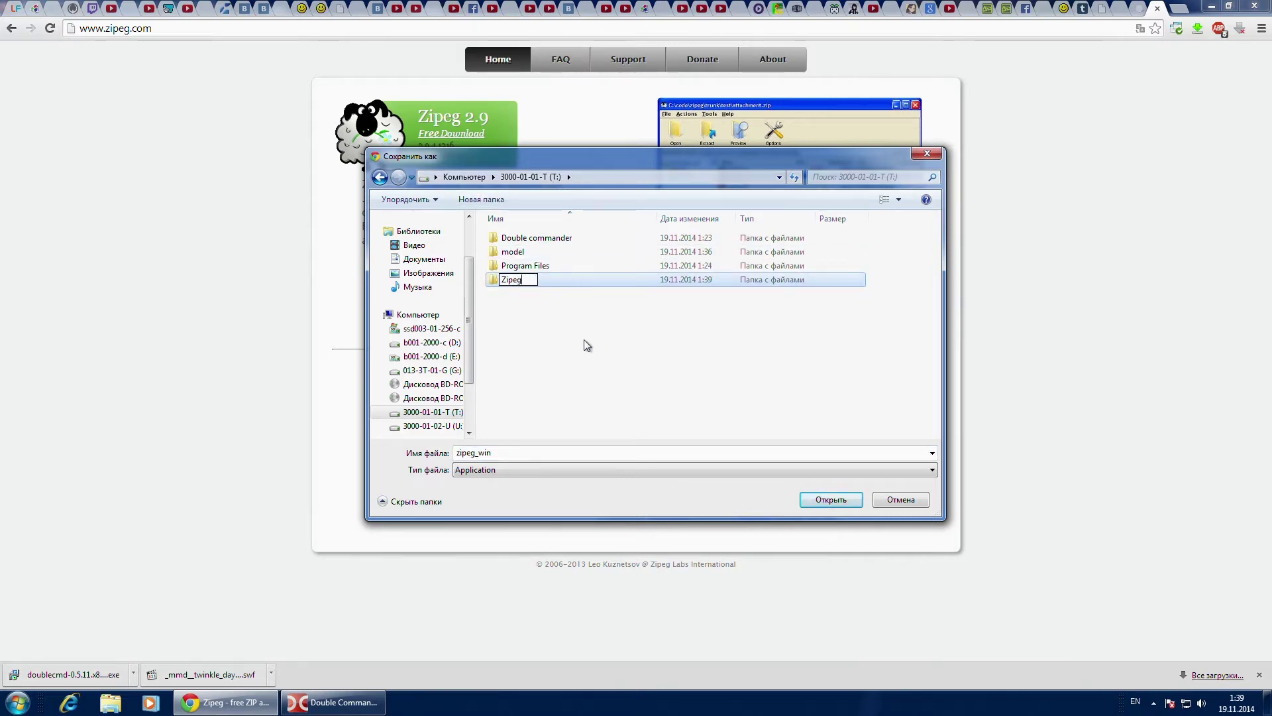
key(Return)
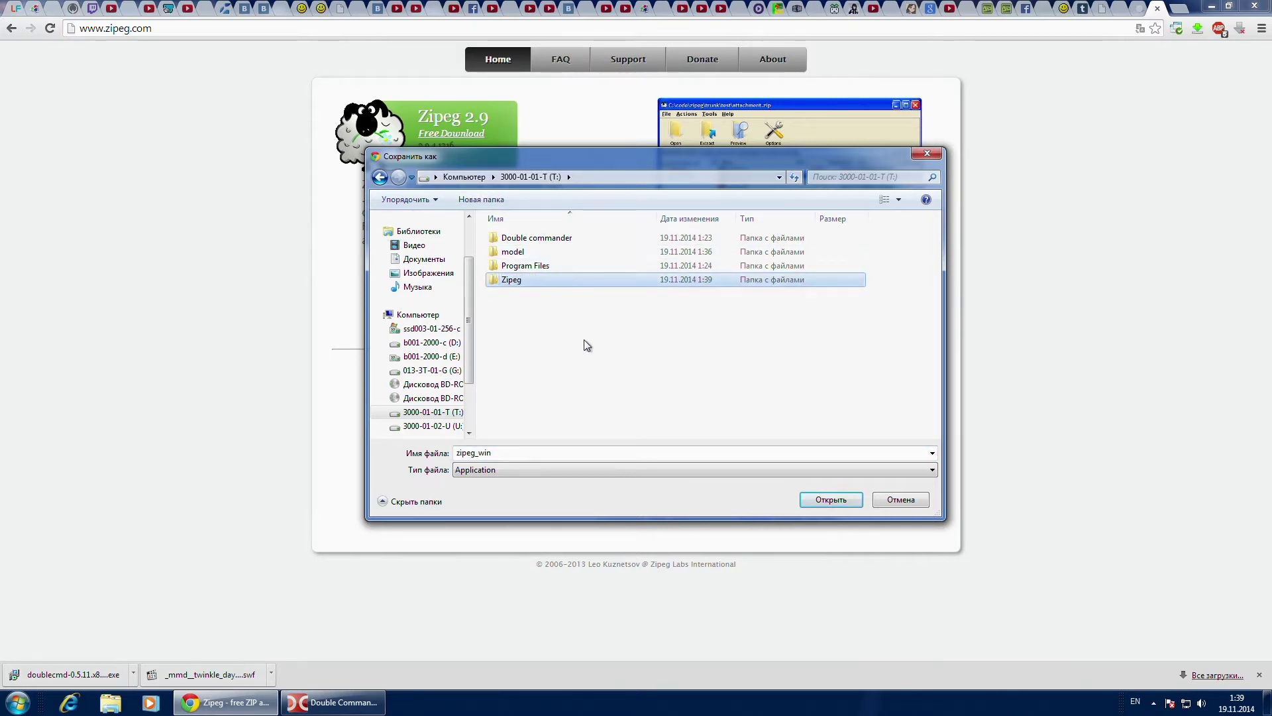
key(Return)
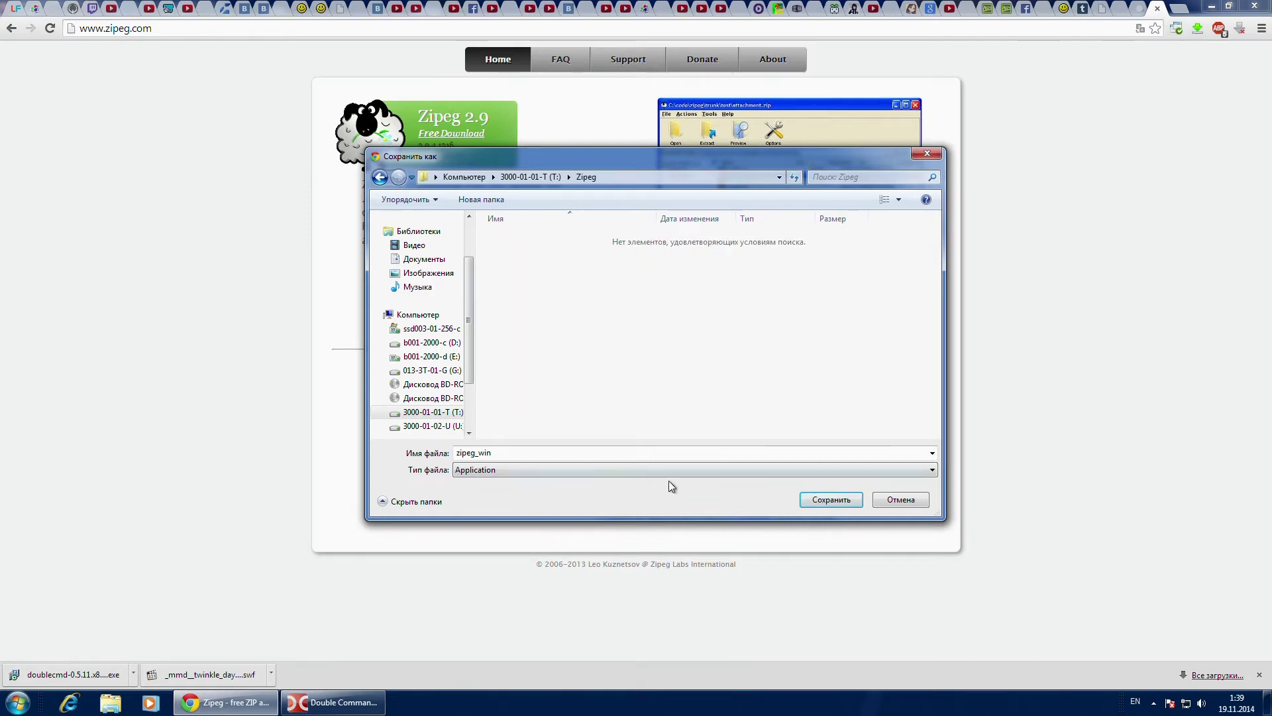
click(818, 499)
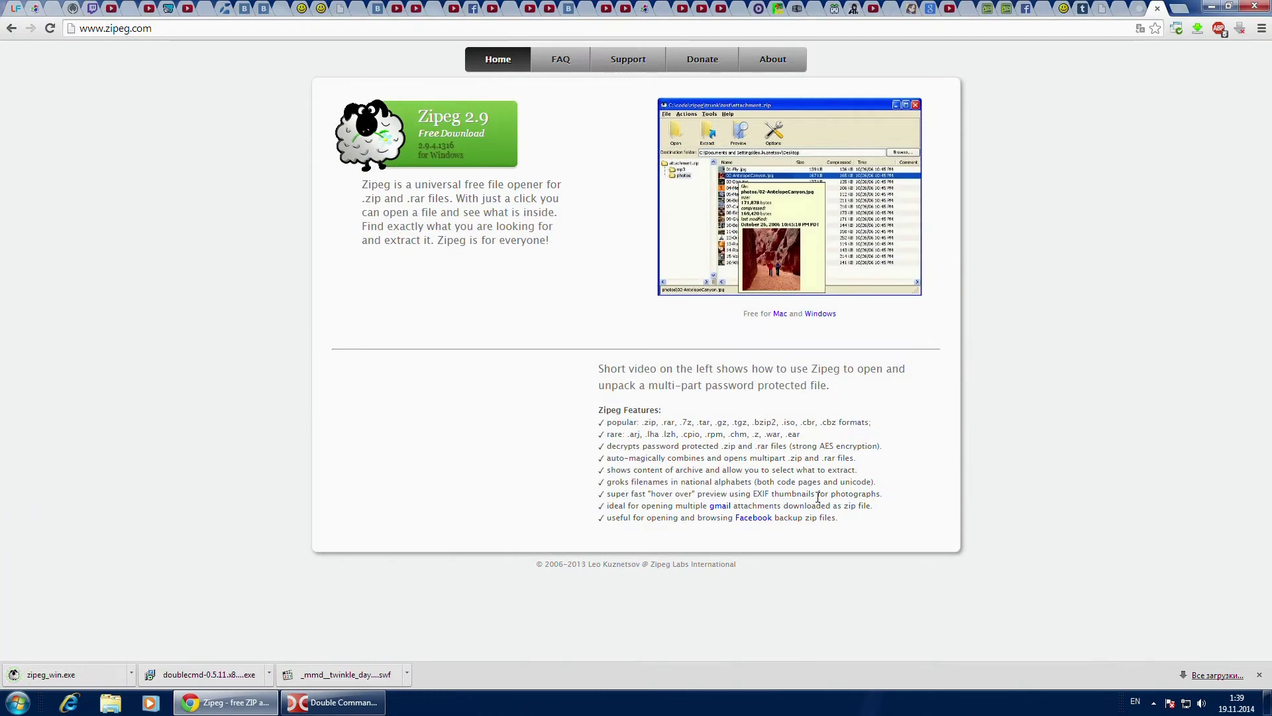
Step: Run zipeg_win.exe and download the required Java installer chromeinstall-8u25 into the Zipeg folder
click(76, 677)
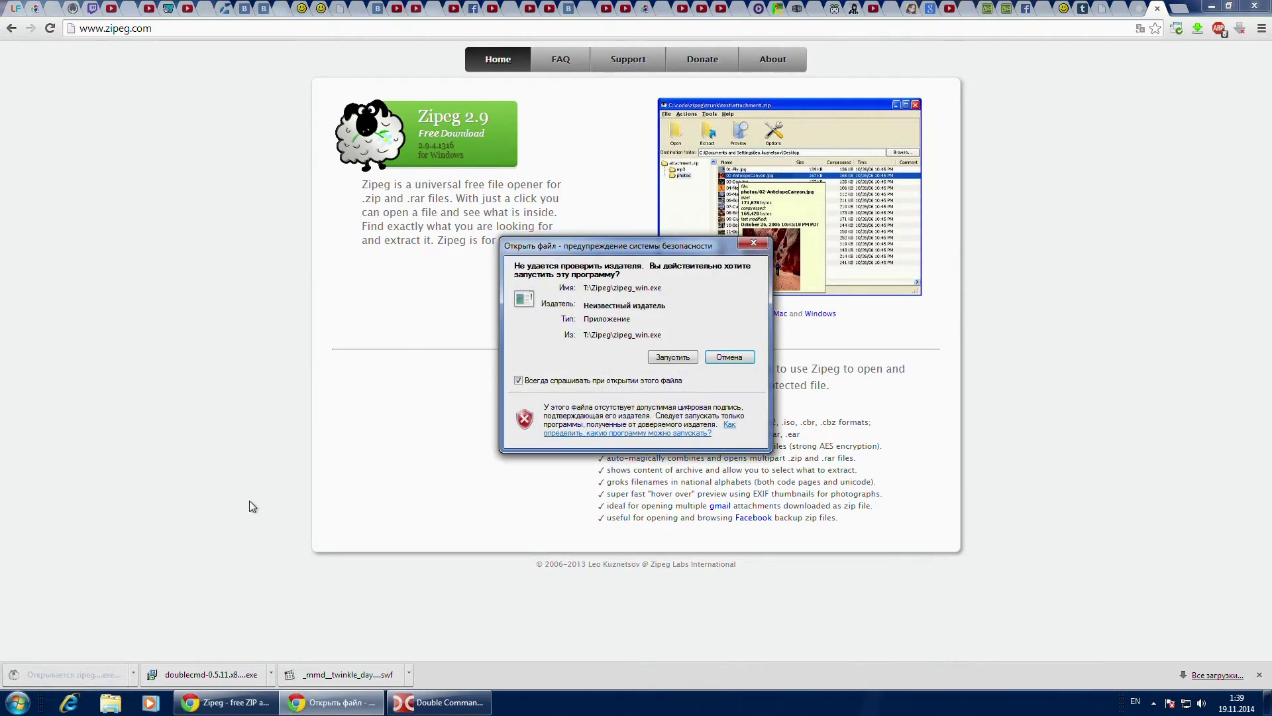
click(675, 358)
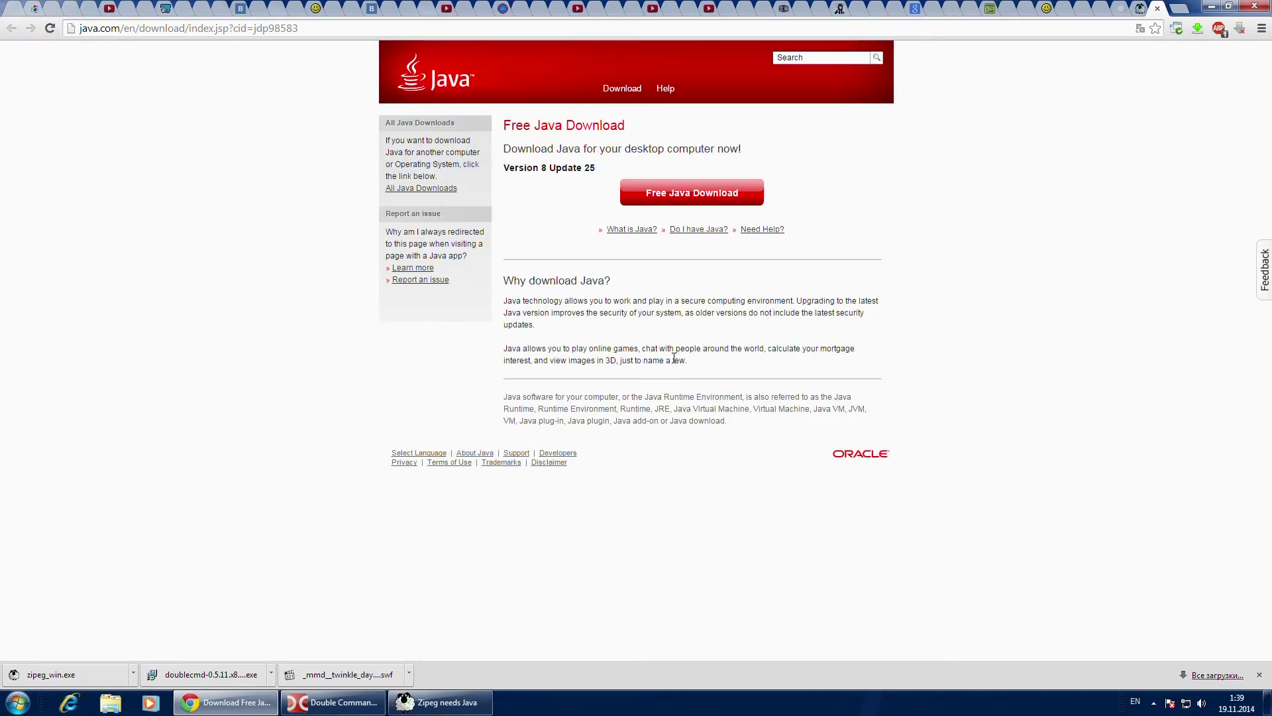
click(690, 199)
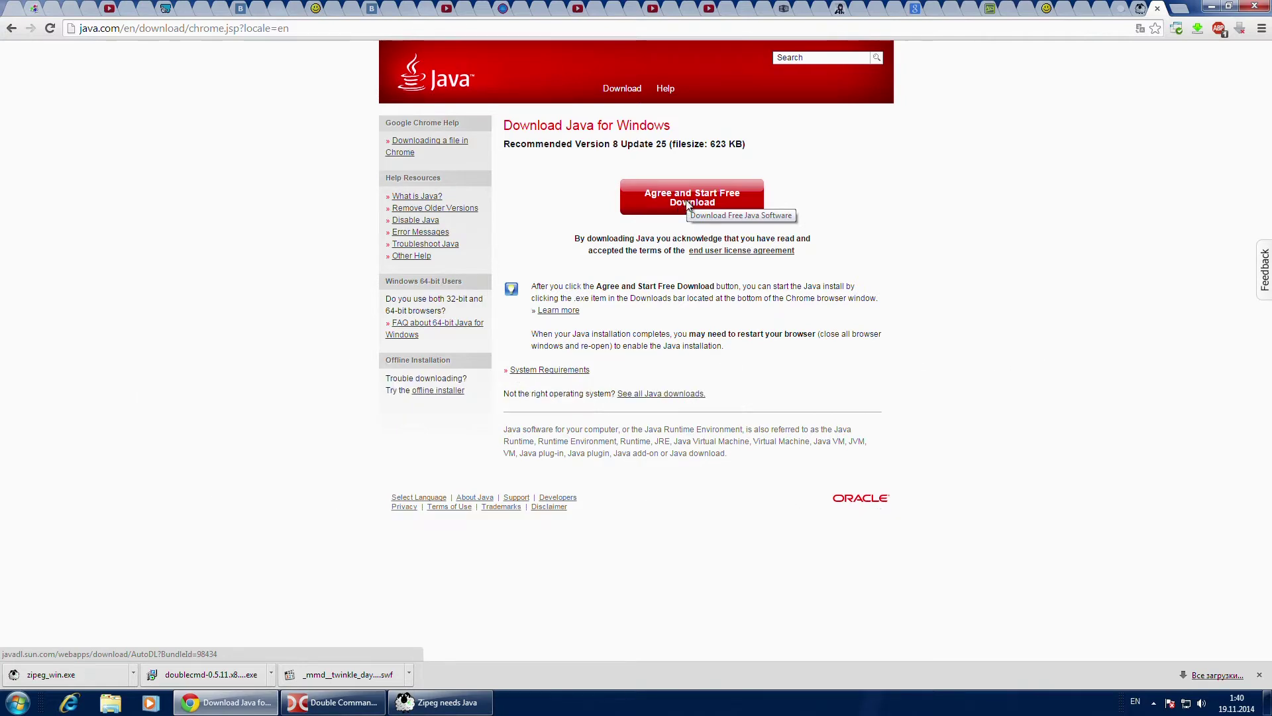
click(688, 202)
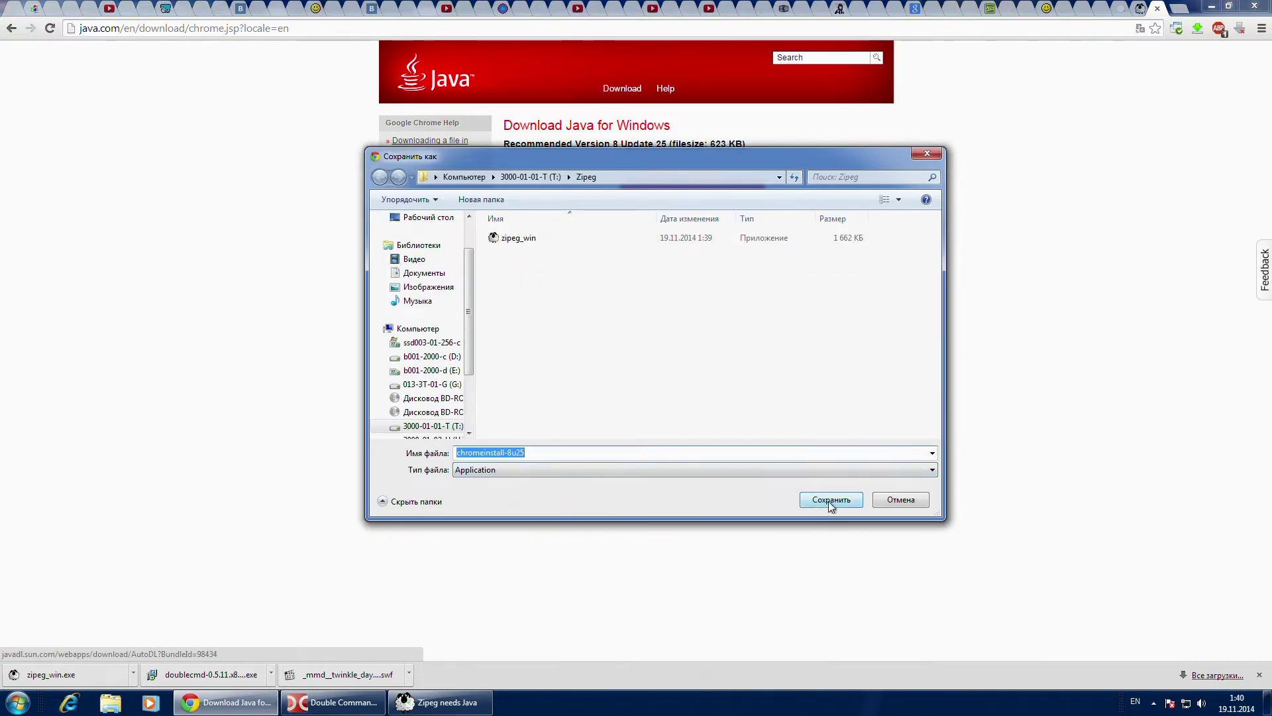
click(829, 501)
Step: Launch the Java installer and set its destination to a new folder named Java in Program Files on drive T:
click(41, 673)
click(689, 367)
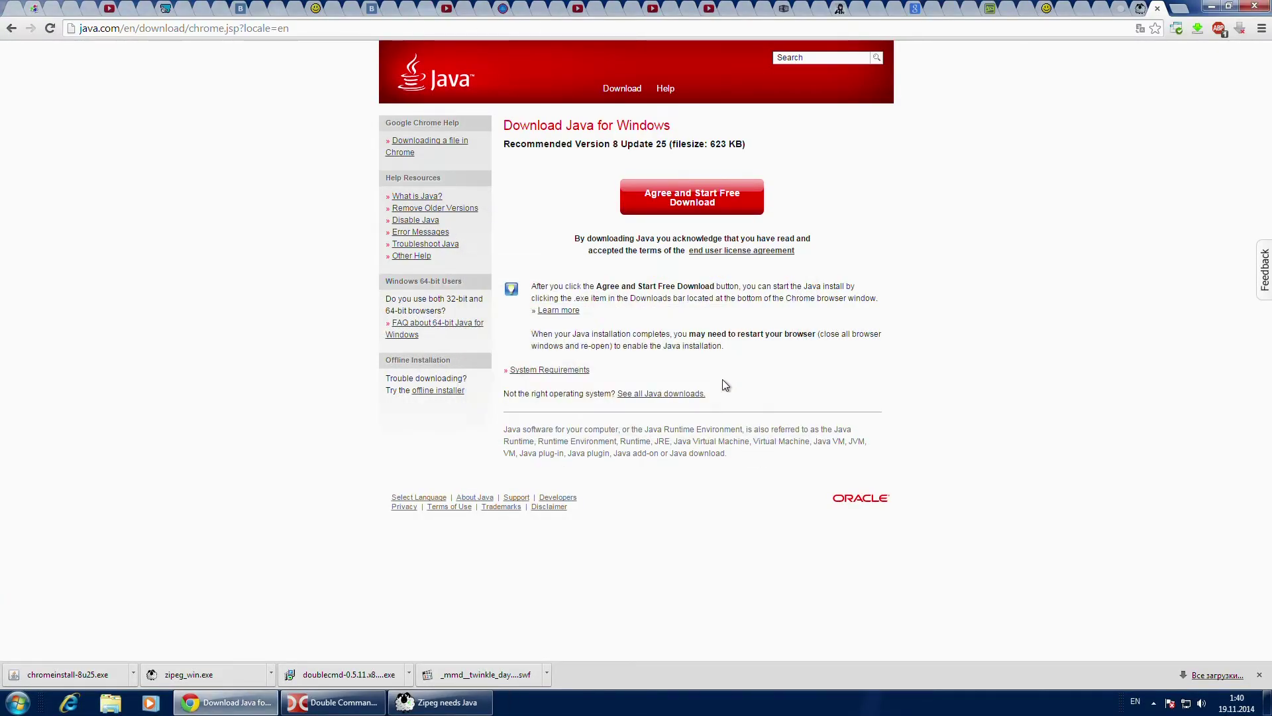
click(753, 360)
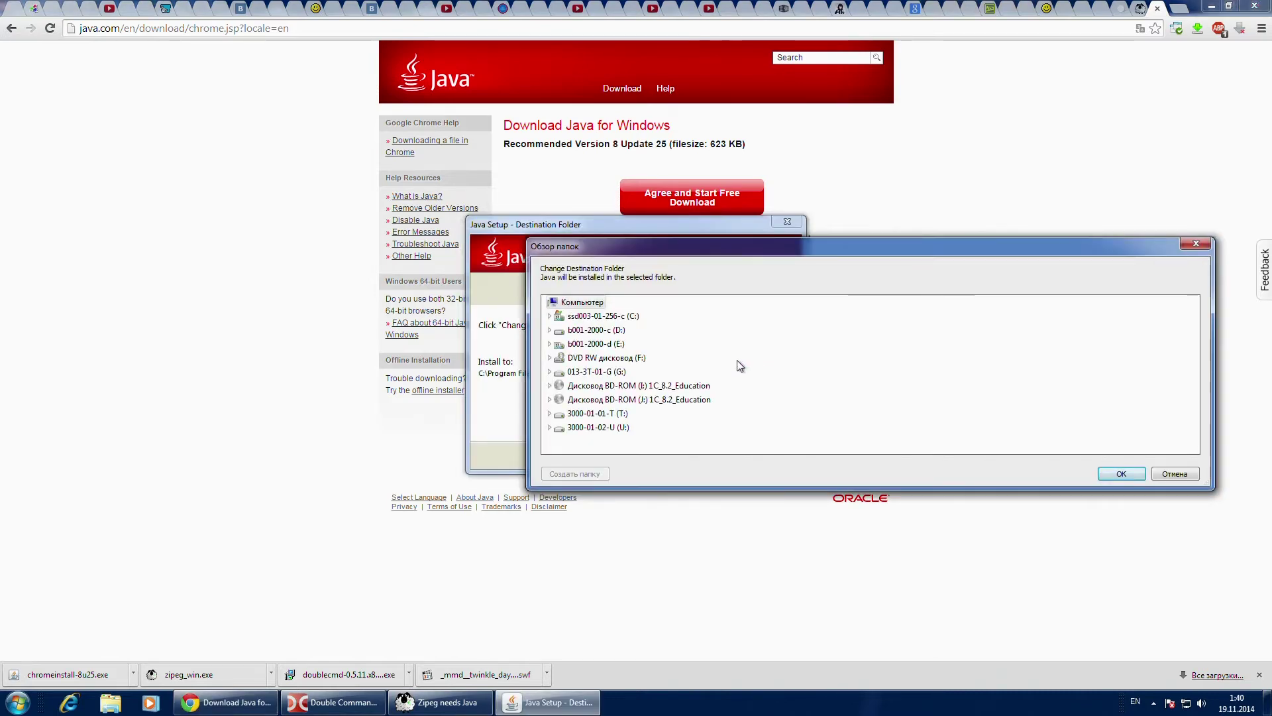
double_click(593, 413)
double_click(594, 453)
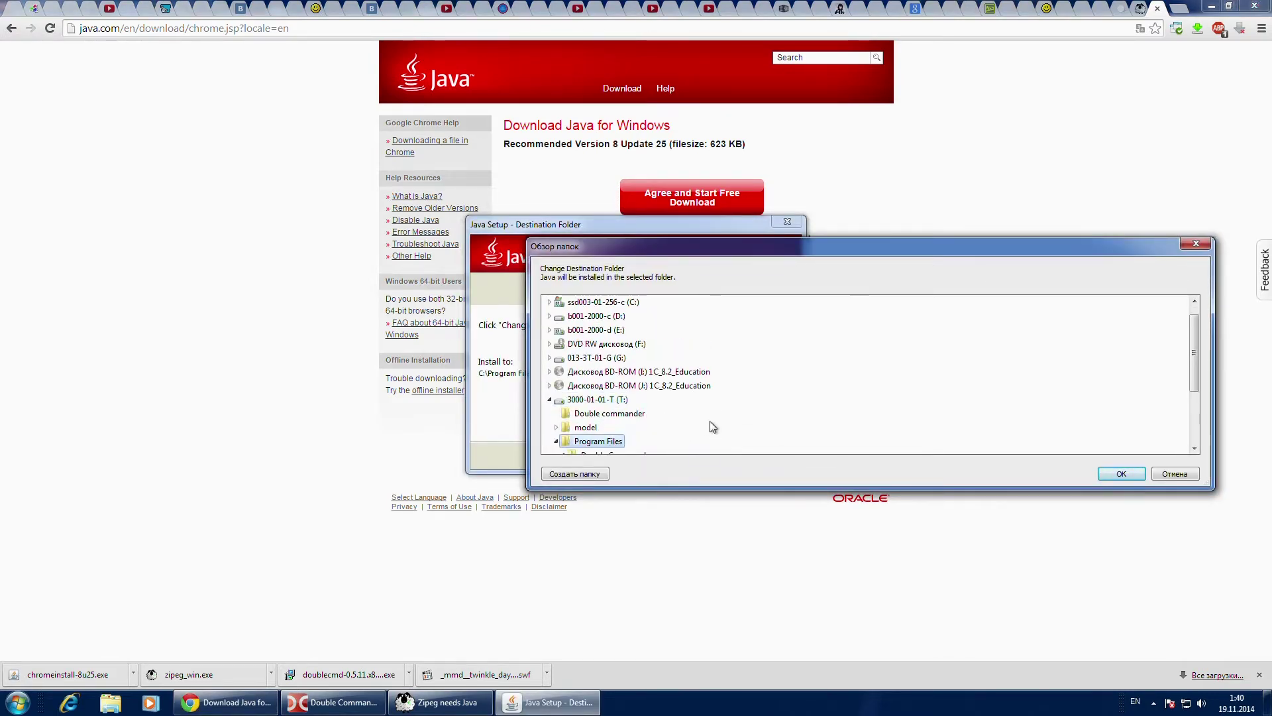
click(593, 475)
text(Java)
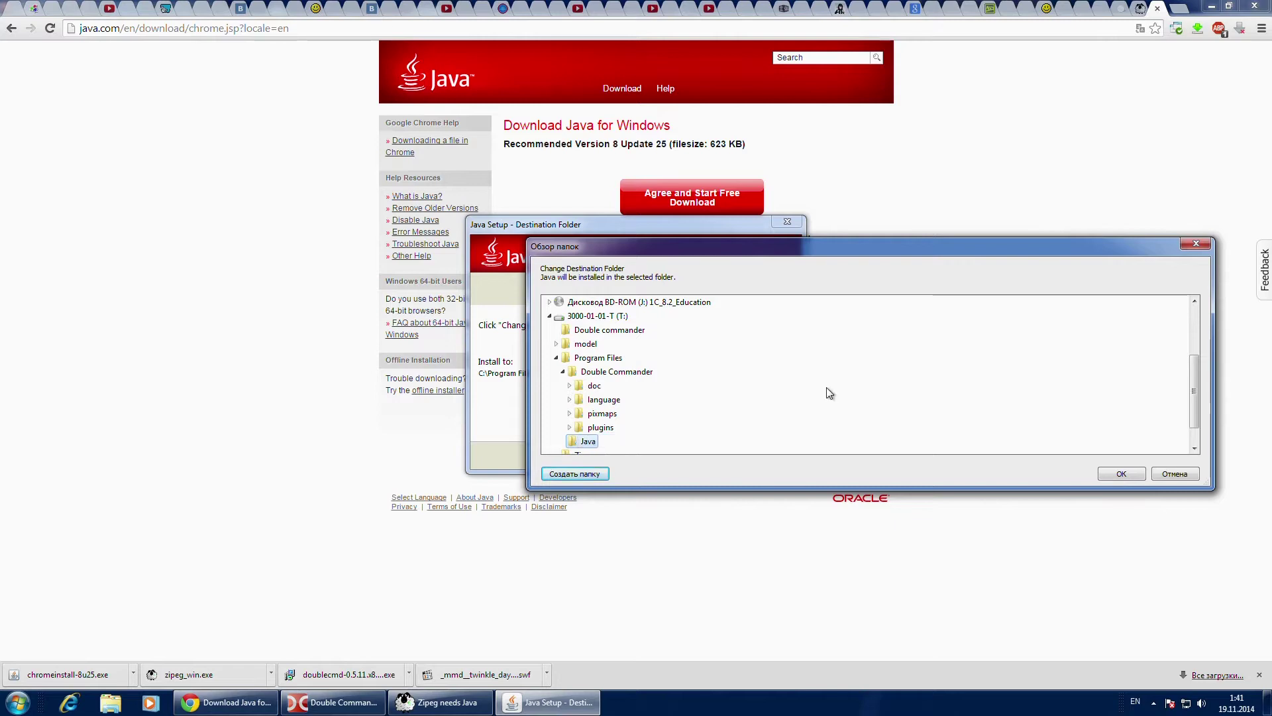
click(1121, 473)
click(765, 456)
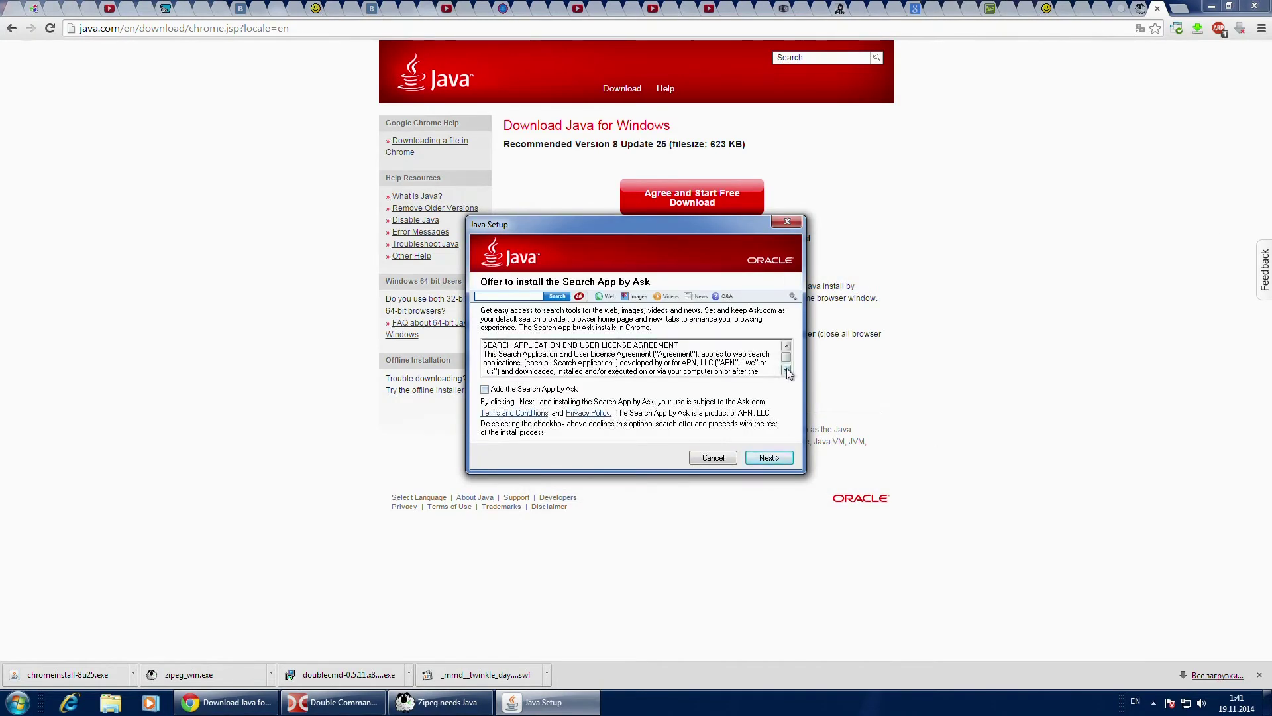
Step: Decline the Search App by Ask, complete the Java installation, and close the browser window it opens
click(786, 367)
click(552, 390)
click(768, 455)
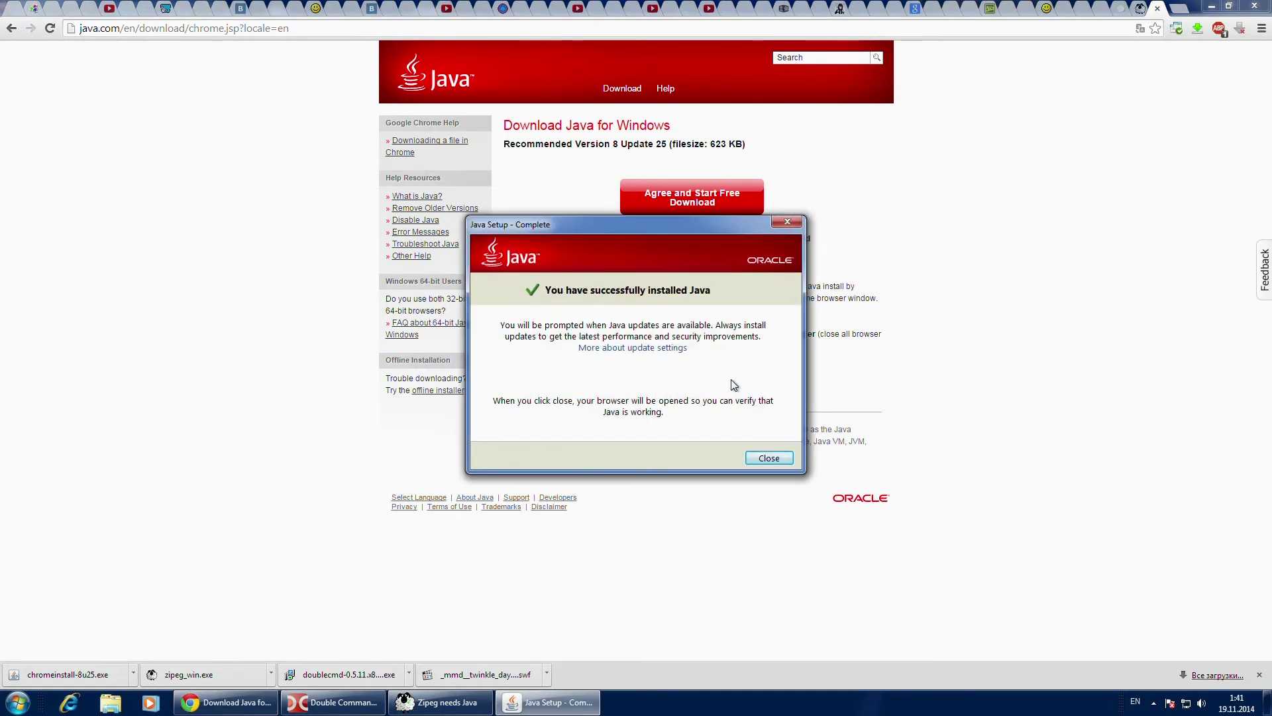
click(768, 458)
click(1262, 10)
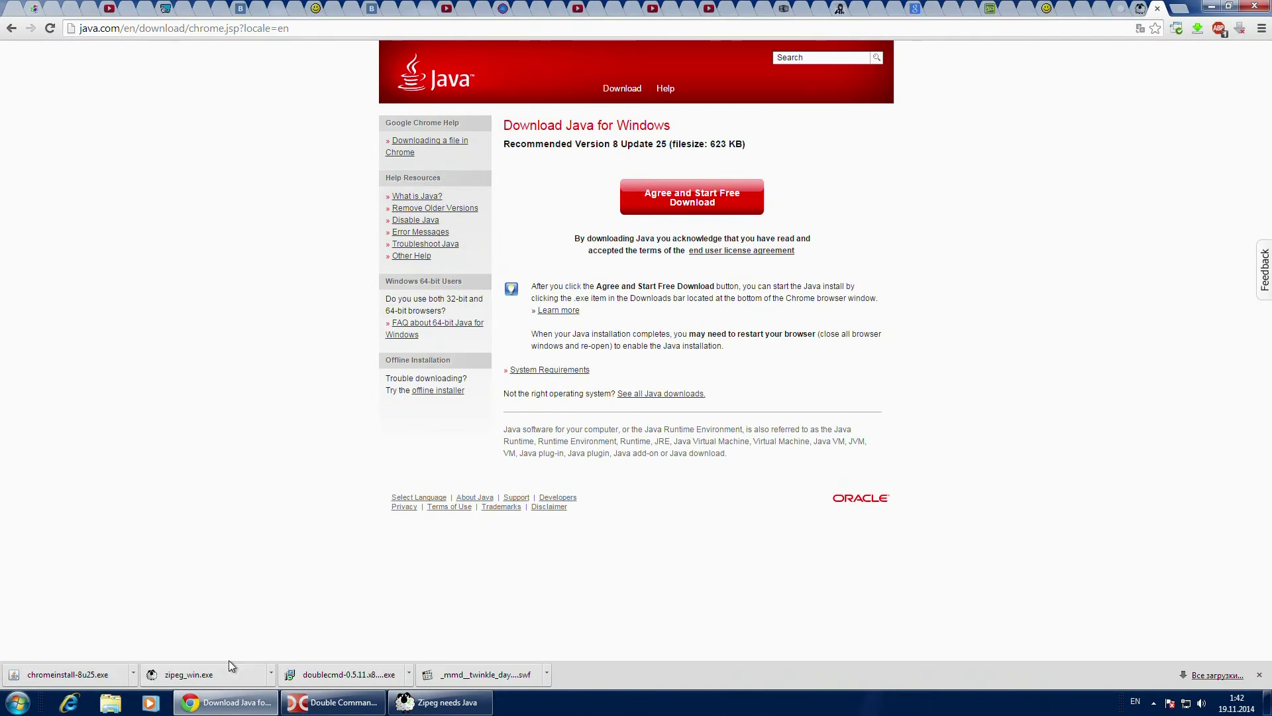
Step: Run zipeg_win.exe again and complete the Zipeg installation
click(199, 674)
click(673, 357)
click(771, 464)
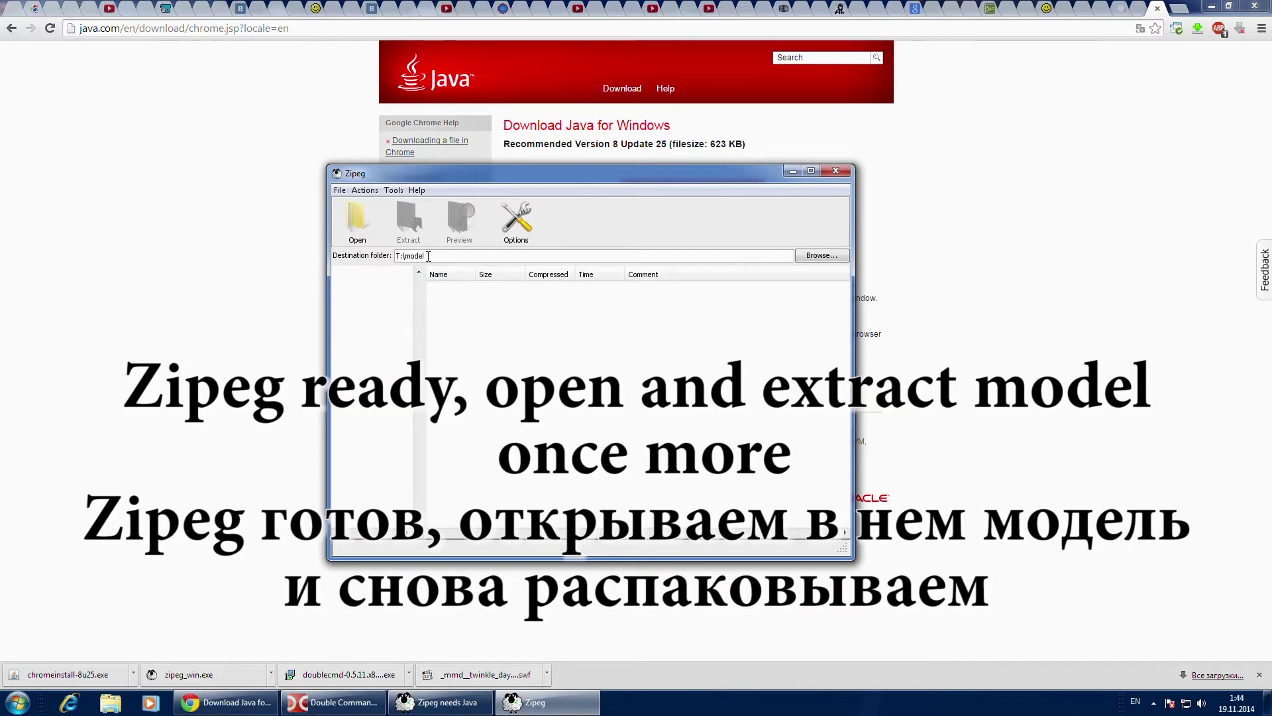
Step: Open the archive フランドール.zip from T:\model in Zipeg and show the contents of its フランドール・S folder
click(361, 228)
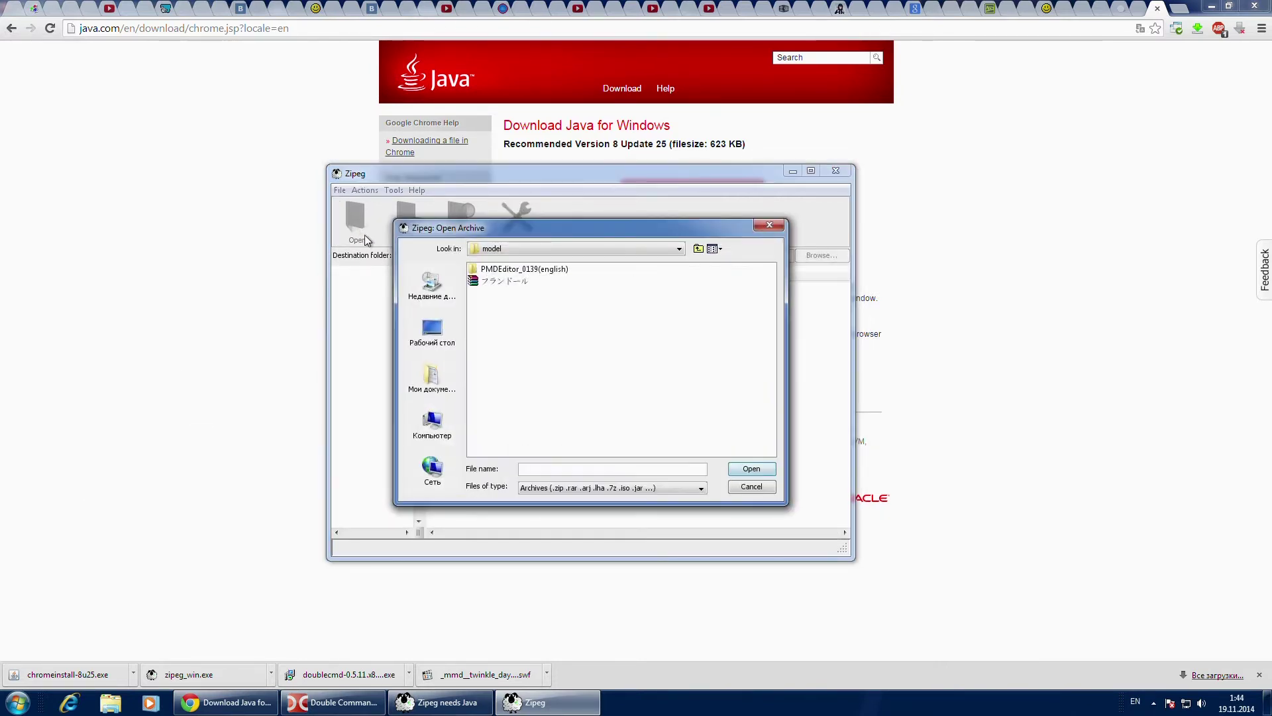
click(504, 249)
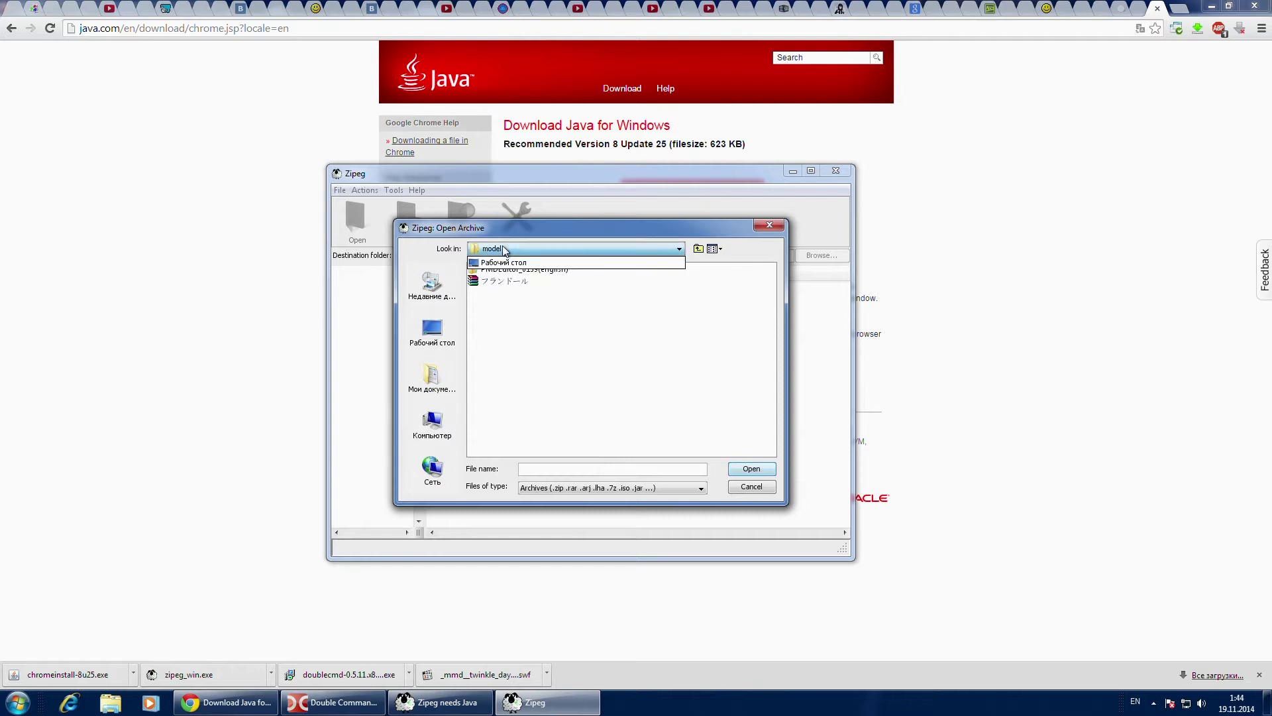
click(505, 250)
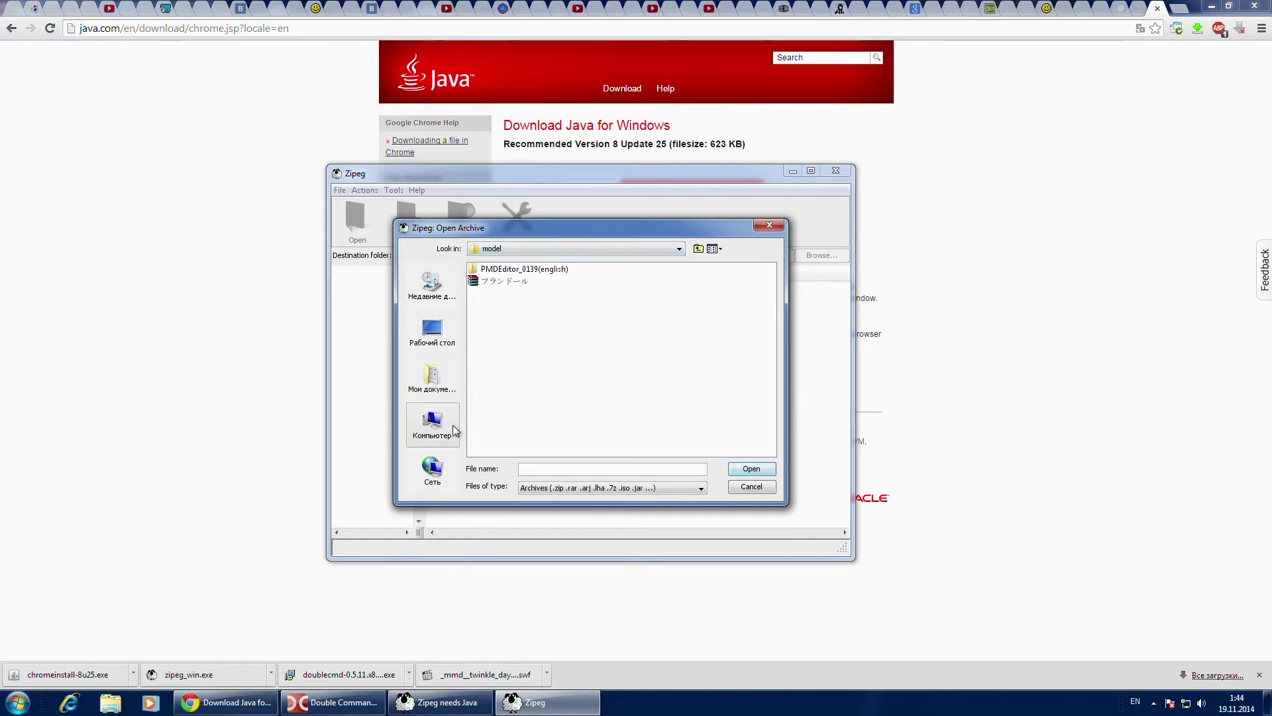
click(444, 434)
double_click(535, 355)
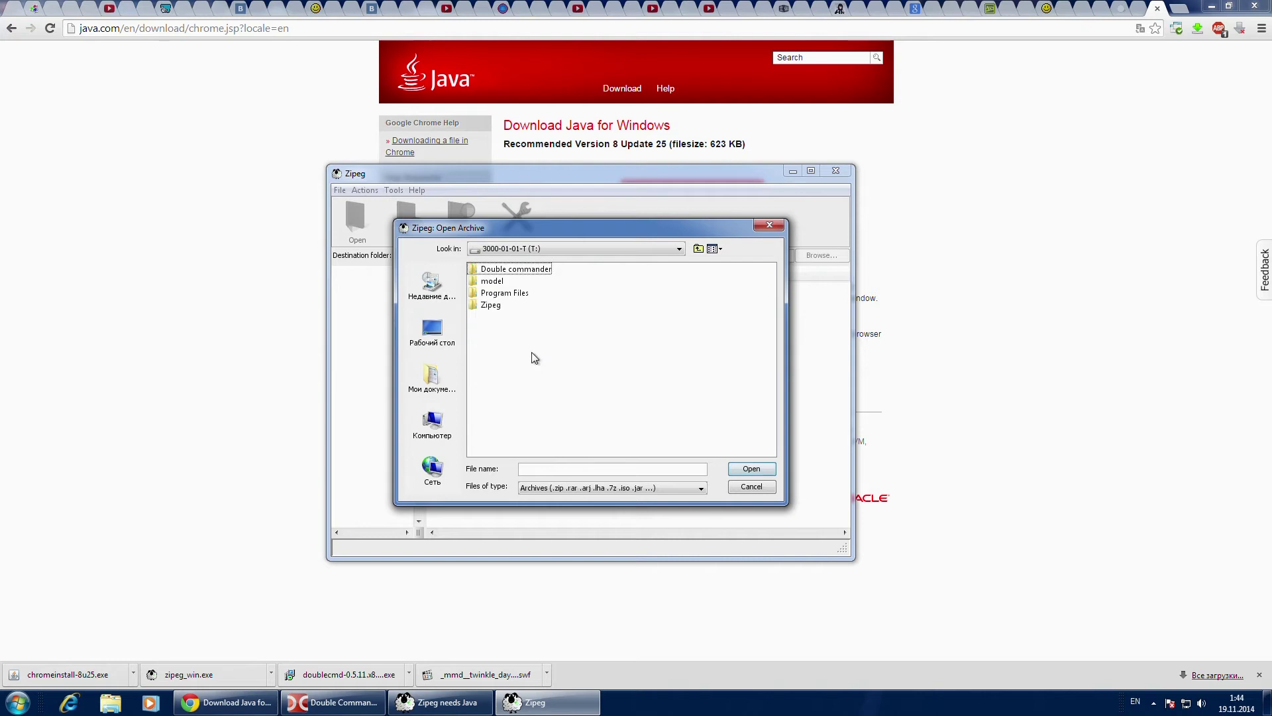
click(500, 284)
double_click(500, 284)
click(502, 281)
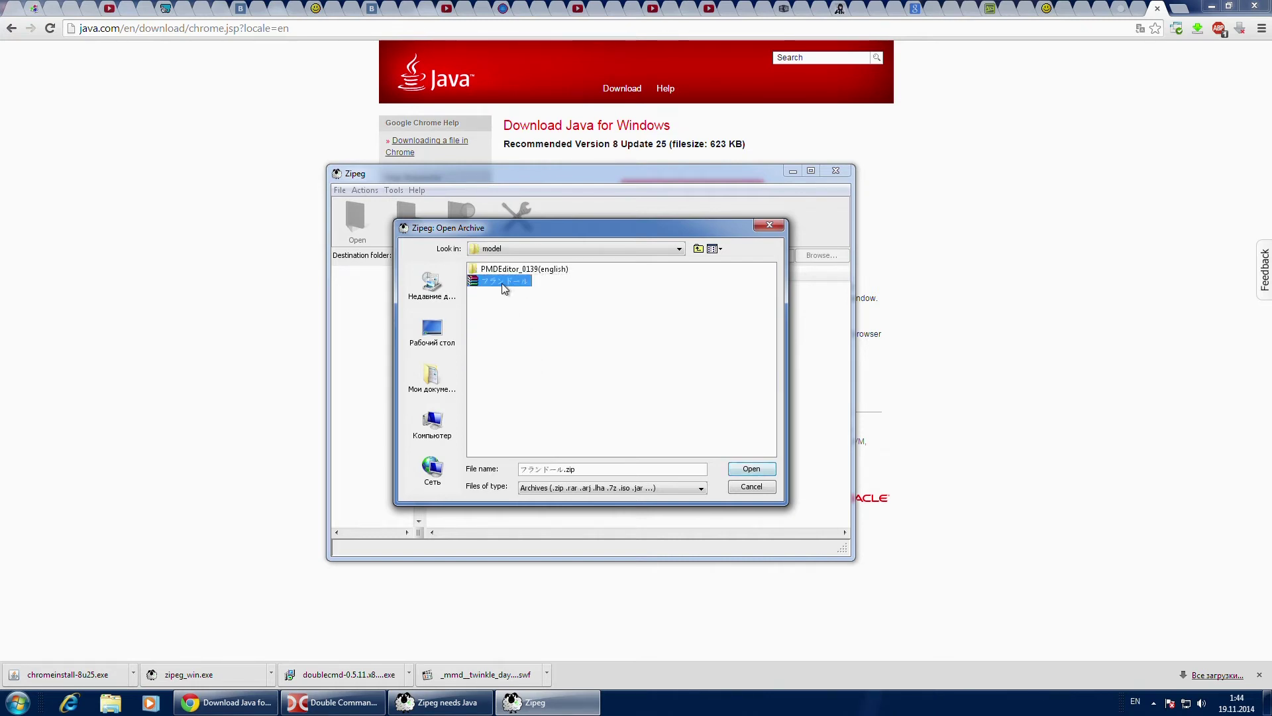
click(752, 469)
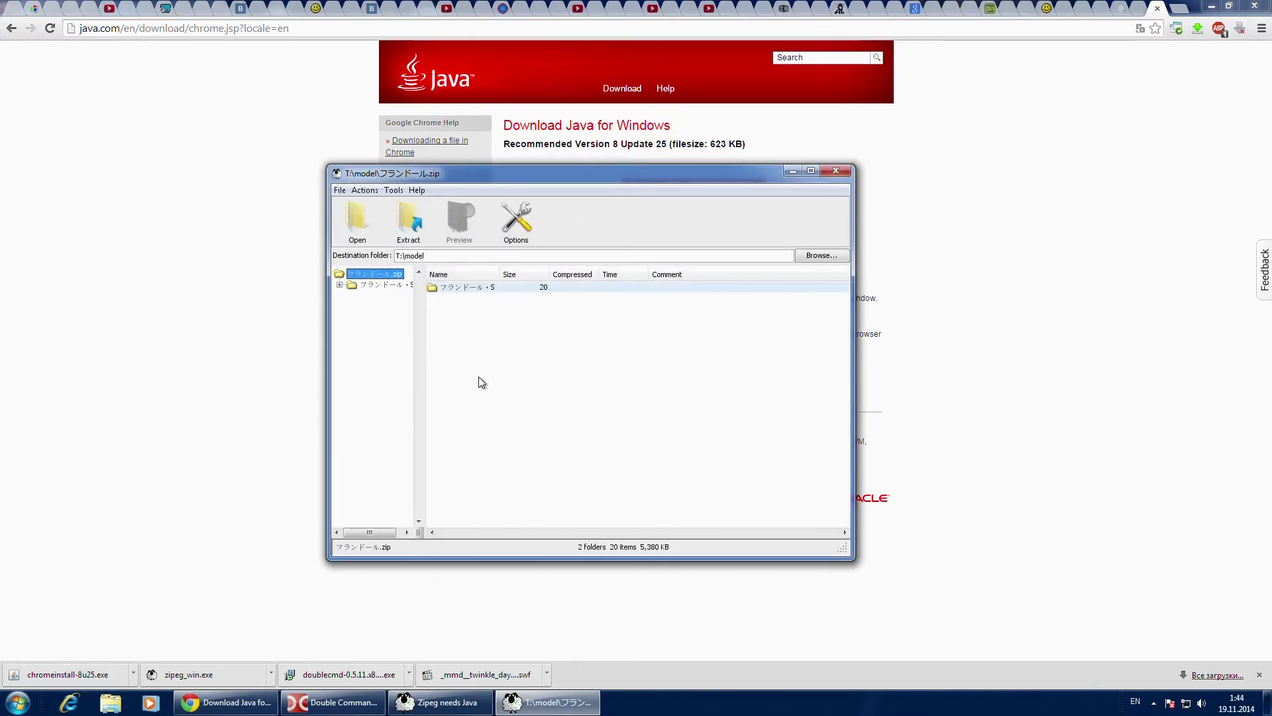
click(393, 284)
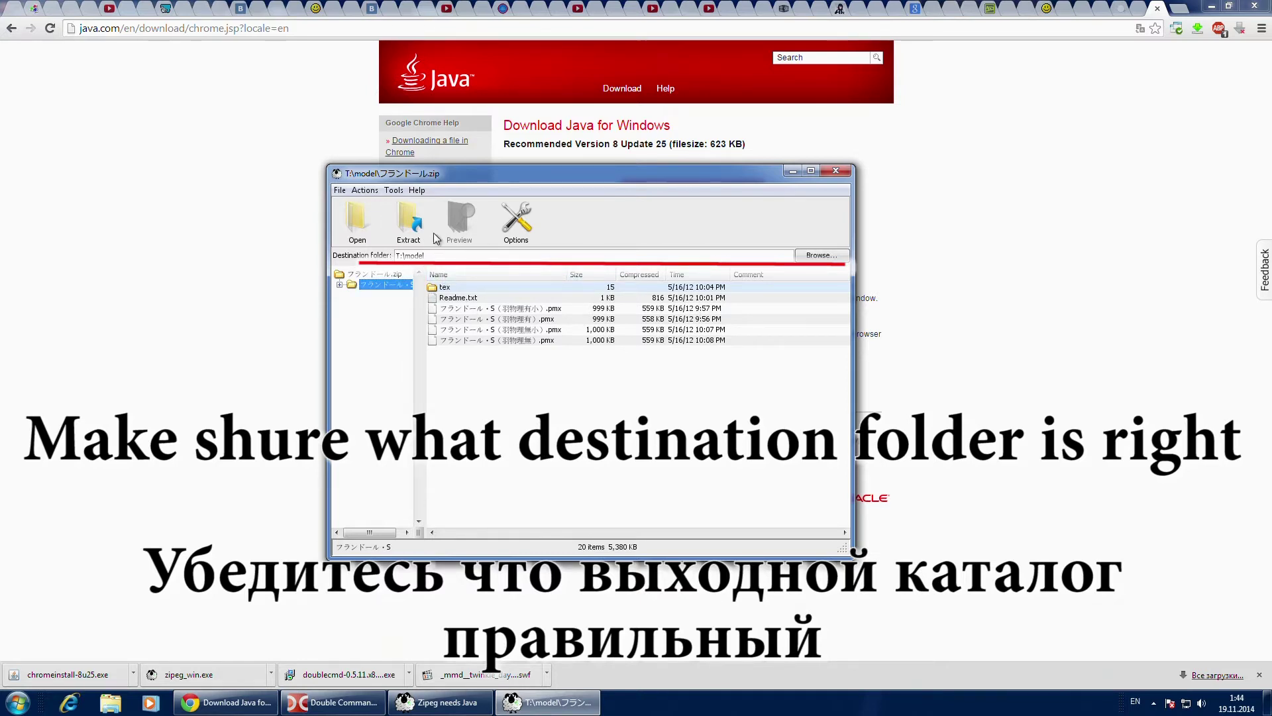
Step: Extract the archive to T:\model, agreeing to create the フランドール folder, and close all Zipeg windows
click(409, 220)
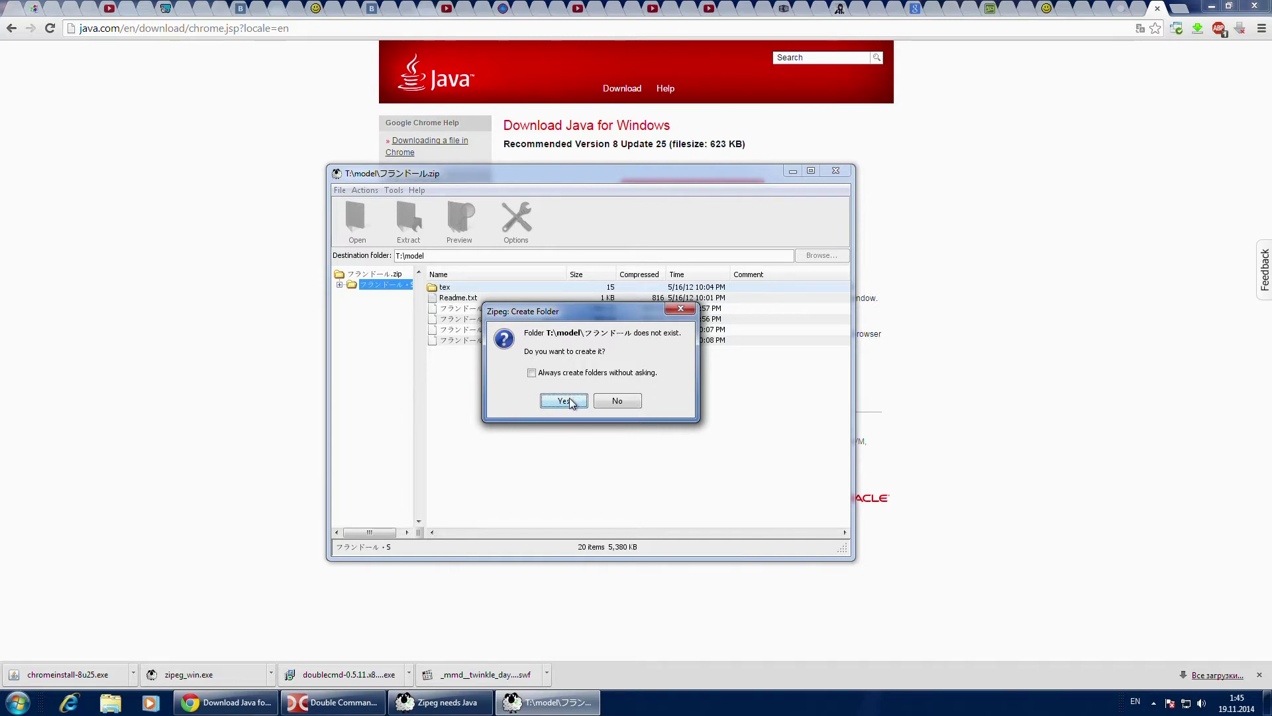
click(563, 401)
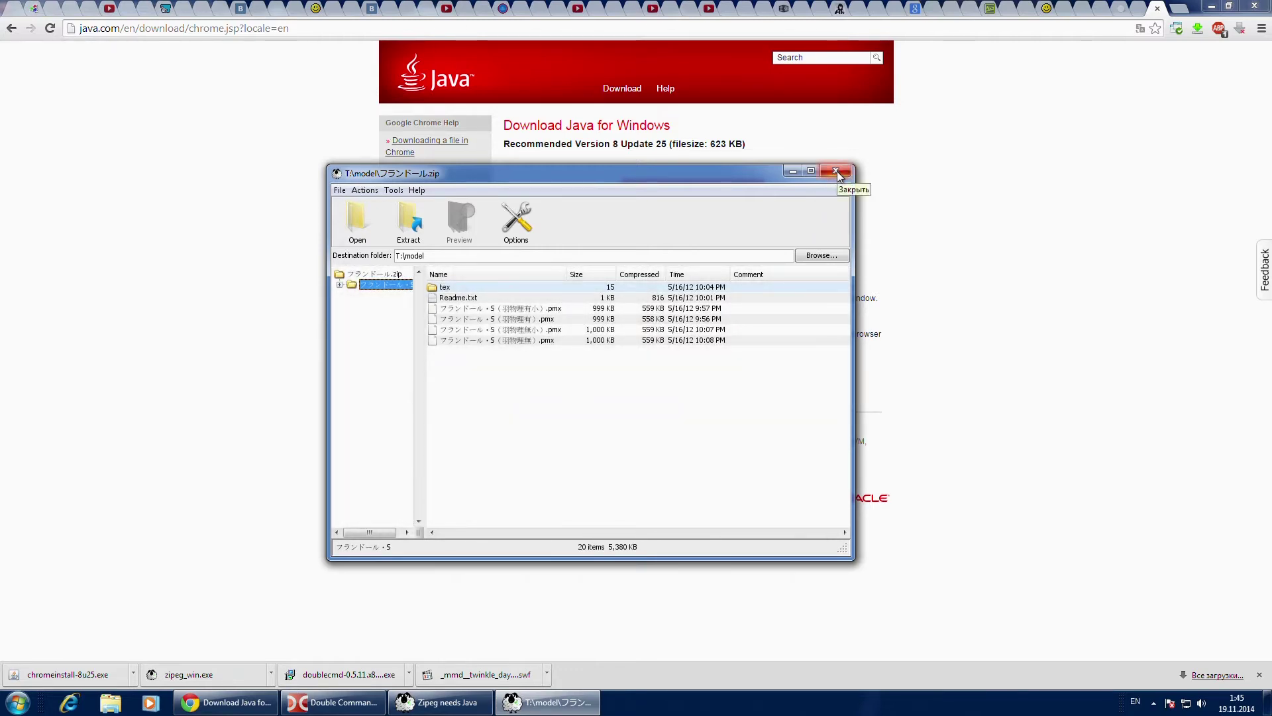
click(837, 171)
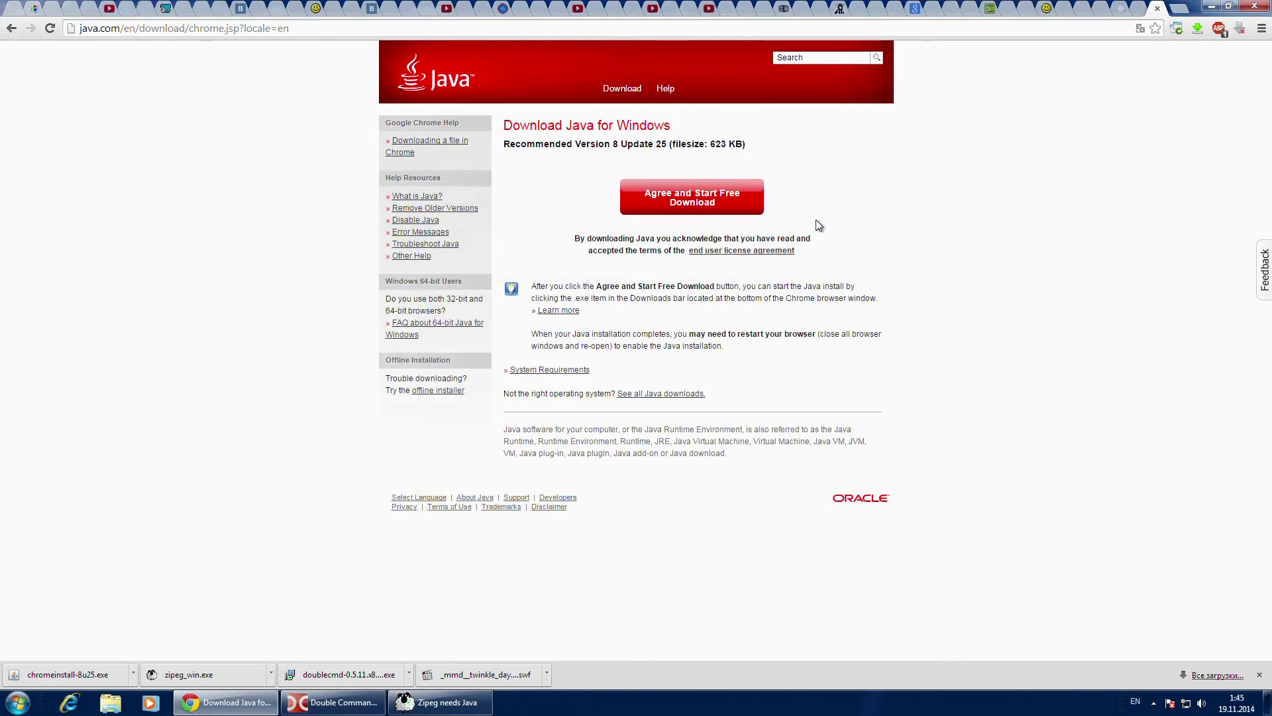
click(437, 699)
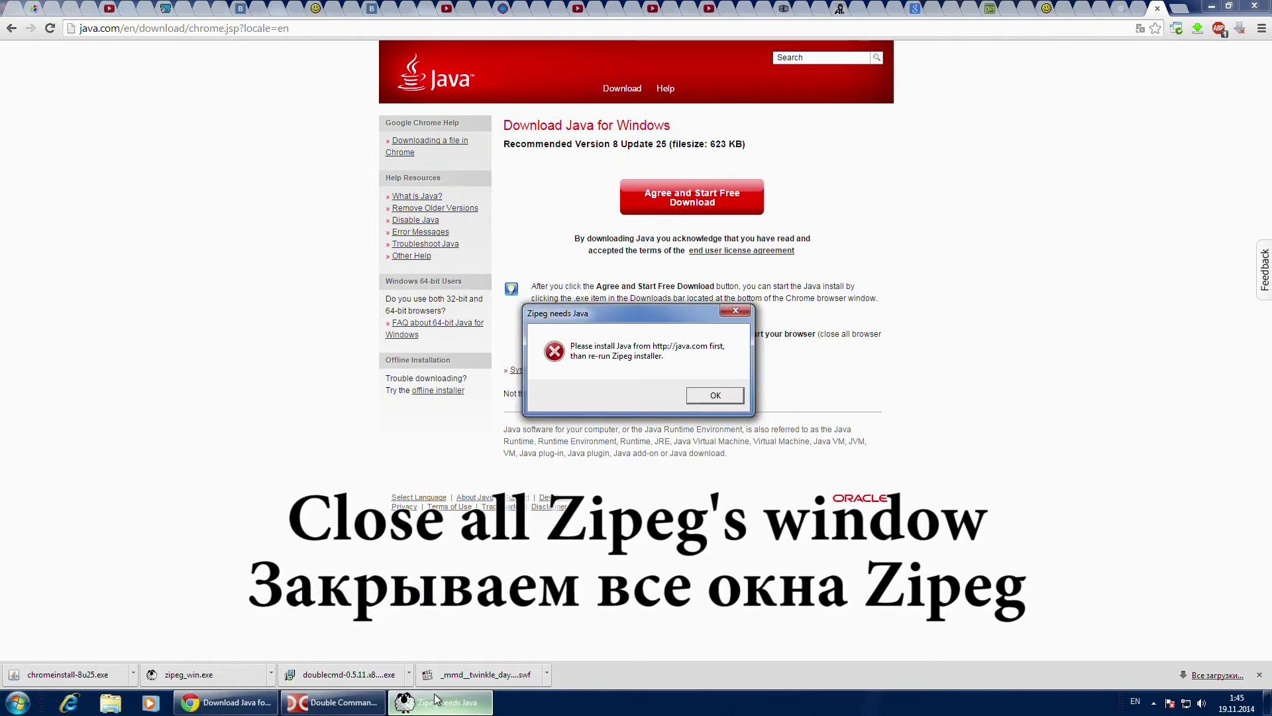
click(711, 396)
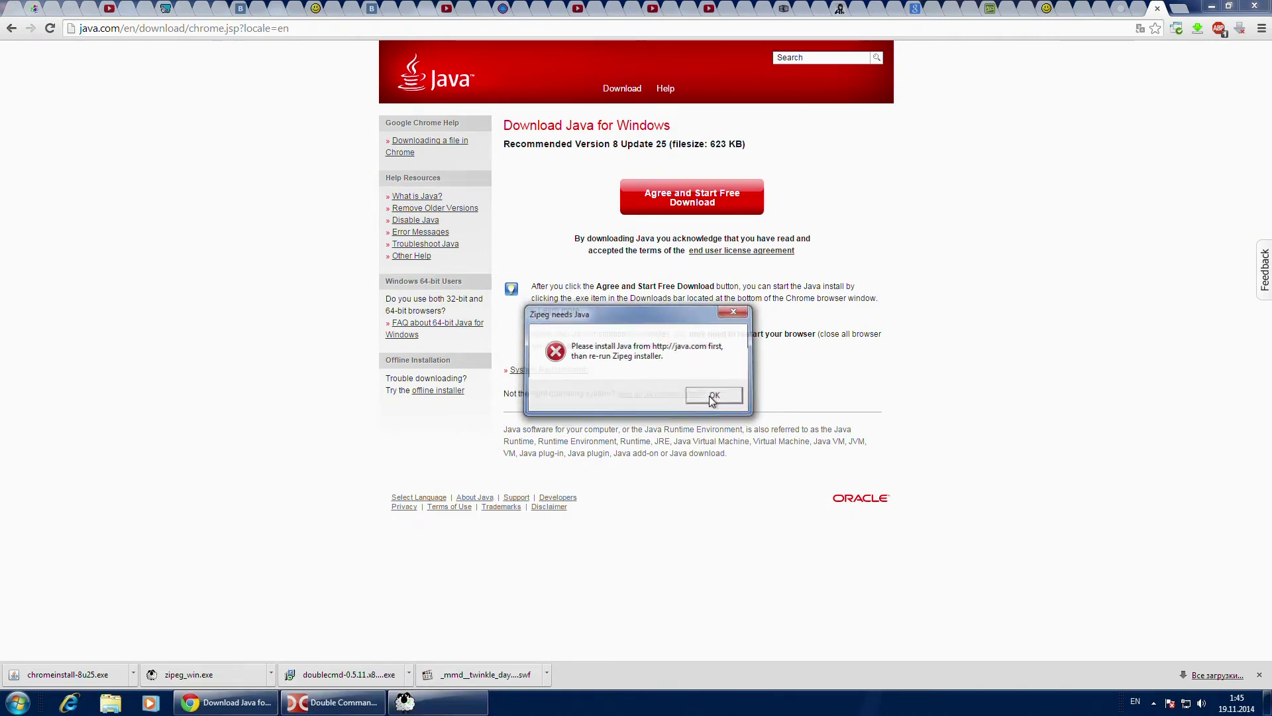
Step: Copy the name of the extracted フランドール folder in Double Commander and translate it from Japanese to English in Google Translate
click(338, 701)
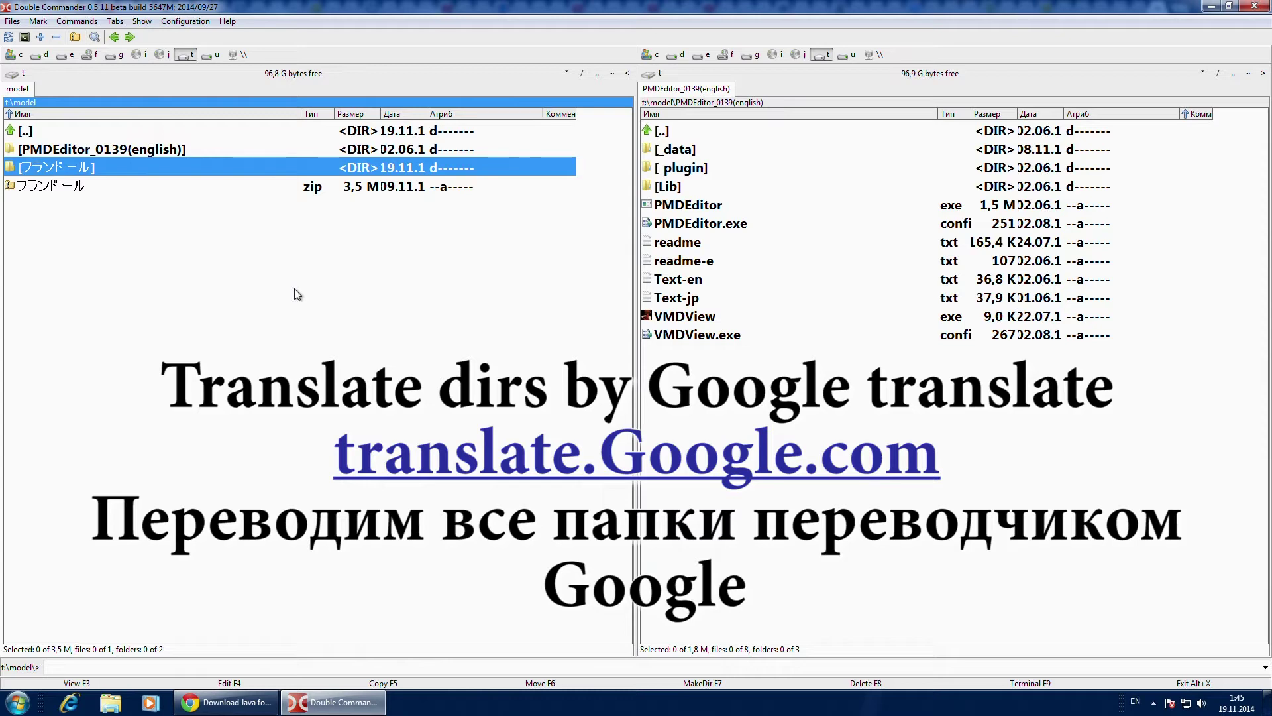
key(shift+F6)
key(ctrl+c)
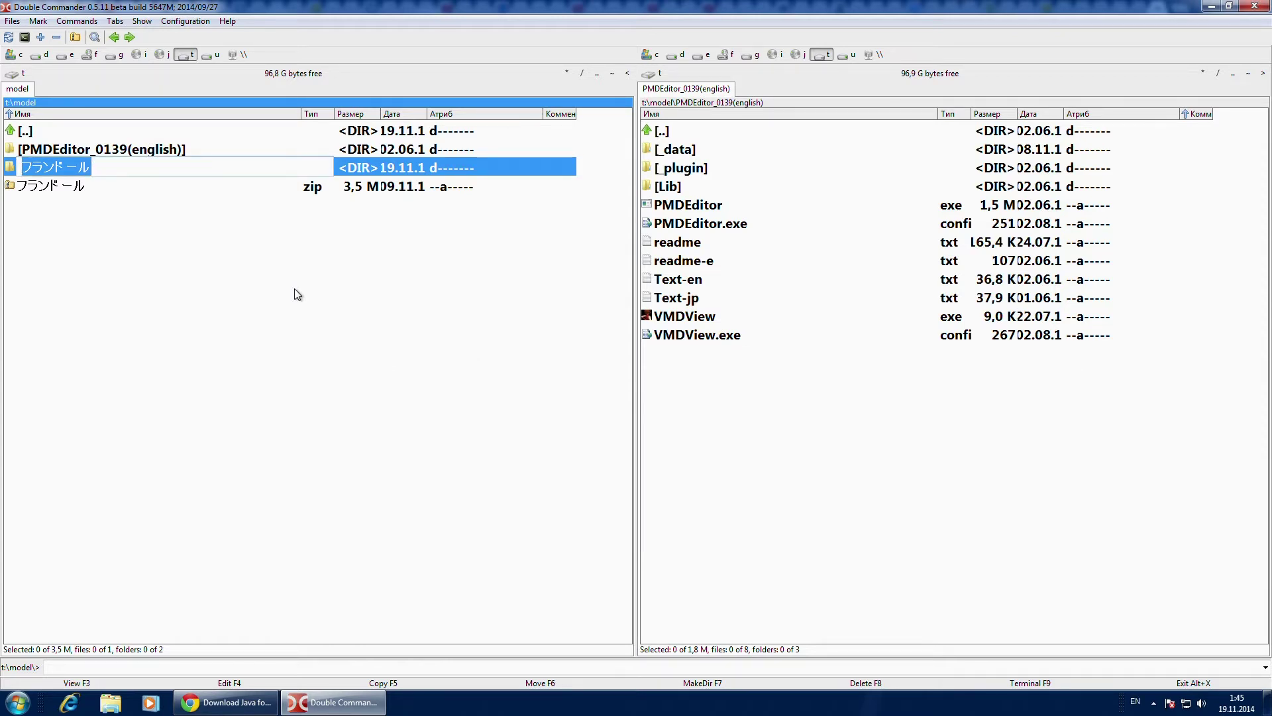
click(271, 284)
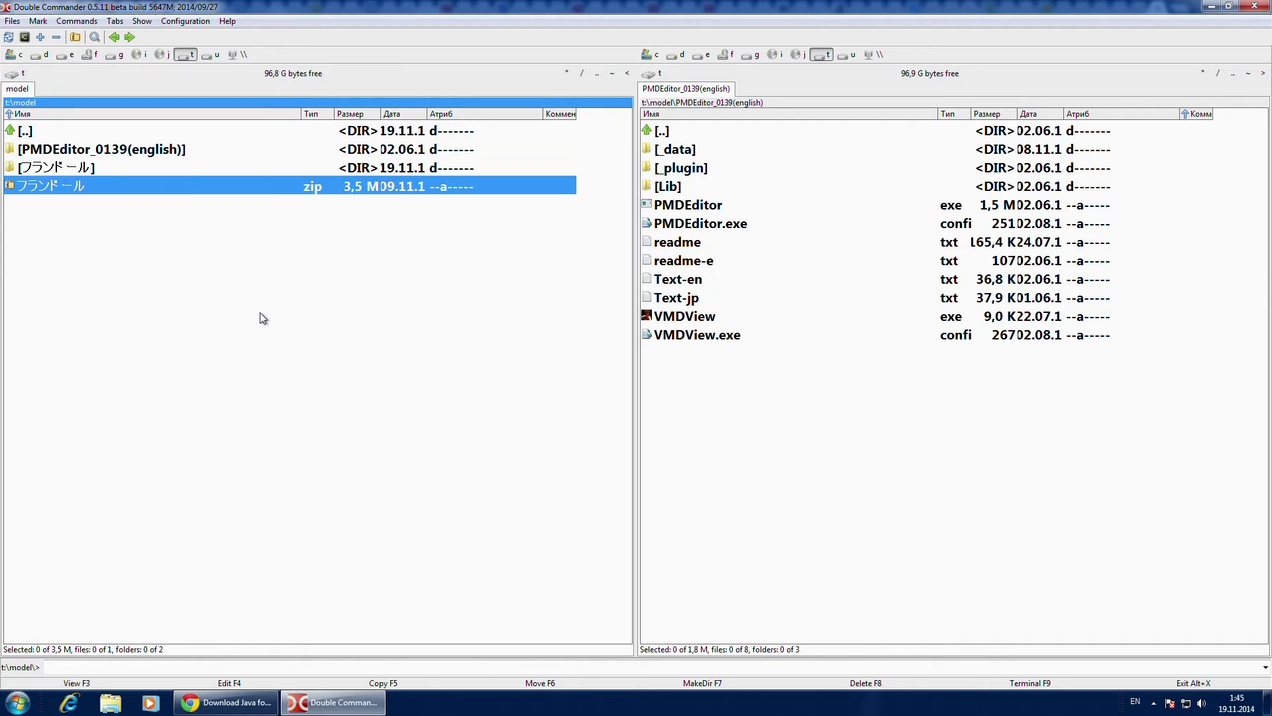
click(222, 702)
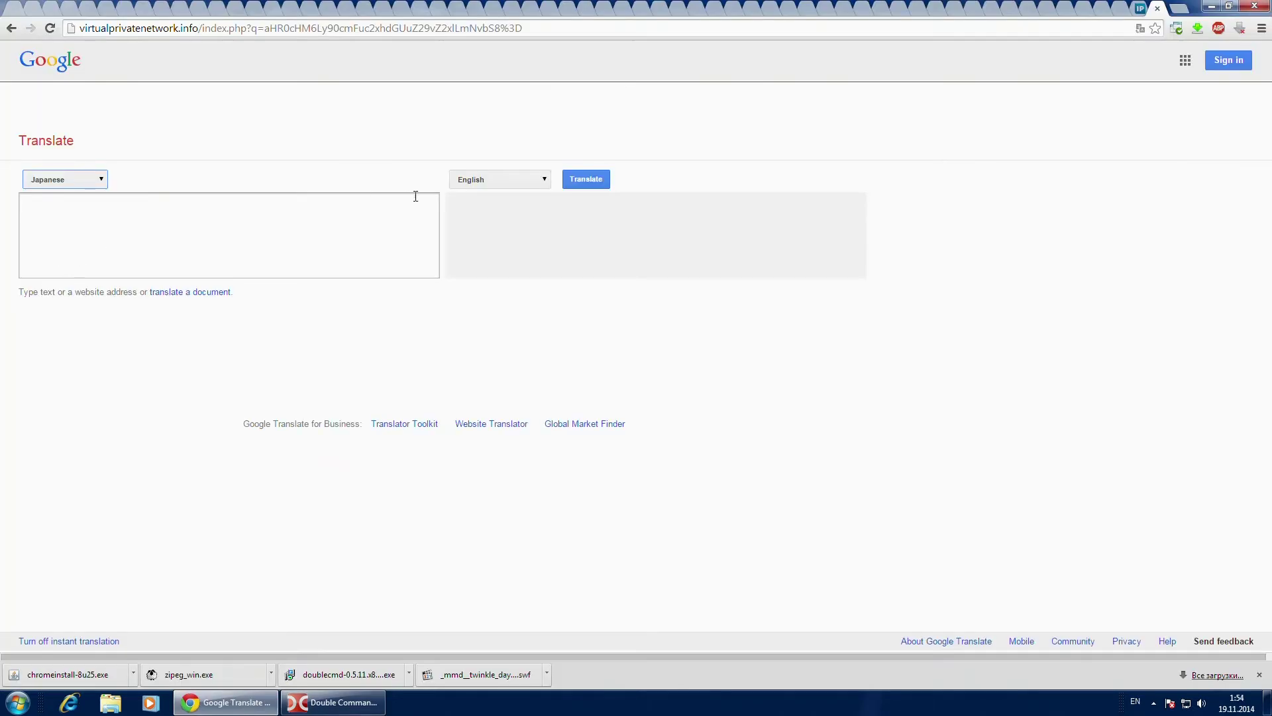
click(541, 181)
click(541, 181)
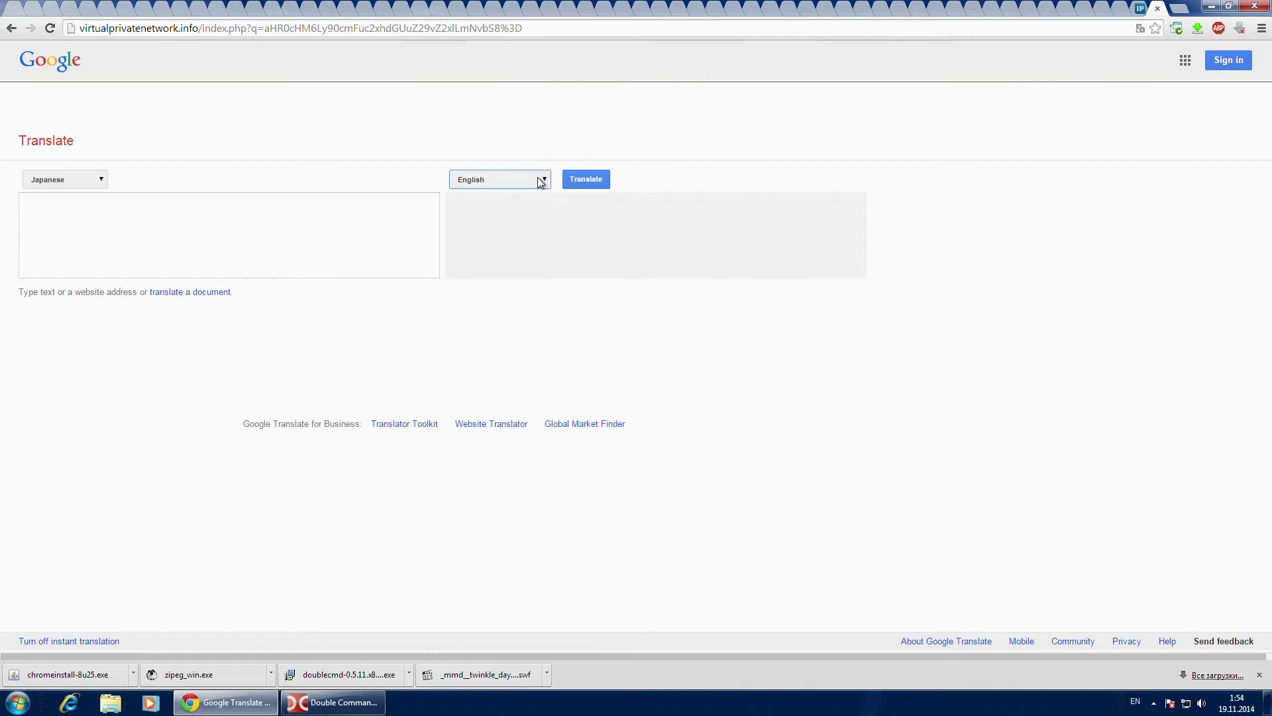
click(232, 219)
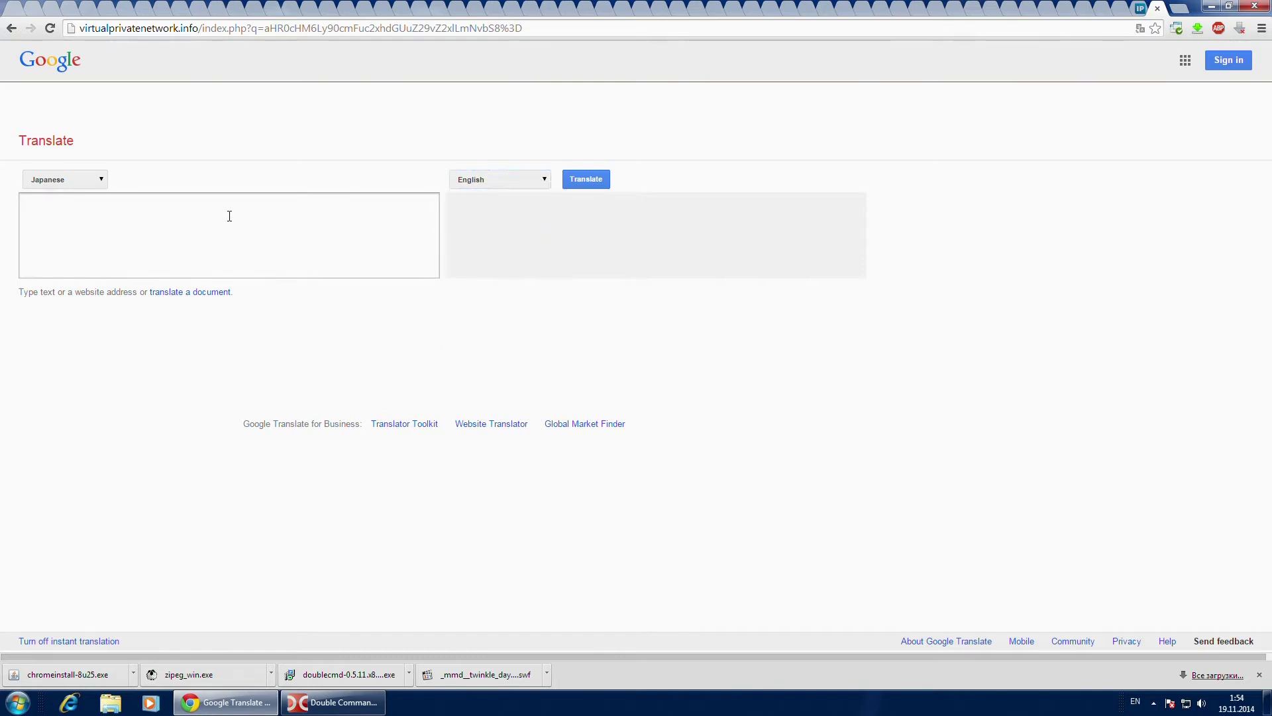
key(ctrl+v)
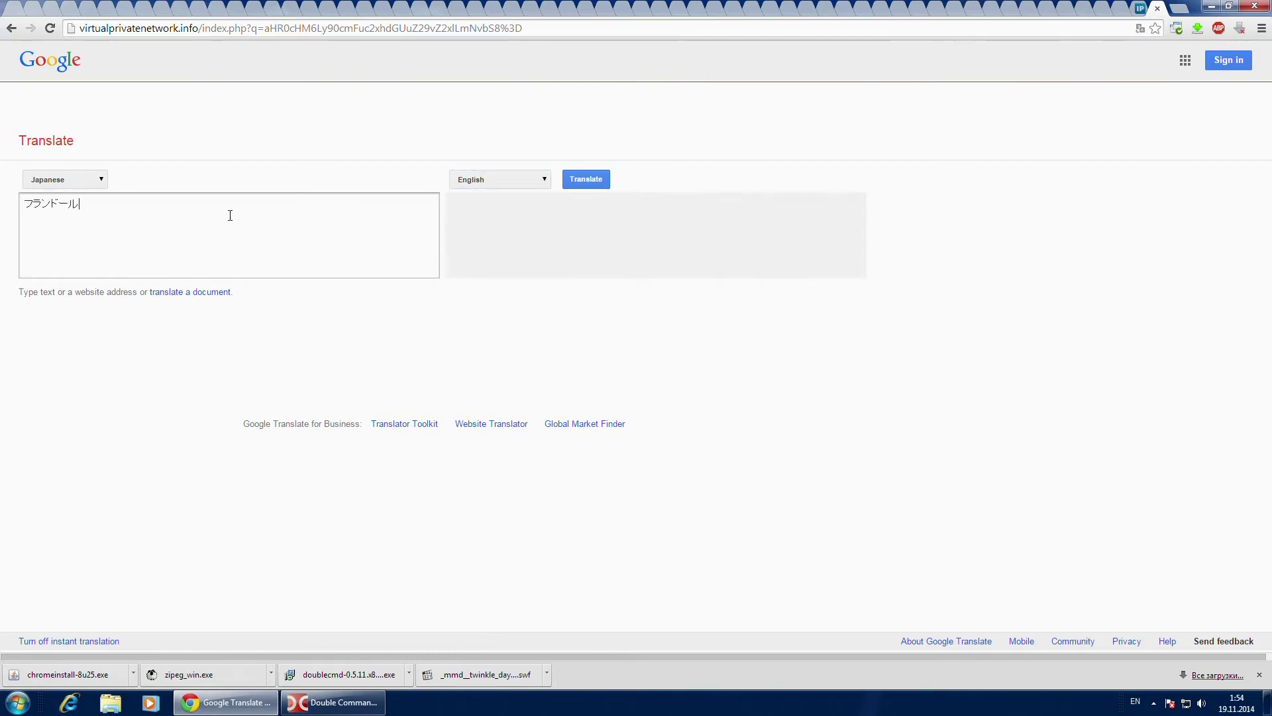
click(586, 180)
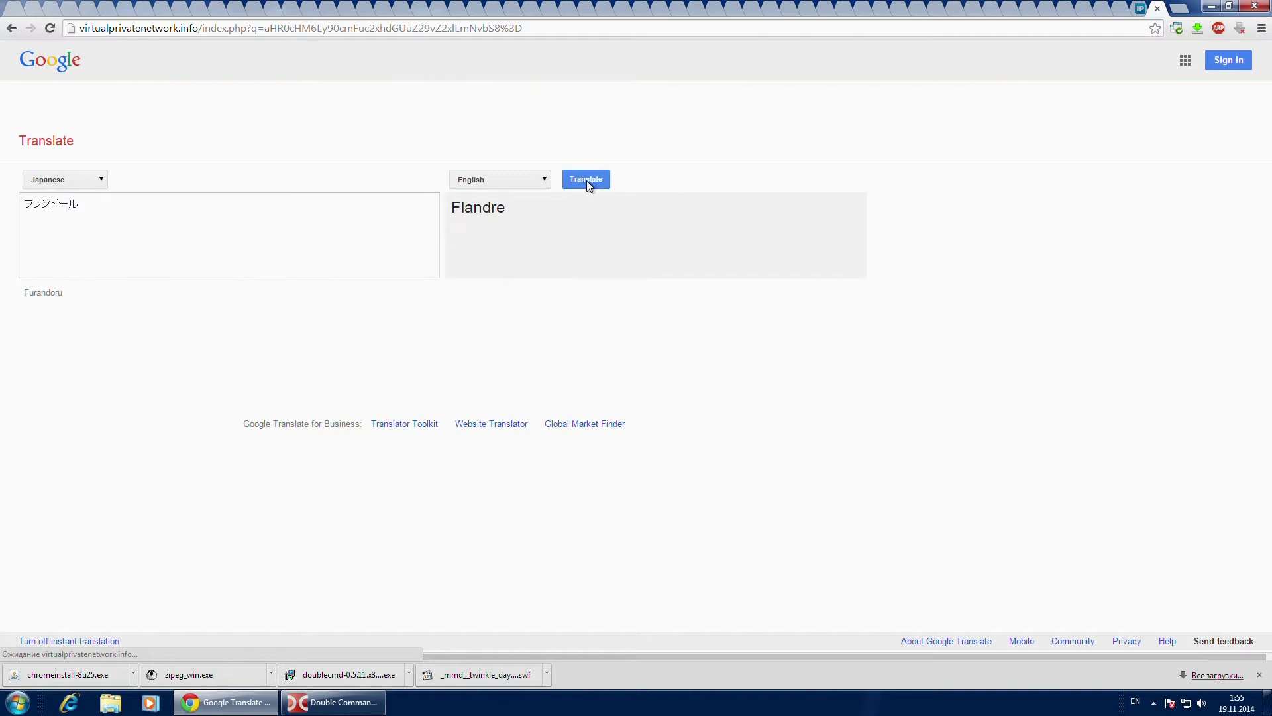
Step: Copy the translation Flandre and rename the フランドール folder in Double Commander as Flandre Scarlet
drag(507, 206, 453, 208)
key(ctrl+c)
click(505, 217)
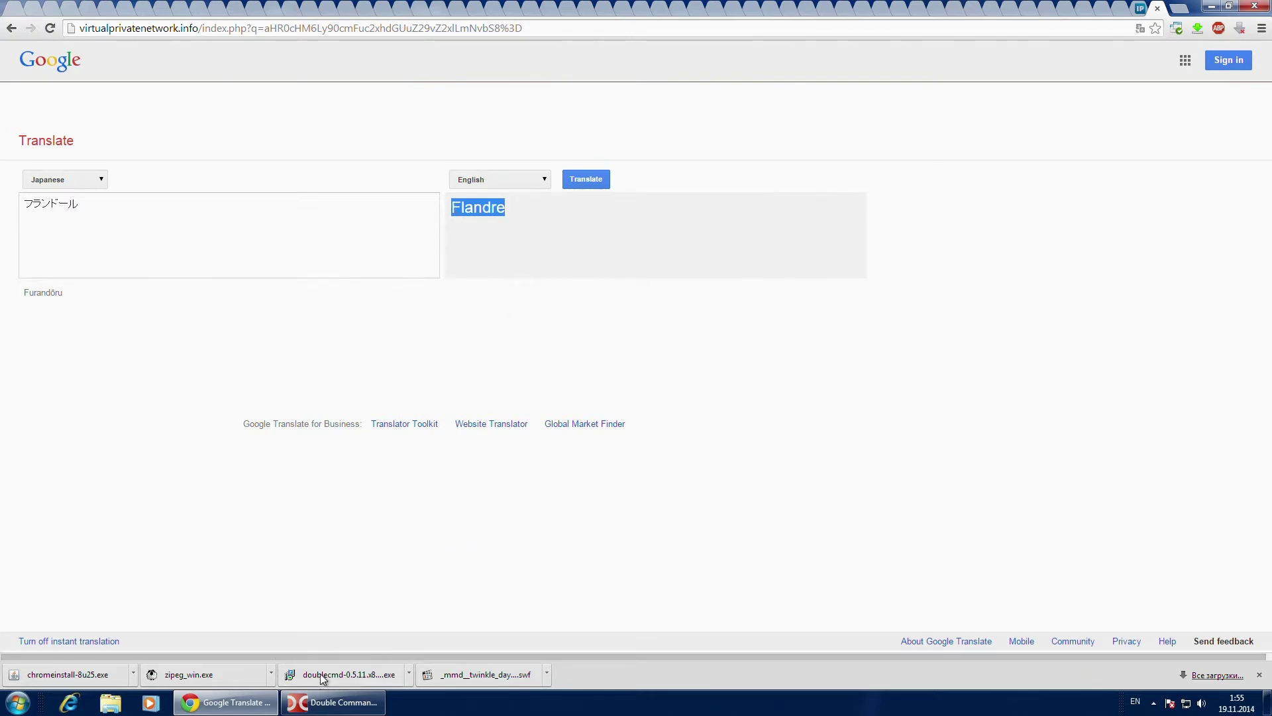
click(356, 699)
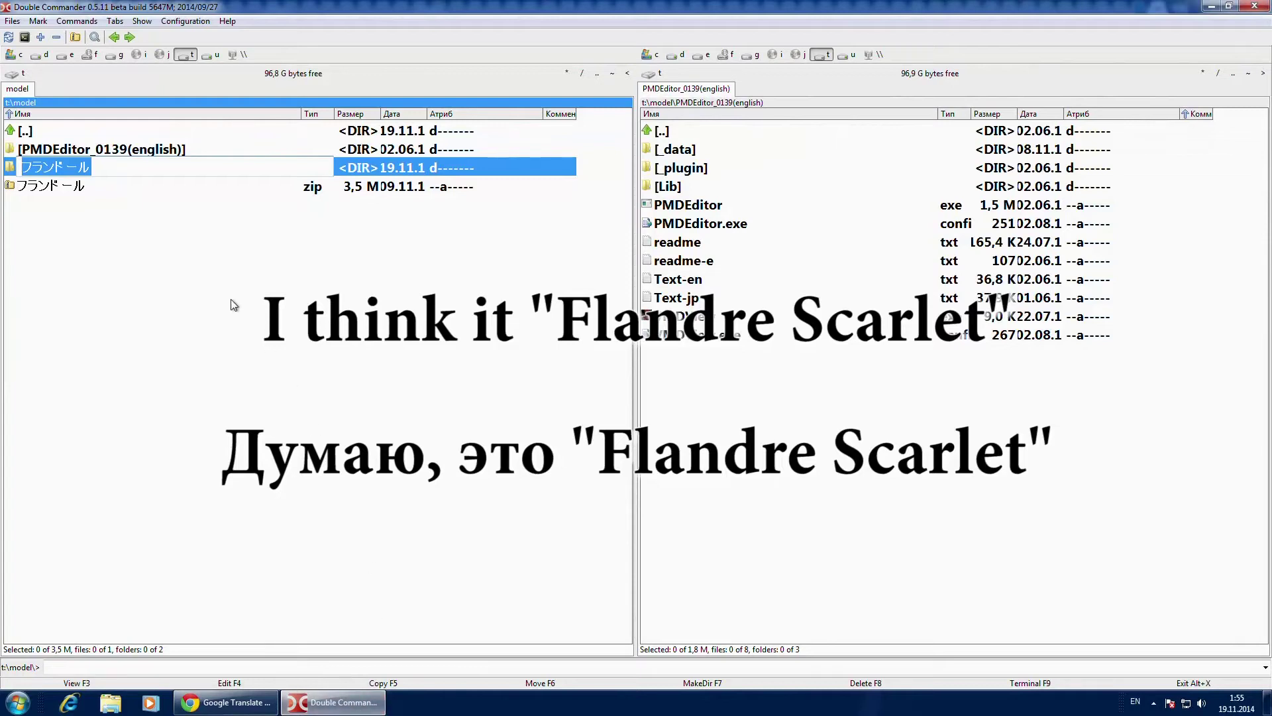
key(ctrl+v)
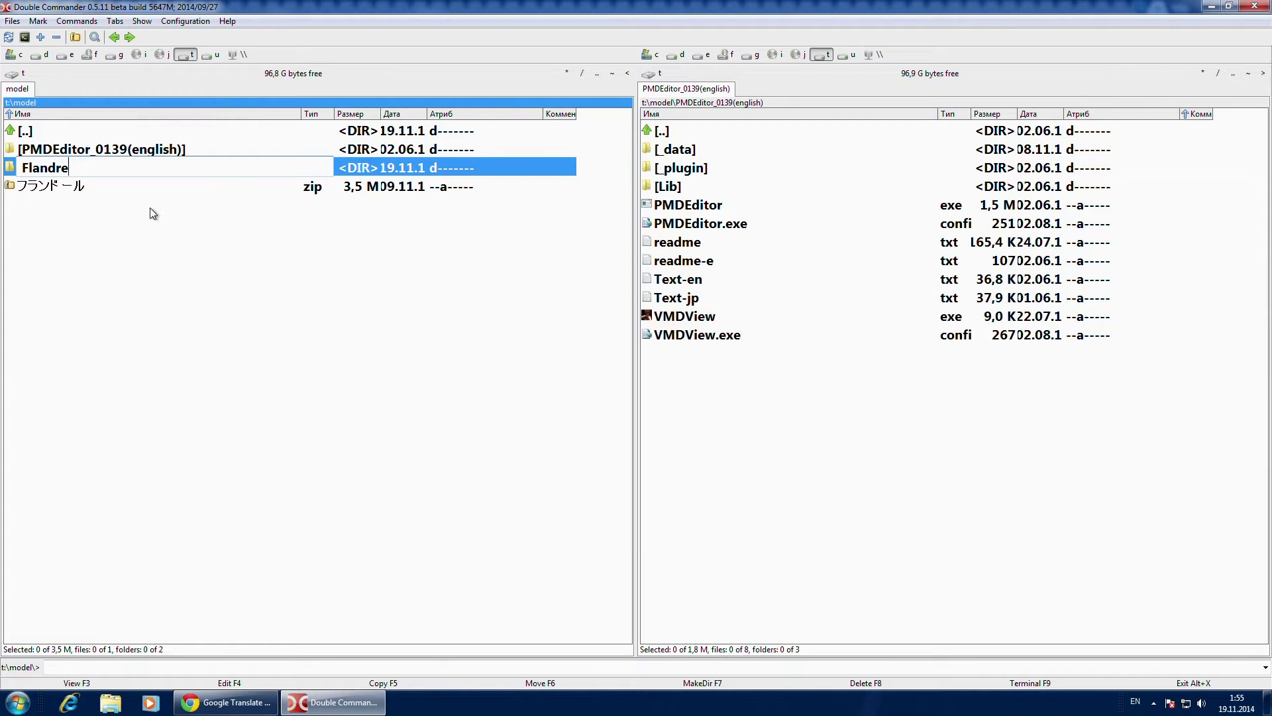
text(Scarlet)
key(Return)
Step: Open the Flandre Scarlet folder, copy the name of its フランドール・S subfolder, and translate it to English in Google Translate
key(Return)
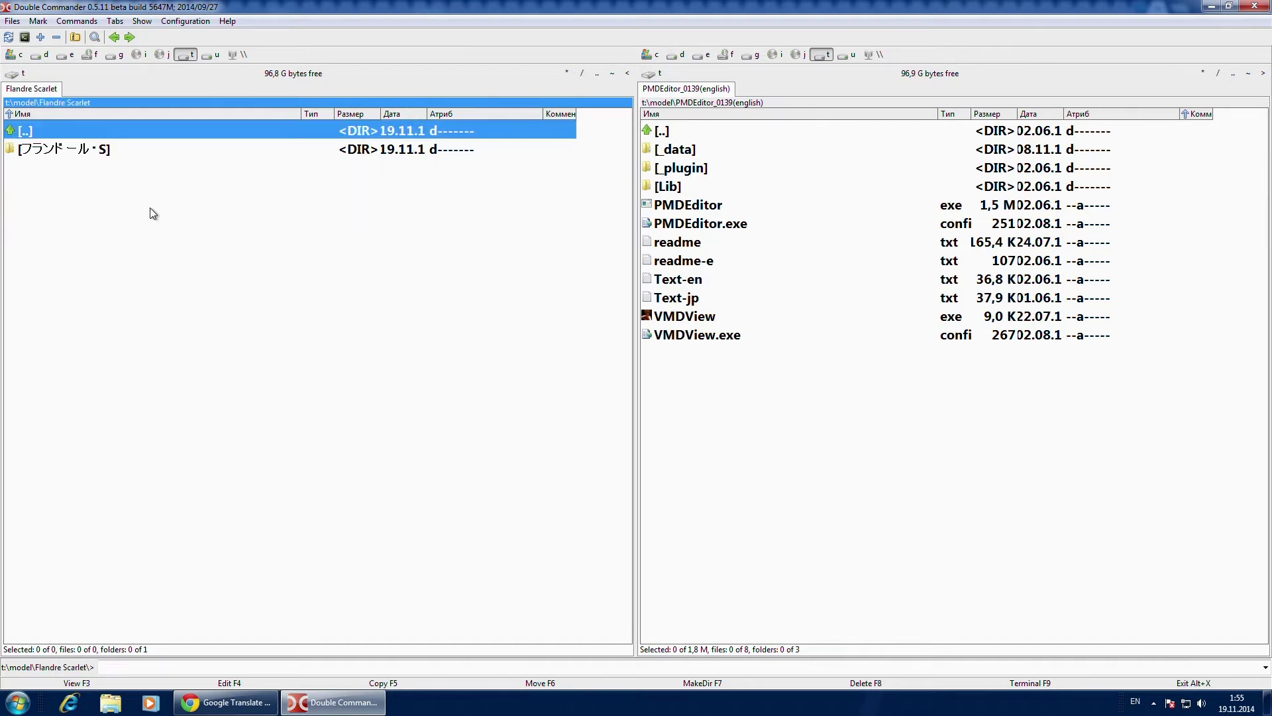
key(Down)
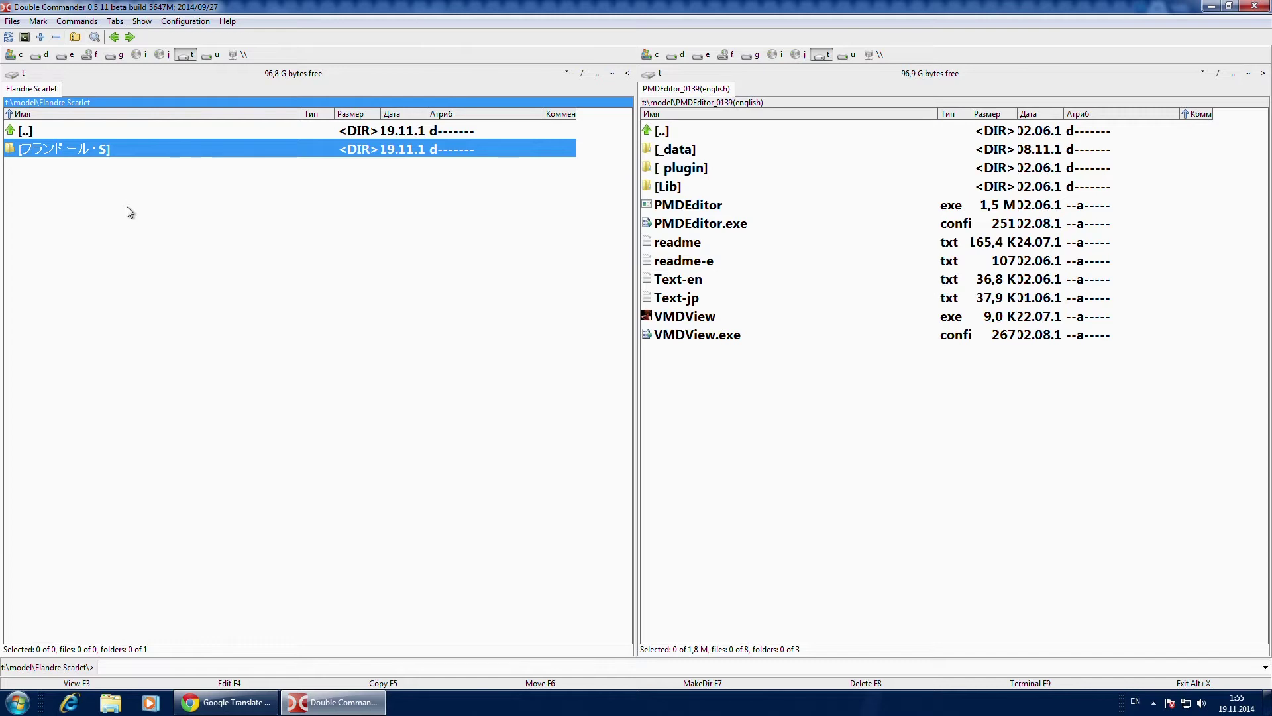
key(shift+F6)
key(ctrl+c)
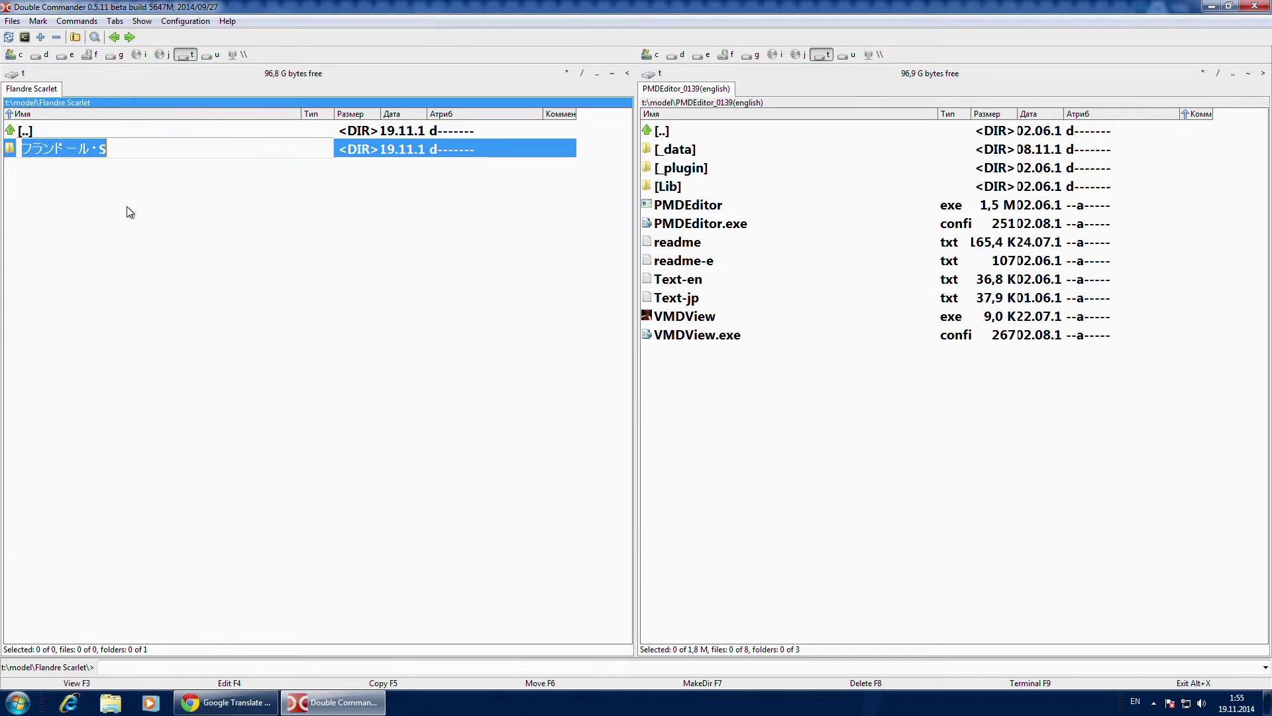
click(226, 702)
drag(98, 226, 26, 231)
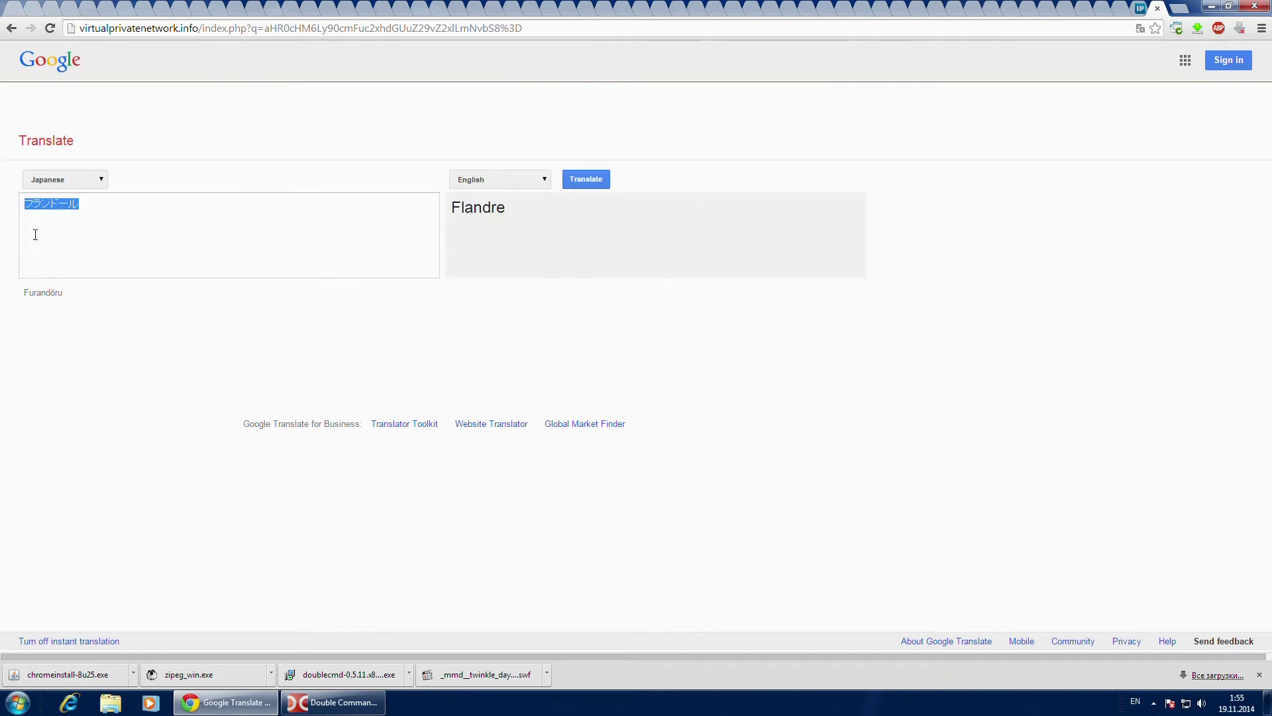
key(ctrl+v)
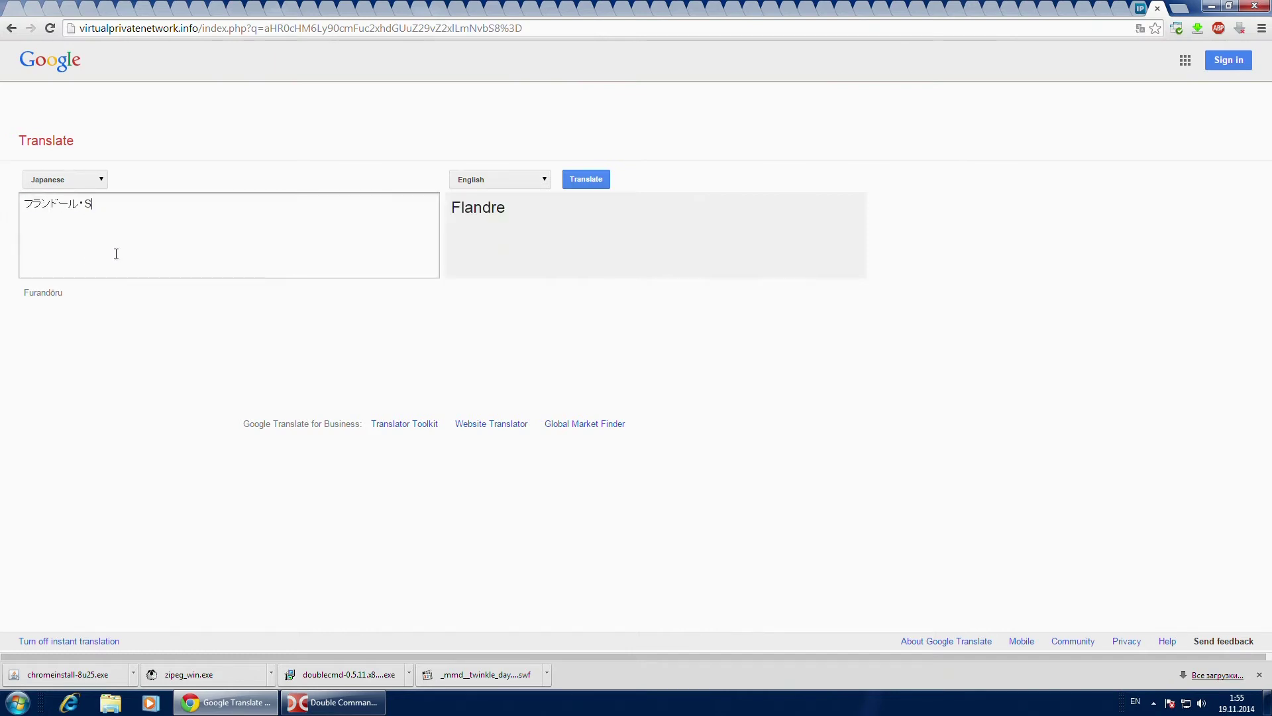
click(586, 180)
Step: Copy the translation Fran Doll · S into the subfolder's name in Double Commander and edit it to Flandre Scarlet Doll S
drag(547, 207, 452, 207)
key(ctrl+c)
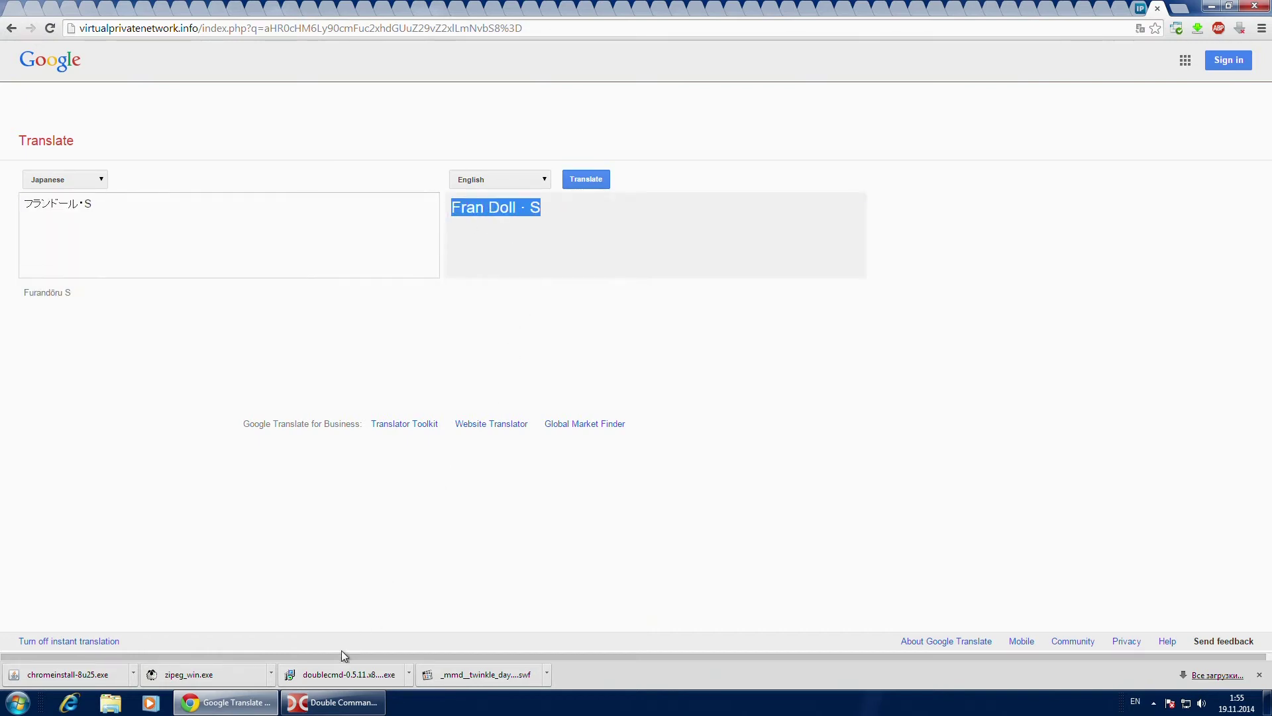
click(316, 702)
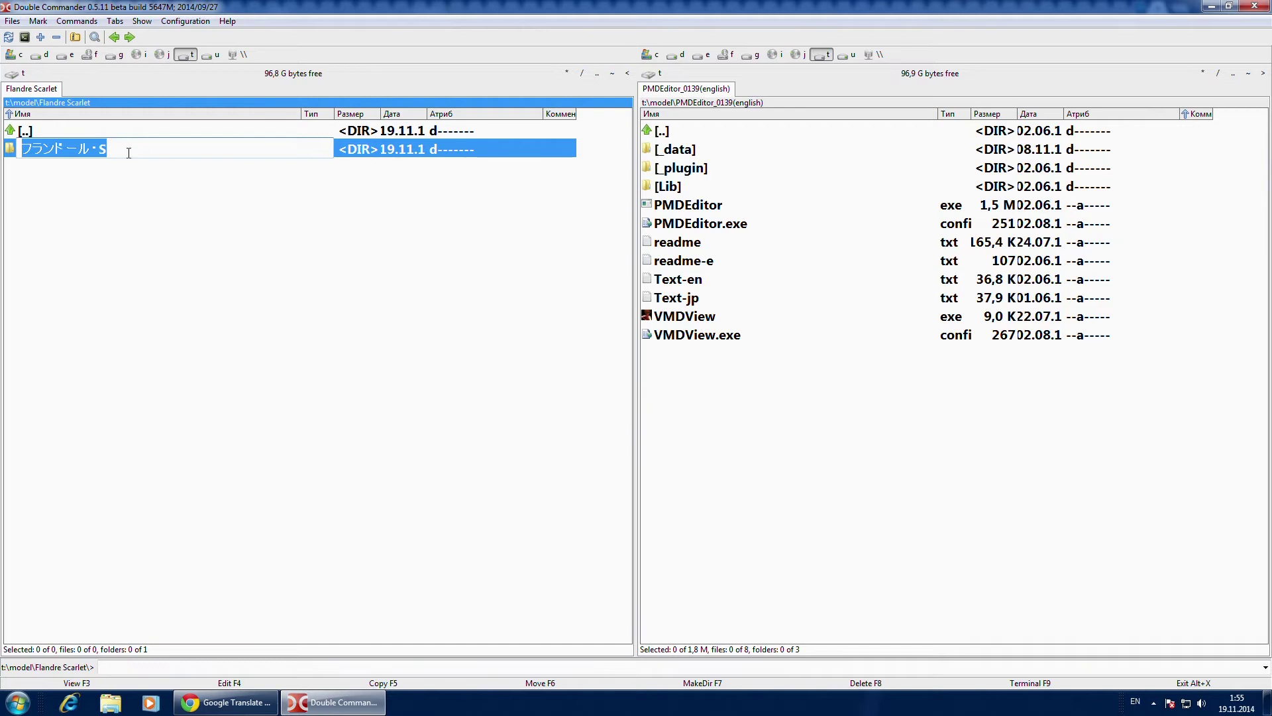
key(ctrl+v)
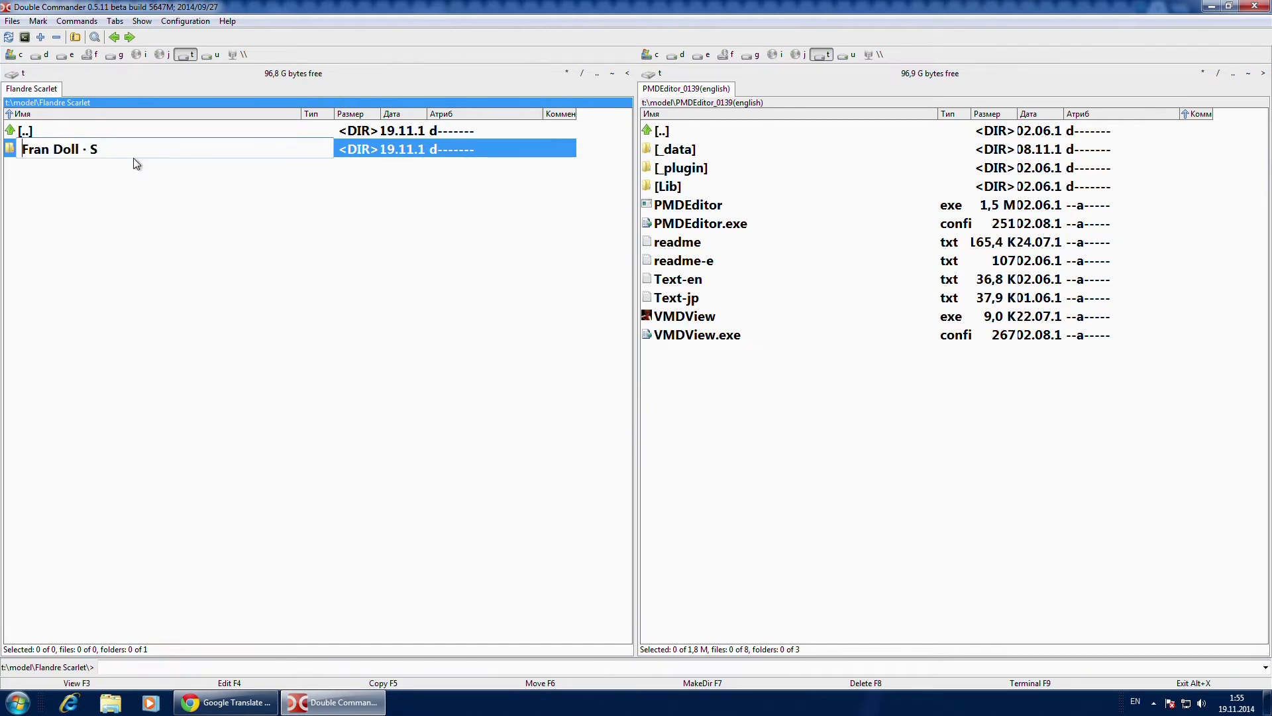
key(Right)
key(Delete)
text(landre Scarles)
key(BackSpace)
text(t)
key(Delete)
key(Return)
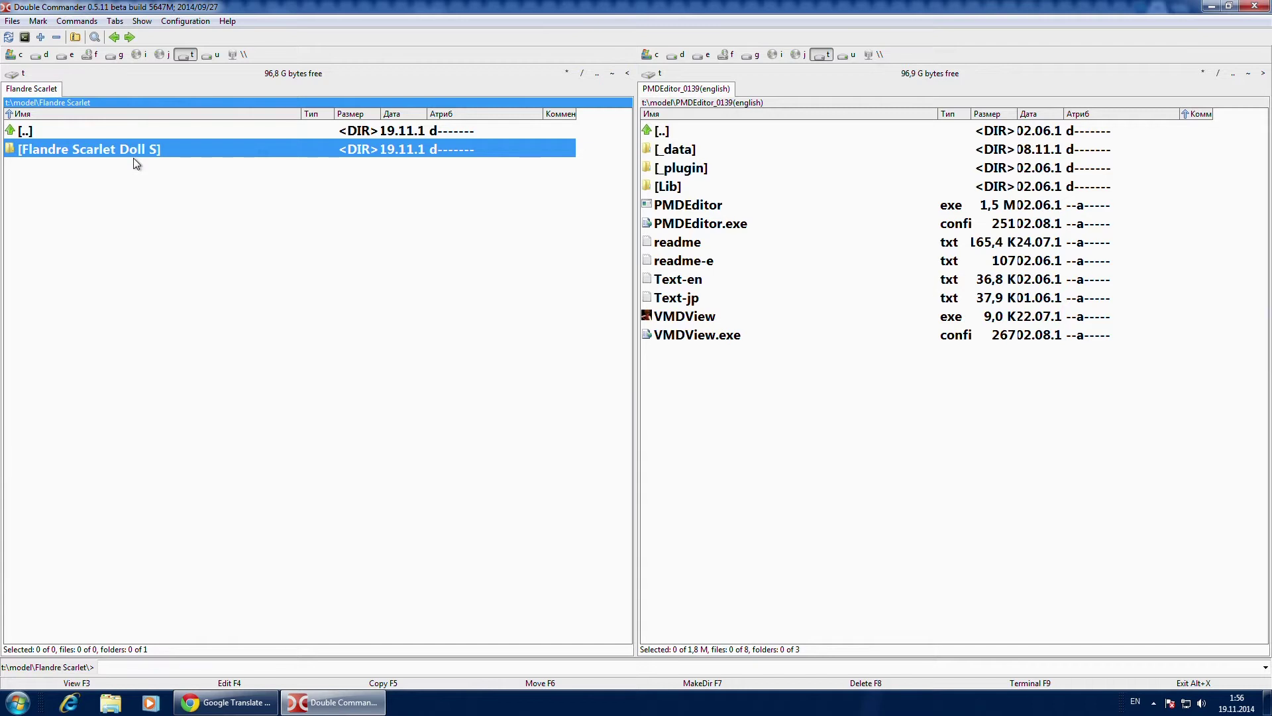
Step: Open the Flandre Scarlet Doll S folder and select its four Japanese-named pmx files
key(Return)
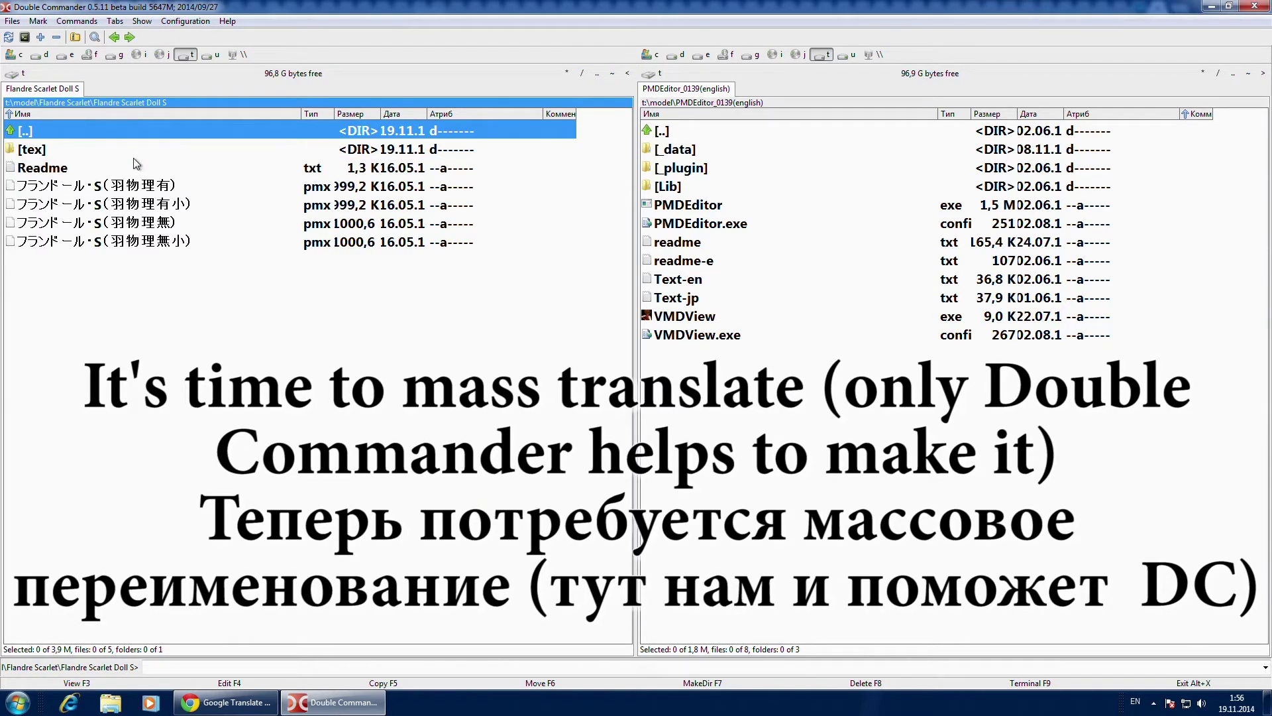
key(Down)
key(Down)
key(Down)
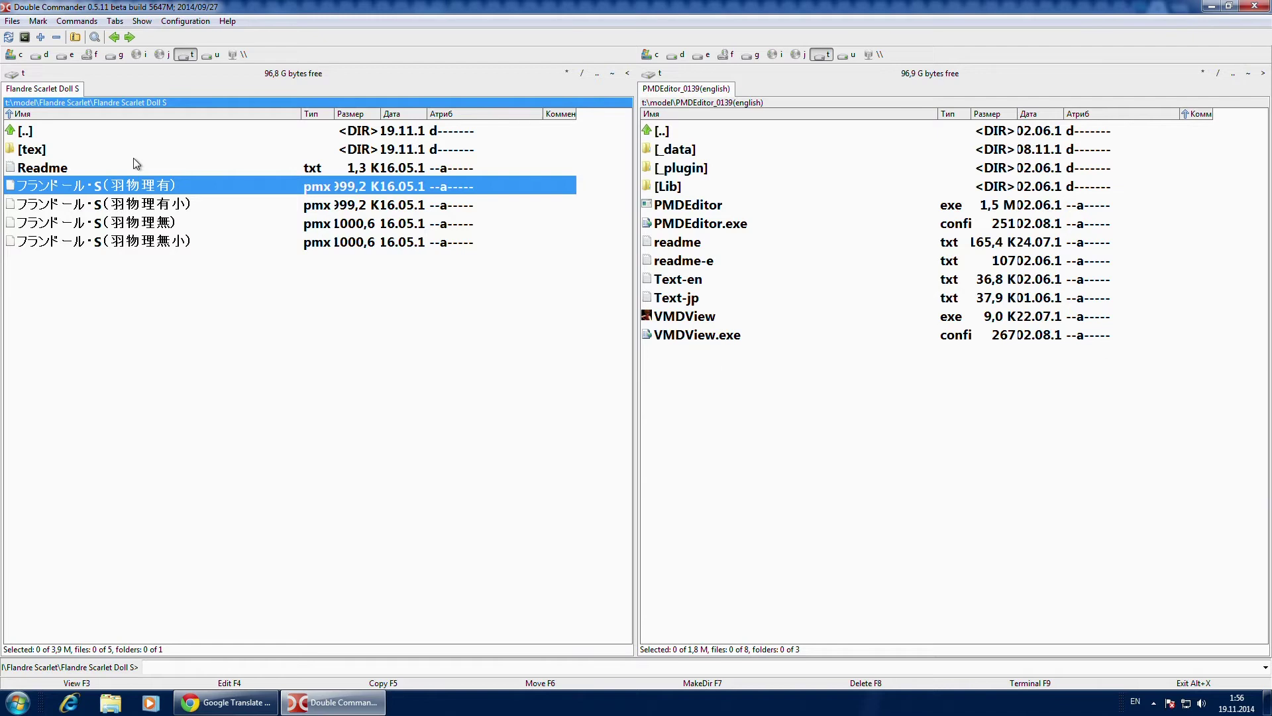
key(Insert)
key(Insert)
key(Insert)
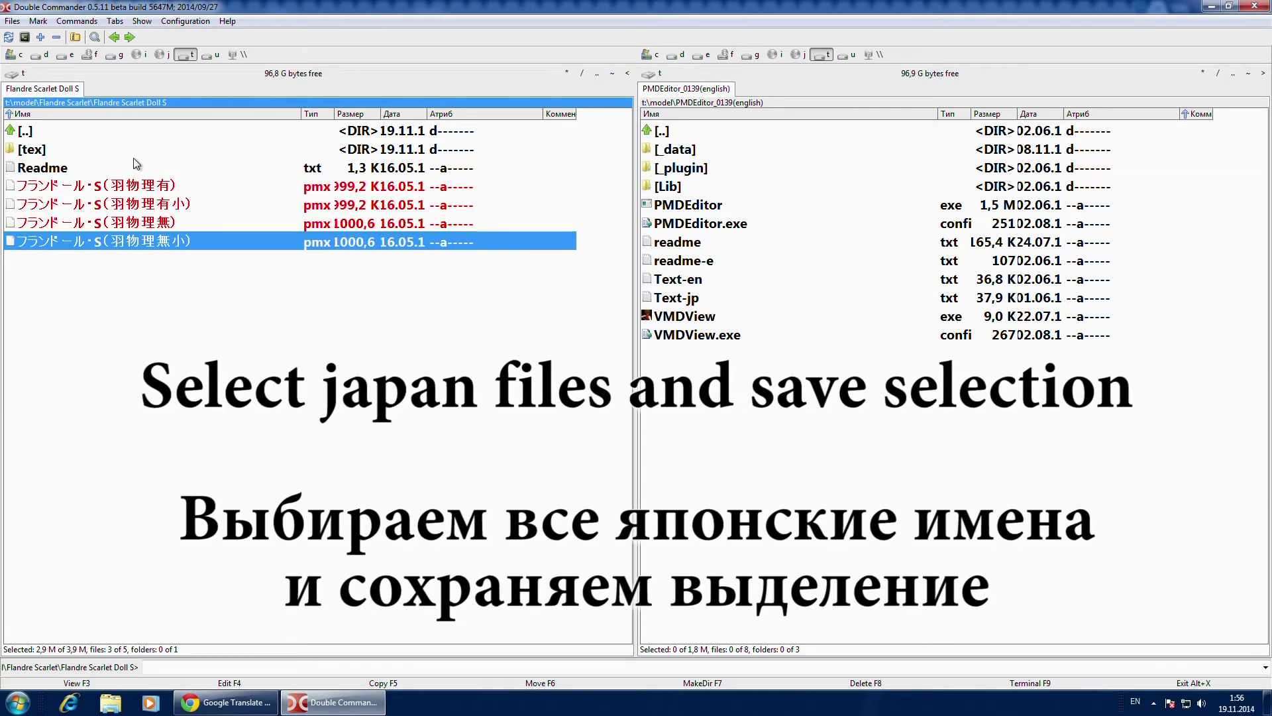
key(Insert)
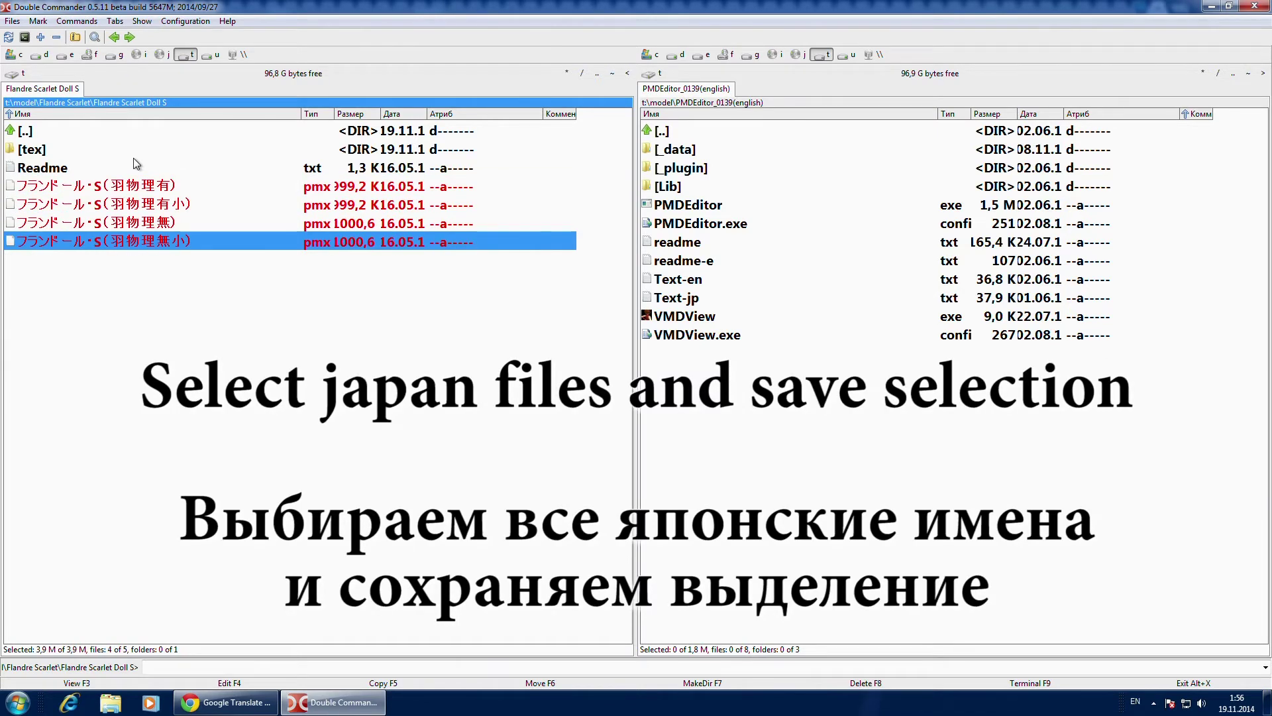
Step: Save the selection of Japanese-named files to a text file named FileTranslate in the model folder on drive T:
click(77, 22)
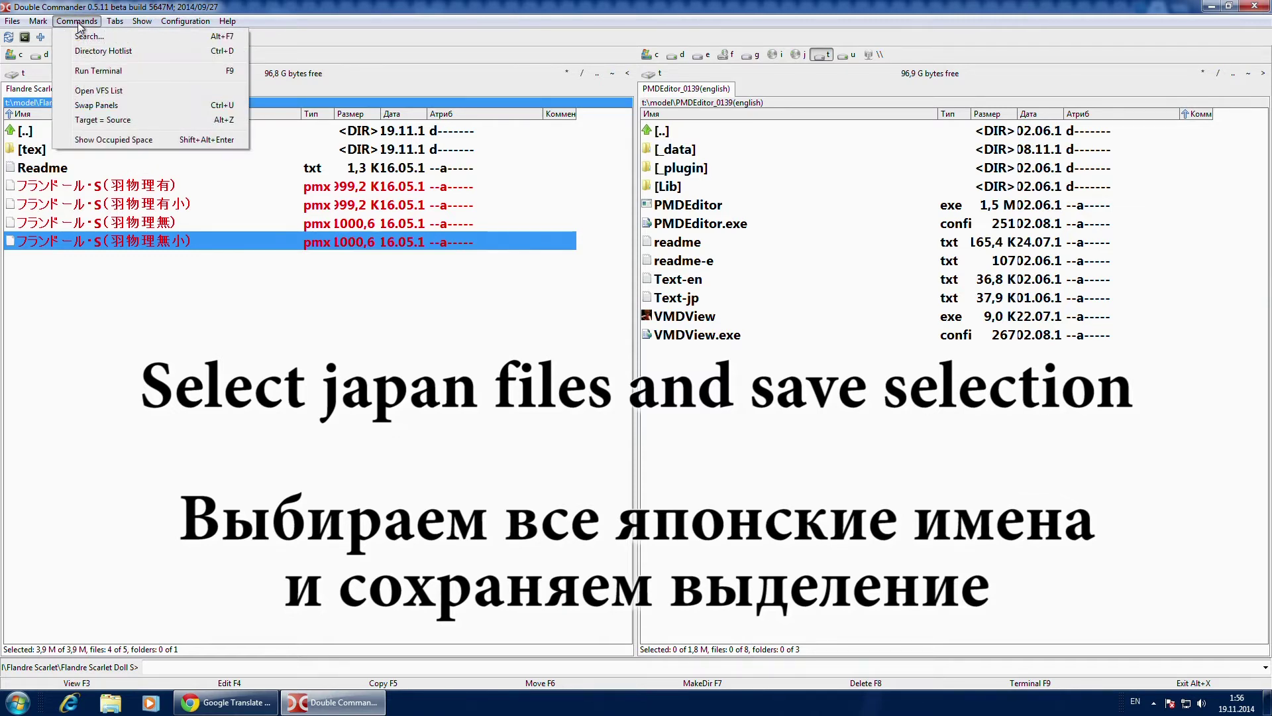
mouse_move(44, 24)
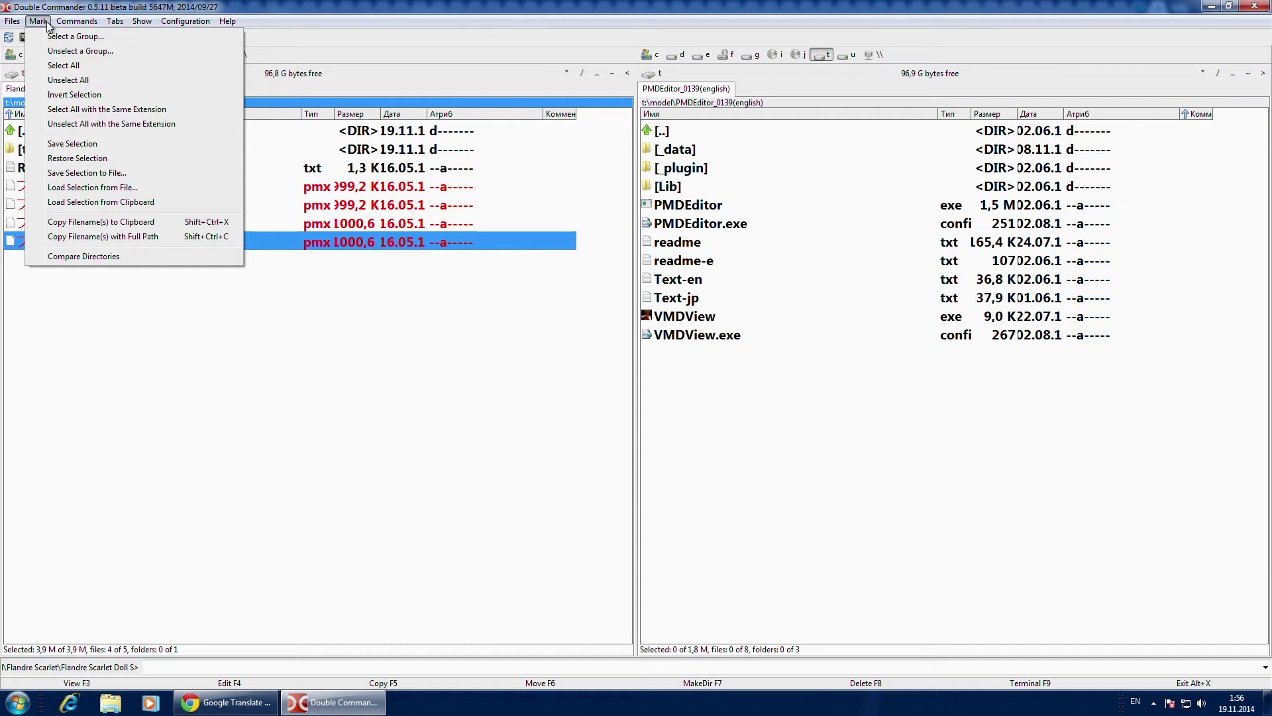
click(101, 173)
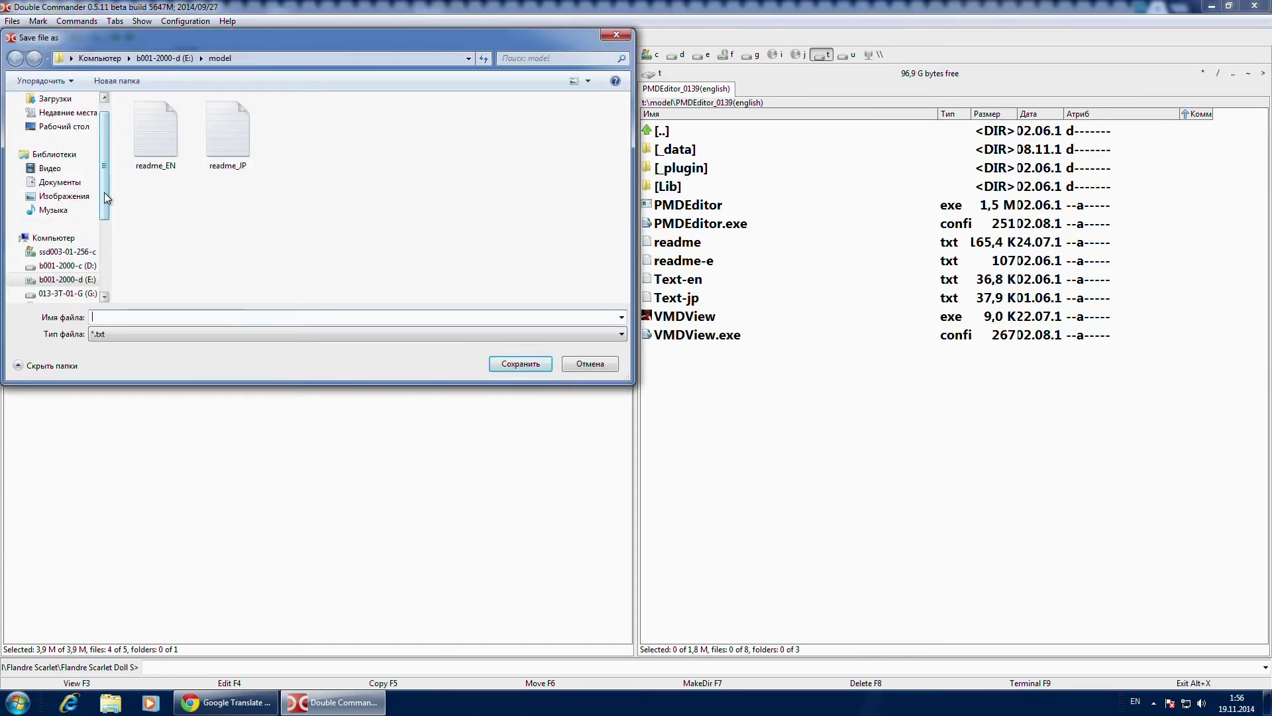
drag(105, 192, 101, 259)
click(83, 210)
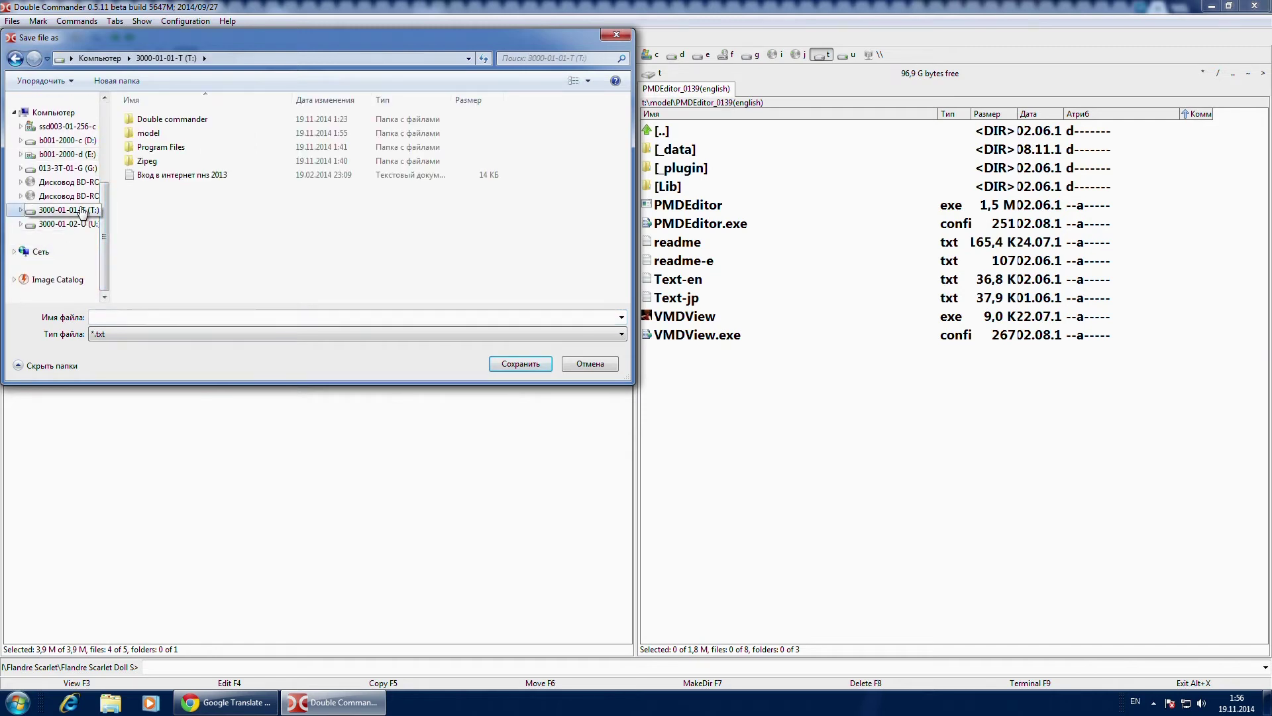
double_click(158, 134)
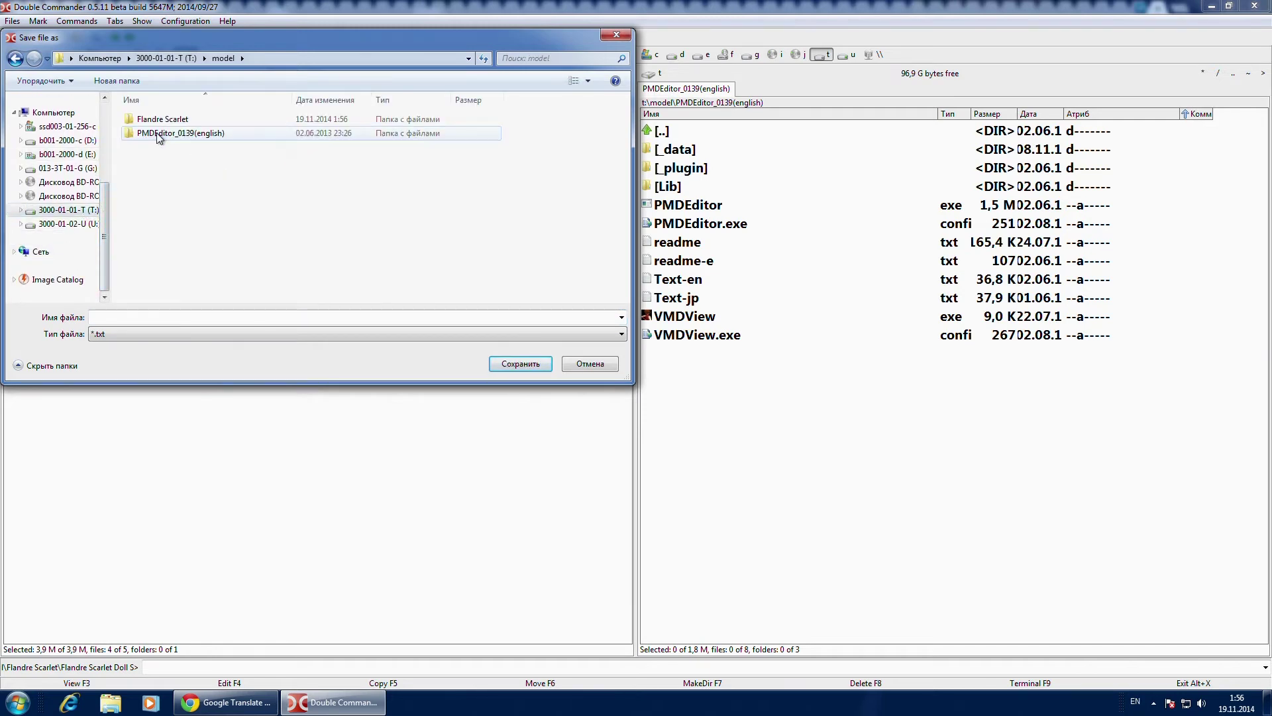
click(174, 315)
text(S)
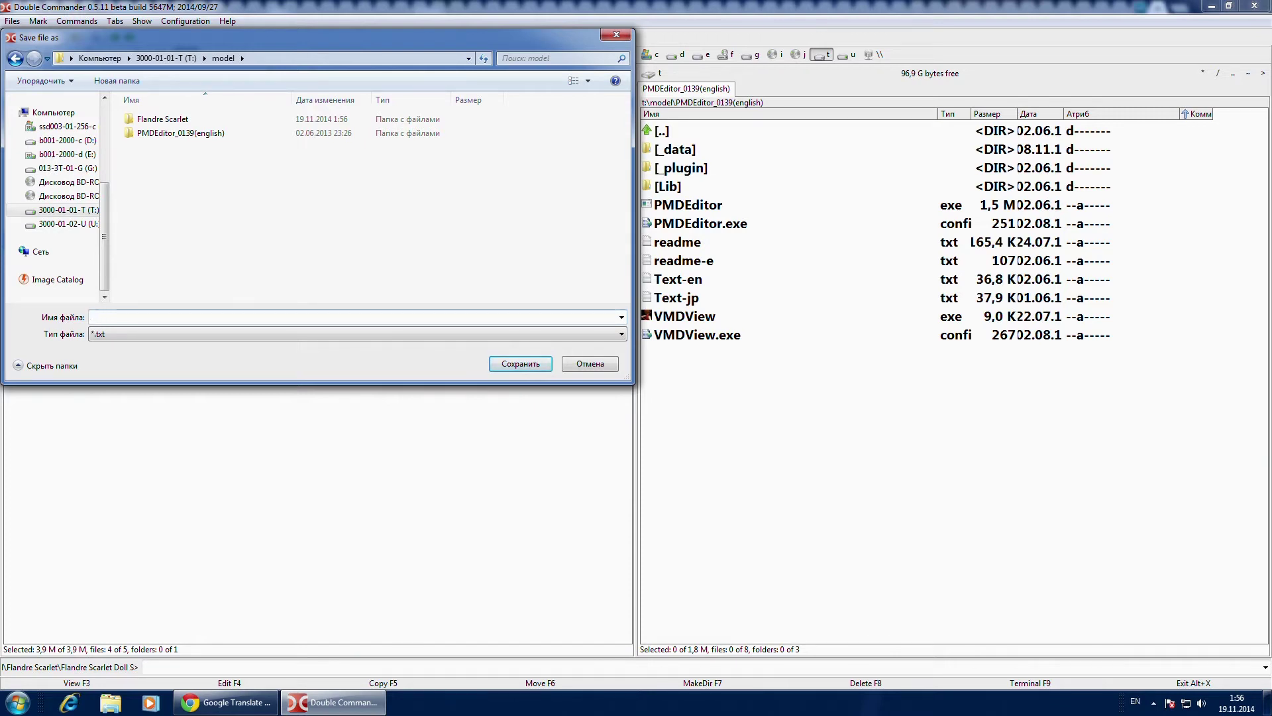
text(FileDec)
key(BackSpace)
key(BackSpace)
key(BackSpace)
text(Transla)
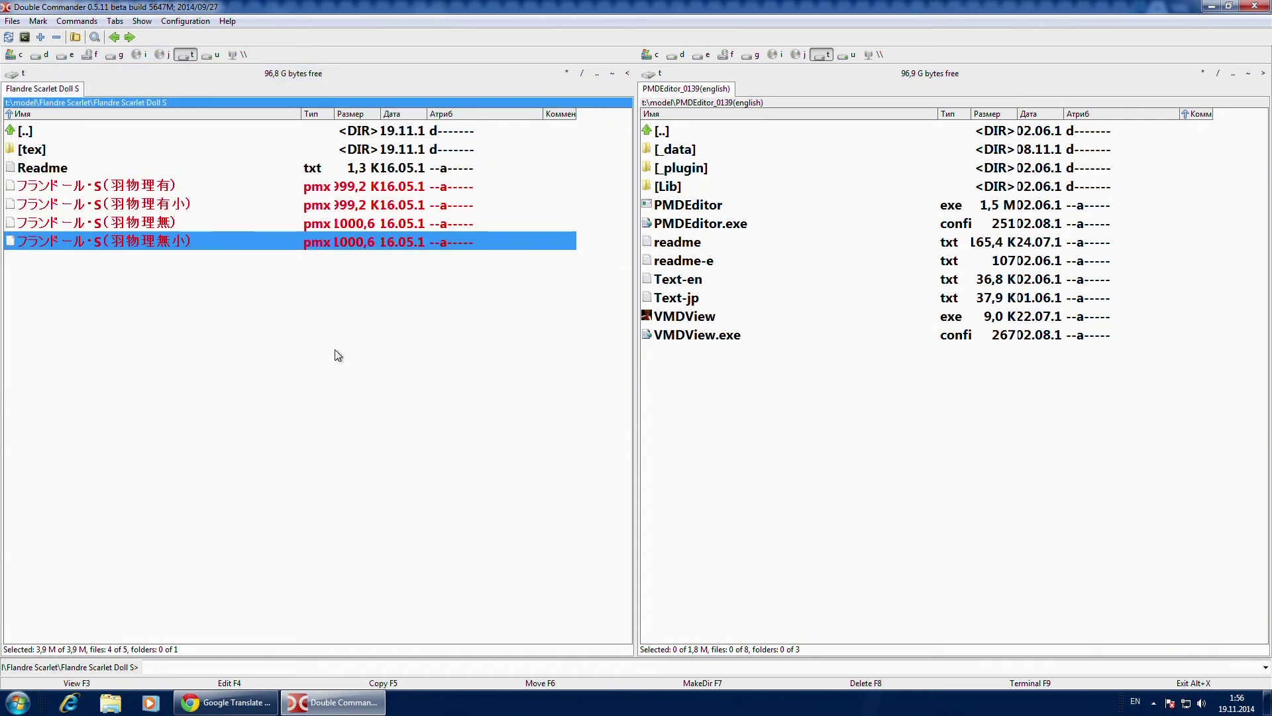
Step: Go up to the model folder and open FileTranslate.txt for editing
double_click(75, 131)
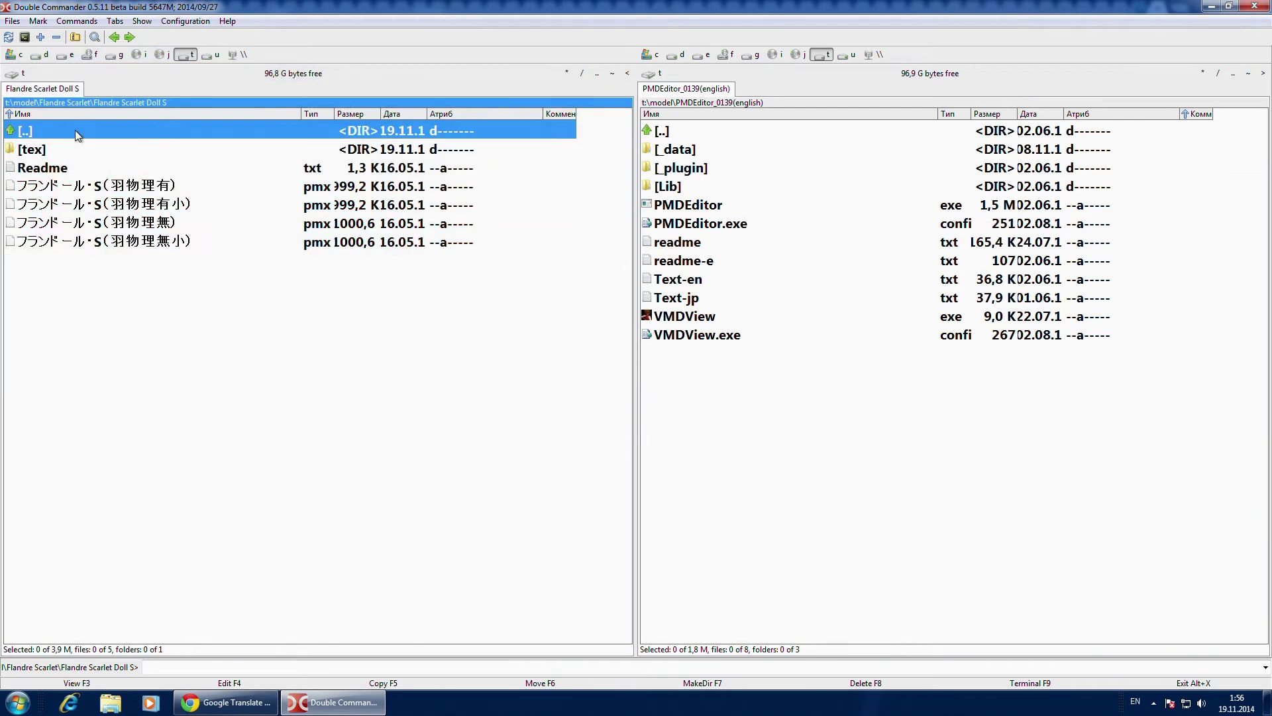
double_click(75, 131)
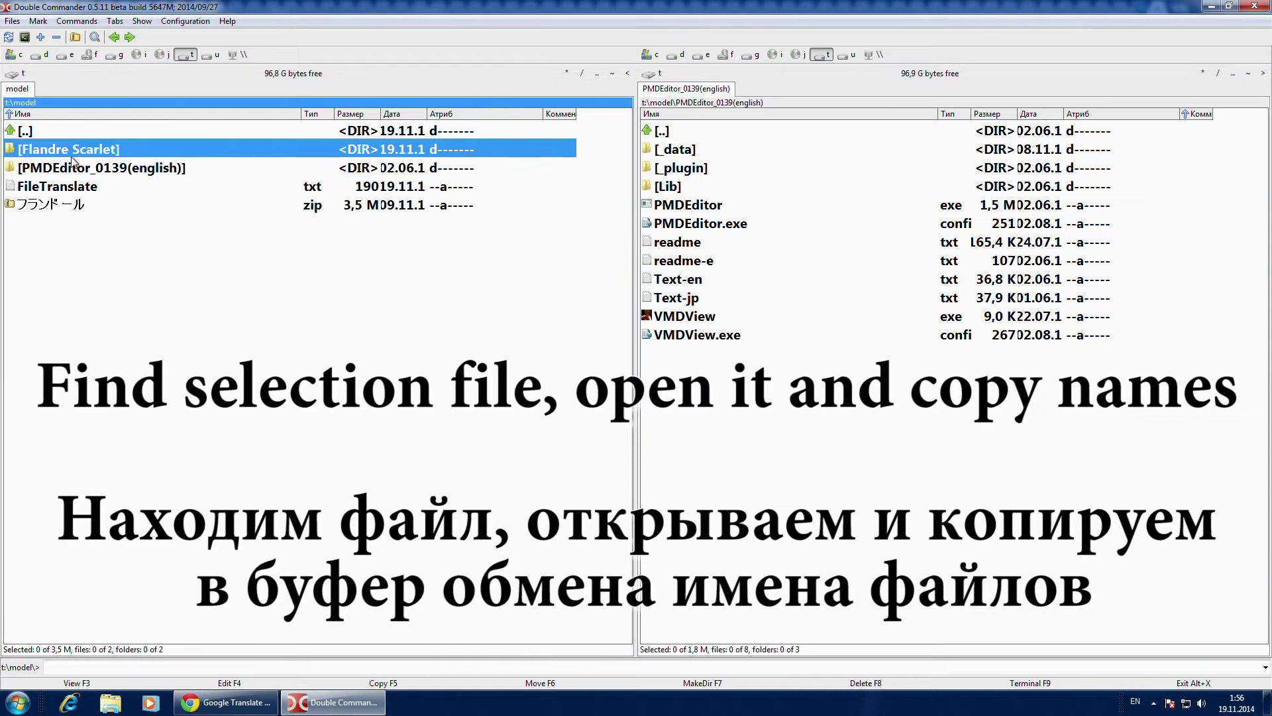
click(75, 187)
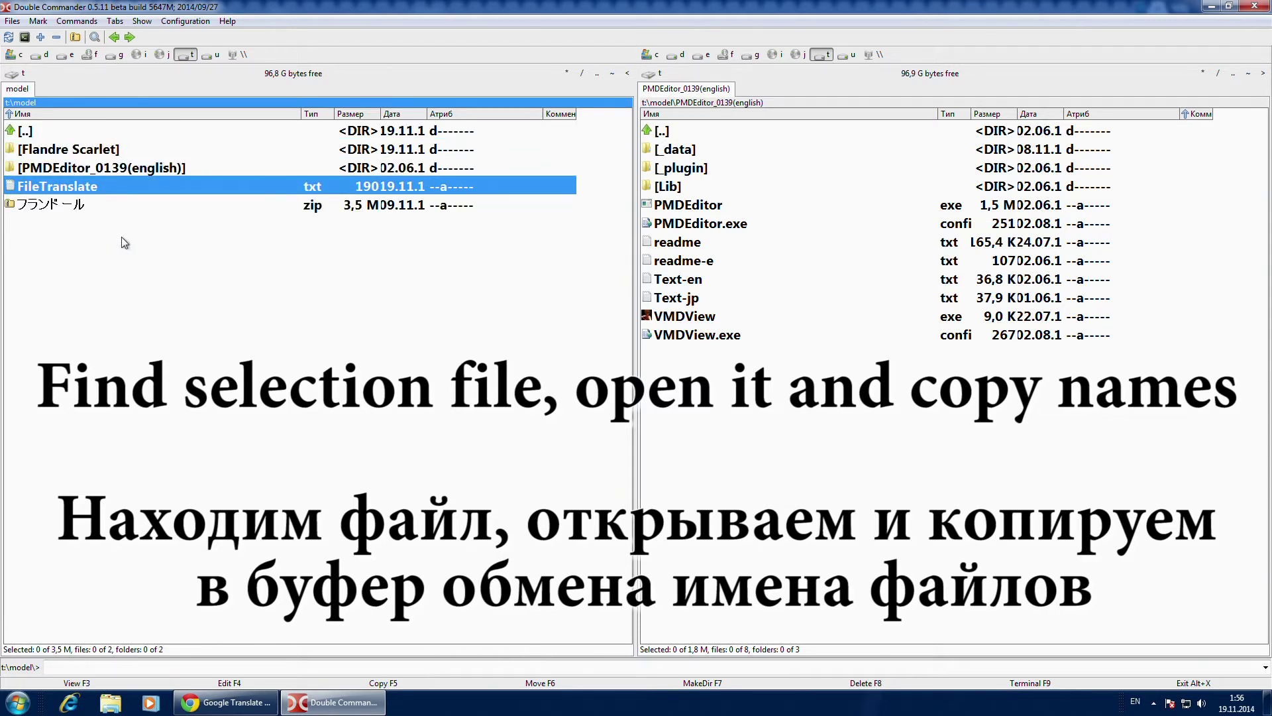
click(233, 685)
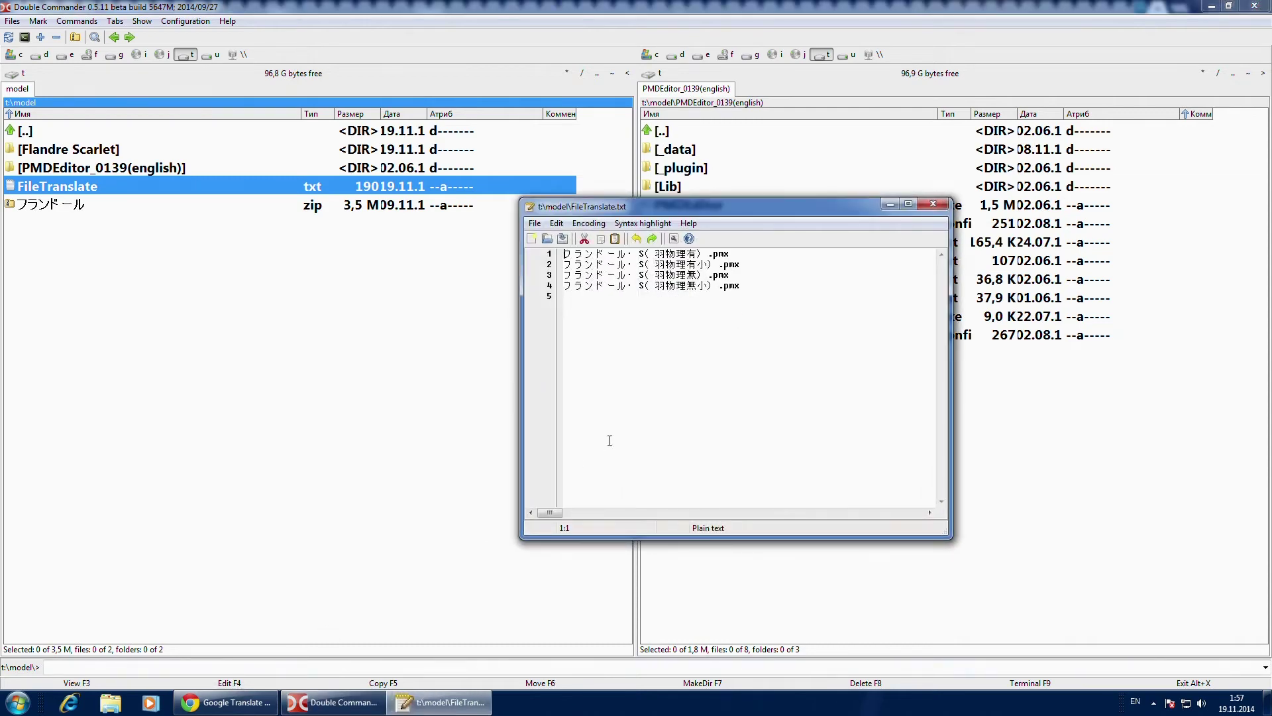
Step: Select the four Japanese pmx file names in FileTranslate.txt and copy them
key(shift+Down)
key(shift+Down)
key(shift+Down)
key(shift+Down)
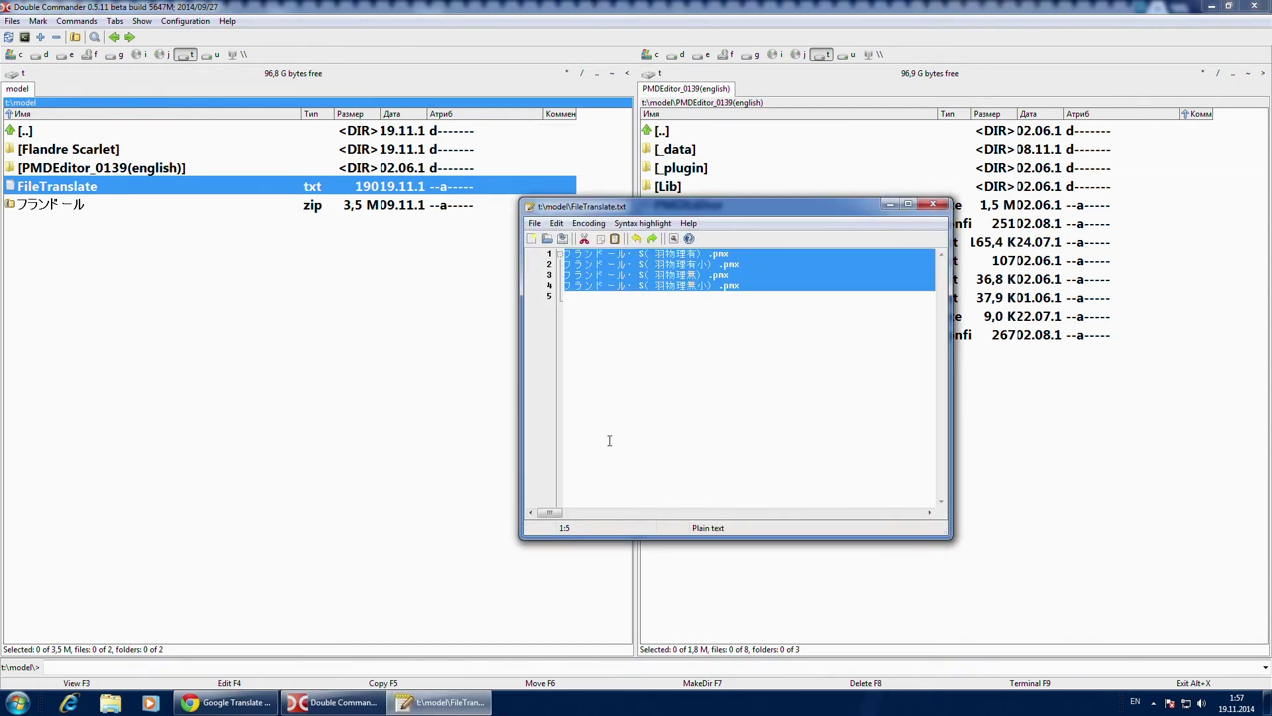
click(557, 223)
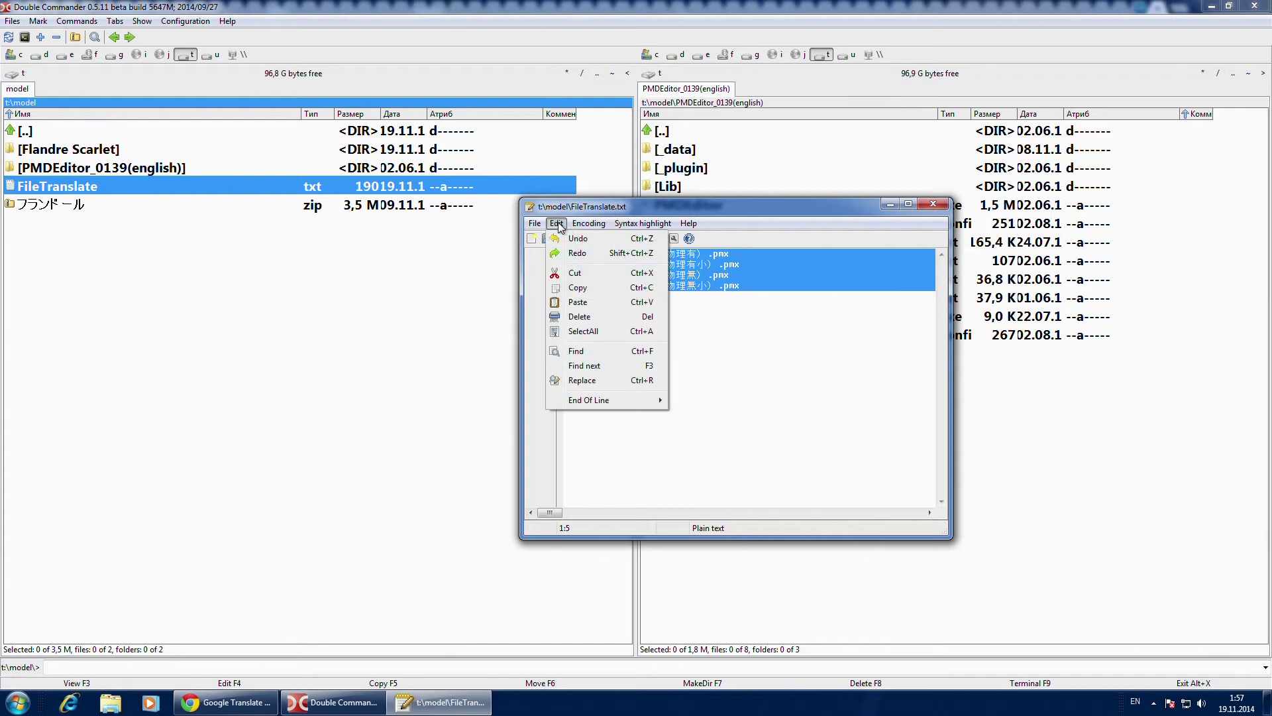
click(582, 288)
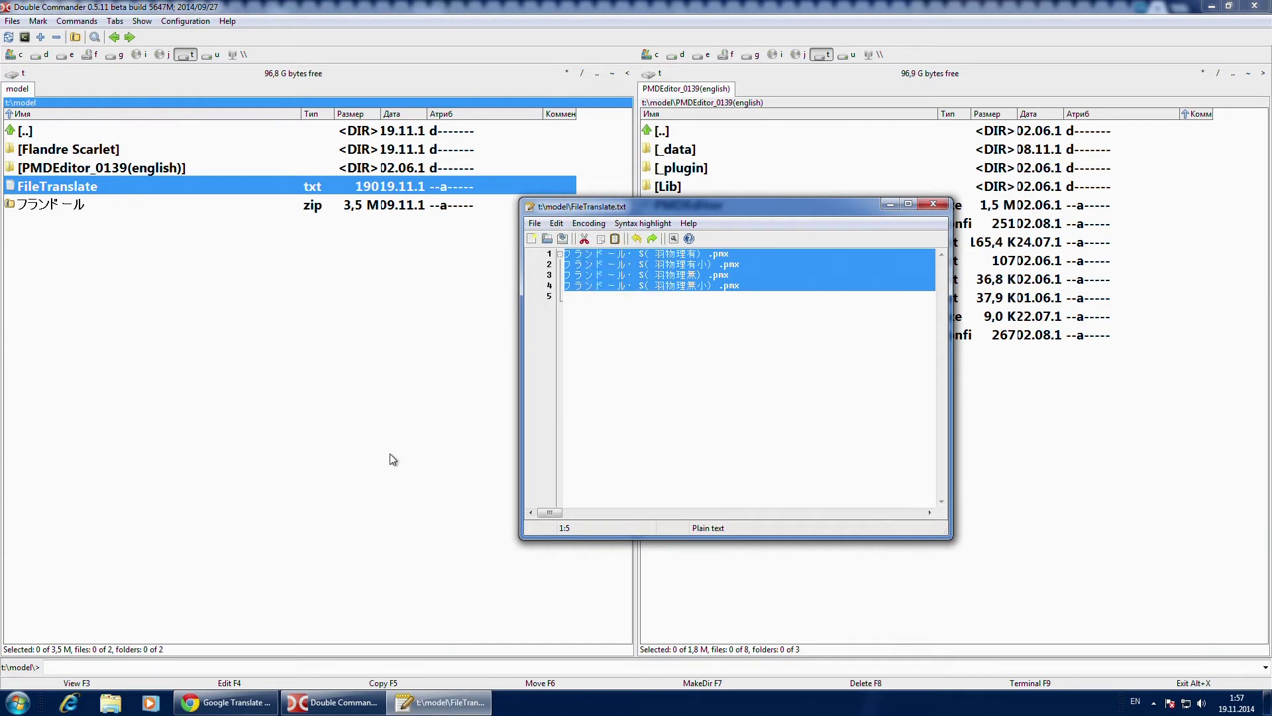
Step: Switch to Google Translate, replace the source text with the copied file names, and translate them from Japanese to English
click(228, 708)
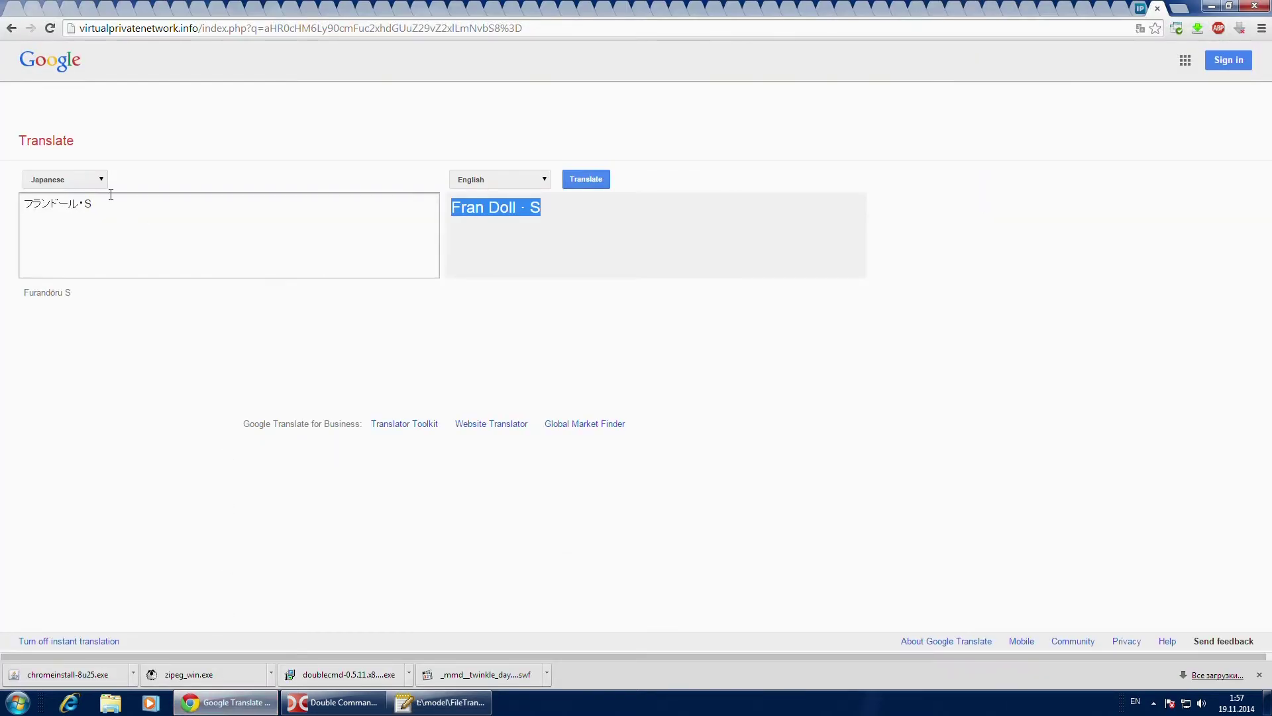
drag(94, 202, 22, 202)
right_click(74, 206)
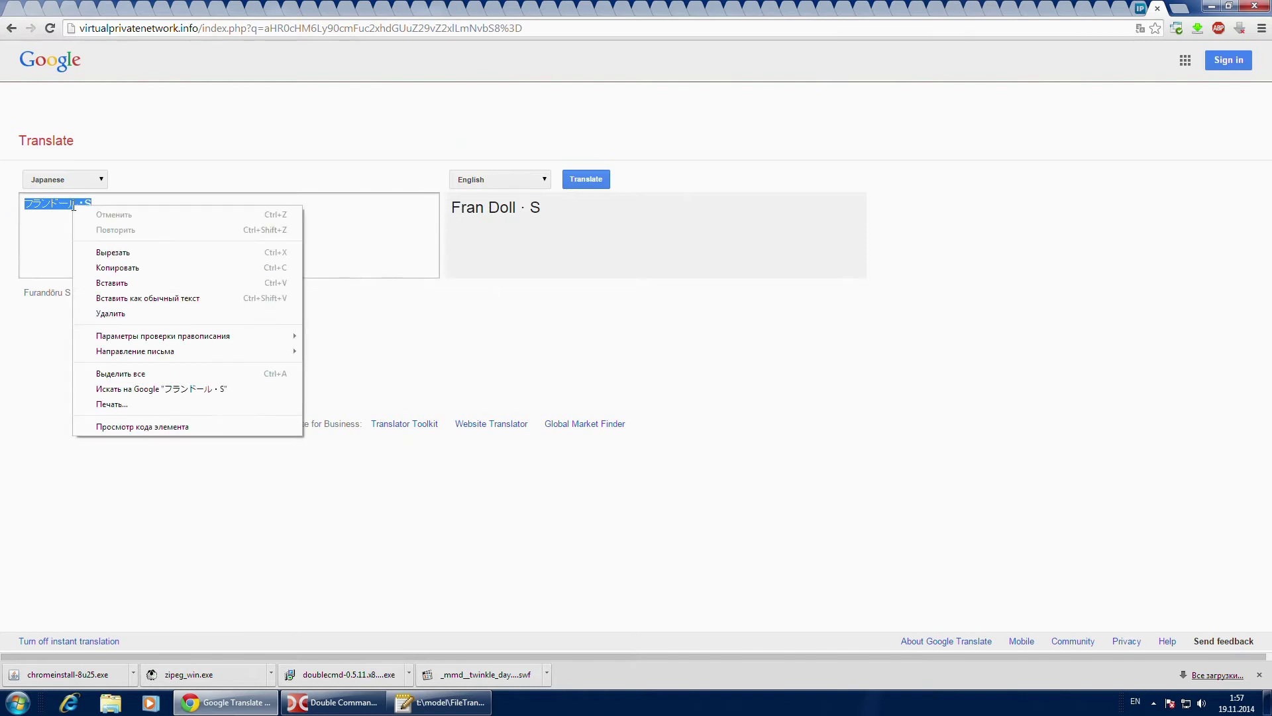
click(56, 228)
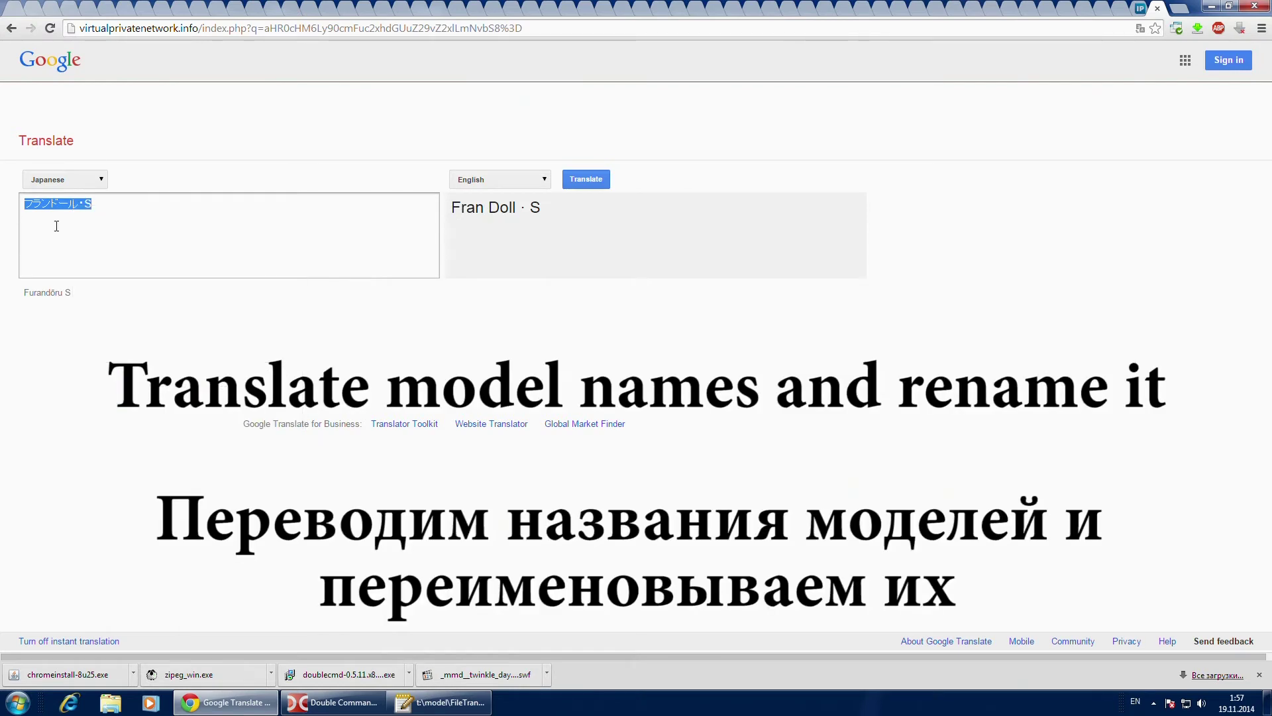
click(114, 210)
drag(113, 210, 14, 199)
key(ctrl+v)
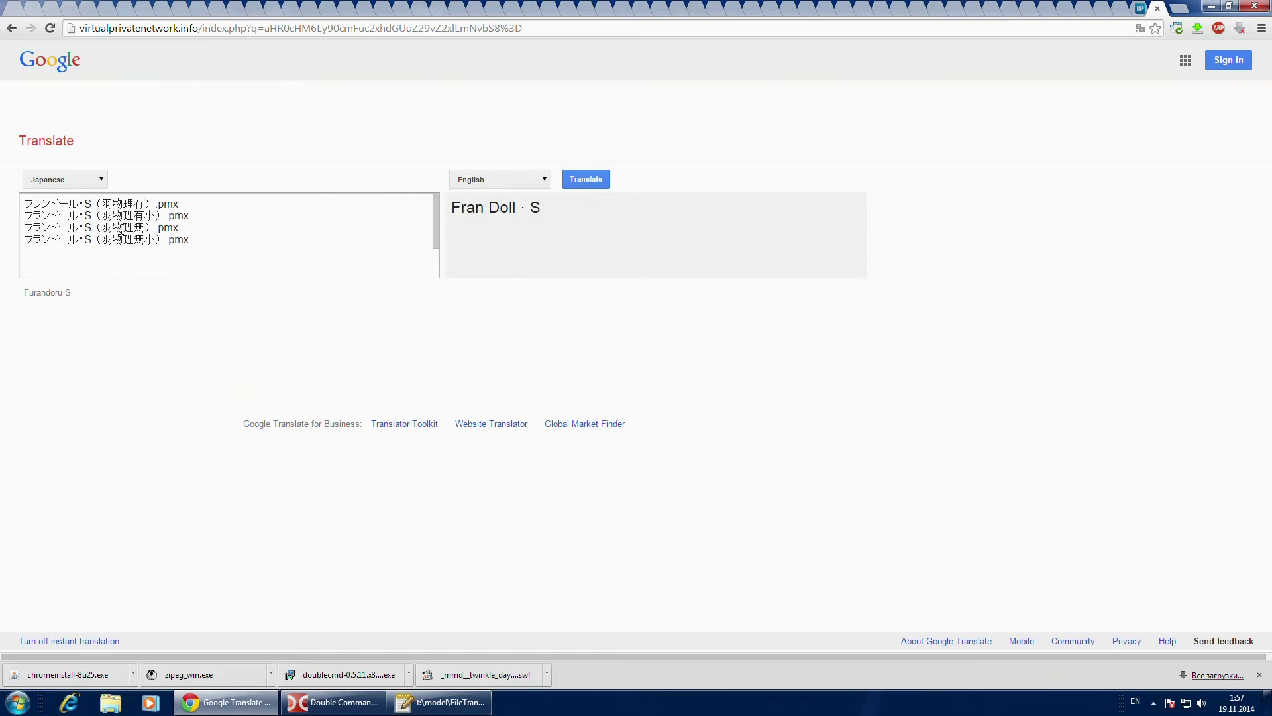
click(602, 180)
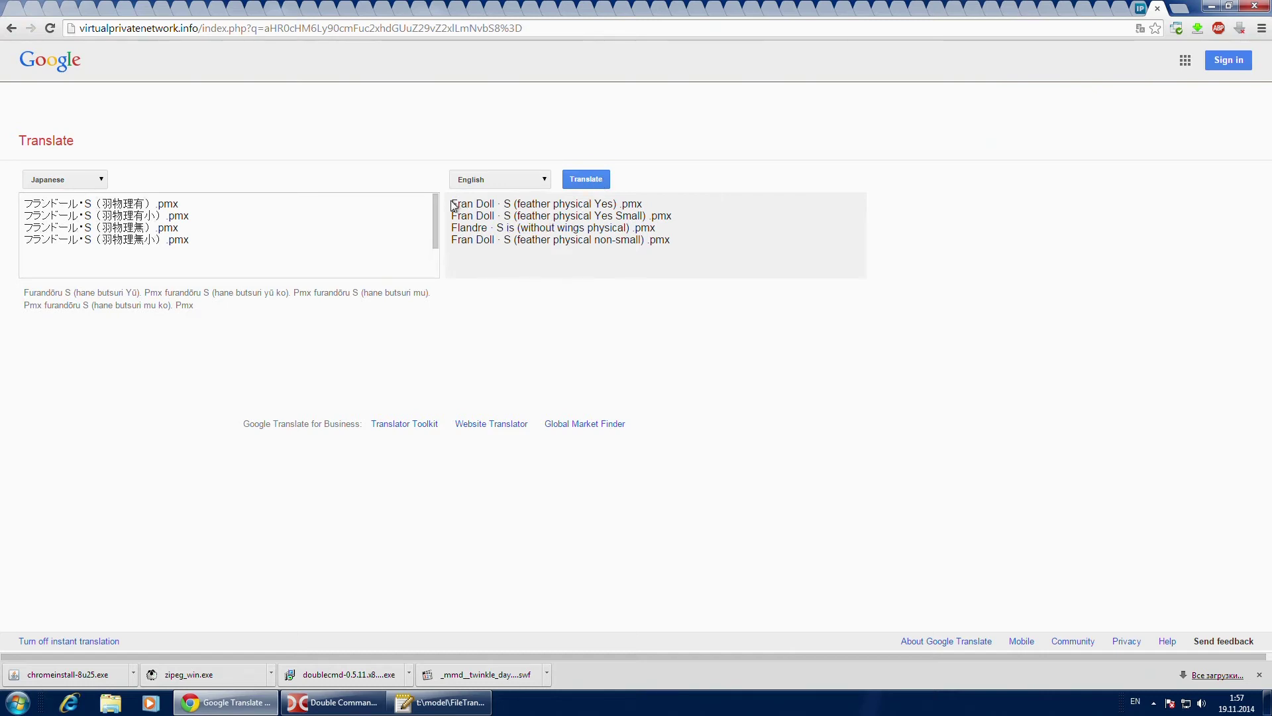
Step: Copy the four English translations and paste them below the Japanese names in FileTranslate.txt, leaving a blank line between
drag(455, 206, 683, 242)
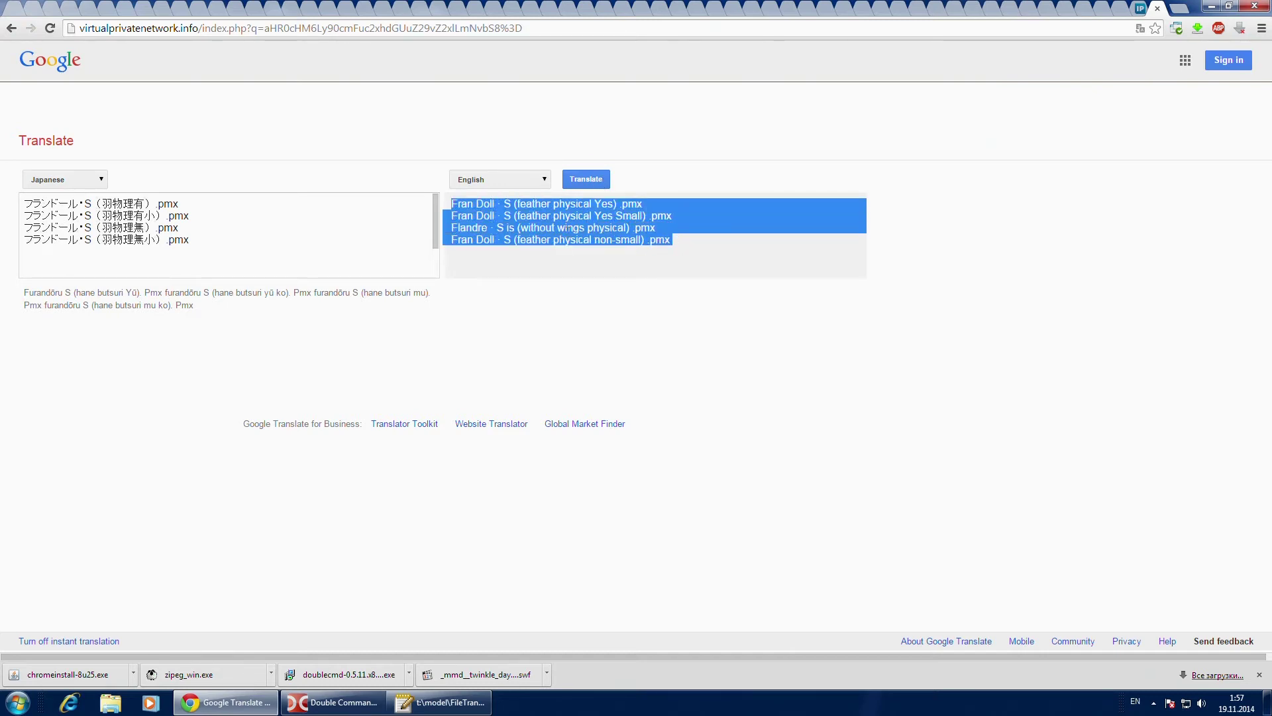
right_click(538, 222)
click(570, 229)
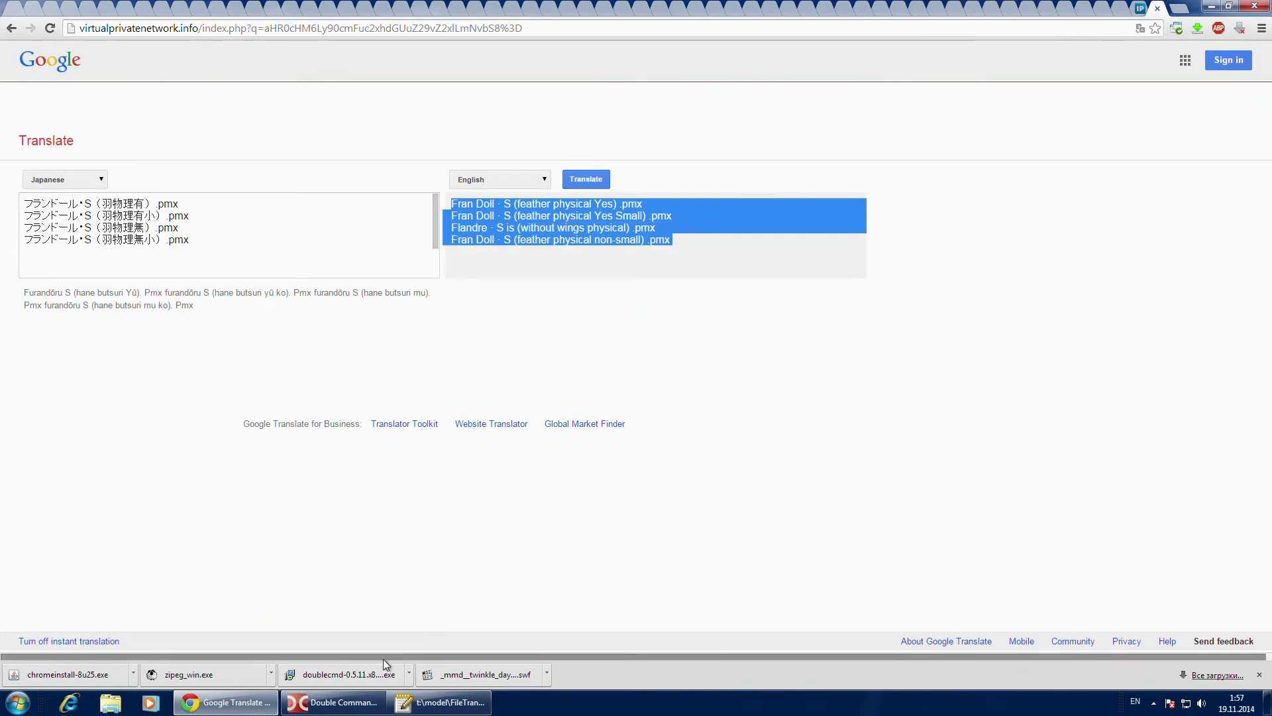
click(359, 702)
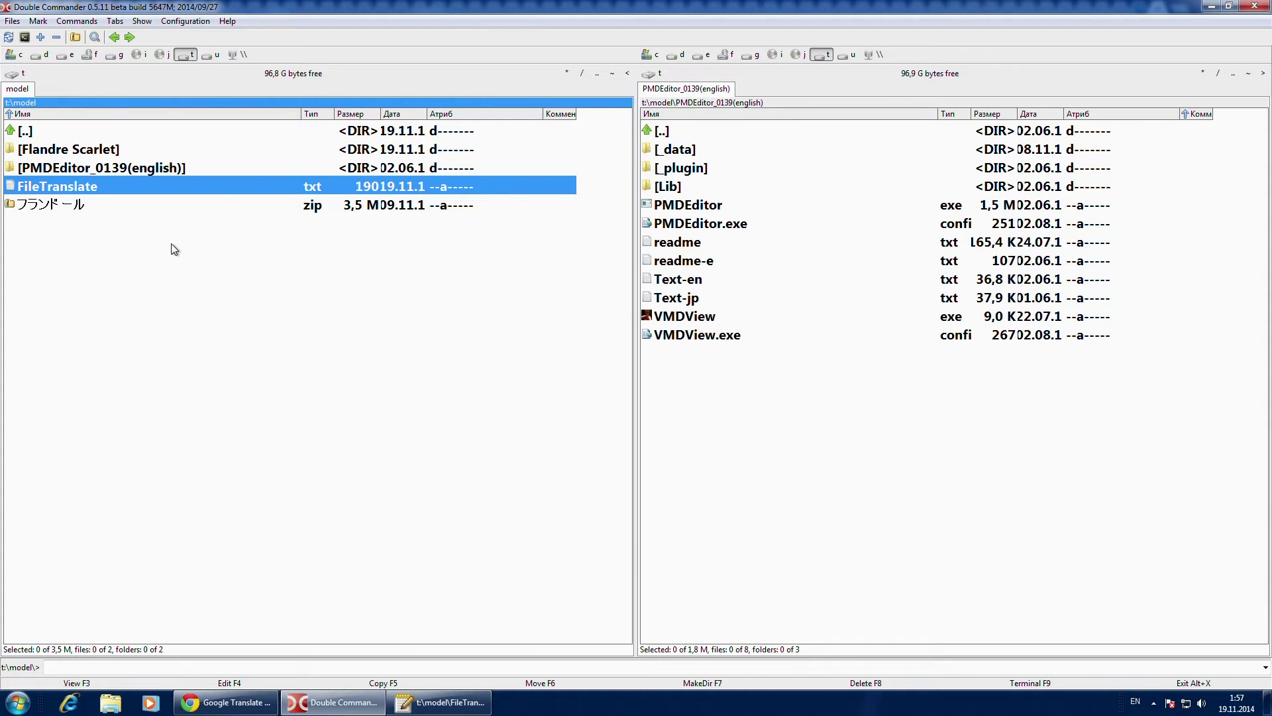
key(F4)
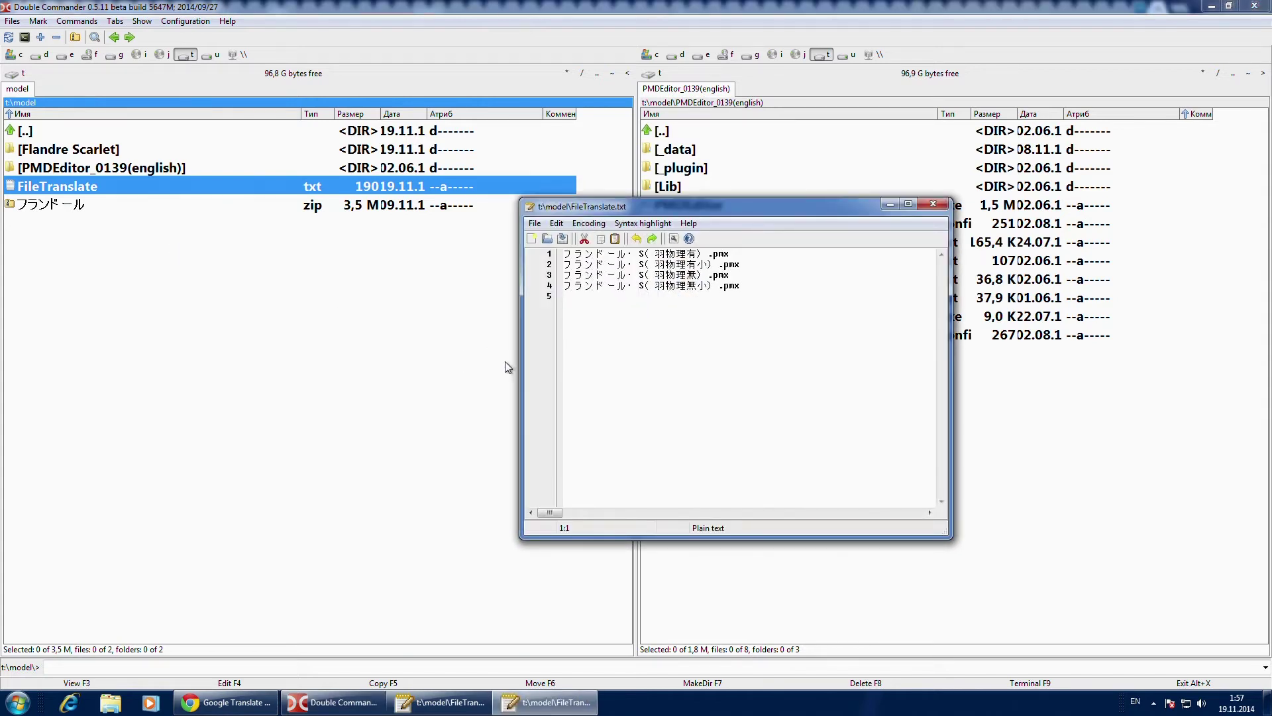
key(End)
key(Home)
key(Return)
key(ctrl+v)
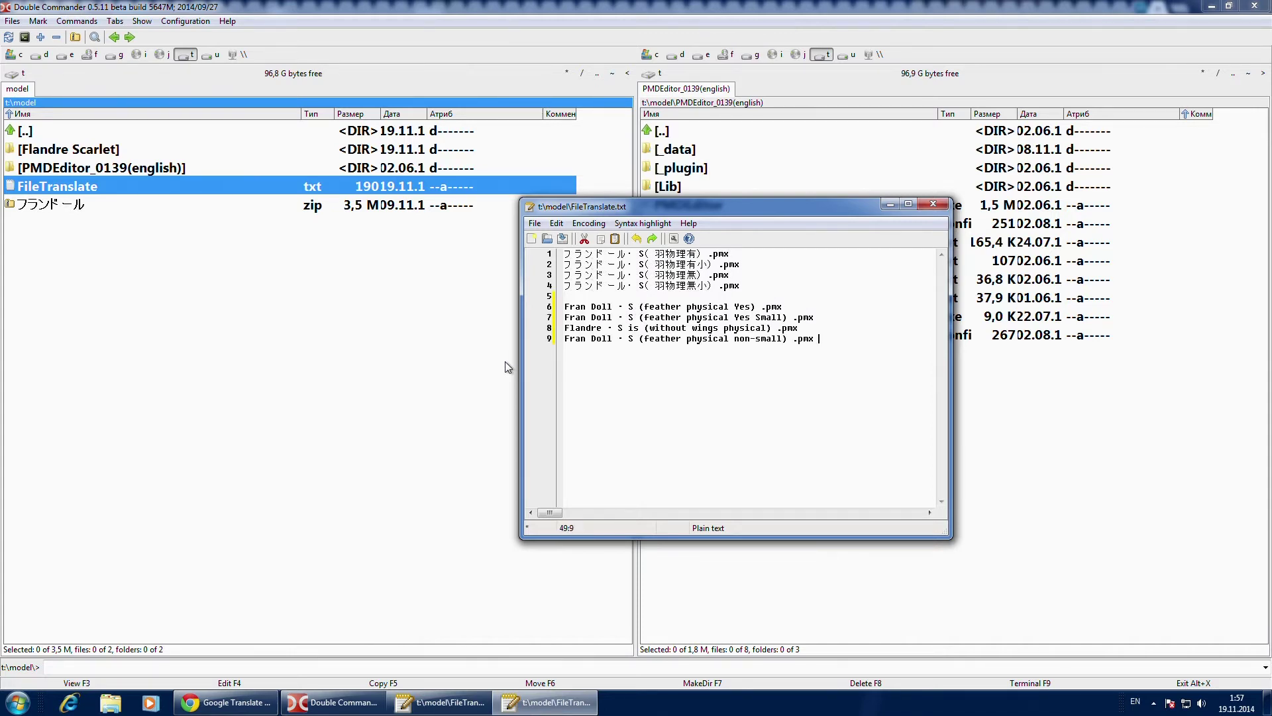
Step: Edit the first translated name to read Flandre Scarlet Doll S (feather physical yes).pmx
key(Up)
key(Up)
key(Home)
key(Right)
key(BackSpace)
key(Delete)
key(Delete)
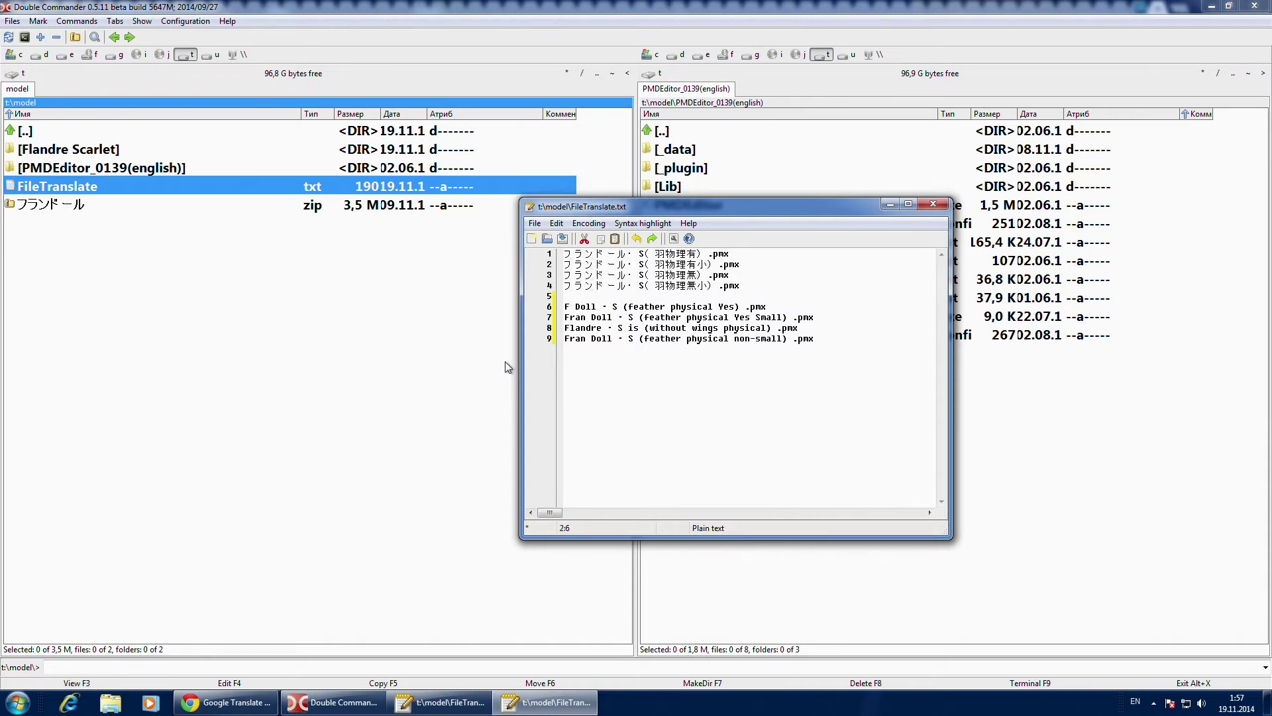
text(landre )
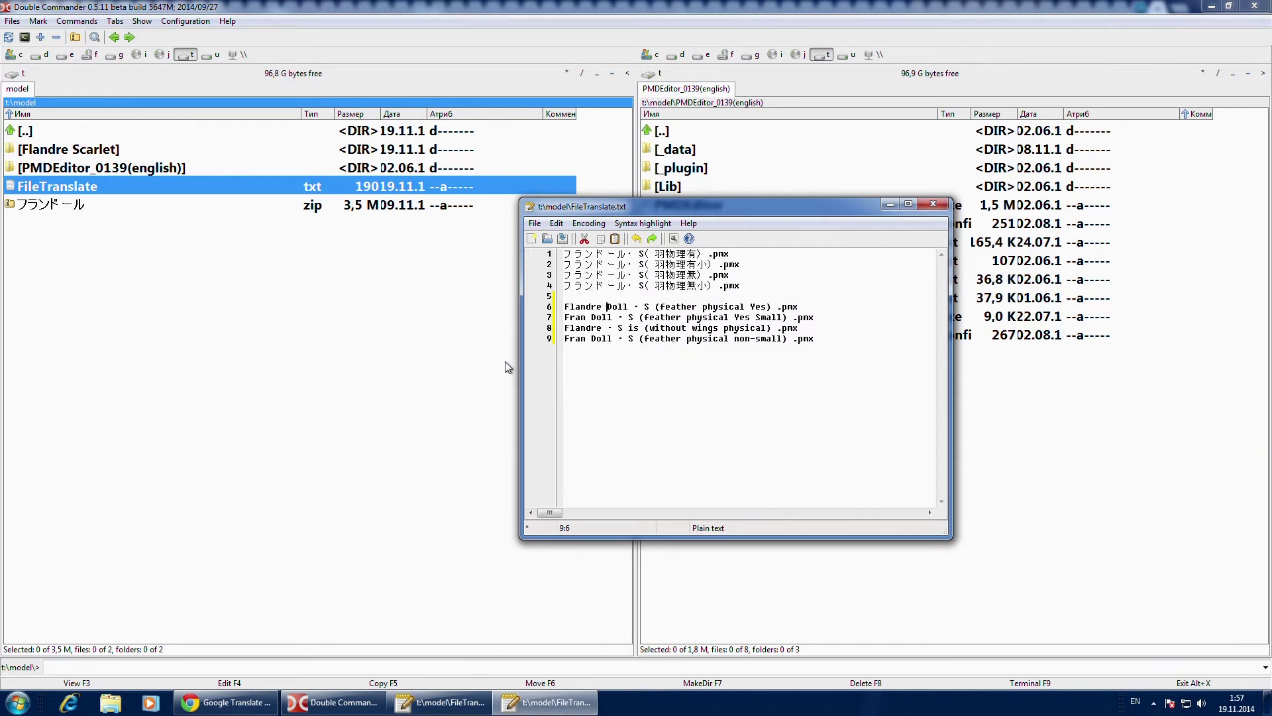
text(Scarlet)
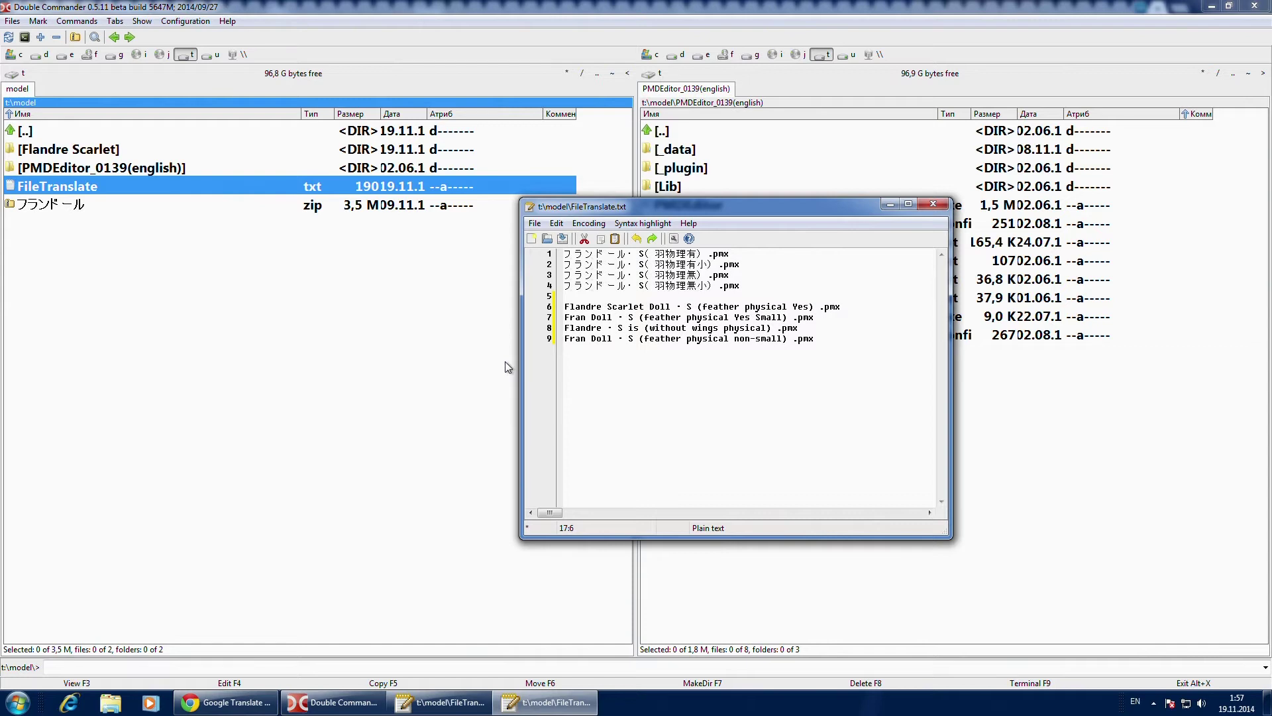
key(Delete)
key(Delete)
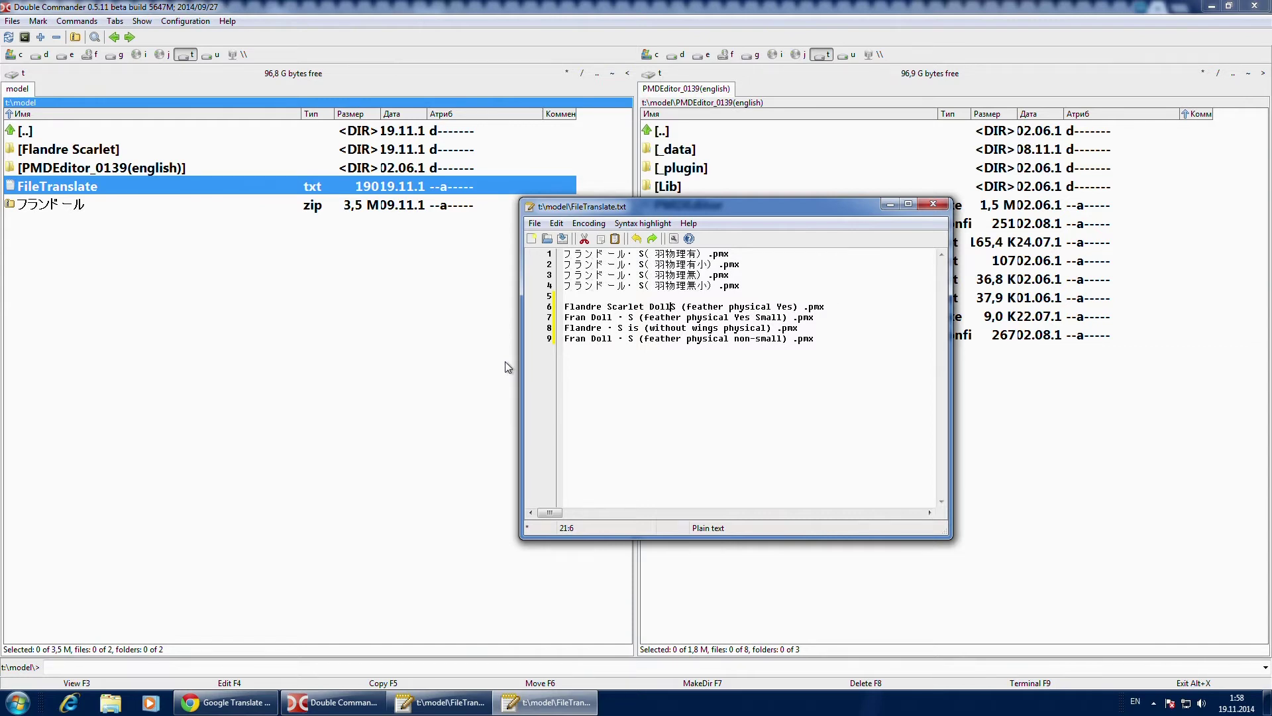
key(Right)
key(Right)
key(Right)
key(Right)
key(Delete)
Step: Edit the second translated name to read Flandre Scarlet Doll S (feather physical yes small).pmx
key(Down)
key(Home)
key(Right)
key(Left)
key(BackSpace)
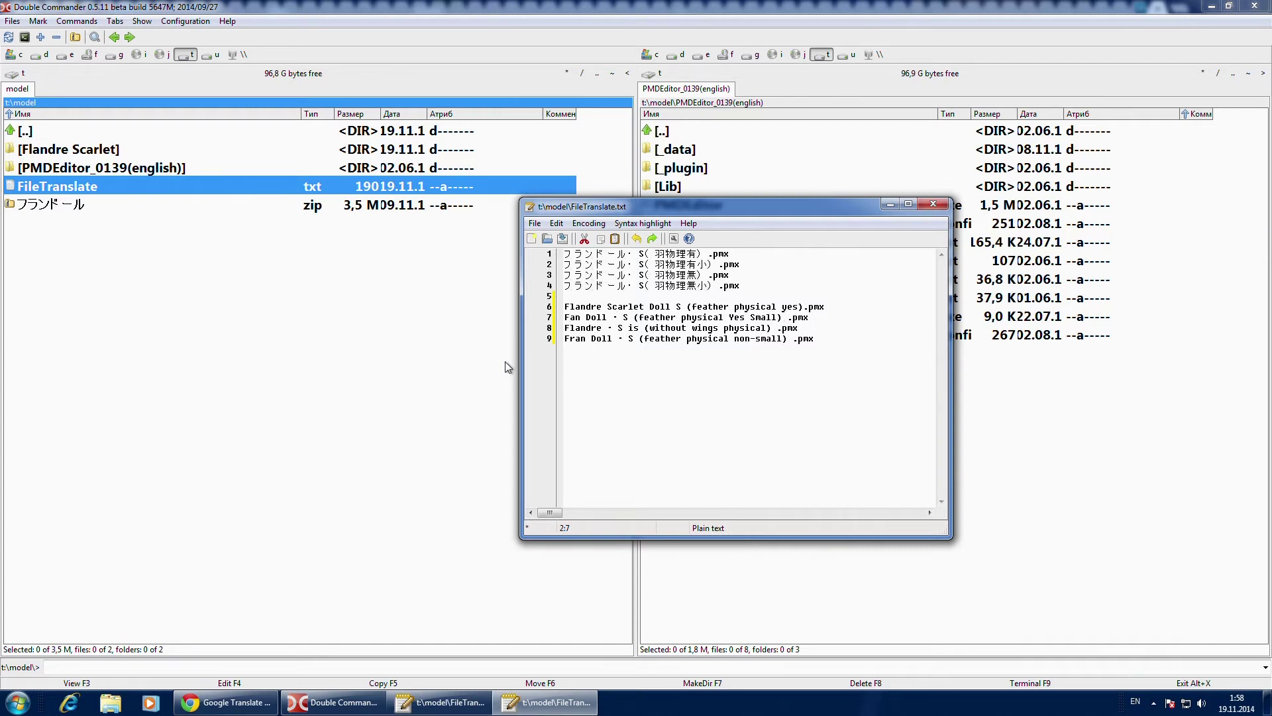
text(l)
text(re)
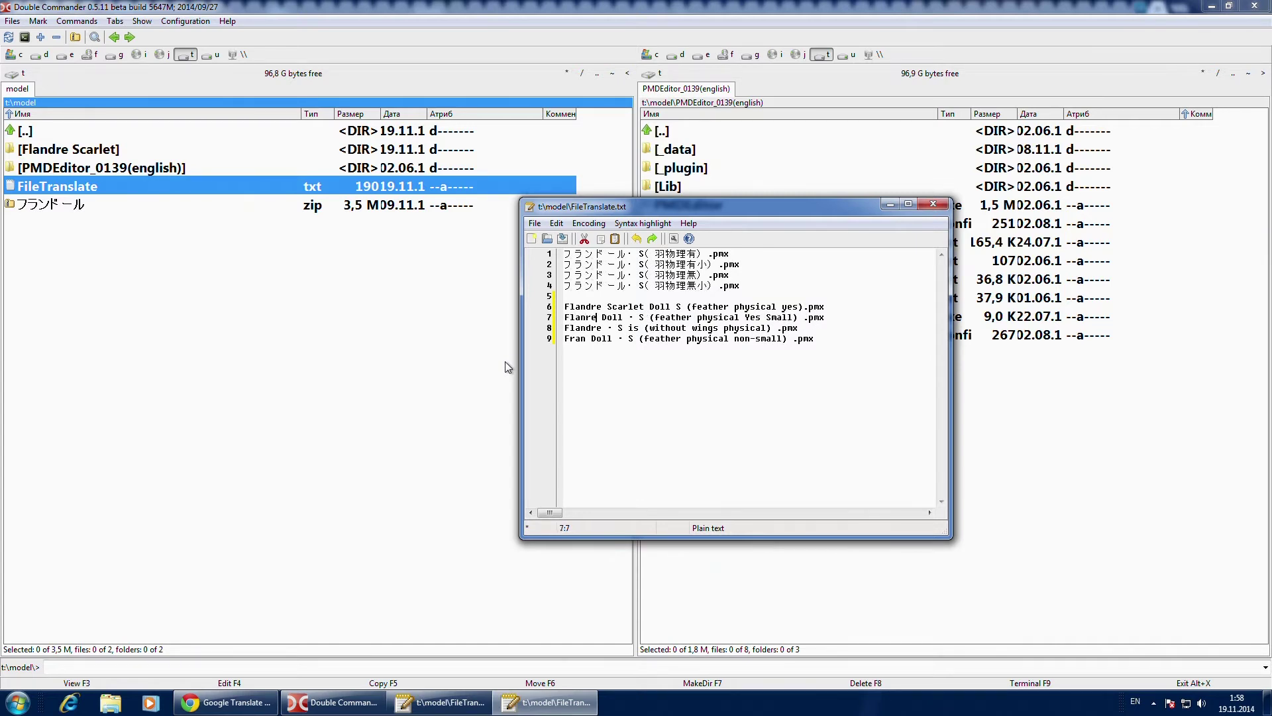
text(d)
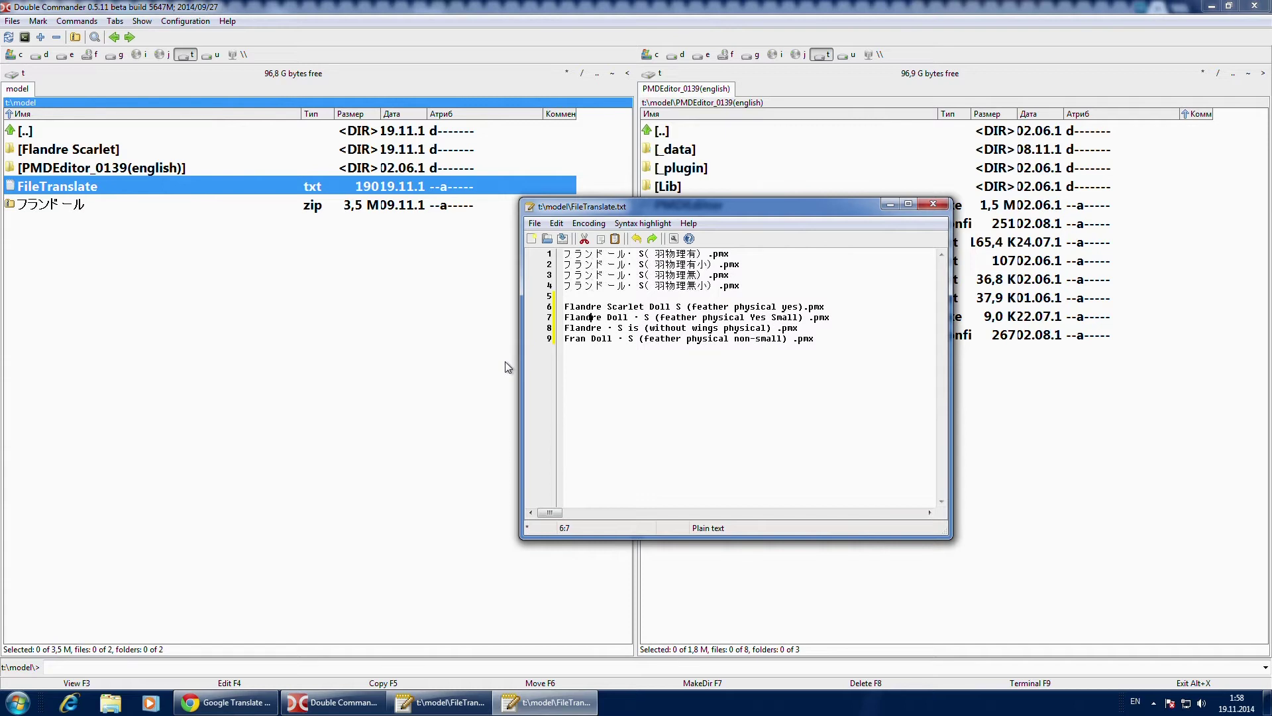
text(Scarle)
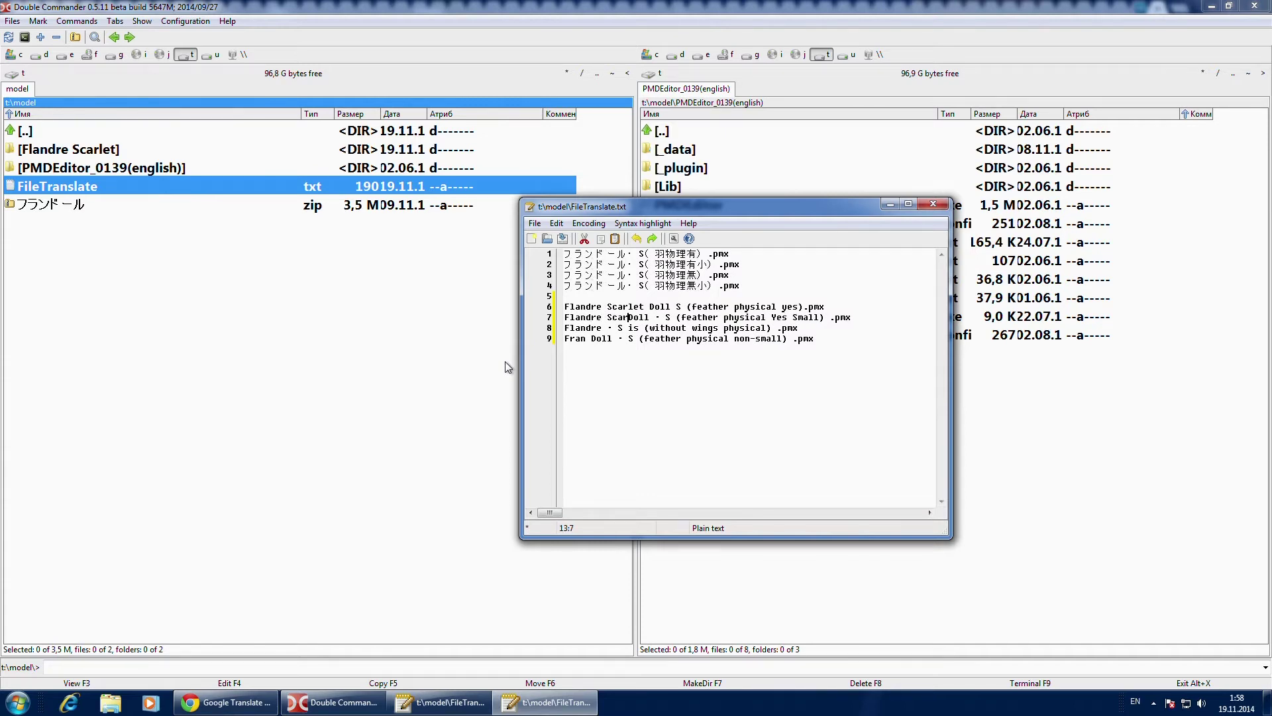
text(t)
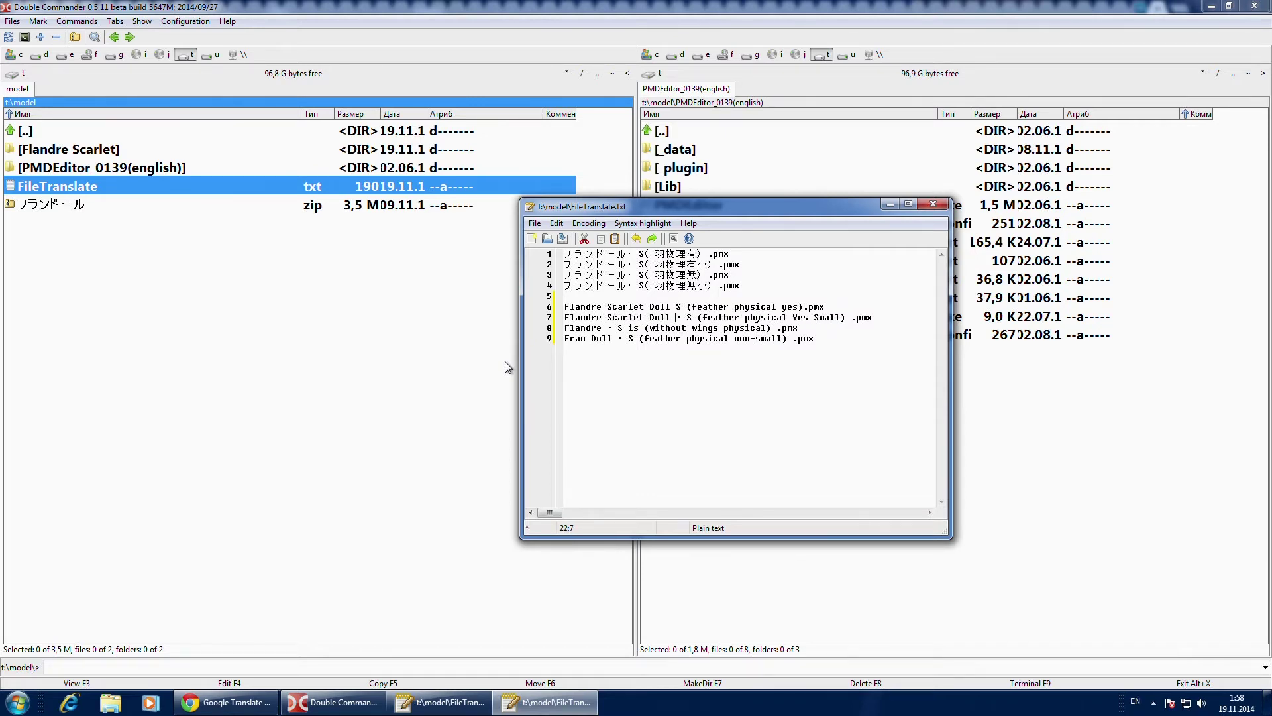
key(Delete)
key(Delete)
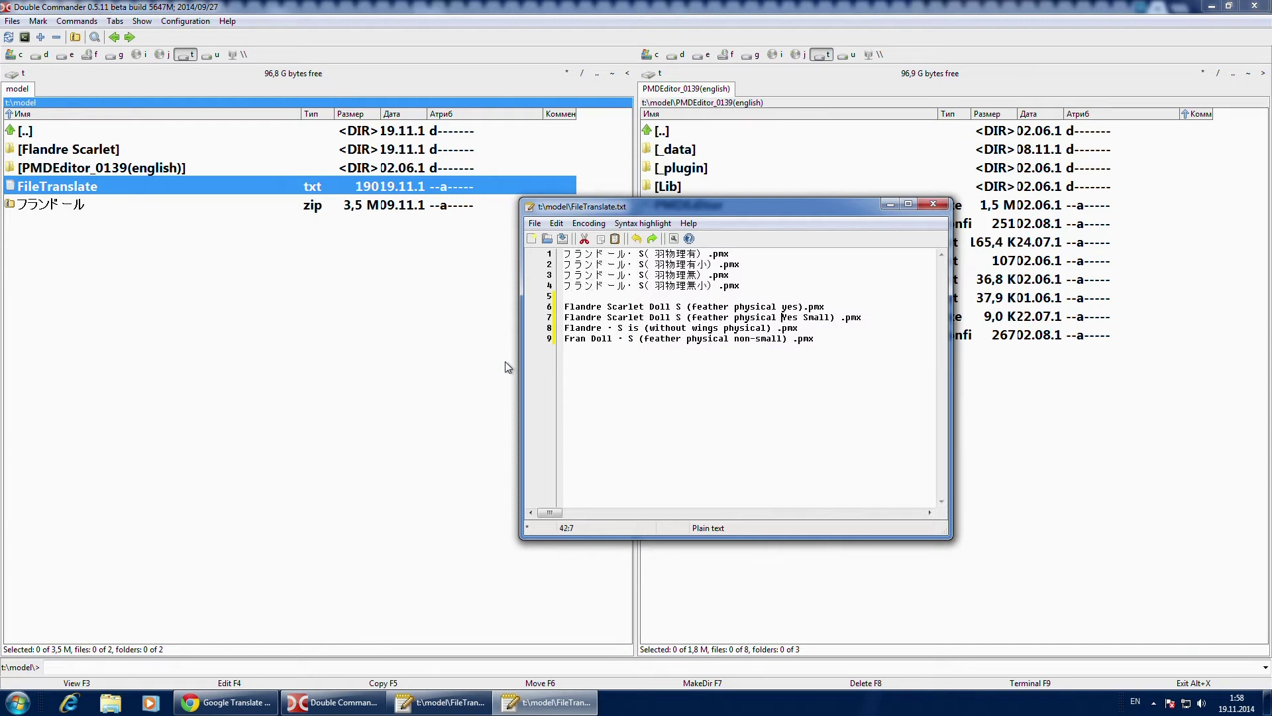
key(Delete)
text(y)
key(Delete)
text(s)
key(Delete)
Step: Edit the third translated name to read Flandre Scarlet Doll S (without wings physical).pmx
key(Down)
key(Home)
text(Scar)
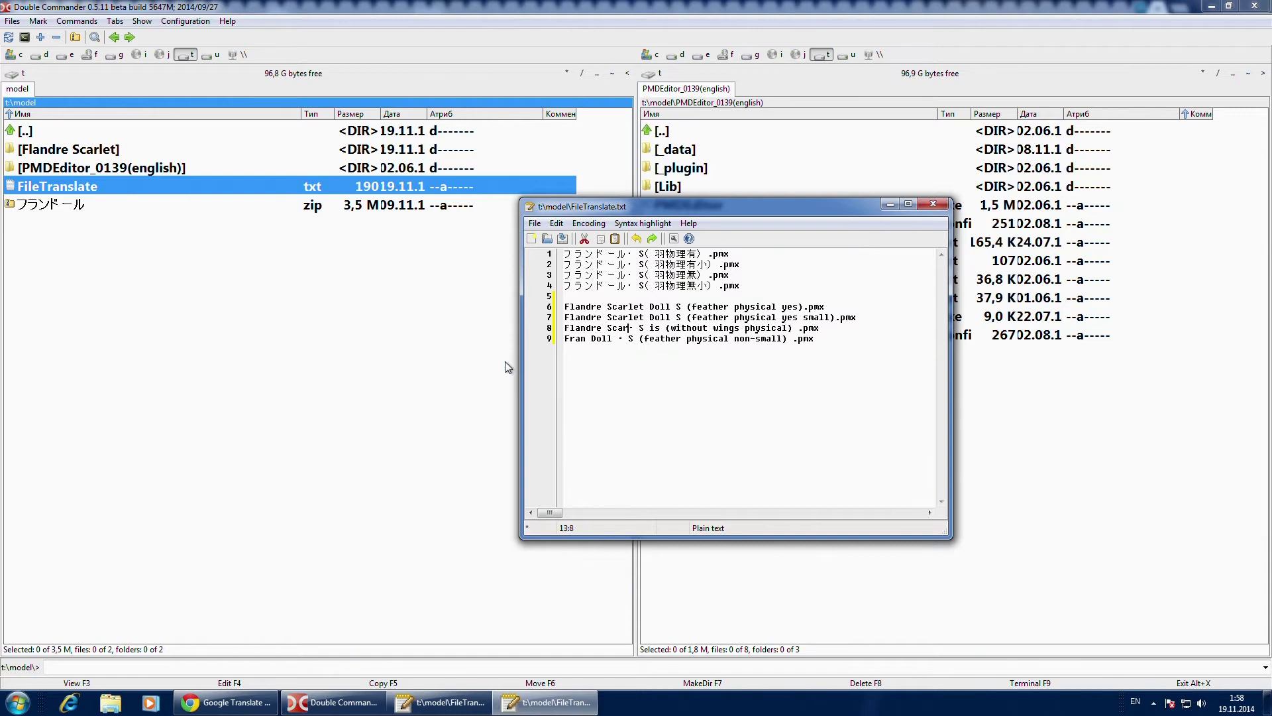
text(let D)
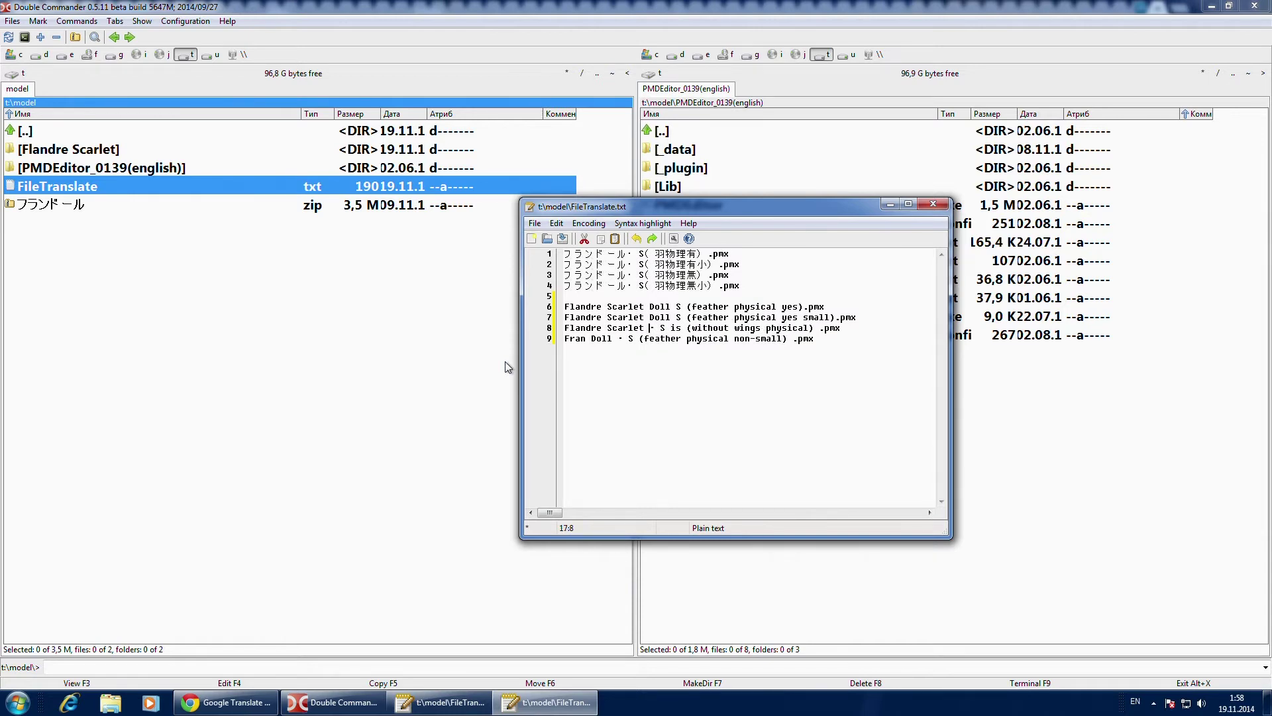
text(oll S)
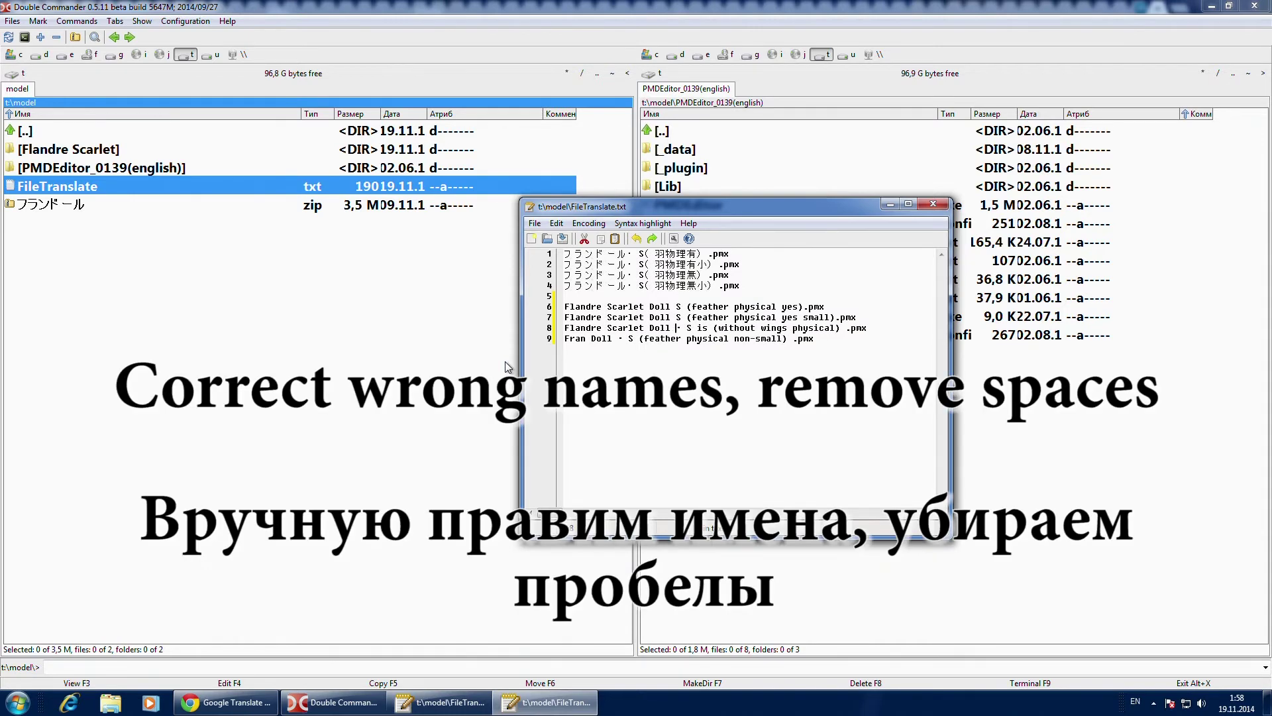
key(Delete)
key(Delete)
key(Delete)
key(Delete)
key(Delete)
key(Delete)
key(Right)
key(Right)
key(Right)
key(Right)
key(Right)
key(Right)
key(Right)
key(Right)
key(Right)
key(Right)
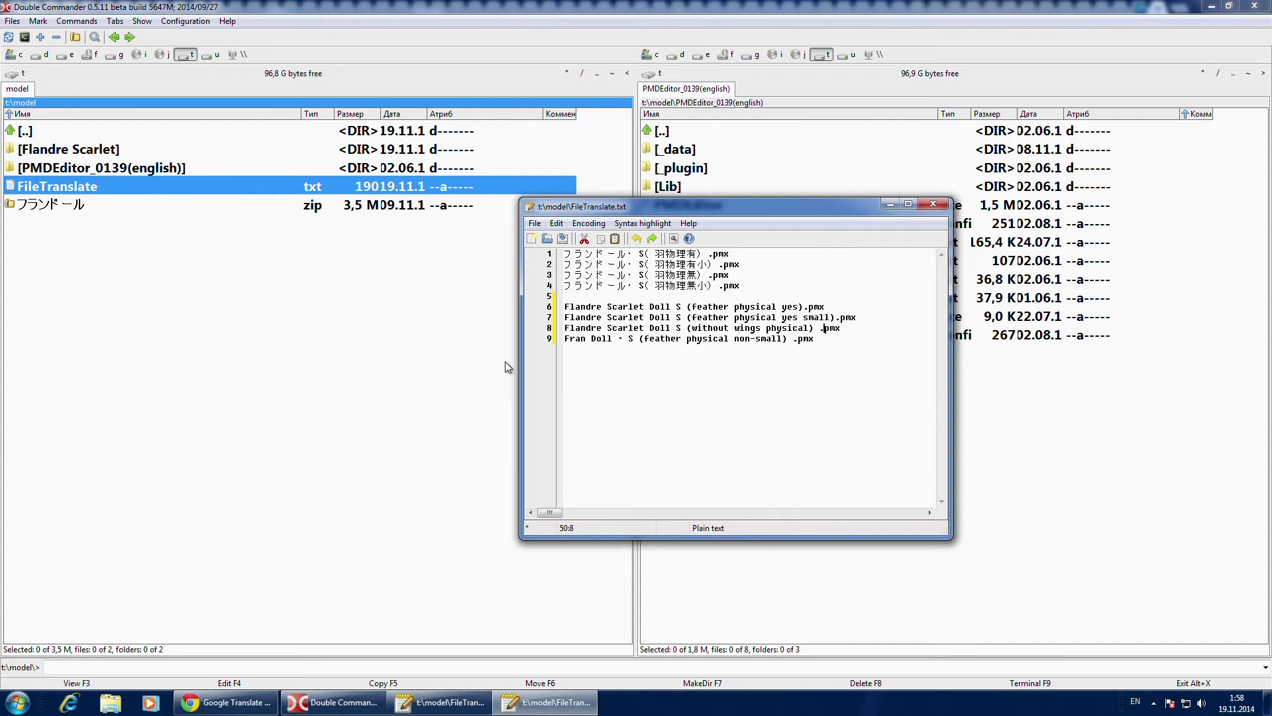
key(Delete)
Step: Edit the fourth translated name to read Flandre Scarlet Doll S (feather physical non-small).pmx and add an empty line below it
key(Home)
key(Right)
key(Delete)
text(lan)
text(dre )
text(Scarl)
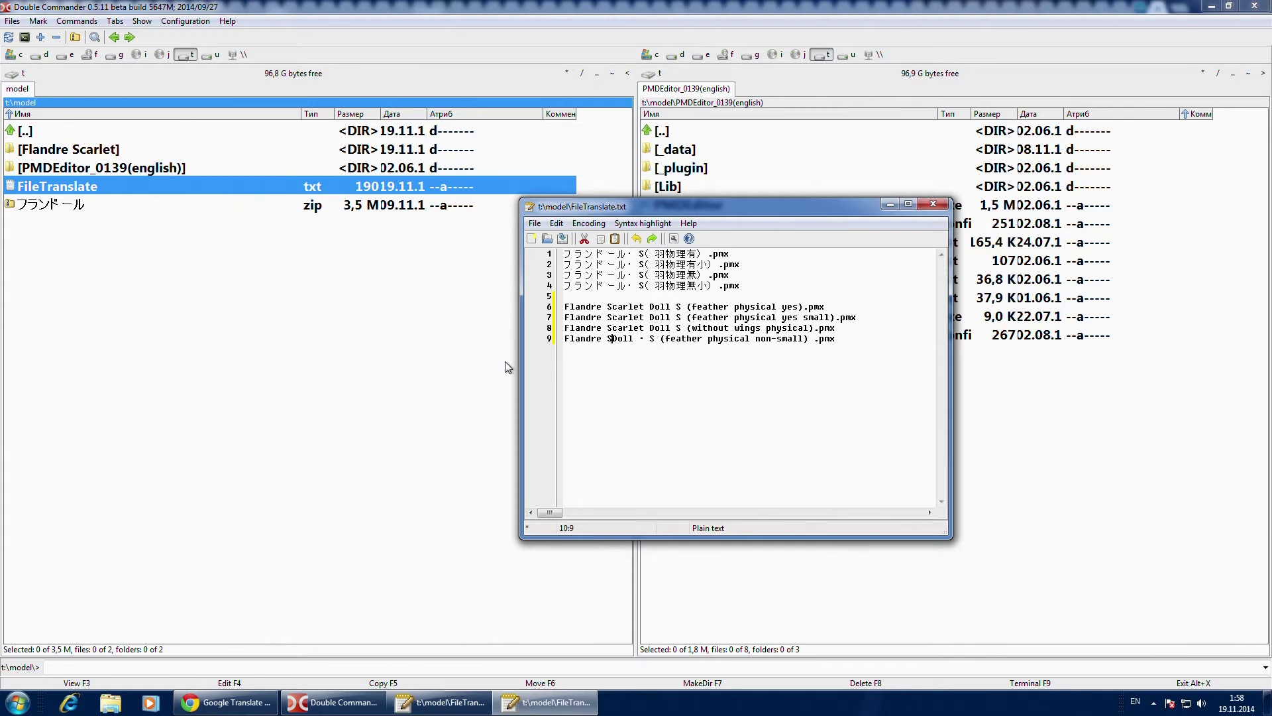
text(et)
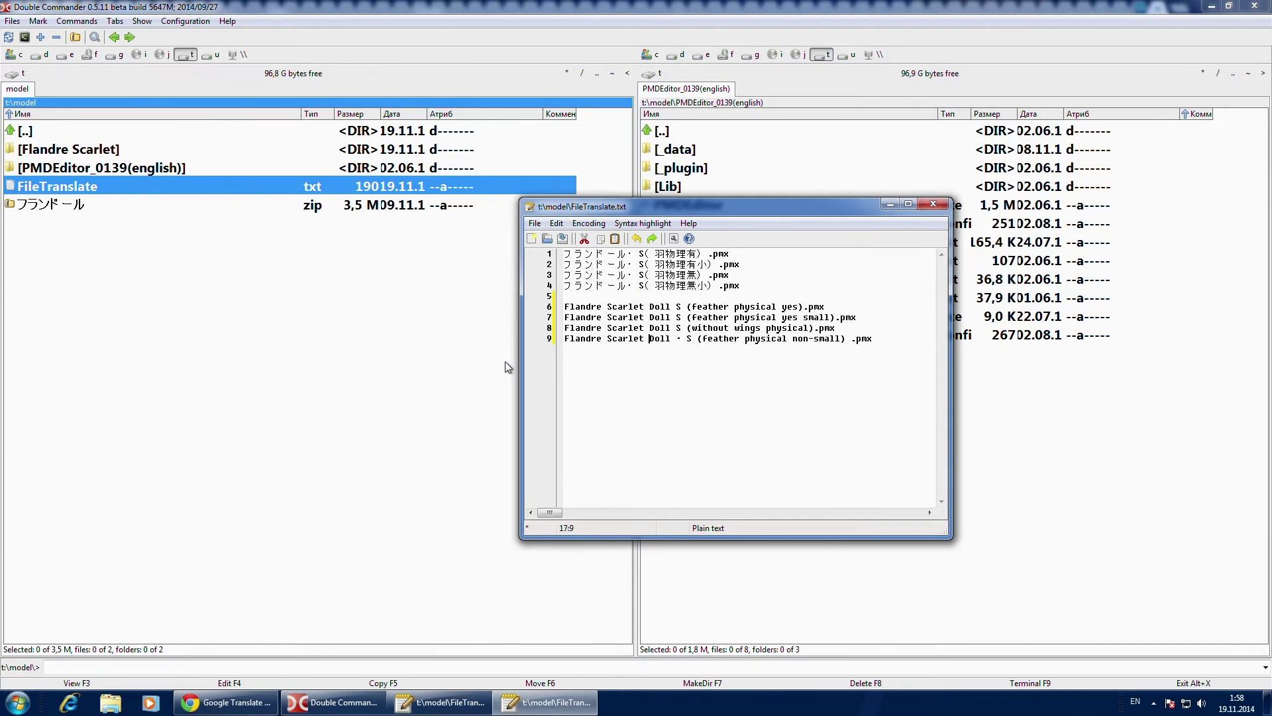
key(Delete)
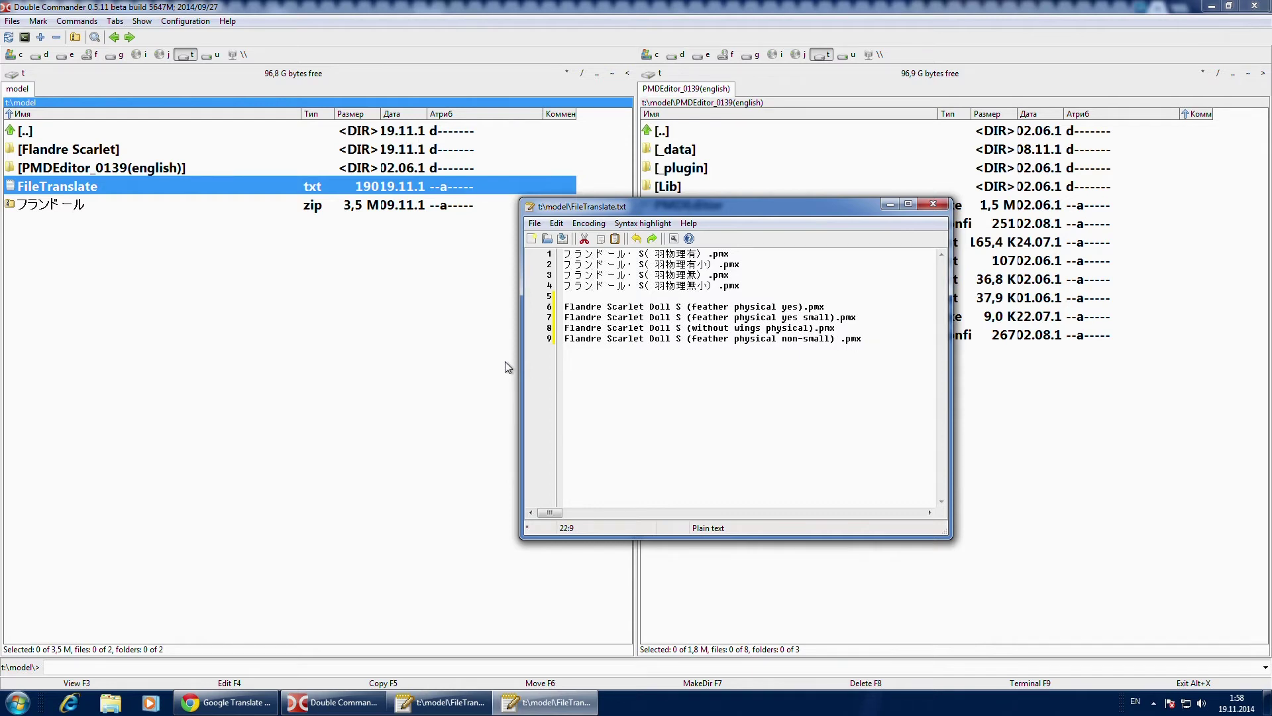
key(Right)
key(BackSpace)
key(Return)
Step: Copy the first English name, then open the Flandre Scarlet Doll S folder and select the first Japanese pmx file
drag(655, 253, 697, 253)
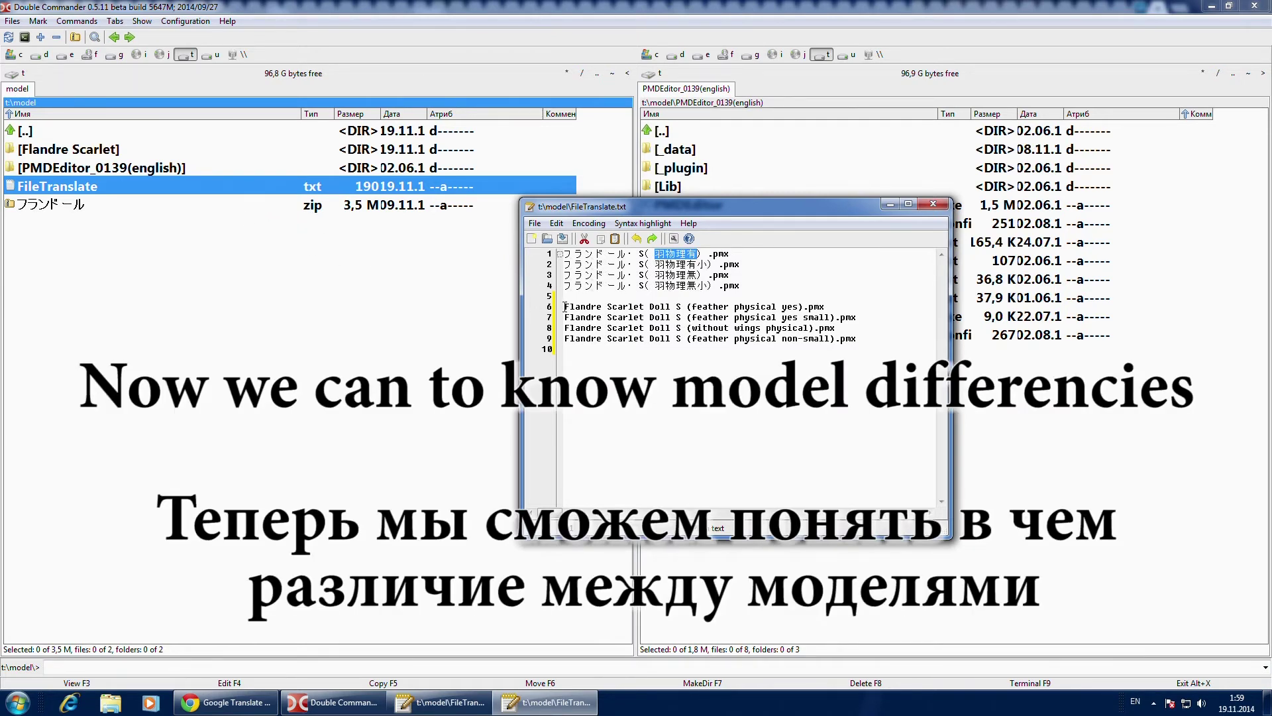
drag(565, 307, 825, 306)
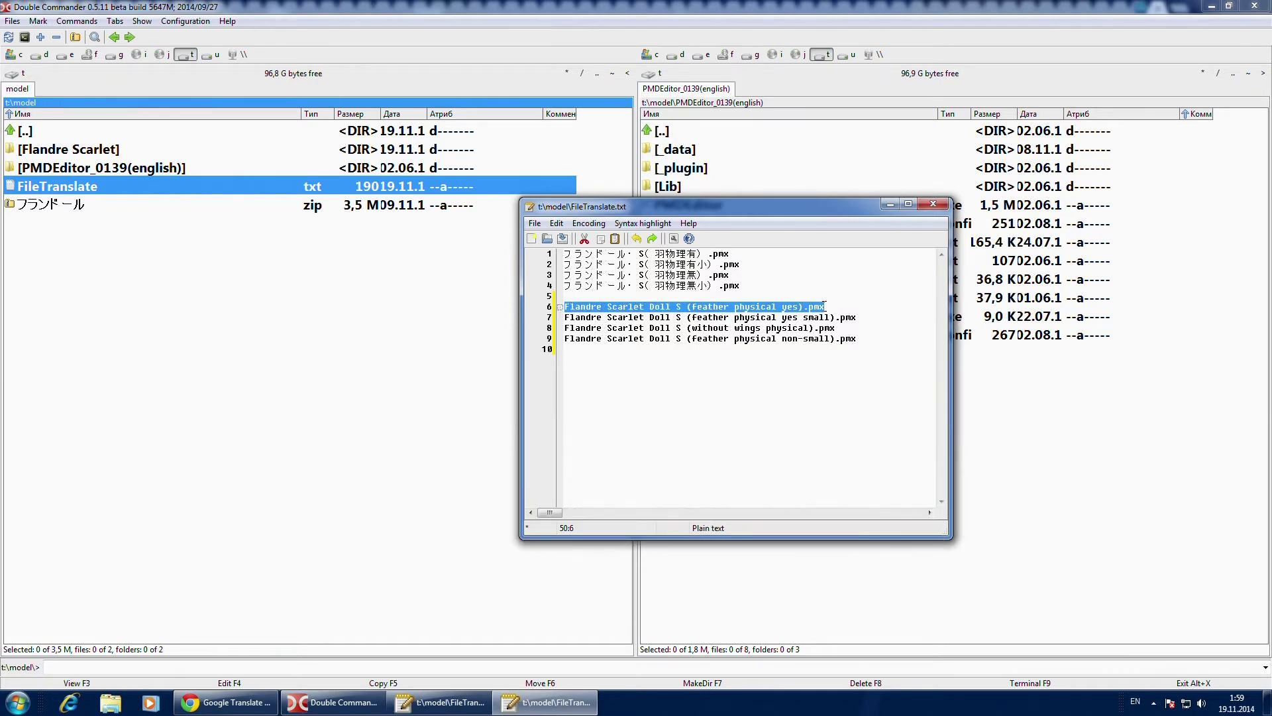
click(556, 223)
click(577, 288)
drag(634, 209, 789, 199)
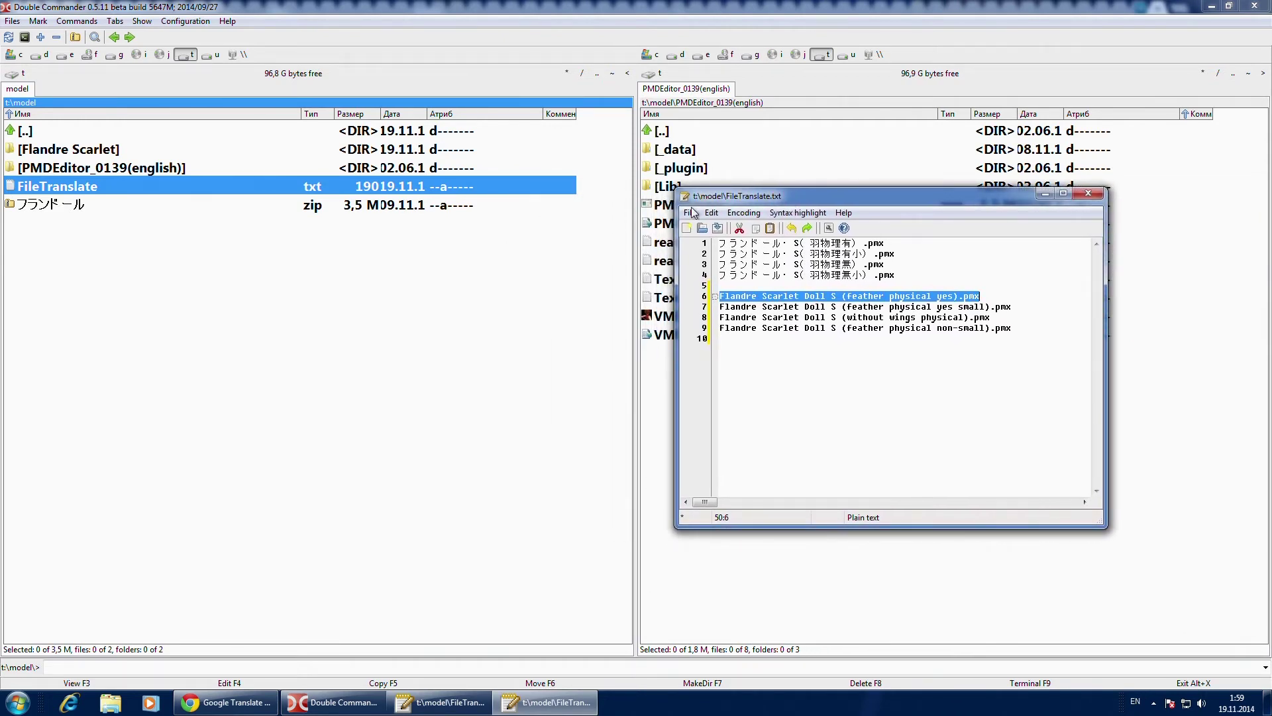
double_click(122, 151)
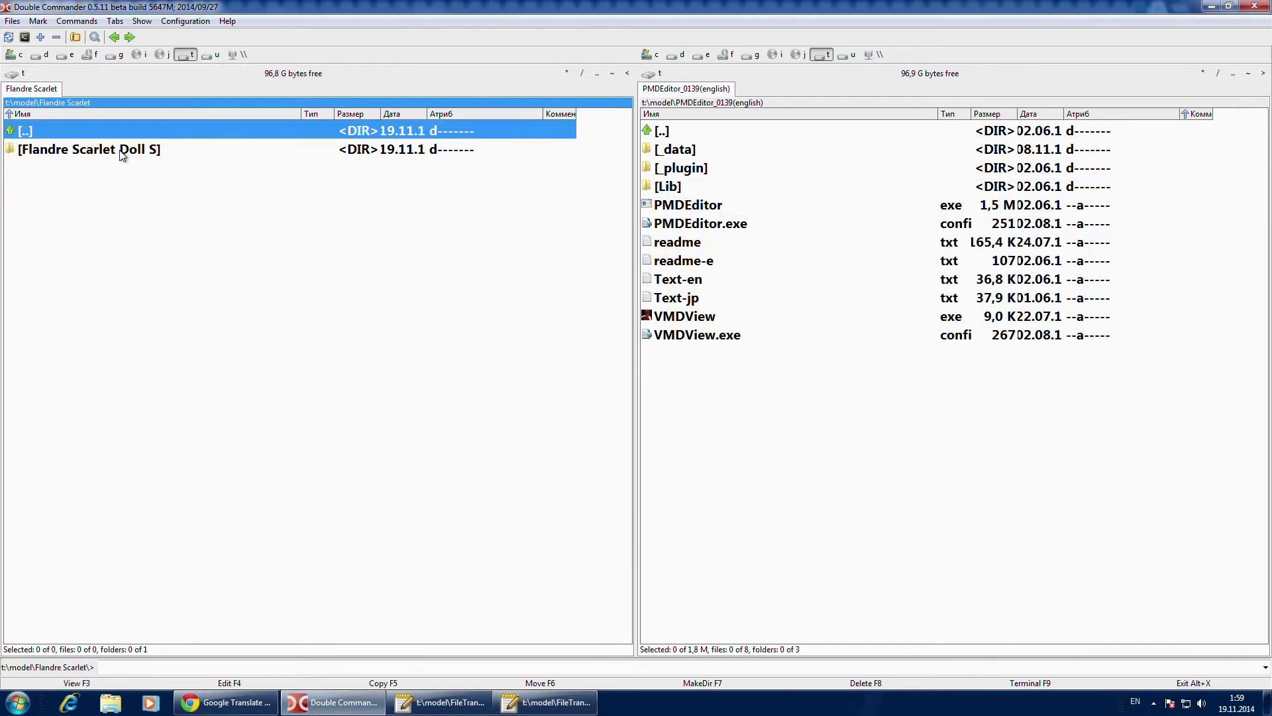
double_click(122, 151)
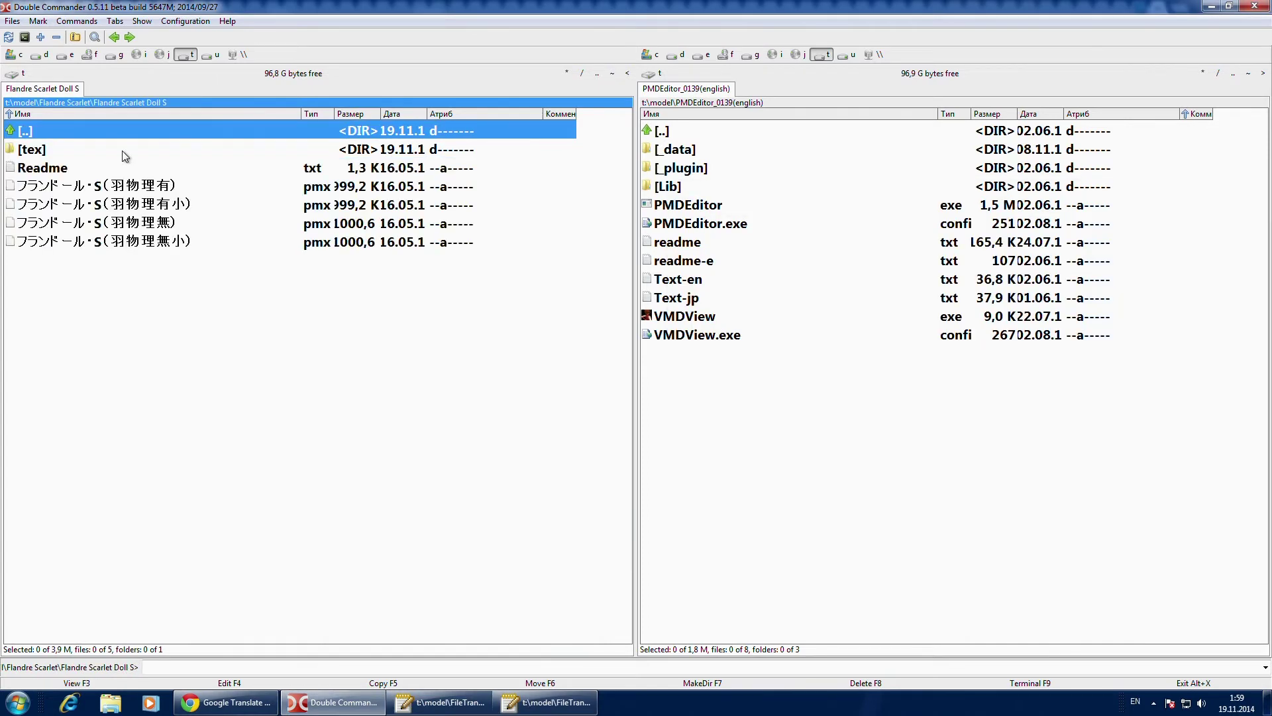
click(170, 189)
Step: Copy the first English name from FileTranslate.txt and rename フランドール・S(羽物理有) to Flandre Scarlet Doll S (feather physical yes).pmx
click(531, 704)
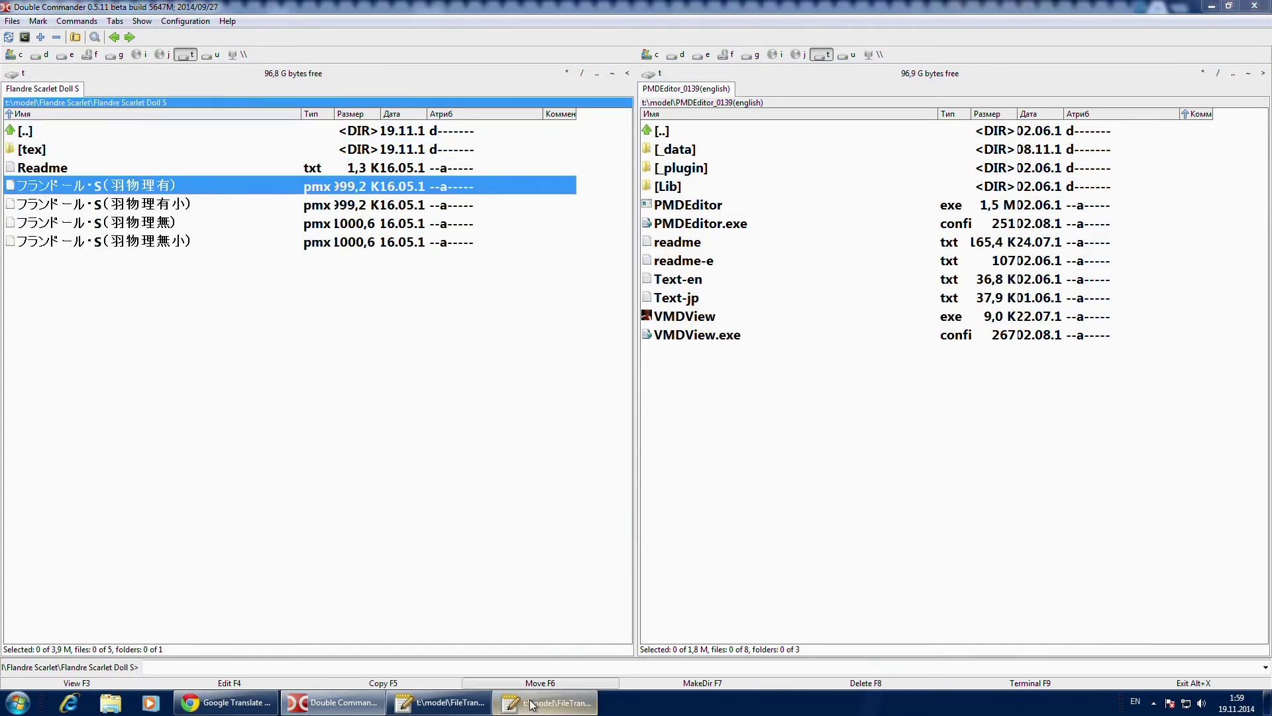
drag(723, 197, 206, 273)
click(326, 321)
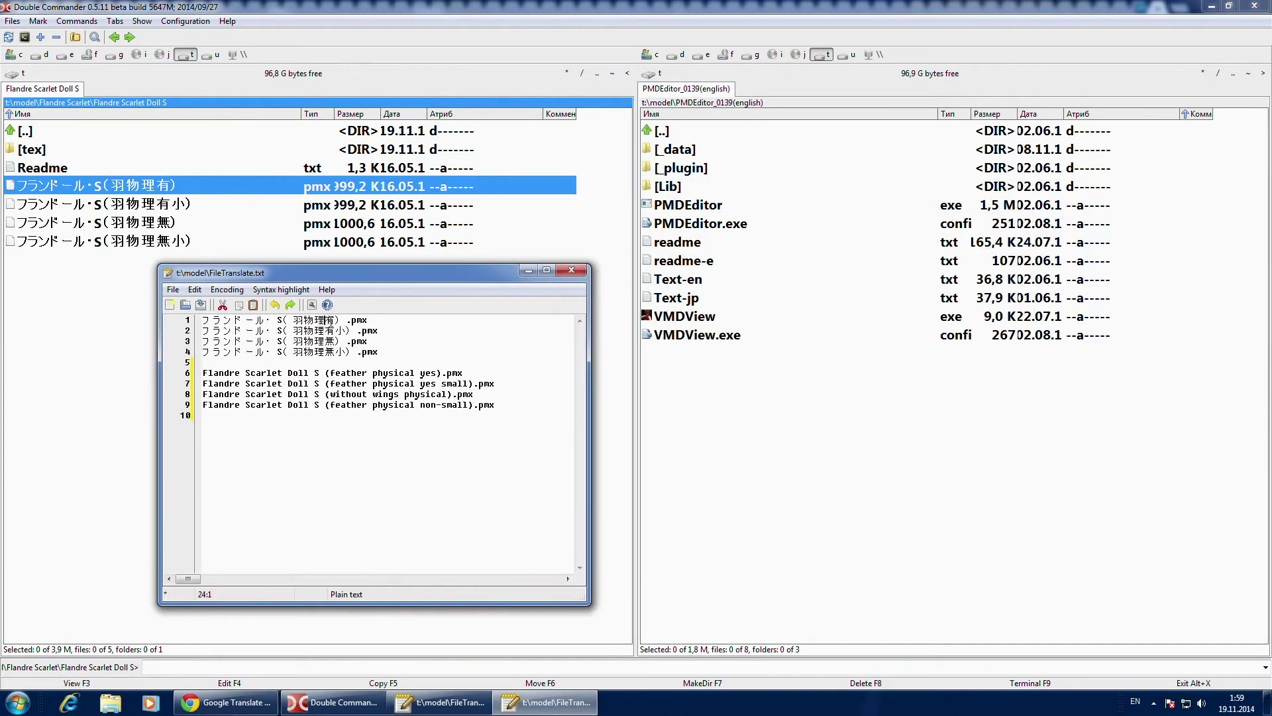
click(300, 396)
triple_click(302, 374)
click(195, 290)
click(234, 355)
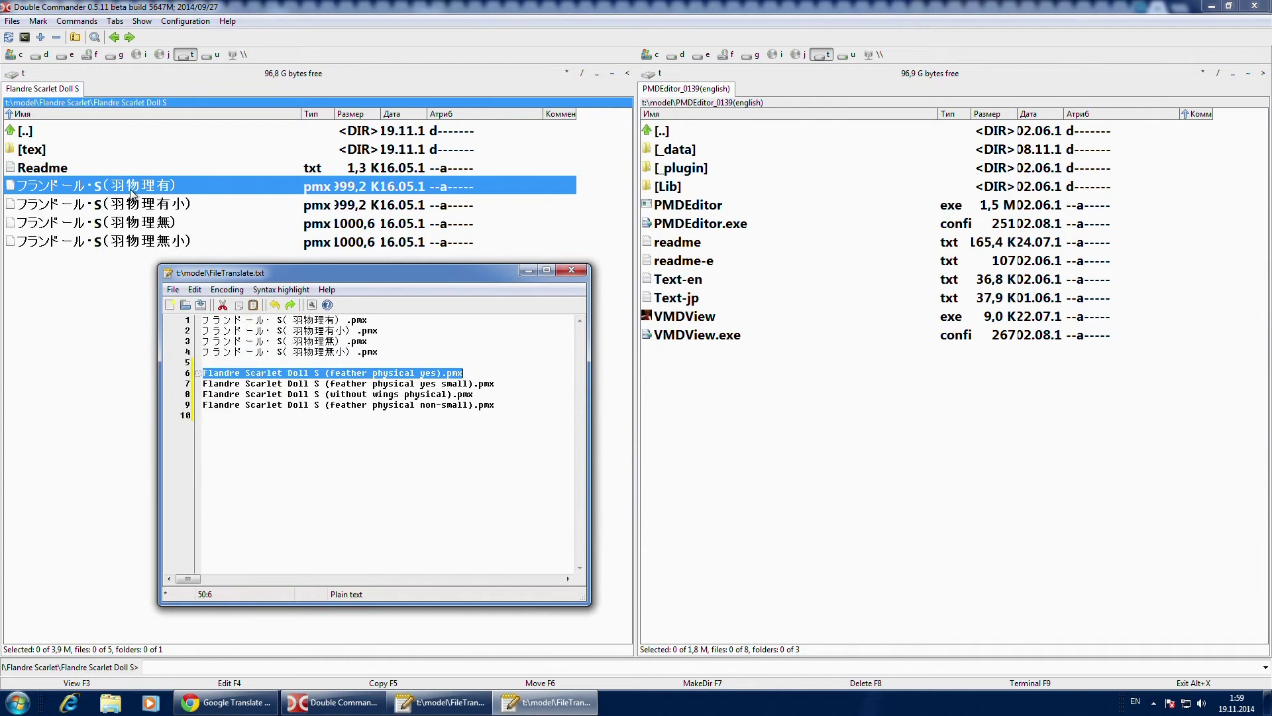
click(133, 191)
key(shift+F6)
key(ctrl+v)
key(Return)
Step: Copy the second English name and rename フランドール・S(羽物理有小) to Flandre Scarlet Doll S (feather physical yes small).pmx
key(alt+Tab)
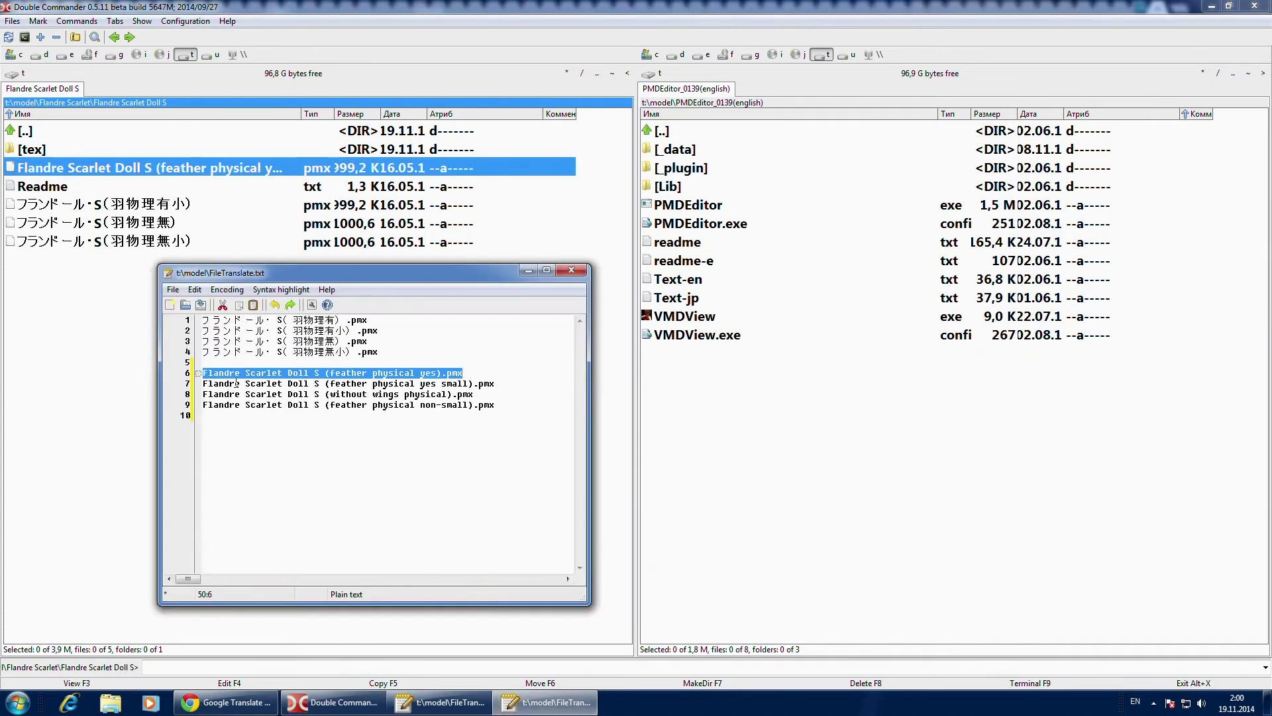
key(Down)
key(Home)
key(shift+End)
click(194, 289)
click(235, 356)
click(128, 206)
key(shift+F6)
key(ctrl+v)
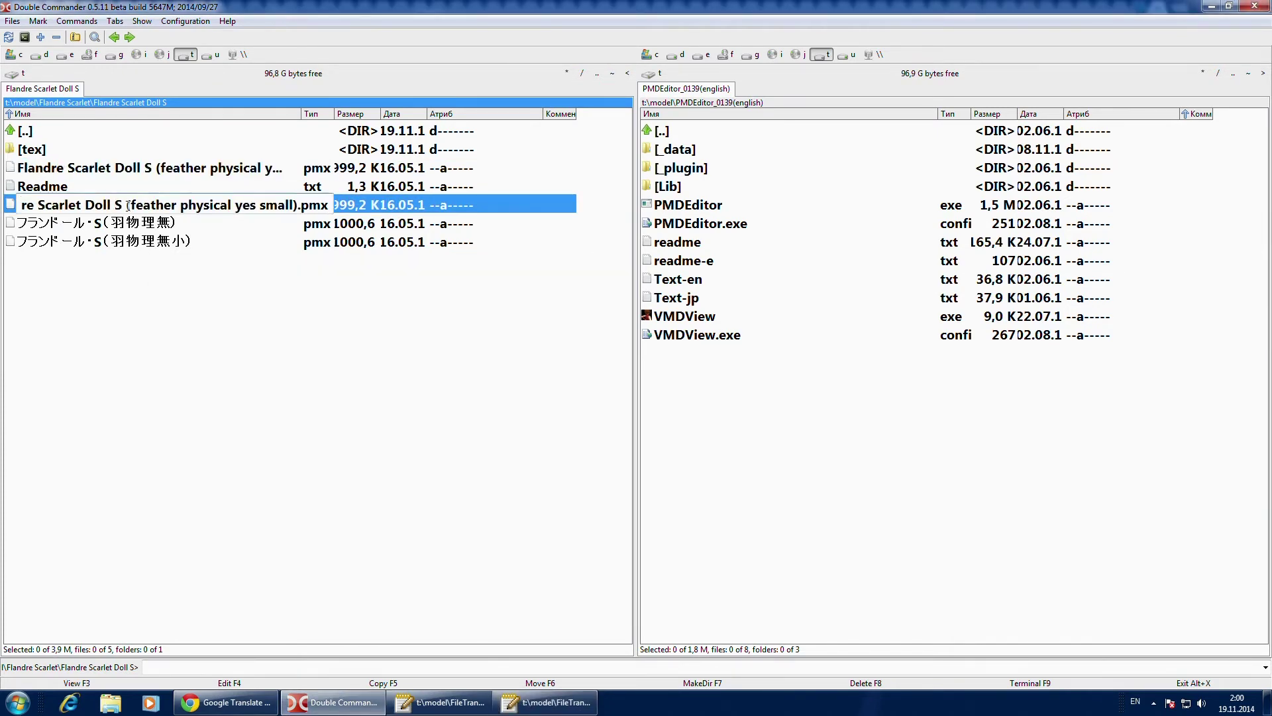
key(Return)
Step: Widen the file name column and rename フランドール・S(羽物理無) to the third English name, Flandre Scarlet Doll S (without wings physical).pmx
drag(301, 114, 363, 114)
click(298, 223)
key(alt+Tab)
drag(203, 394, 338, 397)
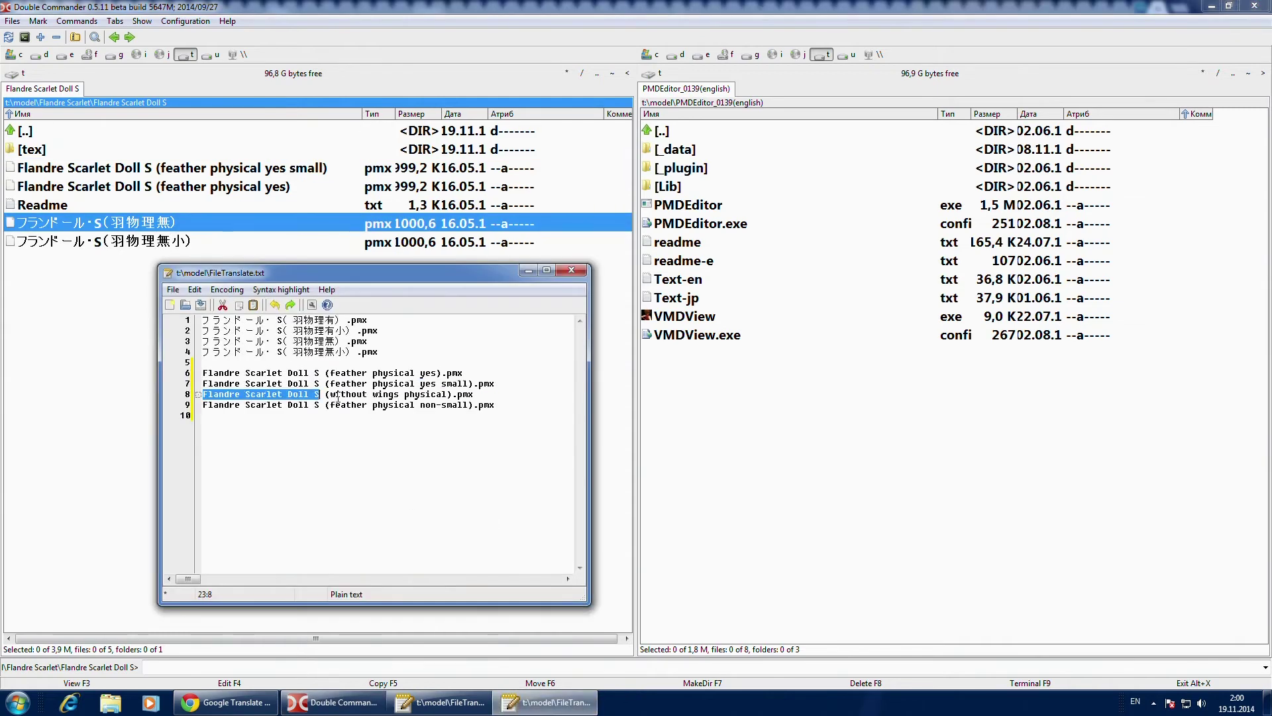
key(shift+End)
click(195, 290)
click(234, 356)
click(122, 223)
key(shift+F6)
key(ctrl+v)
key(Return)
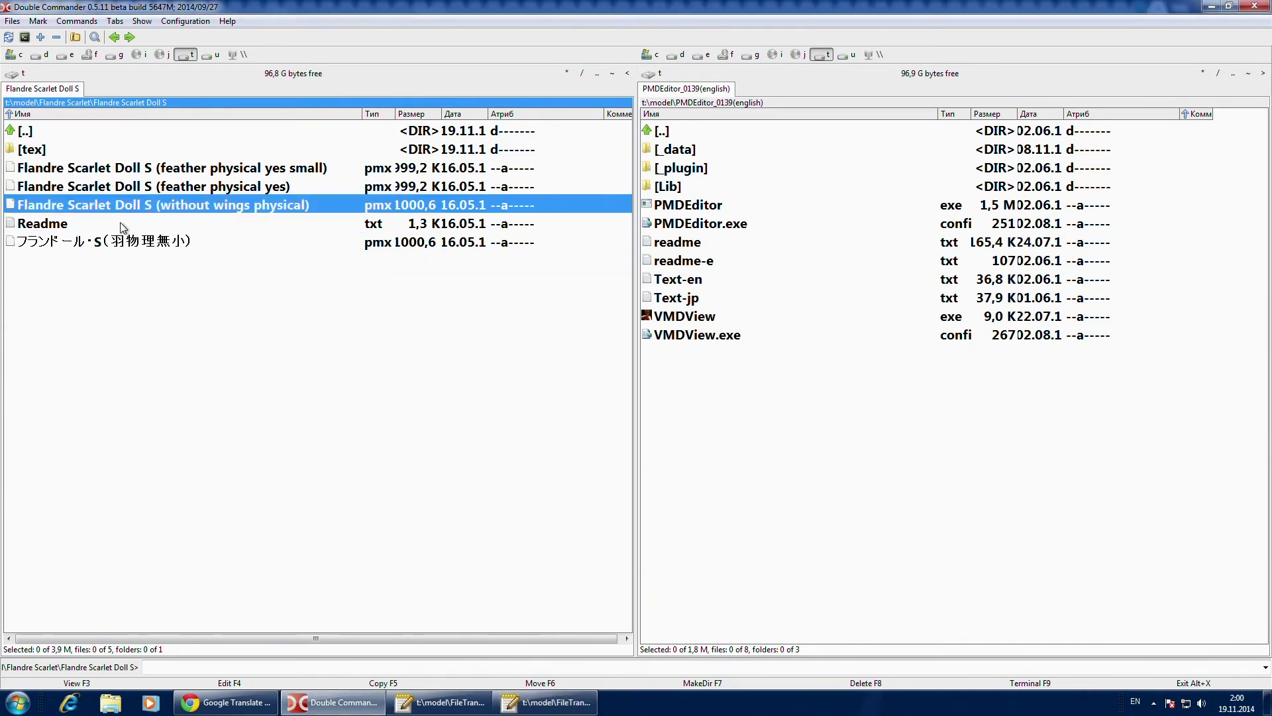
Step: Copy the fourth English name, Flandre Scarlet Doll S (feather physical non-small).pmx, and close FileTranslate.txt, saving its changes
key(Down)
key(alt+Tab)
key(Down)
key(Home)
key(shift+End)
click(195, 289)
click(235, 357)
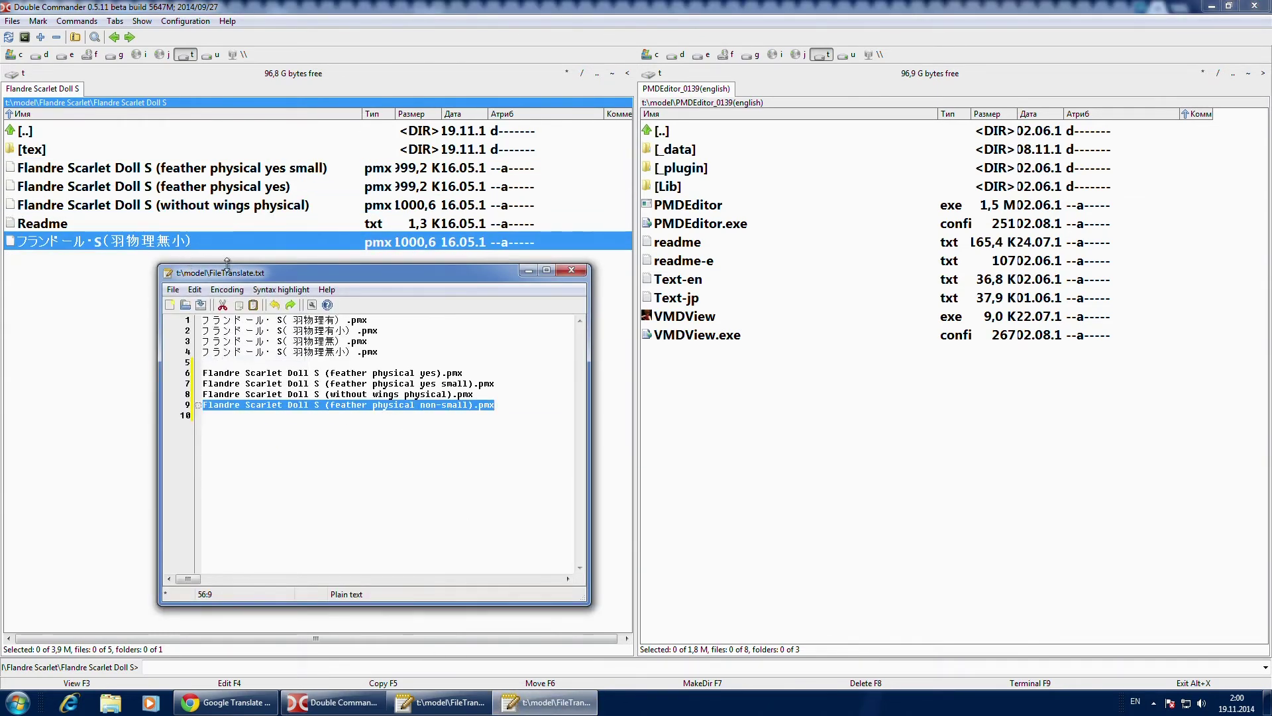
click(570, 270)
click(559, 387)
Step: Rename フランドール・S(羽物理無小) to Flandre Scarlet Doll S (feather physical non-small).pmx and widen the file list's size and date columns
right_click(200, 240)
key(Escape)
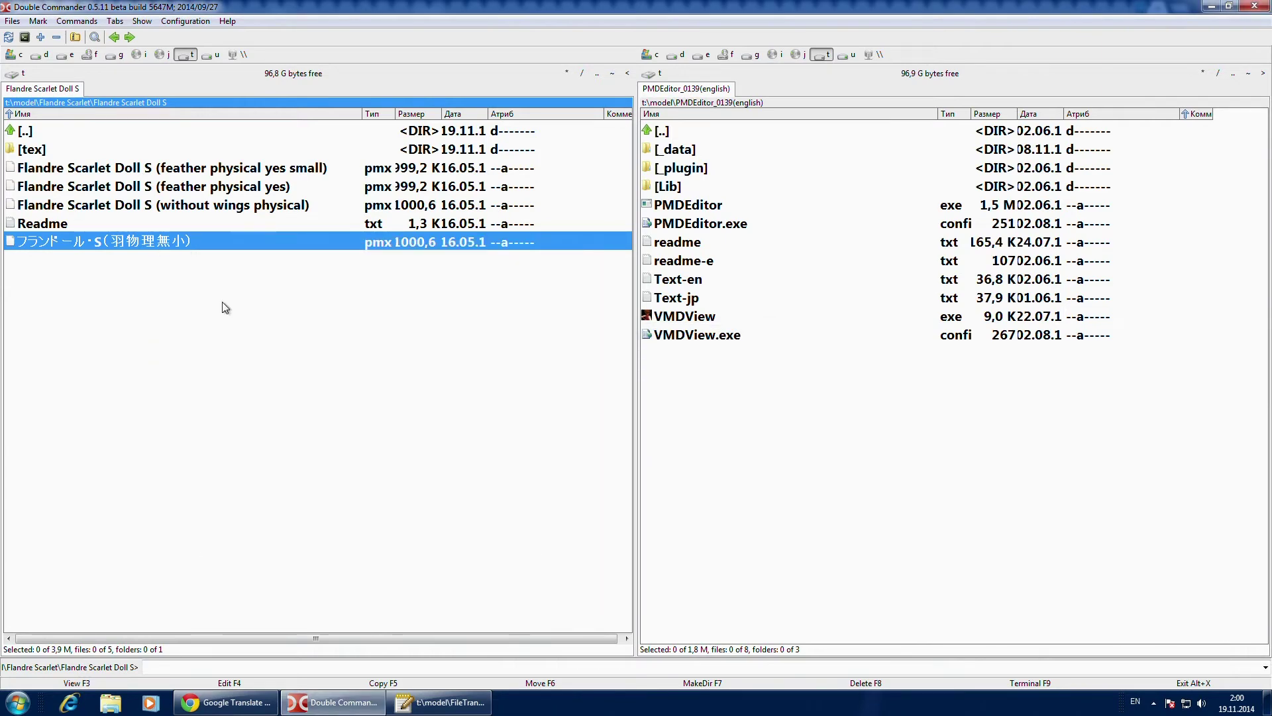
key(shift+F6)
key(ctrl+v)
key(Return)
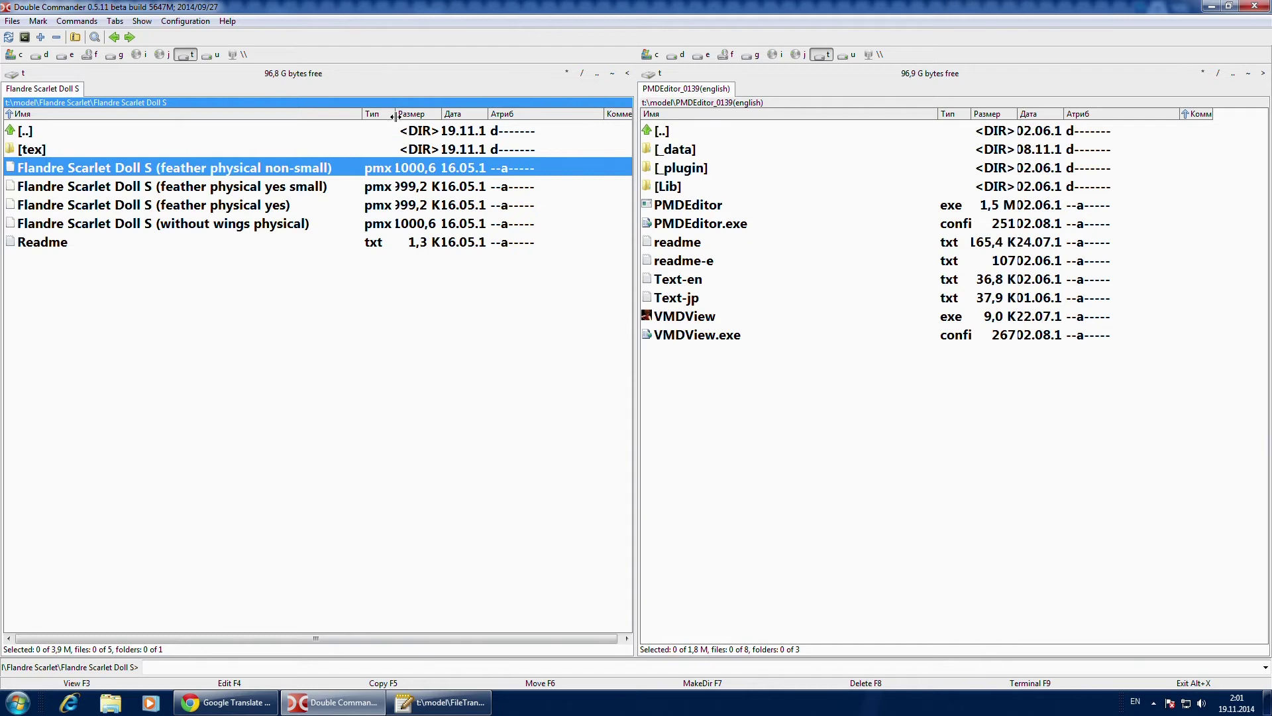
drag(395, 117, 572, 117)
click(540, 242)
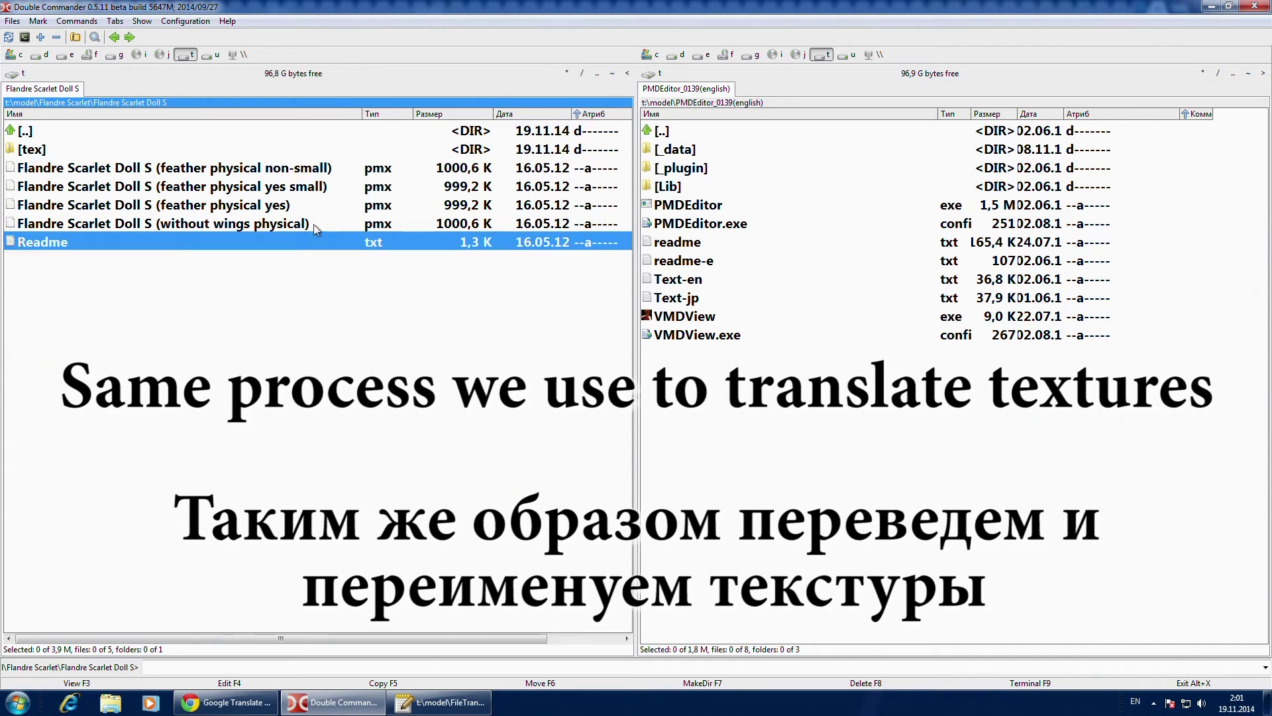
Step: Open the tex folder and mark all of its png texture files
double_click(67, 149)
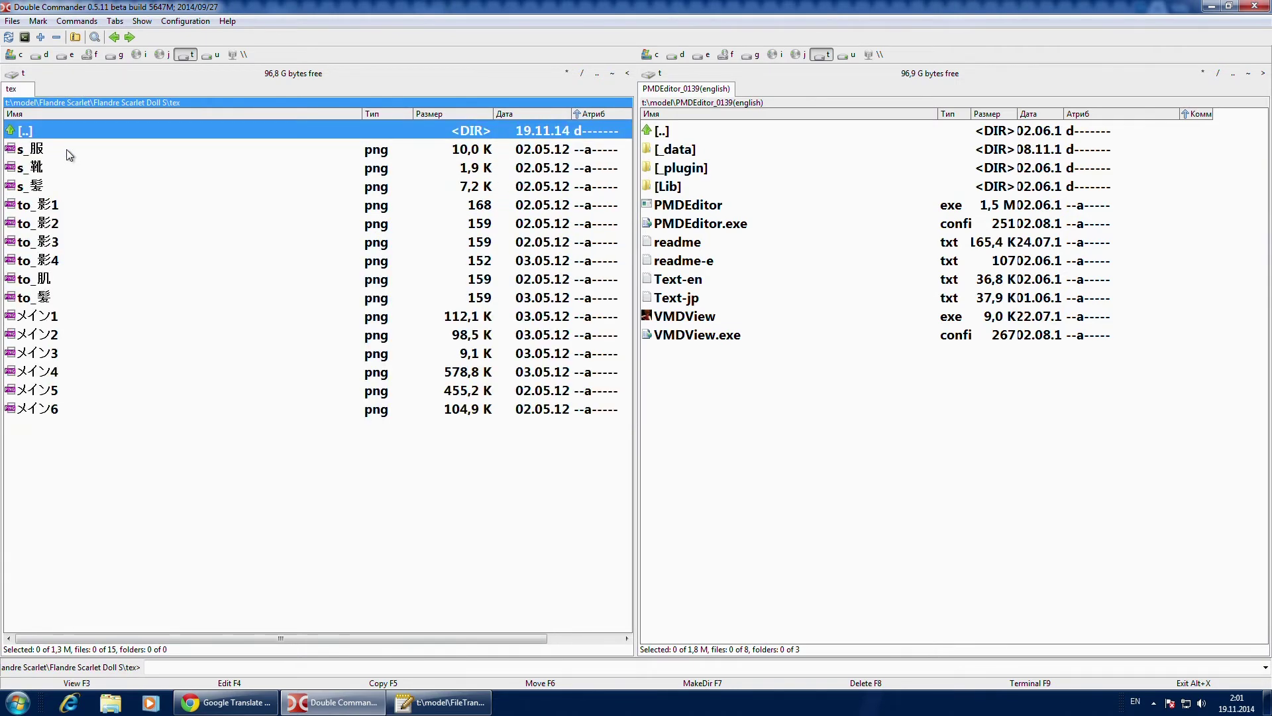
click(69, 154)
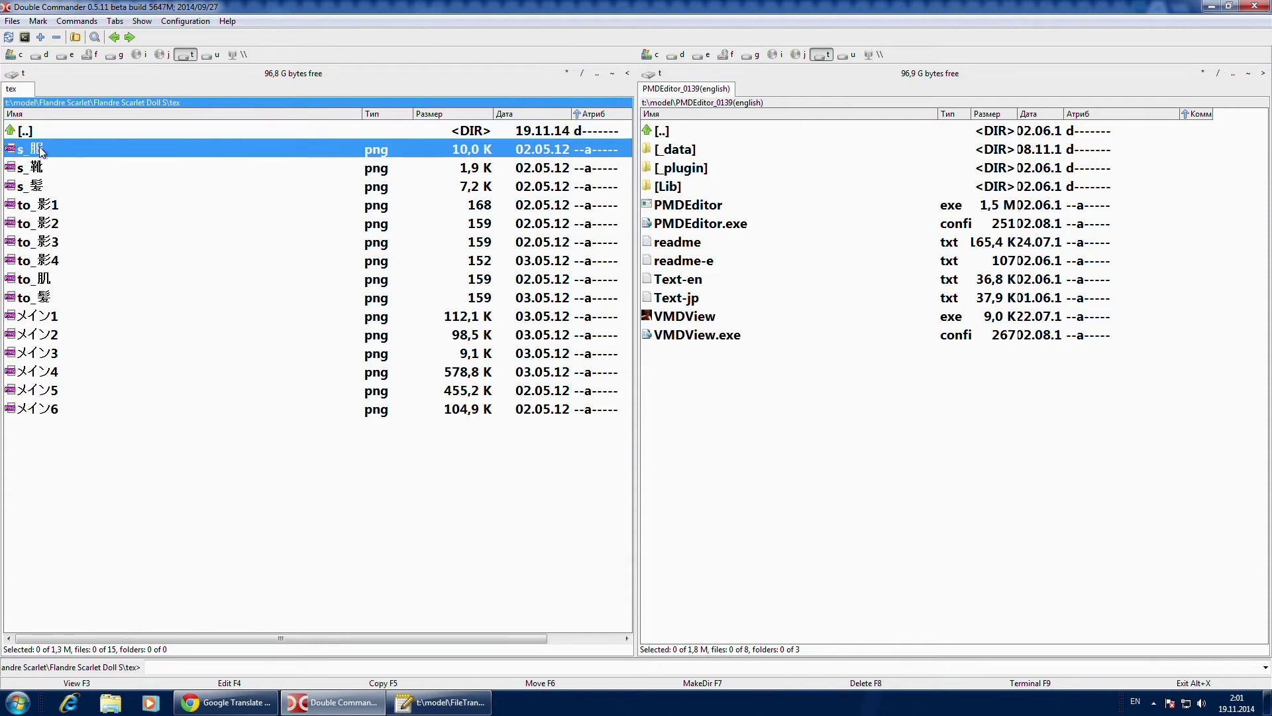
click(46, 189)
click(49, 167)
click(50, 149)
click(38, 21)
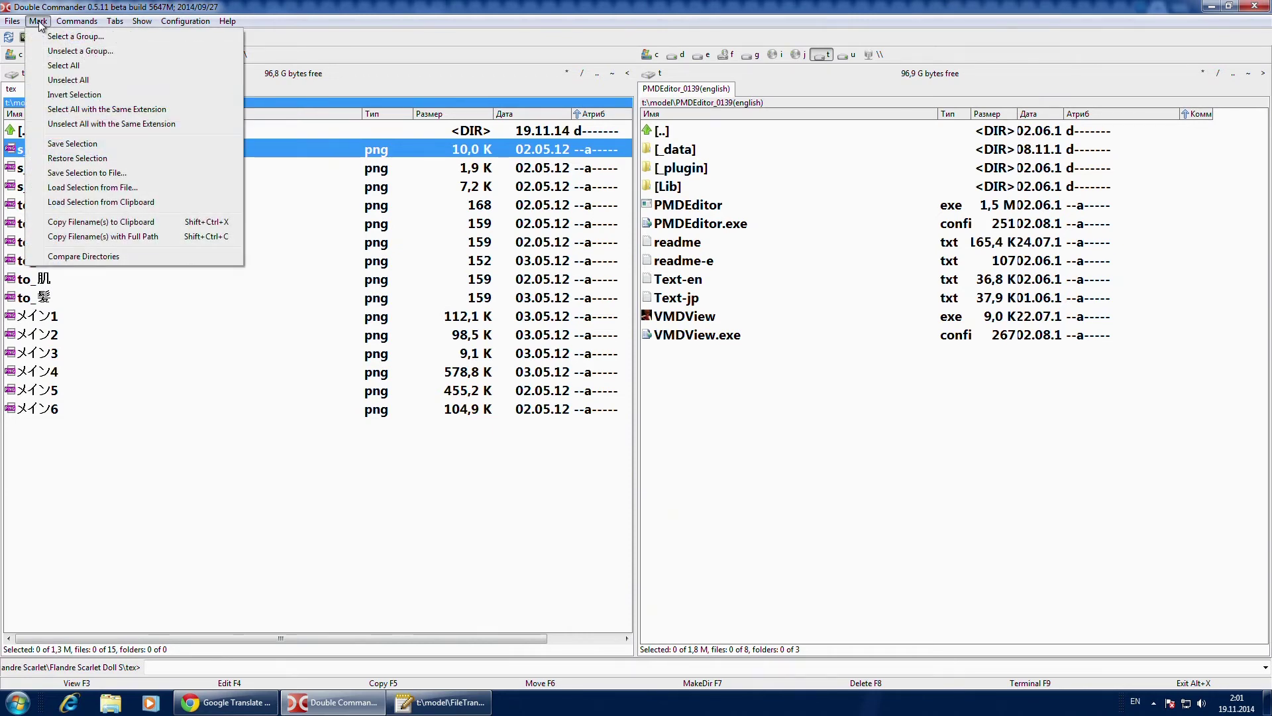
click(58, 65)
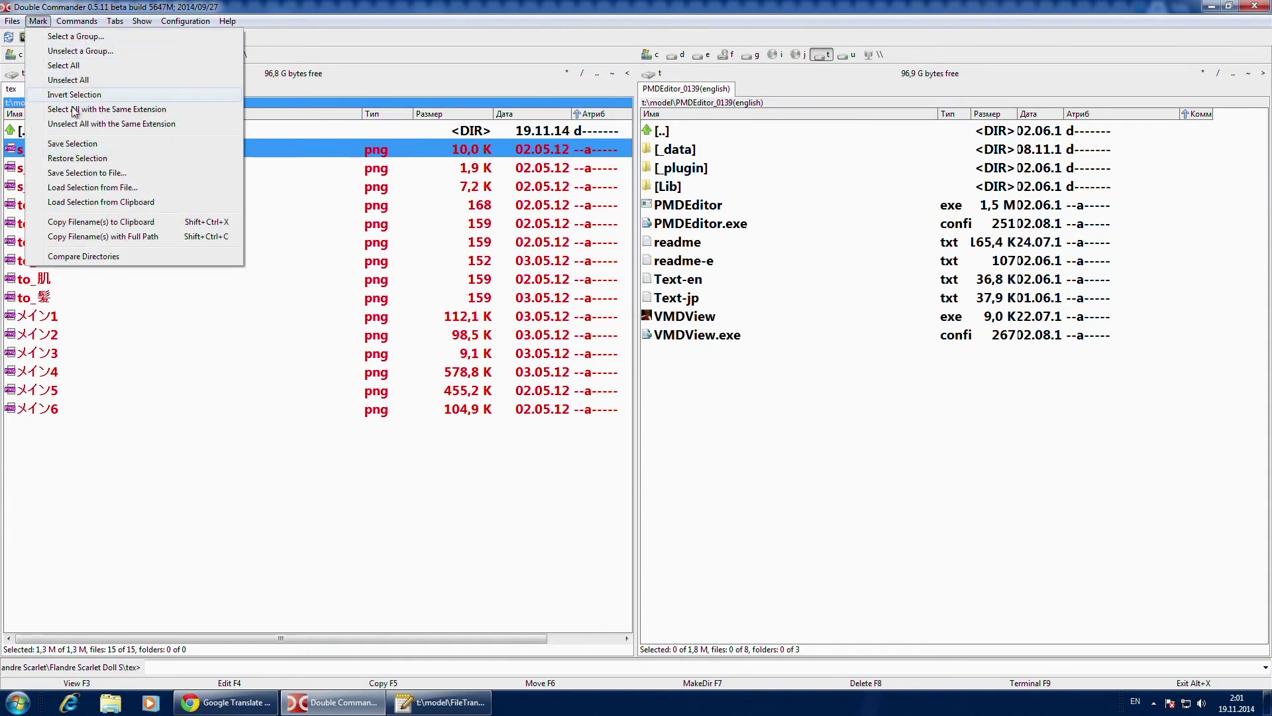
Step: Save the list of marked texture names to the model folder as TexturesTranslate.txt
click(92, 174)
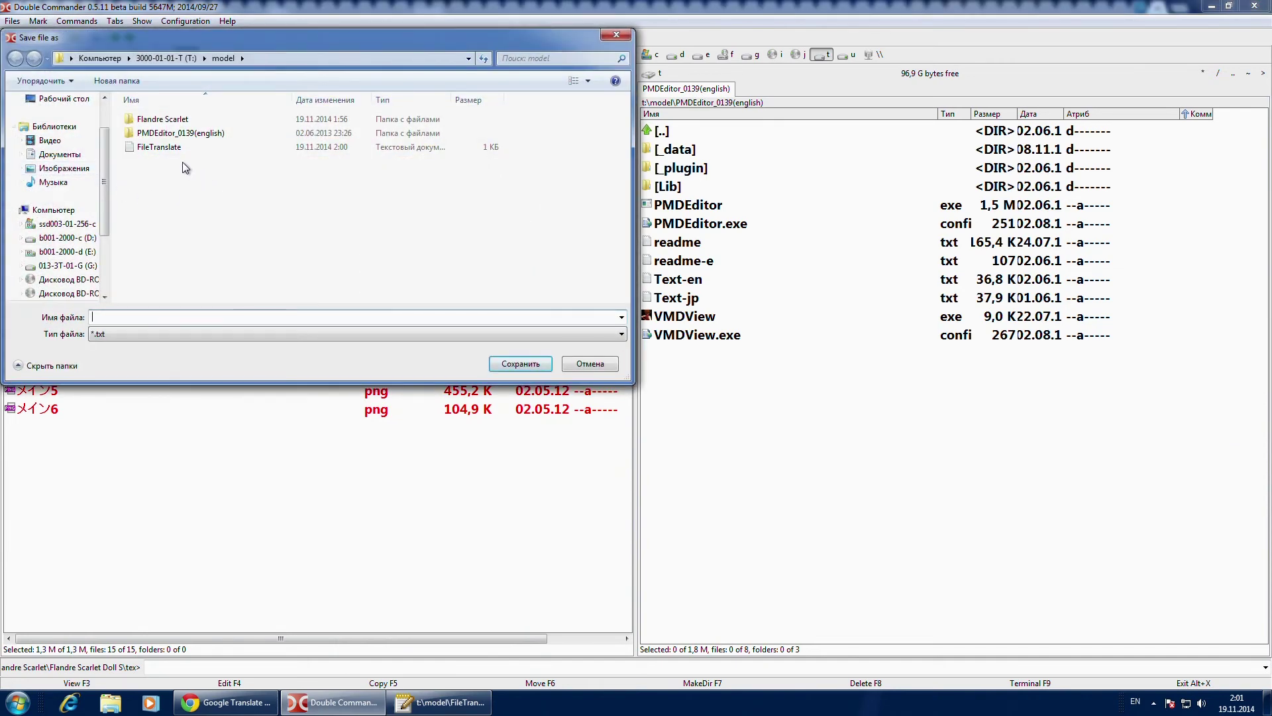
click(167, 148)
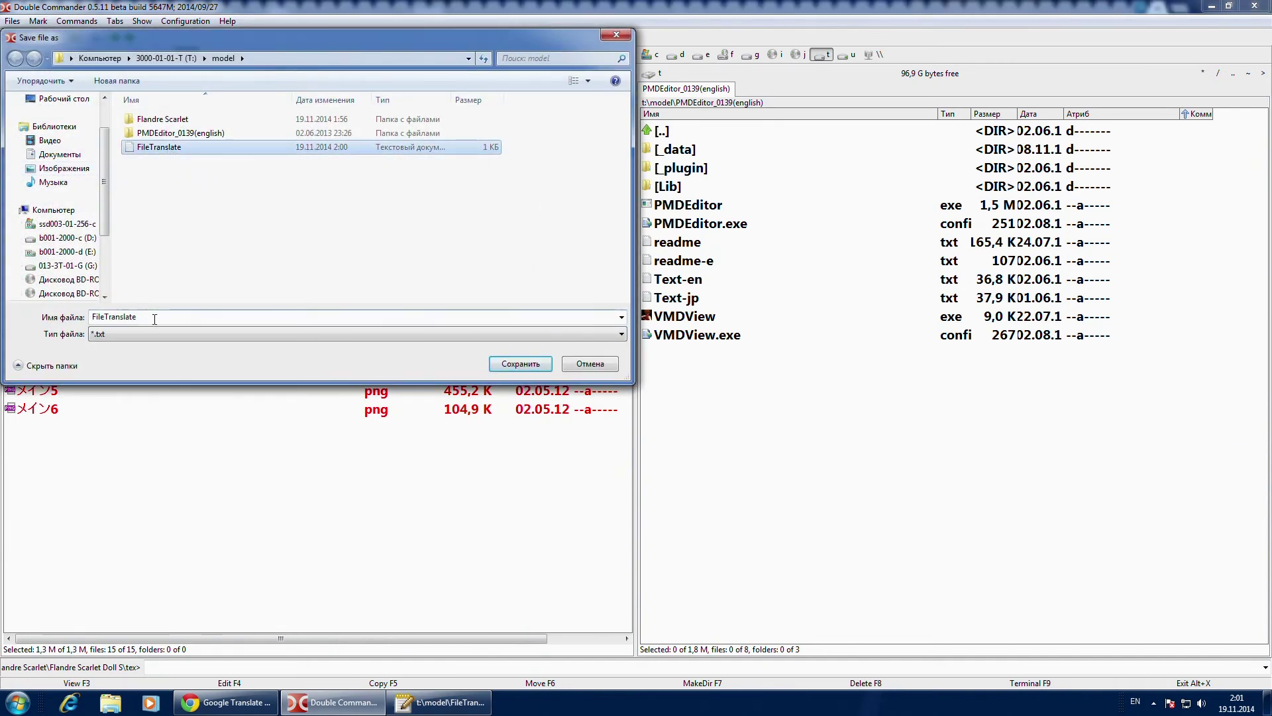
click(191, 317)
click(192, 316)
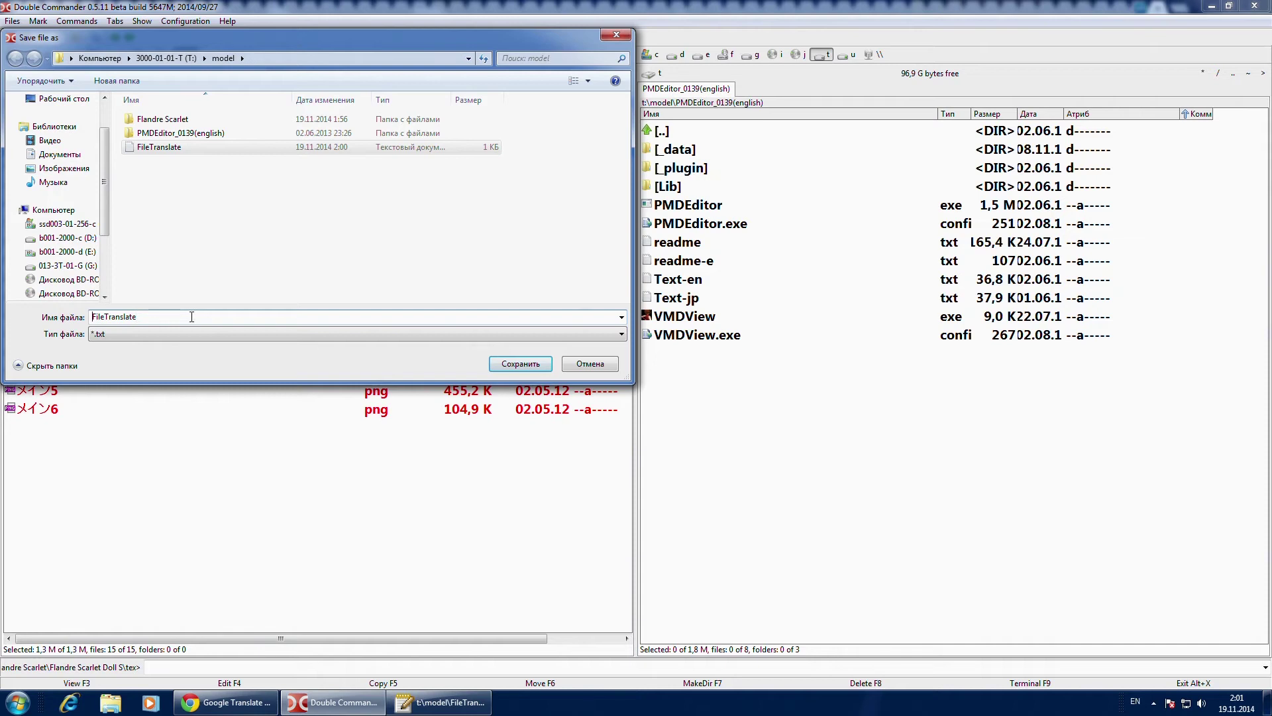
text(Te)
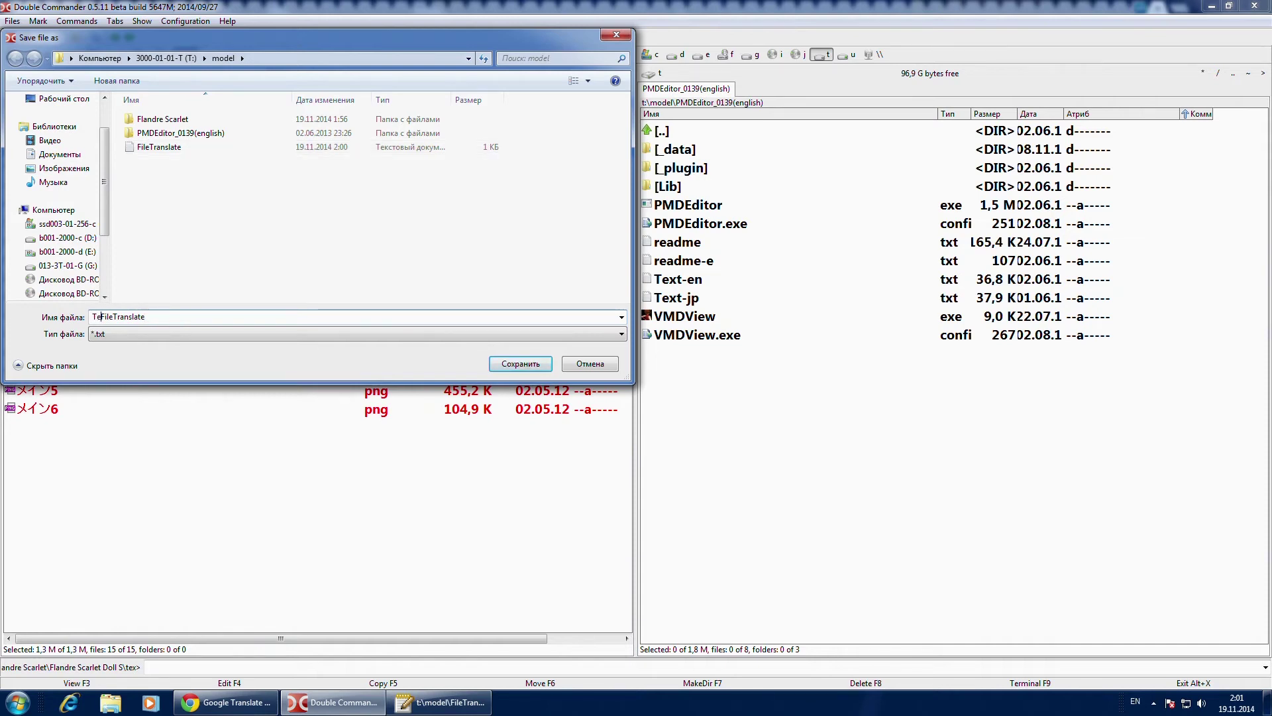
text(xtures)
key(Delete)
key(Delete)
key(Delete)
click(509, 365)
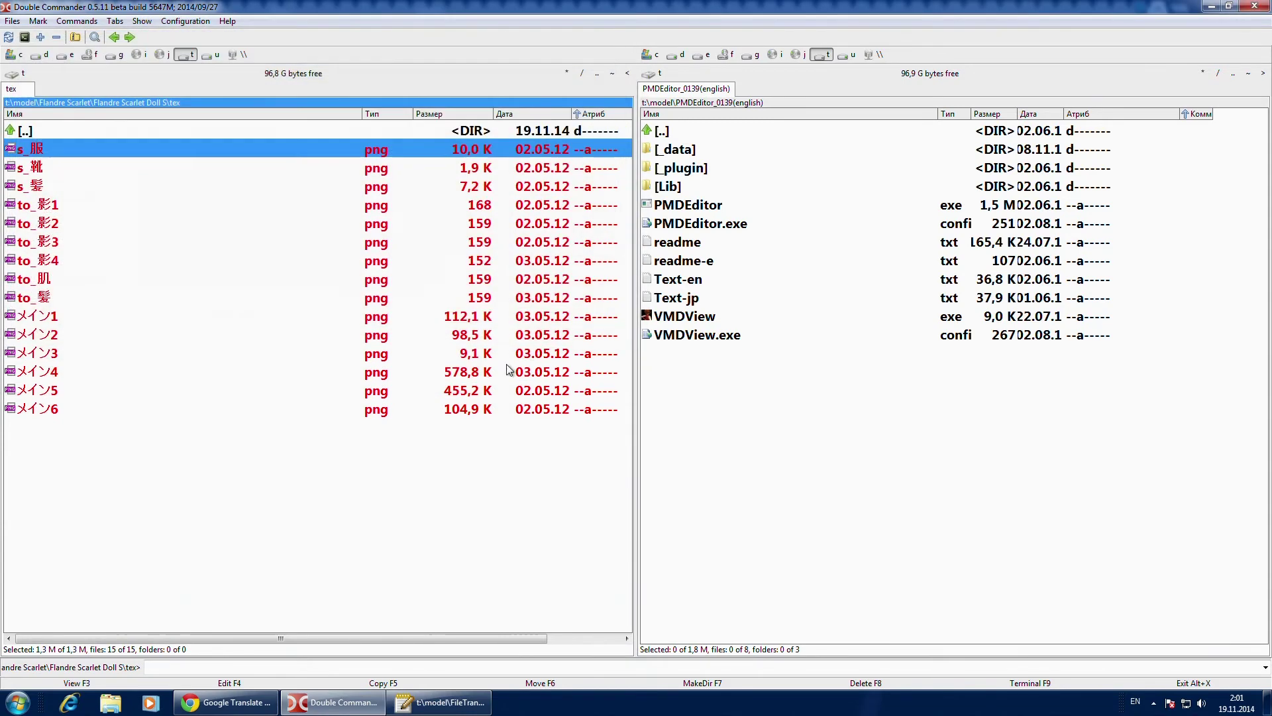
Step: Return to the t:\model folder and select TexturesTranslate.txt
click(86, 130)
double_click(86, 129)
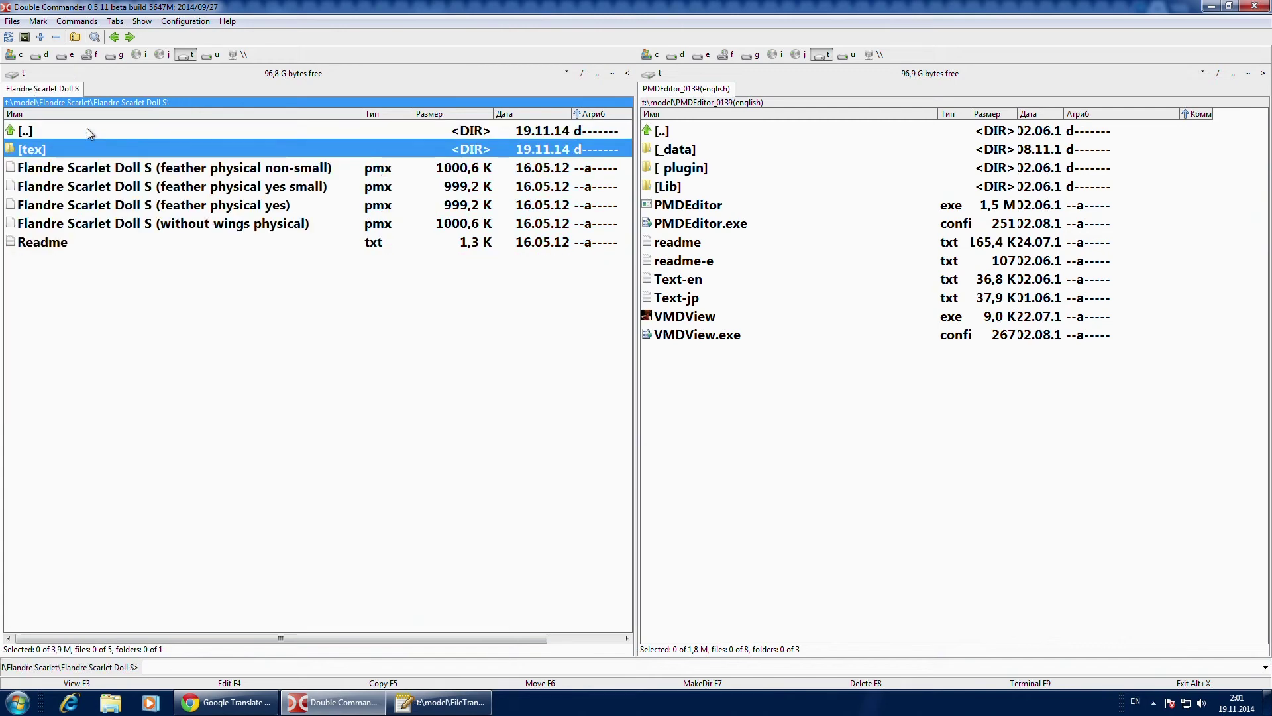
double_click(86, 130)
double_click(86, 130)
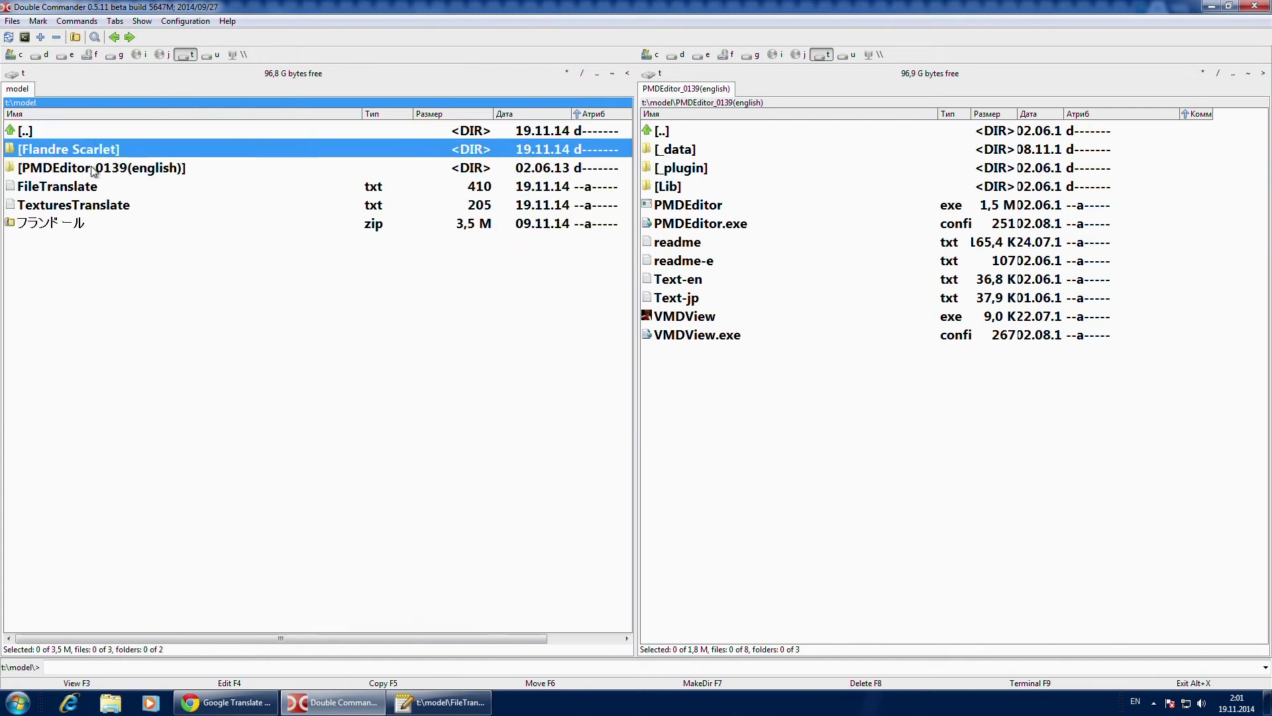
click(113, 207)
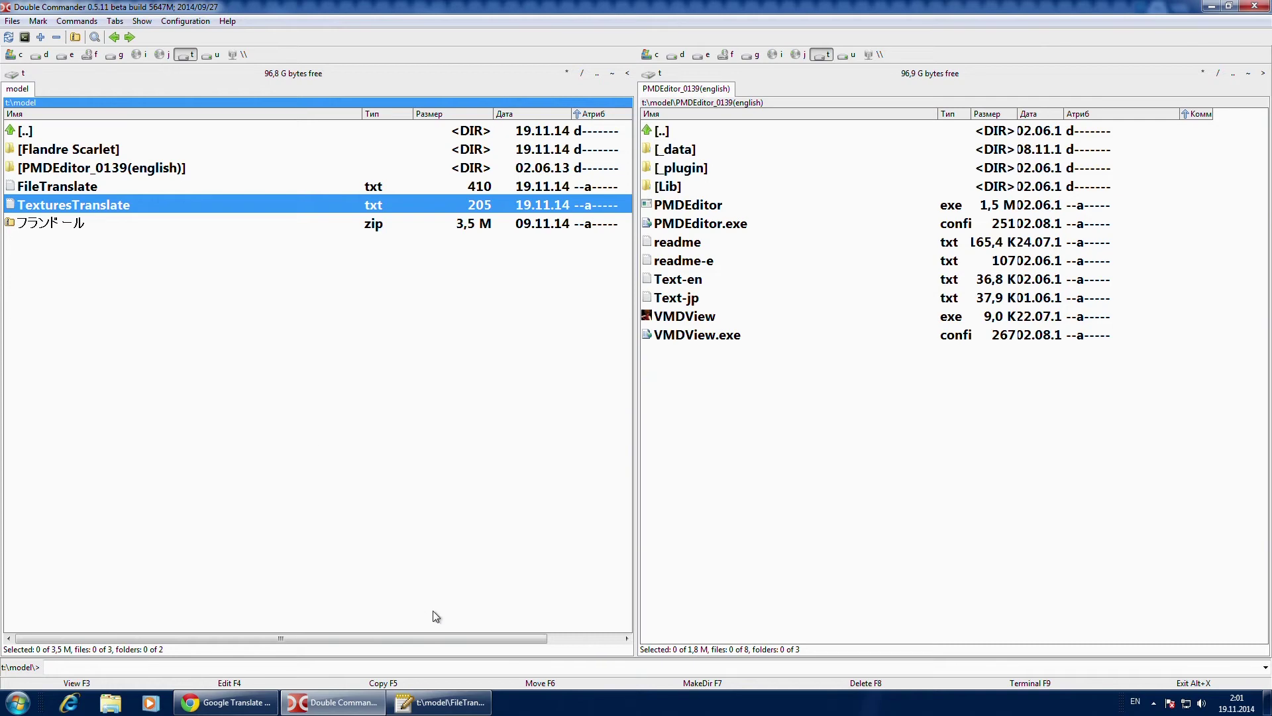
Step: Close the FileTranslate.txt editor and open TexturesTranslate.txt for editing
click(442, 702)
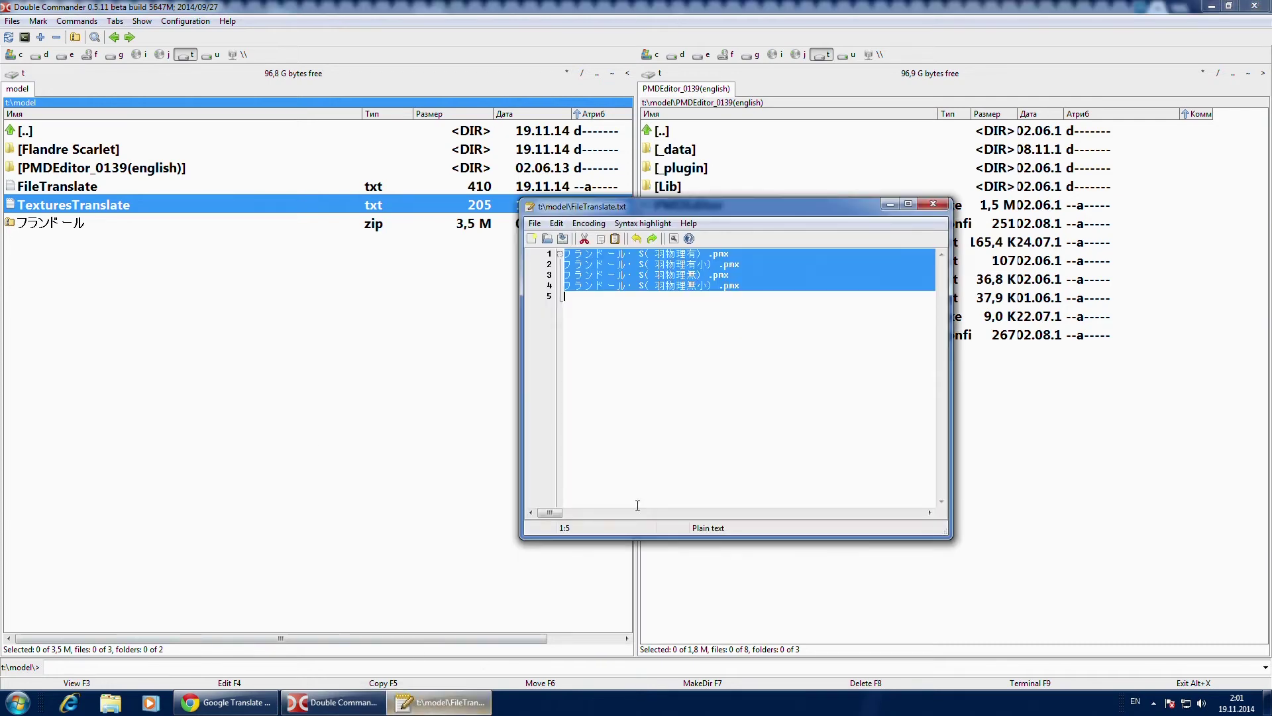
click(931, 206)
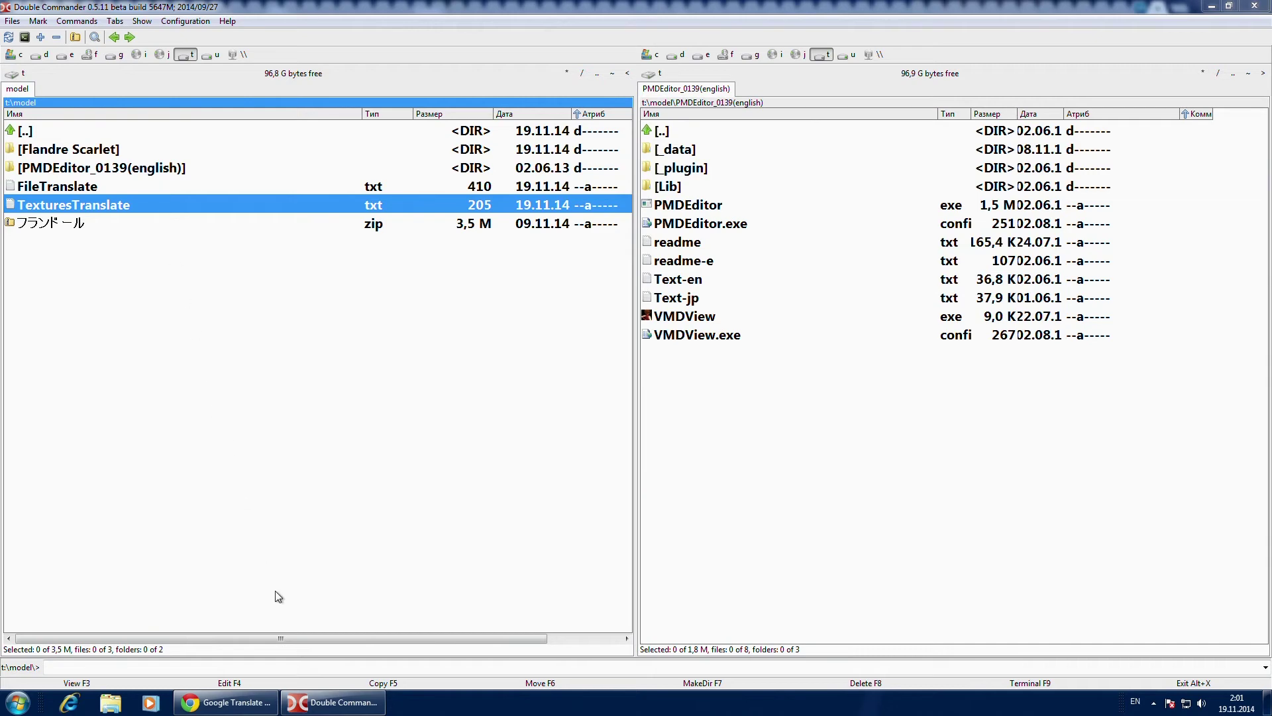
key(F4)
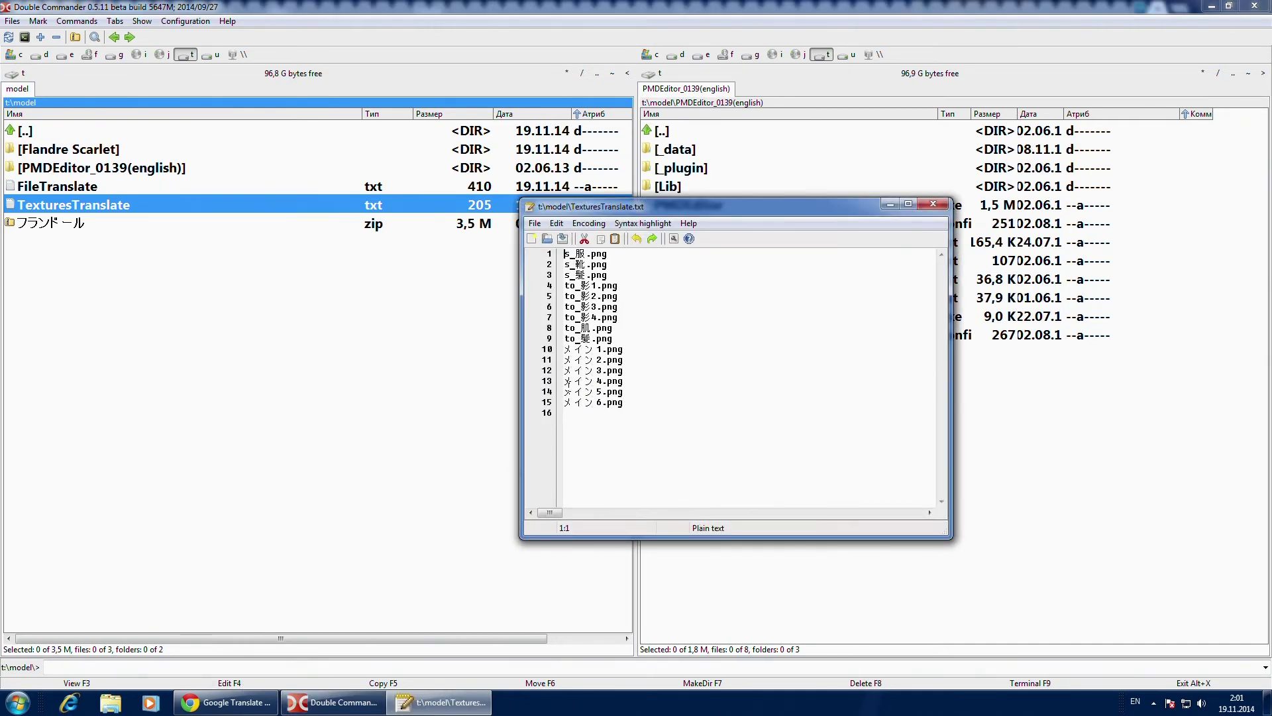
Step: Copy all 15 Japanese png names listed in TexturesTranslate.txt
key(shift+Down)
key(shift+Down)
key(shift+Down)
key(shift+Down)
key(shift+Down)
key(shift+Down)
key(shift+Down)
key(shift+Down)
key(shift+Down)
key(shift+Down)
key(shift+Down)
key(shift+Down)
key(shift+Down)
key(shift+Down)
key(shift+Down)
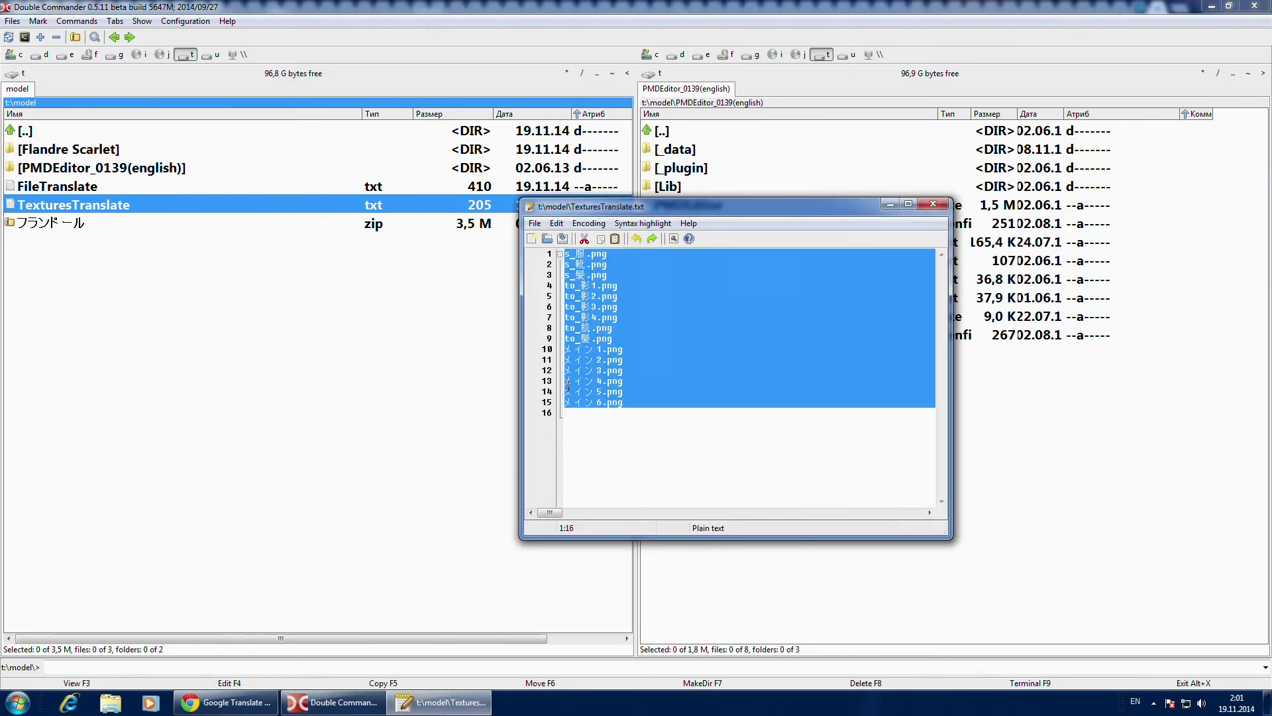
click(556, 224)
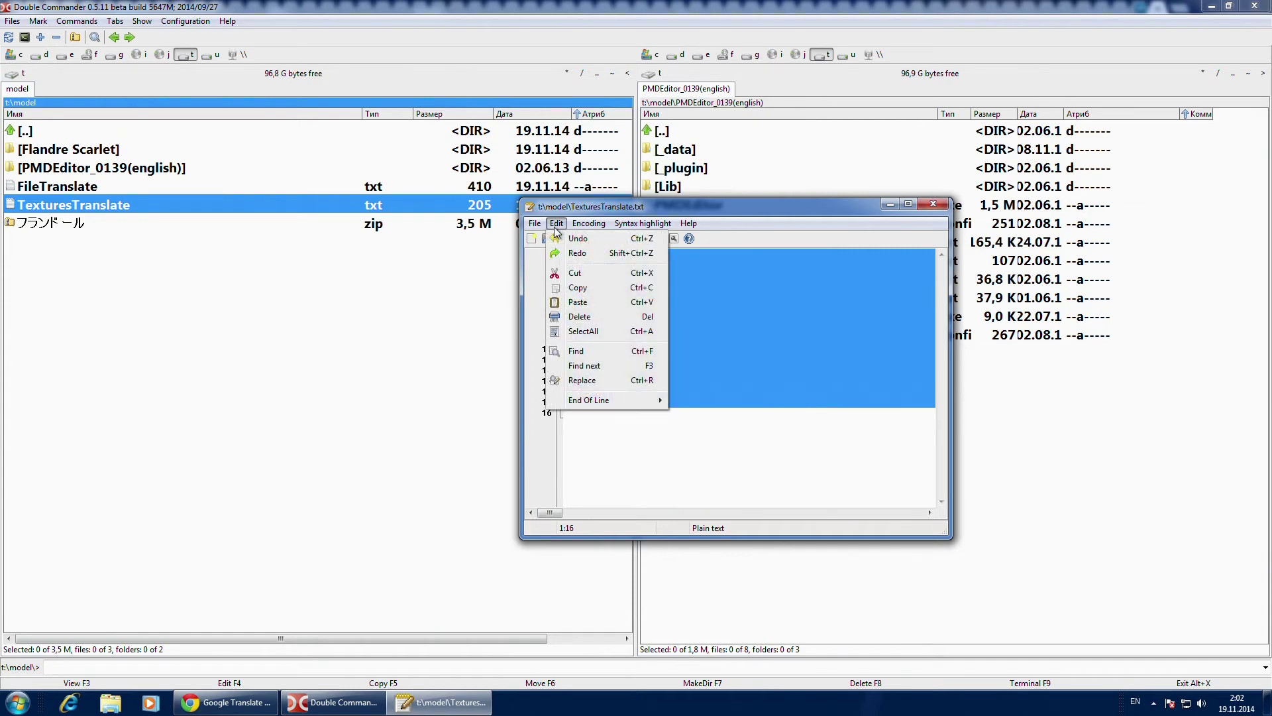
click(582, 287)
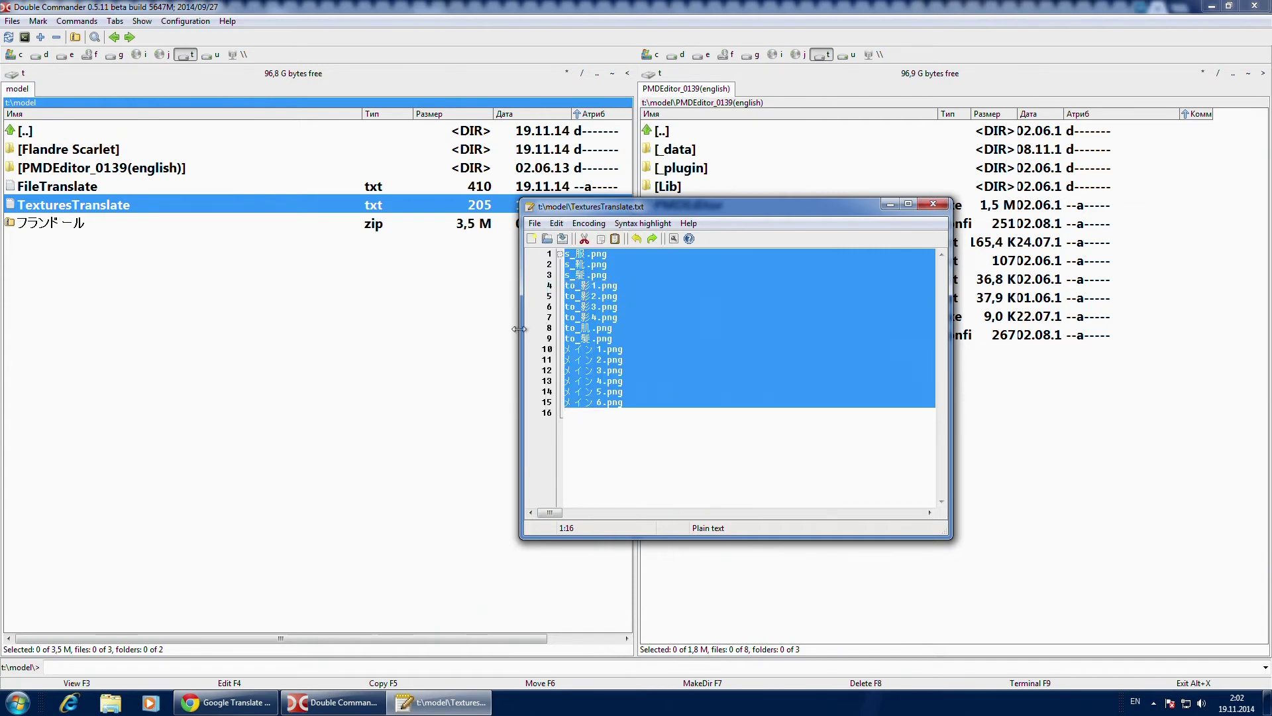
Step: Replace the pmx names in Google Translate with the copied texture names to translate them from Japanese to English
click(226, 703)
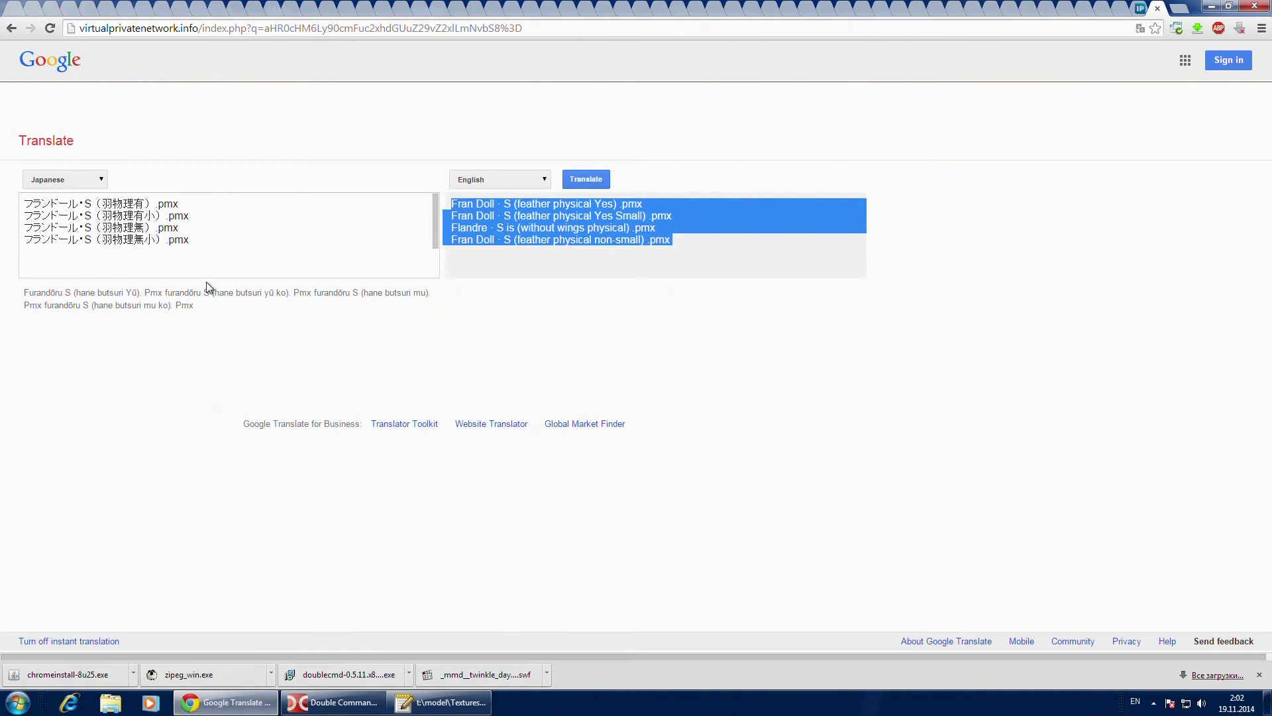
drag(27, 201, 190, 249)
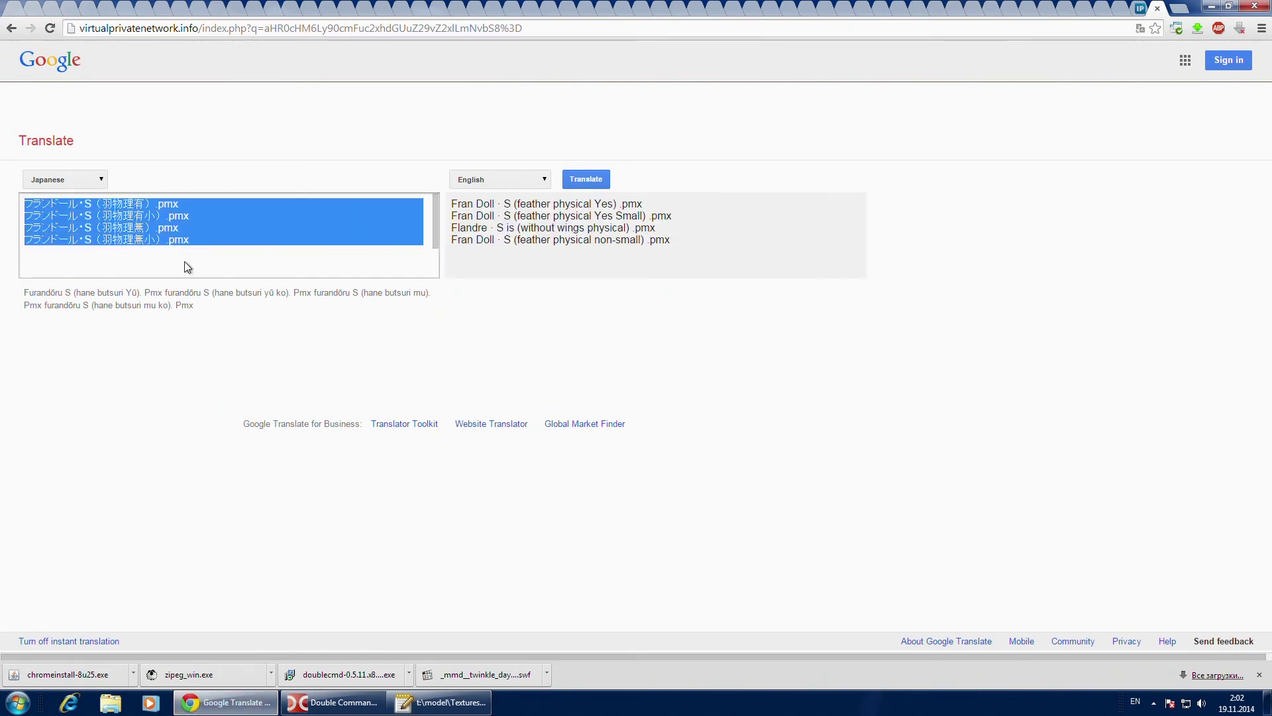
key(ctrl+v)
scroll(137, 247, up, 5)
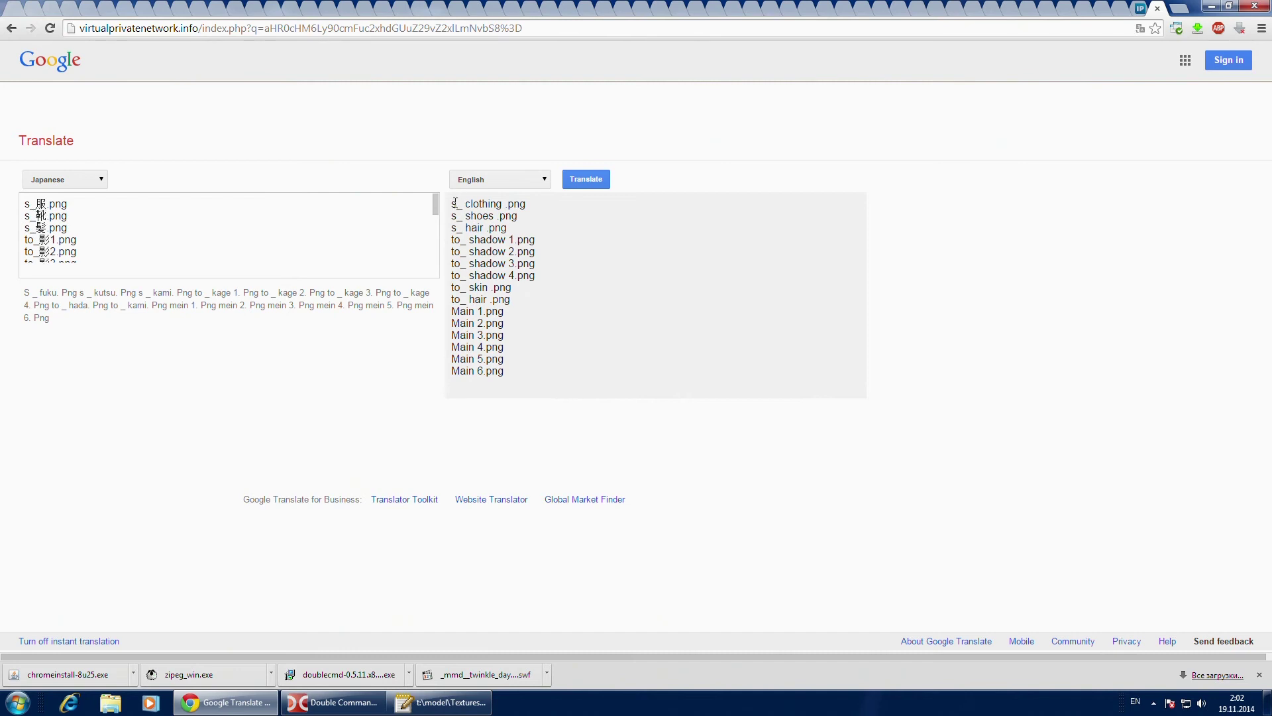
Step: Copy the whole English translation and paste it below the Japanese names in TexturesTranslate.txt
drag(453, 206, 522, 376)
key(ctrl+c)
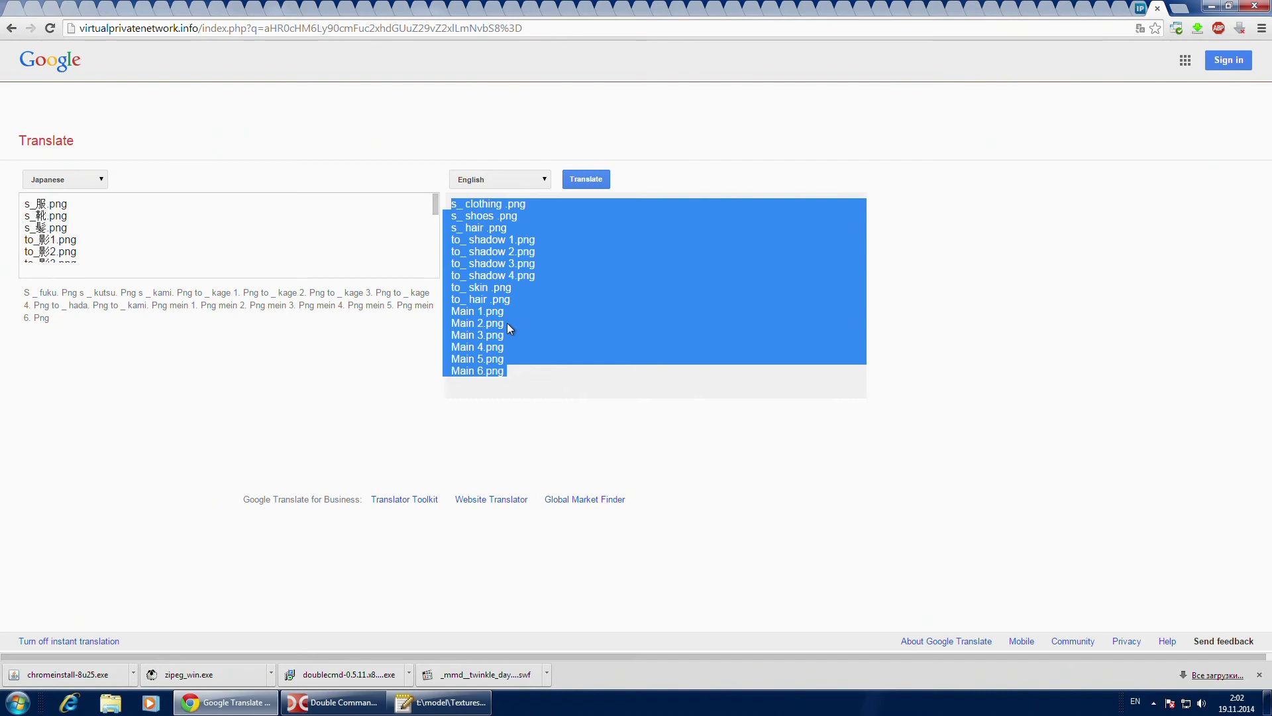
click(444, 701)
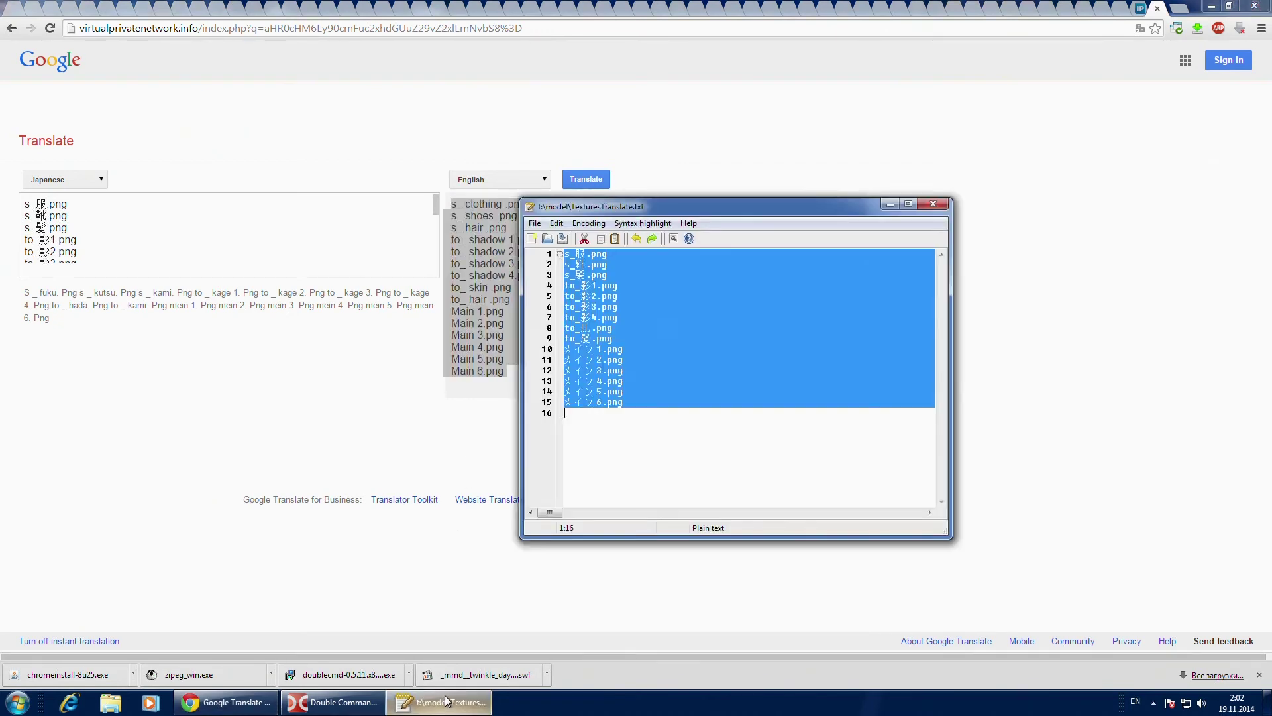
click(612, 438)
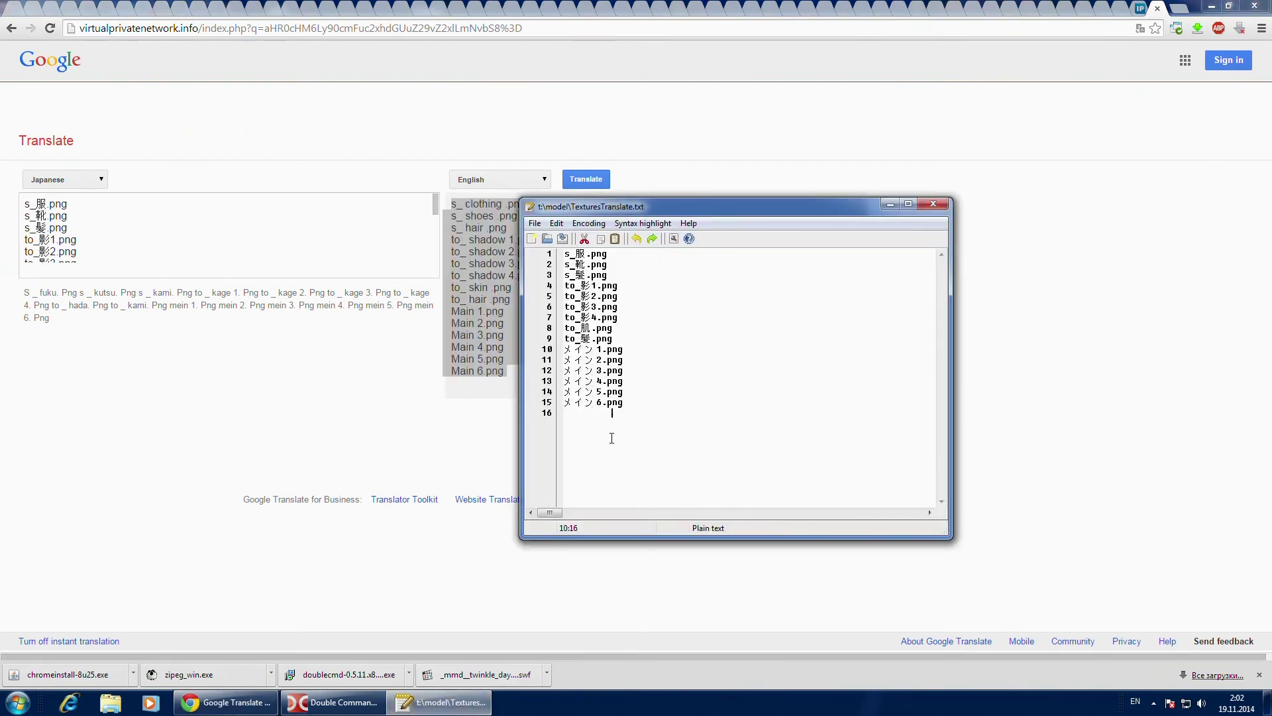
key(ctrl+v)
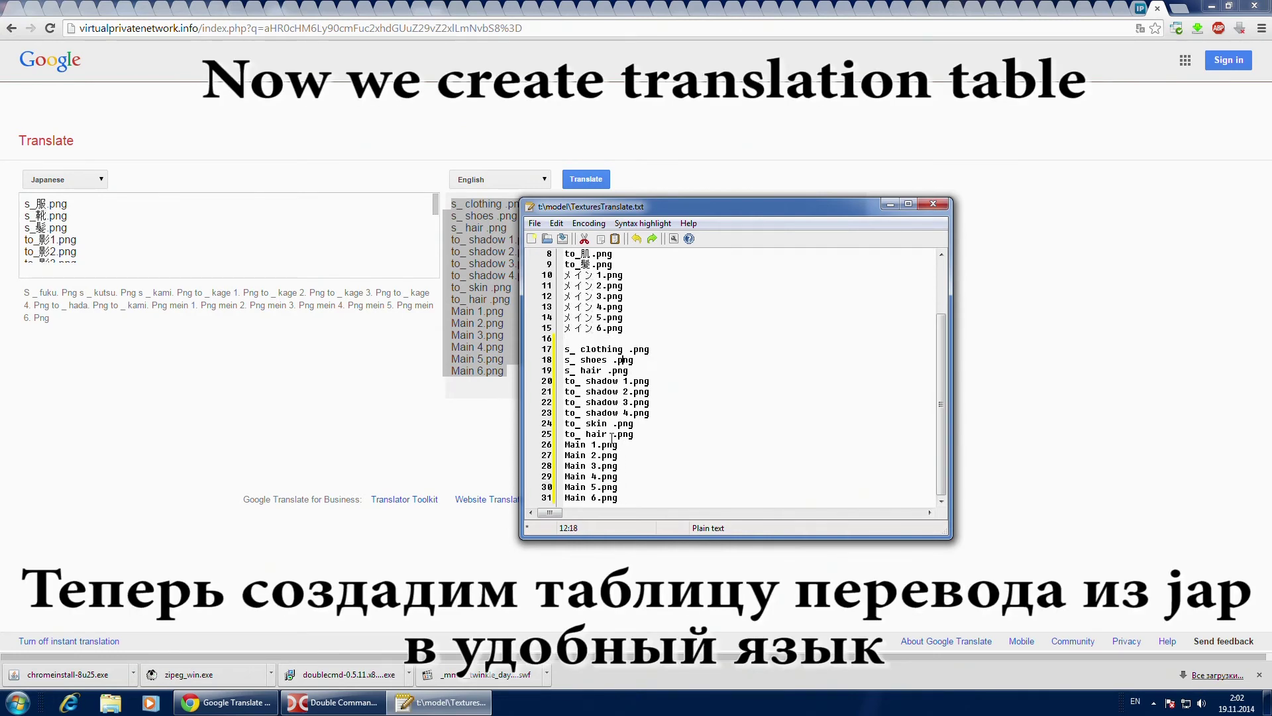
Step: Copy the translated clothing name beside s_服.png and remove its extra spaces so it reads s_clothing.png
key(shift+End)
key(ctrl+c)
key(Up)
key(Up)
key(Up)
key(Up)
key(Up)
key(Up)
key(Up)
key(Up)
key(Up)
key(Up)
key(Up)
key(Up)
key(Up)
key(Up)
key(Up)
key(Up)
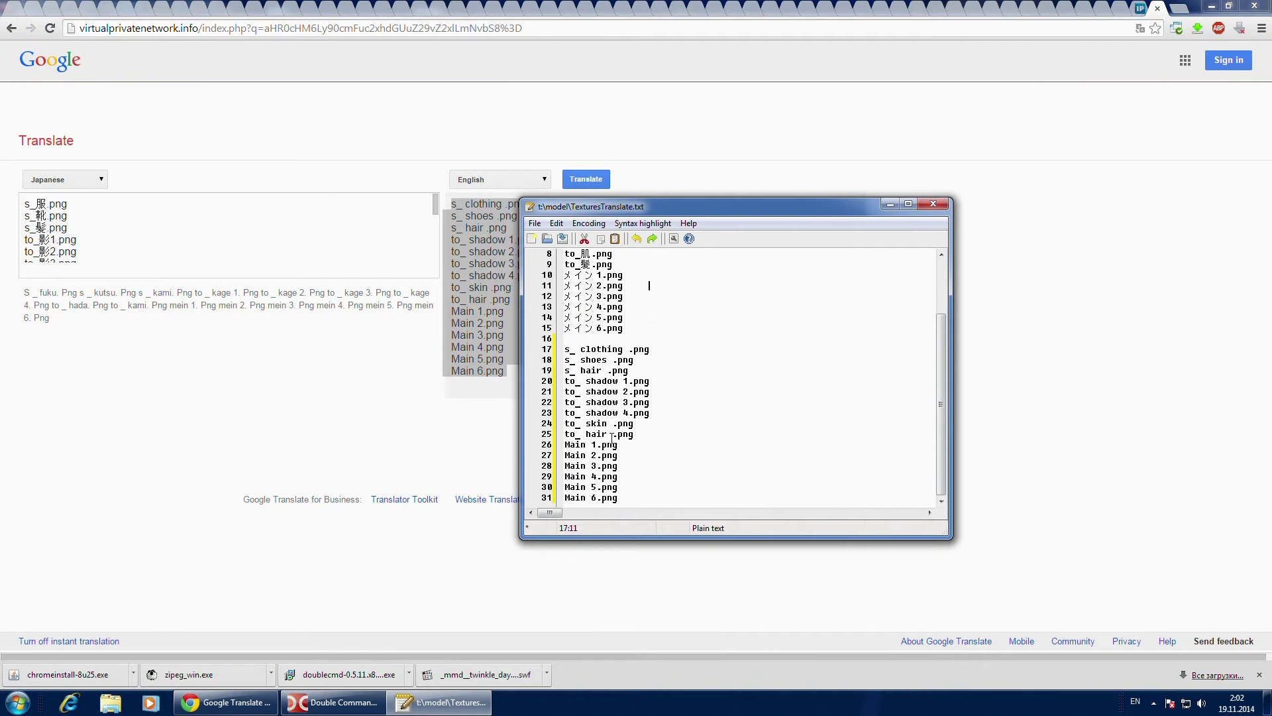
key(ctrl+v)
key(ctrl+Left)
key(ctrl+Left)
key(ctrl+Left)
key(Delete)
key(Delete)
Step: Copy the translated shoes name beside s_靴.png and remove its extra spaces so it reads s_shoes.png
key(Down)
key(Down)
key(Down)
key(Down)
key(Down)
key(Down)
key(Down)
key(Down)
key(Down)
key(Down)
key(Down)
key(Down)
key(Down)
key(Down)
key(Down)
key(Down)
key(Down)
key(Home)
key(shift+End)
key(ctrl+c)
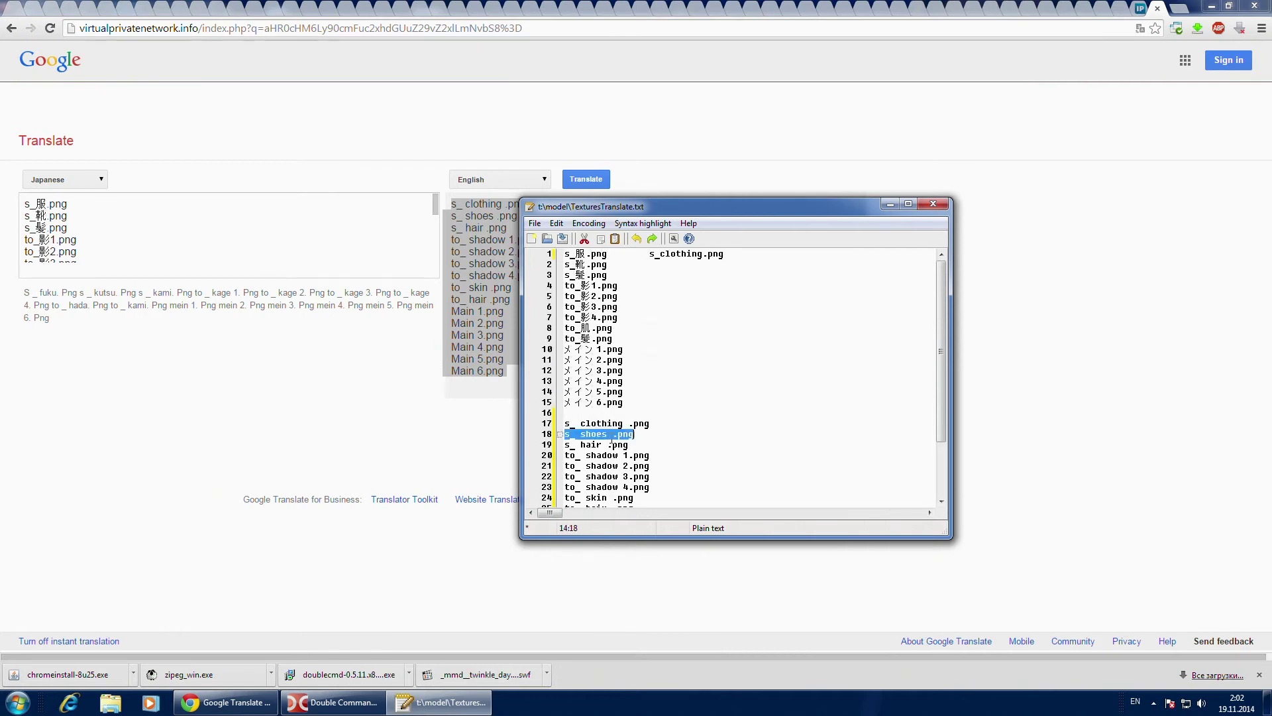
key(Up)
key(Up)
key(Up)
key(Up)
key(Up)
key(Up)
key(Up)
key(Up)
key(Up)
key(Up)
key(Up)
key(Up)
key(Up)
key(Up)
key(Up)
key(Up)
key(Right)
key(Right)
key(Right)
key(ctrl+v)
key(ctrl+Left)
key(ctrl+Left)
key(Left)
key(Delete)
key(ctrl+Right)
key(Delete)
Step: Copy the translated hair name beside s_髪.png and remove its extra spaces so it reads s_hair.png
key(Down)
key(Down)
key(Down)
key(Down)
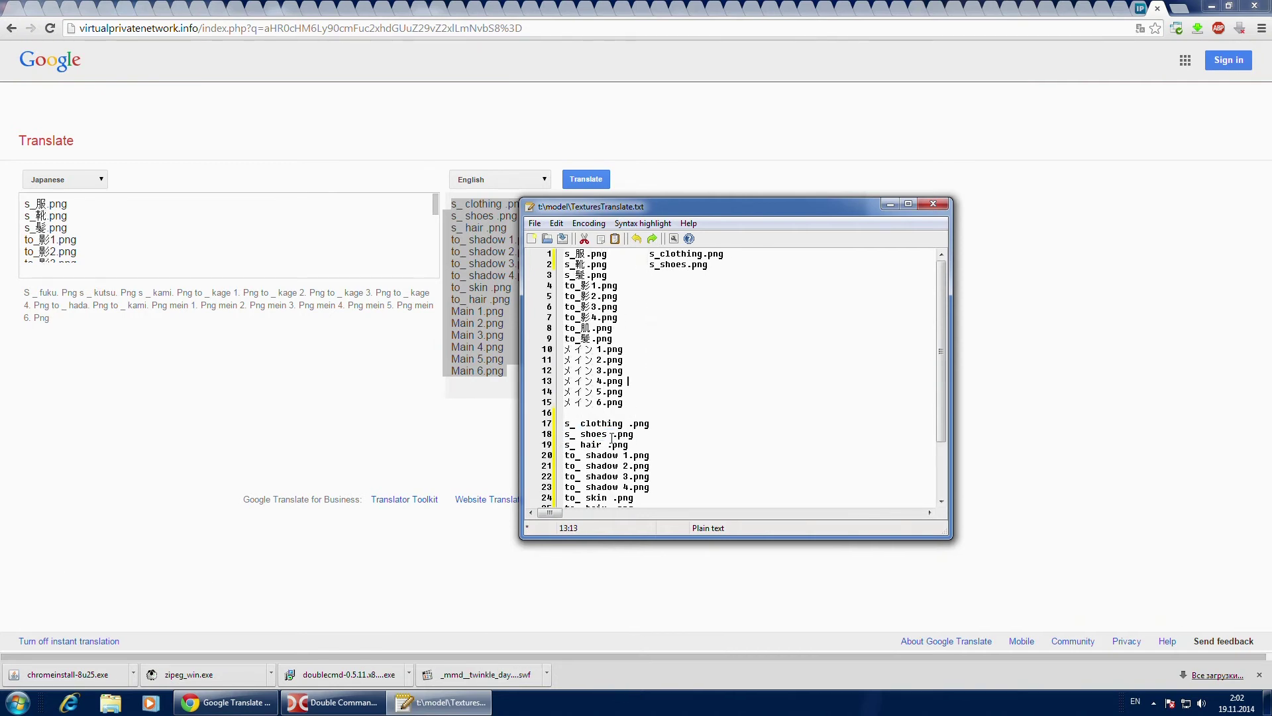
key(Up)
key(Up)
key(Up)
key(Up)
key(Up)
key(Up)
key(Up)
key(Up)
key(Up)
key(Up)
key(Right)
key(Right)
key(Right)
key(Right)
text(s_ hair .png)
key(Delete)
key(Delete)
Step: Copy the first translated shadow name beside to_影1.png as to_shadow1.png without spaces, and strip the spaces from to_shadow2.png in the English list
key(Down)
key(Down)
key(Down)
key(Down)
key(Down)
key(Down)
key(Down)
key(Down)
key(Down)
key(Down)
key(Down)
key(Down)
key(Down)
key(Down)
key(Down)
key(Down)
key(Down)
key(Home)
key(shift+End)
key(ctrl+c)
key(Up)
key(Up)
key(Up)
key(Up)
key(Up)
key(Up)
key(Up)
key(Up)
key(Up)
key(Up)
key(Up)
key(Up)
key(Up)
key(Up)
key(Up)
key(Up)
key(ctrl+v)
key(ctrl+Left)
key(ctrl+Left)
key(ctrl+Left)
key(Left)
key(Delete)
key(ctrl+Right)
key(BackSpace)
key(ctrl+Right)
key(BackSpace)
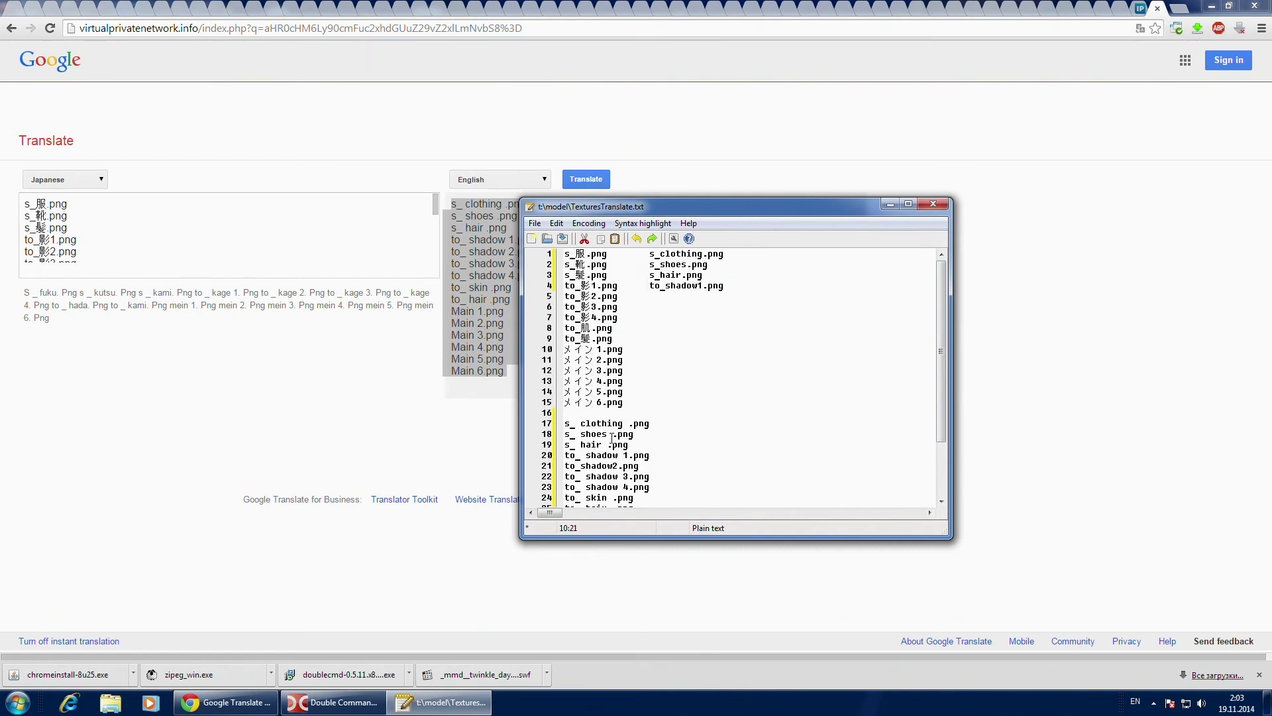
Step: Remove the extra spaces from the third and fourth shadow names in the English list so they read to_shadow3.png and to_shadow4.png
key(Down)
key(ctrl+Left)
key(BackSpace)
key(Down)
key(Delete)
key(Down)
key(Delete)
key(Up)
key(Up)
key(ctrl+Right)
key(BackSpace)
key(Down)
key(Delete)
Step: Remove the extra spaces from the skin and hair names in the English list so they read to_skin.png and to_hair.png
key(Down)
key(Left)
key(Left)
key(Delete)
key(Down)
key(Down)
key(Up)
key(ctrl+Left)
key(BackSpace)
key(ctrl+Right)
key(BackSpace)
Step: Remove the space before the number in all six main names in the English list so they read Main1.png through Main6.png
key(Down)
key(Left)
key(Left)
key(Left)
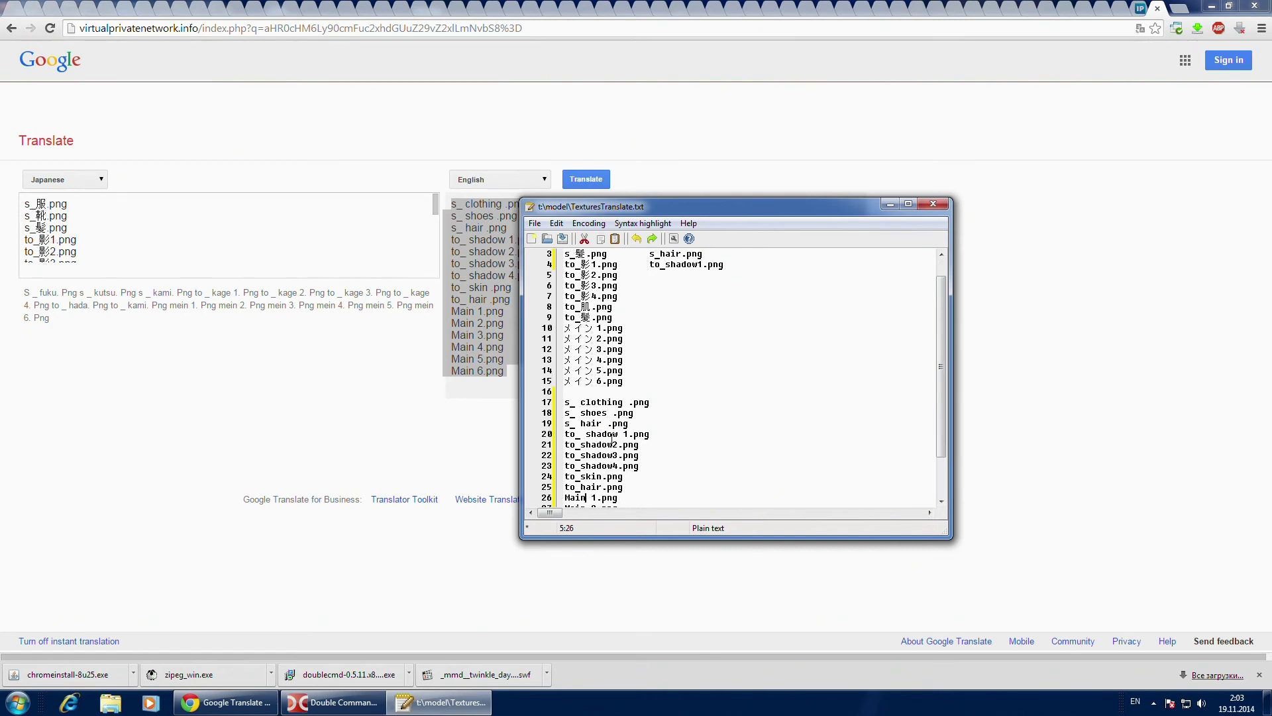
key(Delete)
key(Down)
key(Down)
key(Down)
key(Down)
key(Down)
key(Up)
key(Up)
key(Up)
key(Up)
key(Delete)
key(Down)
key(Delete)
key(Down)
key(Delete)
key(Down)
key(Delete)
key(Down)
key(Delete)
Step: Remove the extra spaces from the first shadow name in the English list so it reads to_shadow1.png
key(Up)
key(Up)
key(Up)
key(Up)
key(Up)
key(Up)
key(Up)
key(Up)
key(Up)
key(Up)
key(Up)
key(Up)
key(Up)
key(Up)
key(Up)
key(Up)
key(Up)
key(Up)
key(Up)
key(Up)
key(Down)
key(Down)
key(Down)
key(Down)
key(Down)
key(Down)
key(Down)
key(Down)
key(Down)
key(Down)
key(Down)
key(Down)
key(Down)
key(Down)
key(Down)
key(Down)
key(Down)
key(Down)
key(Up)
key(ctrl+Right)
key(BackSpace)
key(ctrl+Right)
key(BackSpace)
Step: Copy to_shadow2.png from the English list beside to_影2.png
drag(639, 445, 559, 444)
key(ctrl+c)
click(649, 274)
key(ctrl+v)
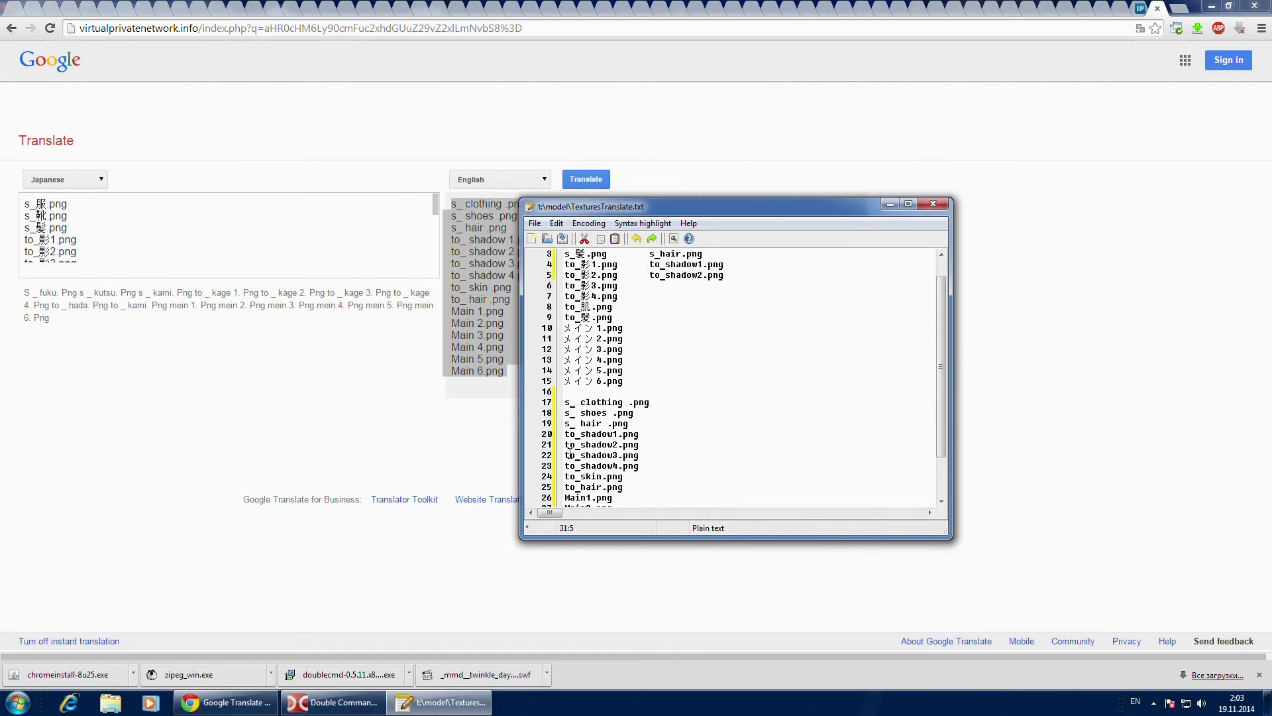
Step: Copy to_shadow3.png and to_shadow4.png from the English list beside to_影3.png and to_影4.png
triple_click(570, 454)
key(ctrl+c)
click(650, 285)
key(ctrl+v)
triple_click(576, 465)
key(ctrl+c)
click(653, 296)
key(ctrl+v)
Step: Copy to_skin.png beside to_肌.png and to_hair.png beside to_髪.png
triple_click(579, 476)
key(ctrl+c)
click(650, 306)
key(ctrl+v)
triple_click(572, 486)
key(ctrl+c)
click(650, 317)
key(ctrl+v)
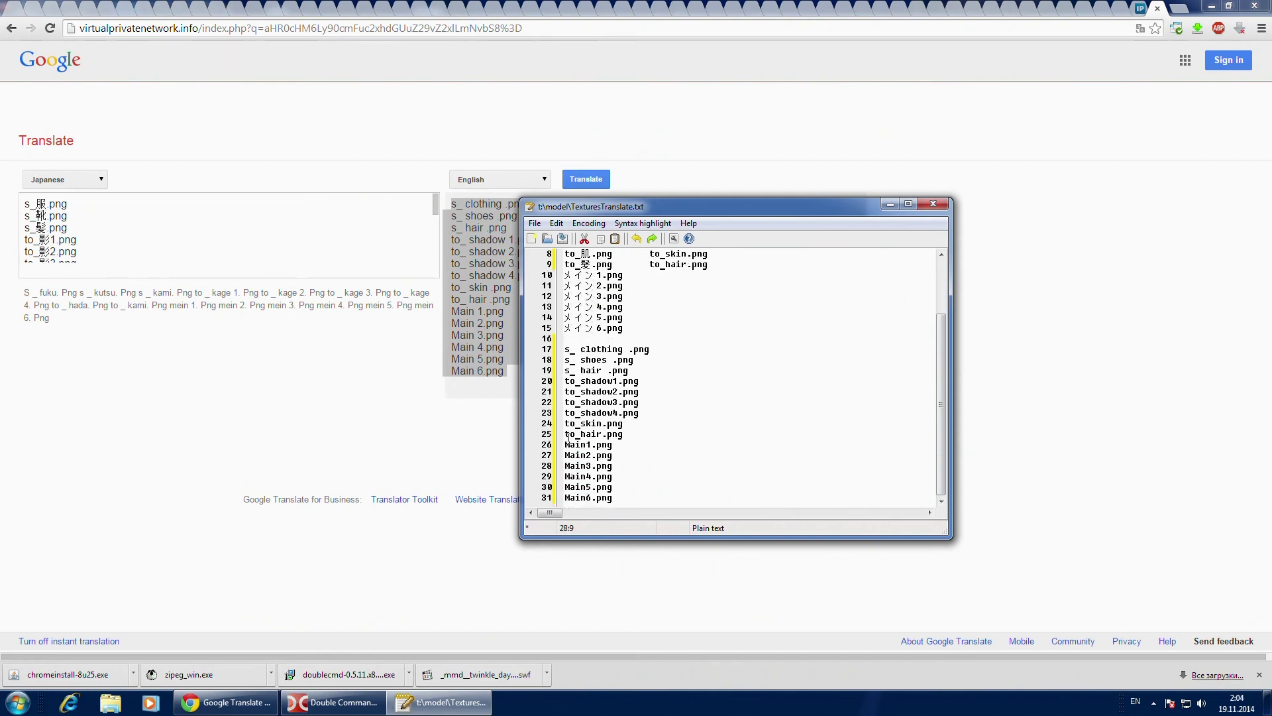
Step: Change the capital M to lowercase in the six main names of the English list so they read main1.png through main6.png
click(568, 443)
key(BackSpace)
text(m)
key(Down)
key(BackSpace)
key(m)
key(Down)
key(BackSpace)
key(m)
key(Down)
key(BackSpace)
key(m)
key(Down)
key(BackSpace)
key(m)
key(Down)
key(BackSpace)
key(m)
Step: Copy main1.png and main2.png from the English list beside メイン1.png and メイン2.png
triple_click(567, 445)
key(ctrl+c)
click(649, 274)
key(ctrl+v)
triple_click(576, 454)
key(ctrl+c)
click(650, 285)
key(ctrl+v)
Step: Reuse the copied main2.png name beside メイン3.png and change its number so it reads main3.png
key(Down)
key(ctrl+v)
key(Left)
key(Left)
key(Left)
key(Left)
key(Left)
key(Delete)
text(3)
Step: Reuse the copied main2.png name beside メイン4.png and change its number so it reads main4.png
key(Down)
key(ctrl+v)
key(Left)
key(Left)
key(Left)
key(Left)
key(Left)
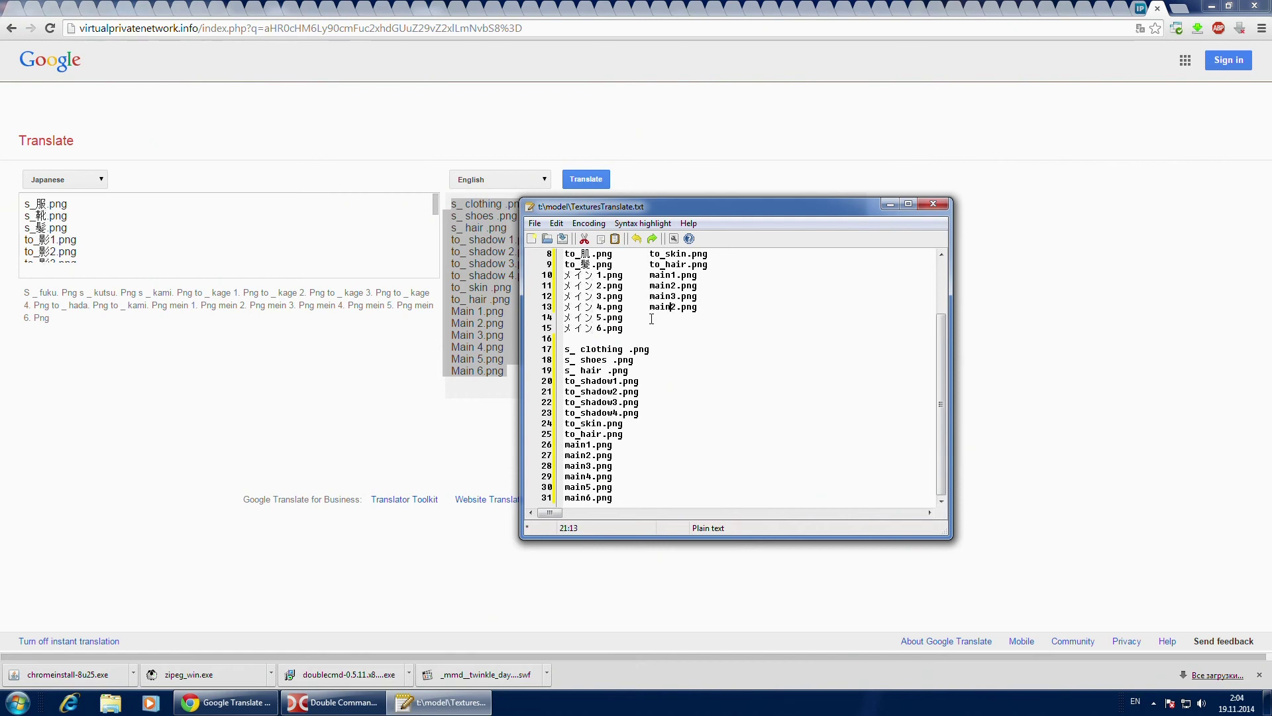
Step: Reuse the copied name beside メイン5.png and change its number so it reads main5.png
key(ctrl+v)
key(Left)
key(Left)
key(Left)
key(Left)
key(BackSpace)
text(5)
Step: Reuse the copied name beside メイン6.png and change its number so it reads main6.png
key(Down)
key(ctrl+v)
key(Left)
key(Left)
key(Left)
key(Left)
key(BackSpace)
text(6)
Step: Save TexturesTranslate.txt, then shrink and reposition its window so the Japanese-to-English name table stays in view
key(ctrl+Home)
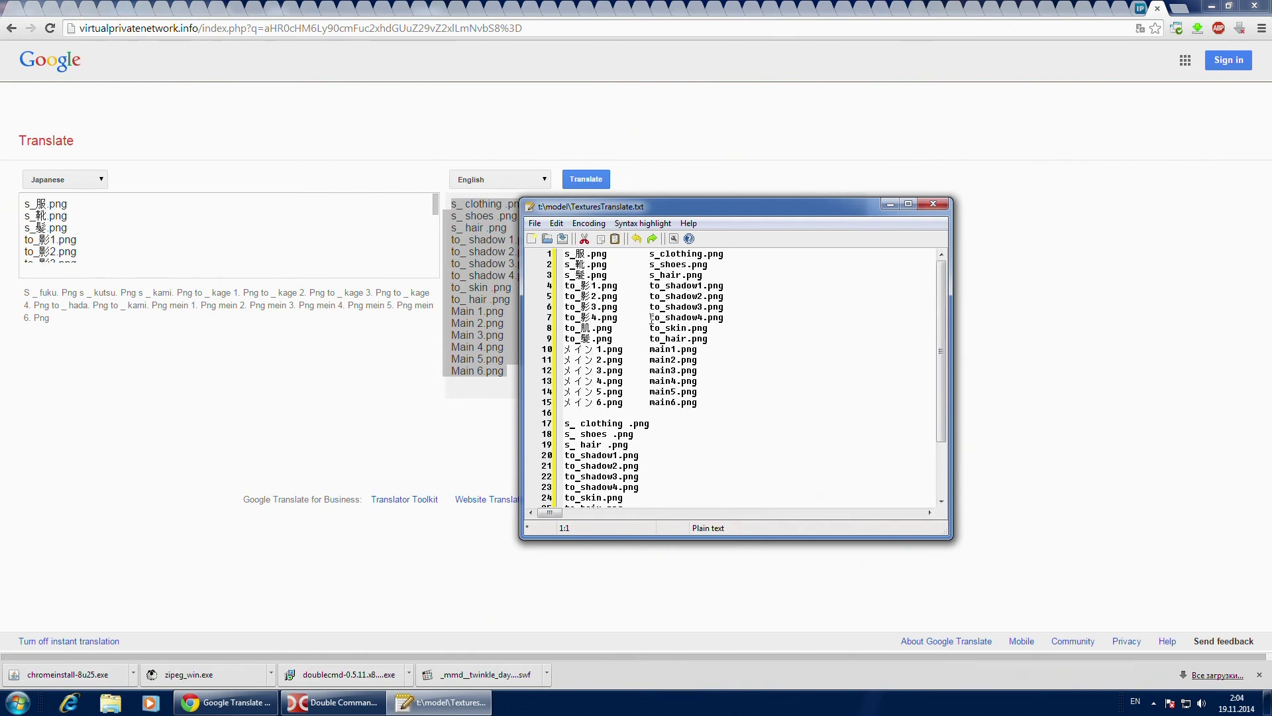
click(562, 239)
drag(951, 537, 861, 448)
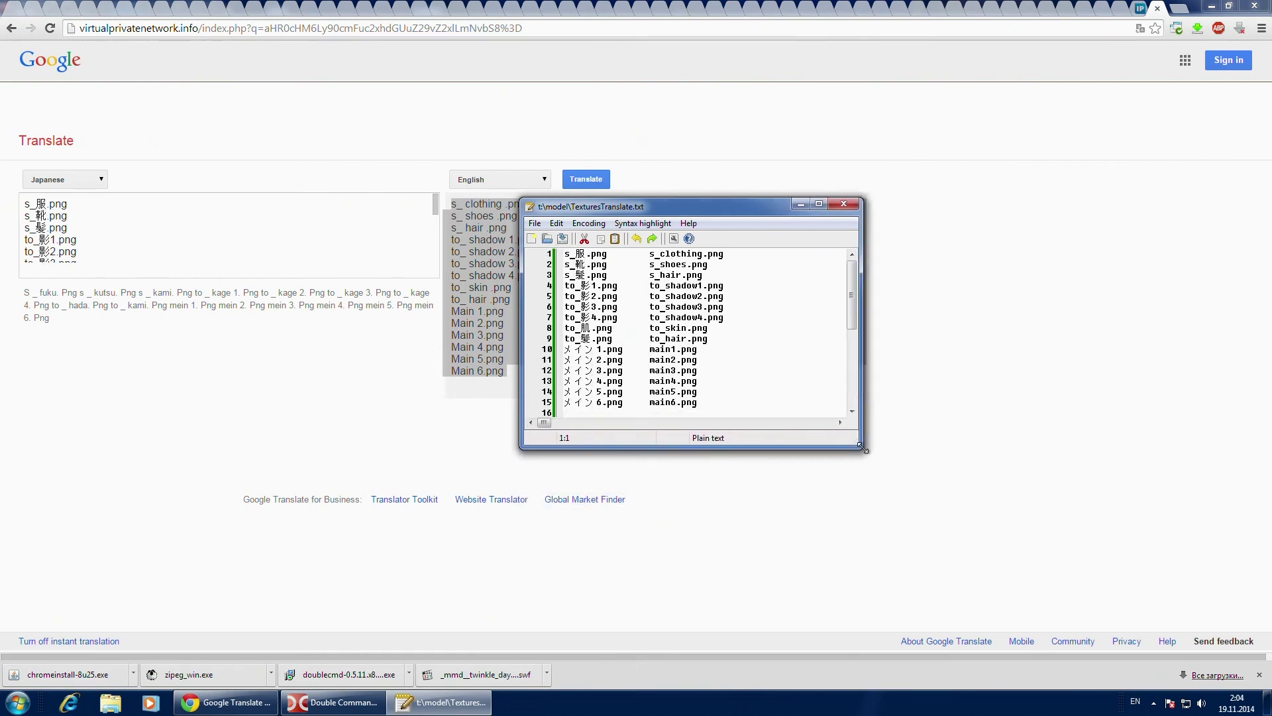
drag(627, 205, 779, 162)
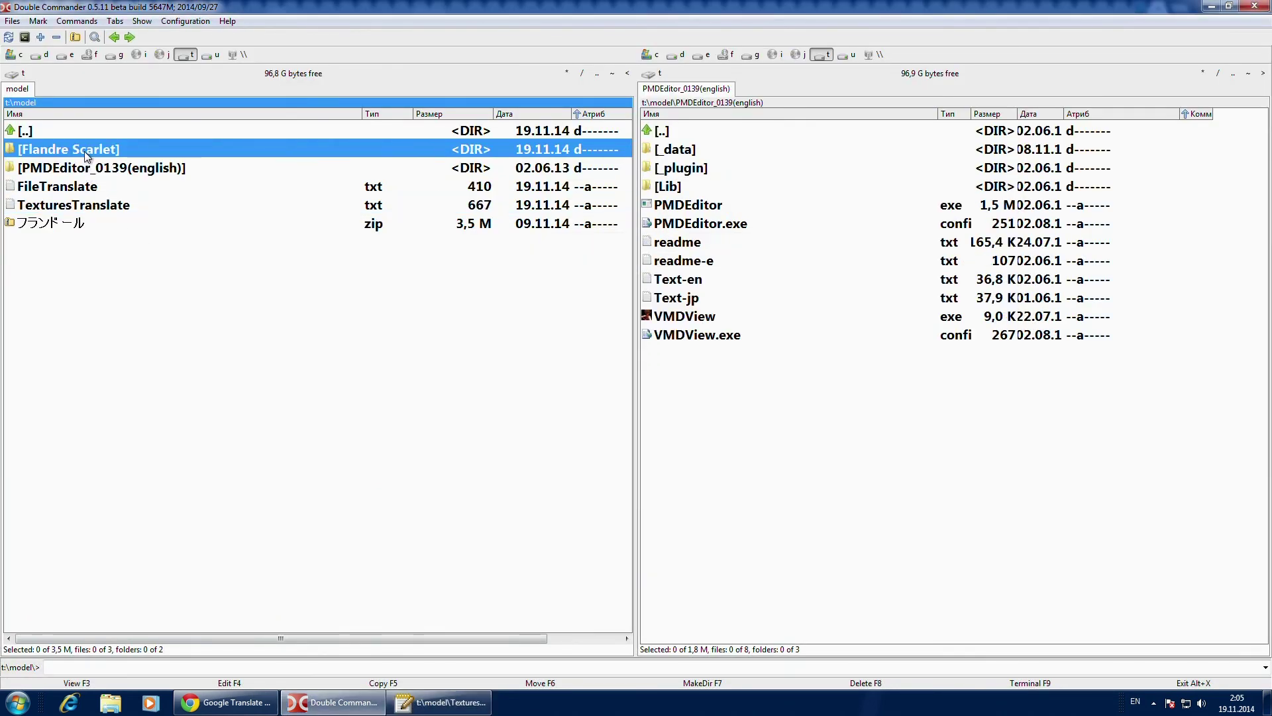
Step: In Double Commander, open the tex folder inside Flandre Scarlet\Flandre Scarlet Doll S
double_click(85, 152)
double_click(85, 149)
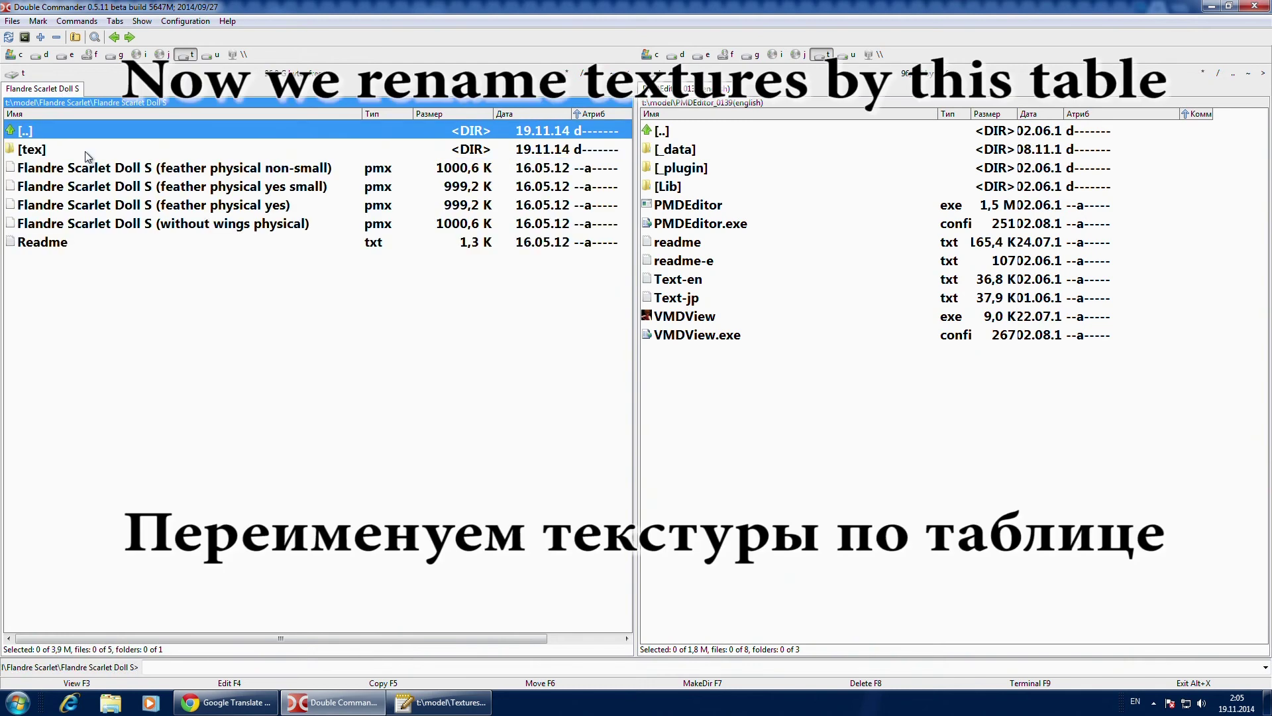
double_click(85, 151)
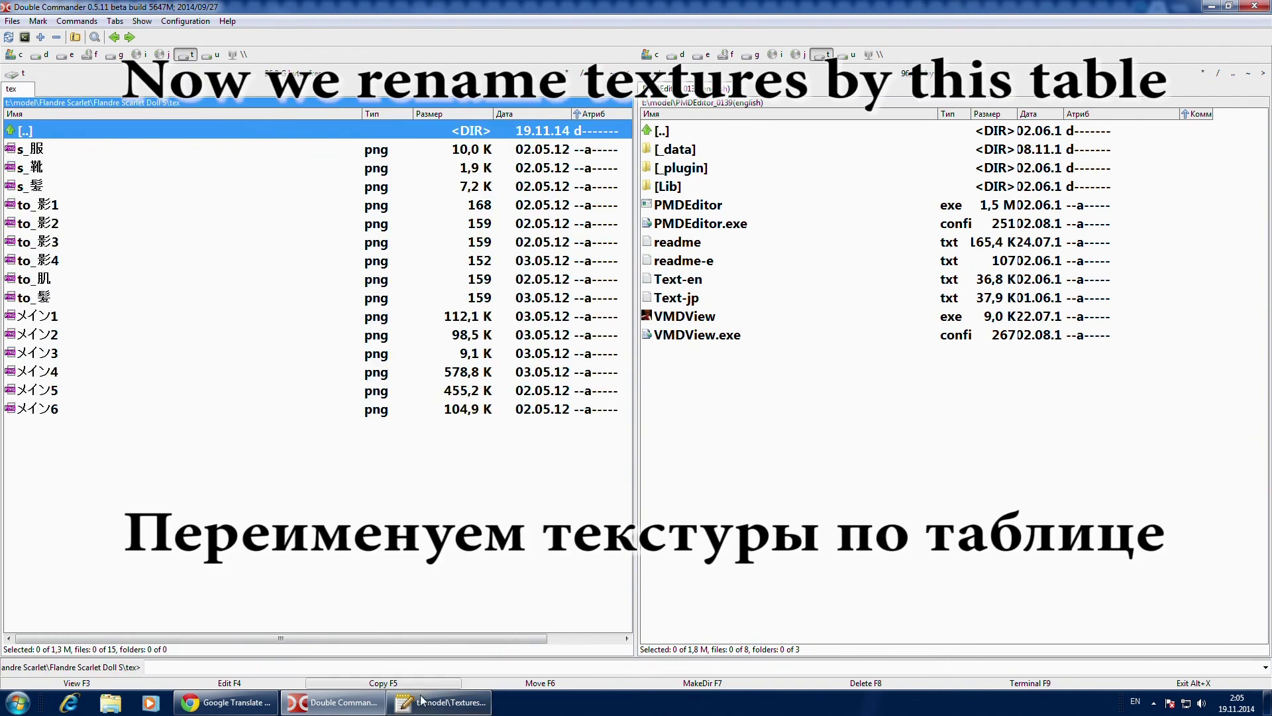
Step: Copy s_clothing.png from the table in TexturesTranslate.txt and rename the texture s_服.png with it
click(442, 701)
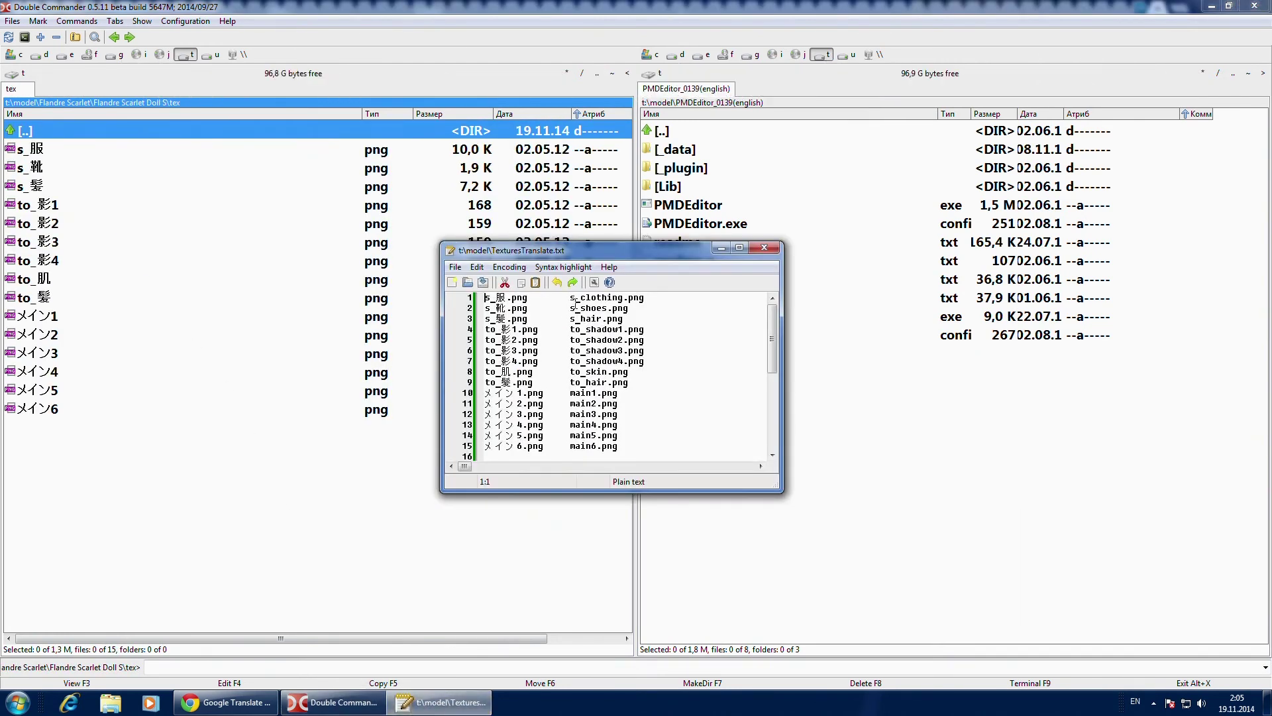
drag(571, 298, 623, 324)
key(ctrl+c)
click(104, 151)
key(F2)
key(ctrl+v)
key(Return)
Step: Copy s_shoes.png from the table and rename the texture s_靴.png with it
click(442, 701)
key(ctrl+c)
click(61, 171)
key(F2)
key(ctrl+v)
key(Return)
Step: Copy s_hair.png from the table and rename the texture s_髪.png with it
click(442, 702)
key(ctrl+c)
click(79, 186)
key(shift+F6)
key(ctrl+v)
key(Return)
Step: Copy to_shadow1.png from the table and rename the texture to_影1.png with it
click(442, 702)
key(ctrl+c)
click(65, 205)
key(shift+F6)
key(ctrl+v)
key(Return)
Step: Rename the texture to_影2.png as to_shadow2.png, reusing the copied to_shadow1.png name with its number changed
click(72, 223)
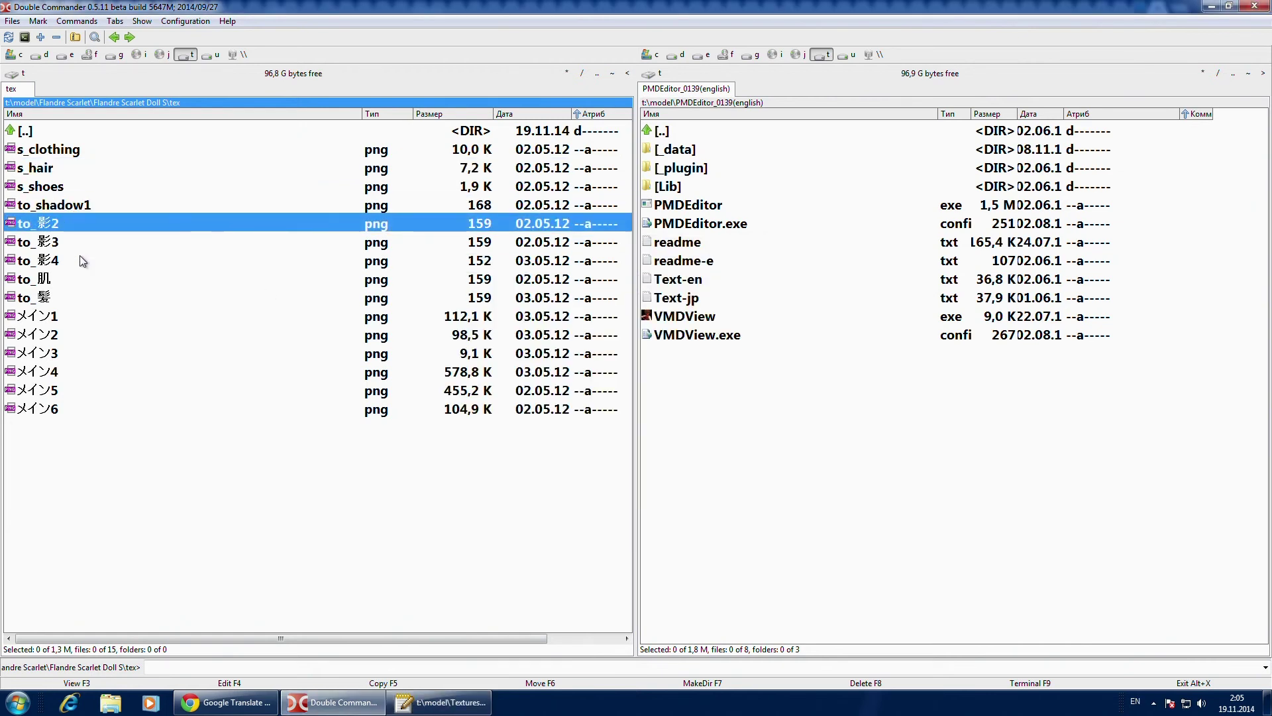
key(shift+F6)
key(ctrl+v)
key(Left)
key(Left)
key(Left)
key(Left)
key(BackSpace)
text(2)
key(Return)
Step: Rename the textures to_影3.png and to_影4.png as to_shadow3.png and to_shadow4.png, reusing the copied name with the number changed
click(77, 243)
key(shift+F6)
key(ctrl+v)
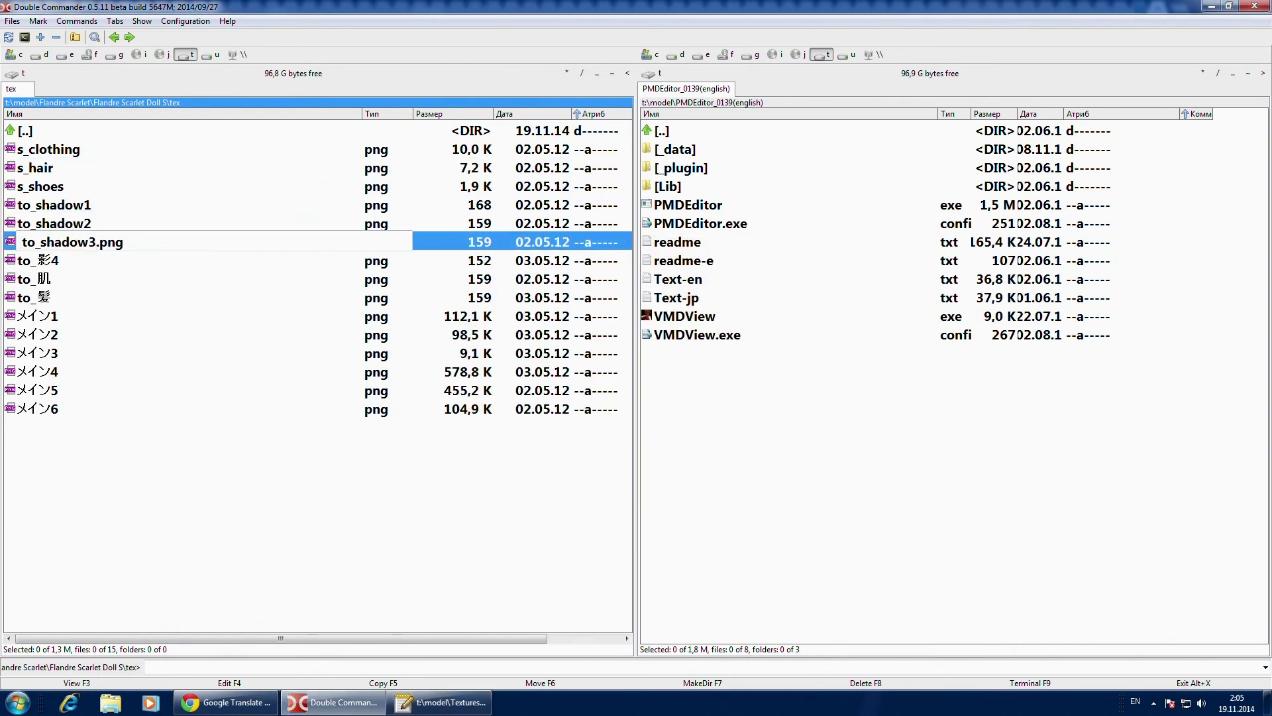
key(Return)
key(Down)
key(shift+F6)
key(ctrl+v)
key(BackSpace)
text(4)
key(Return)
Step: Copy to_skin.png from the table in TexturesTranslate.txt and rename the texture to_肌.png with it
click(442, 702)
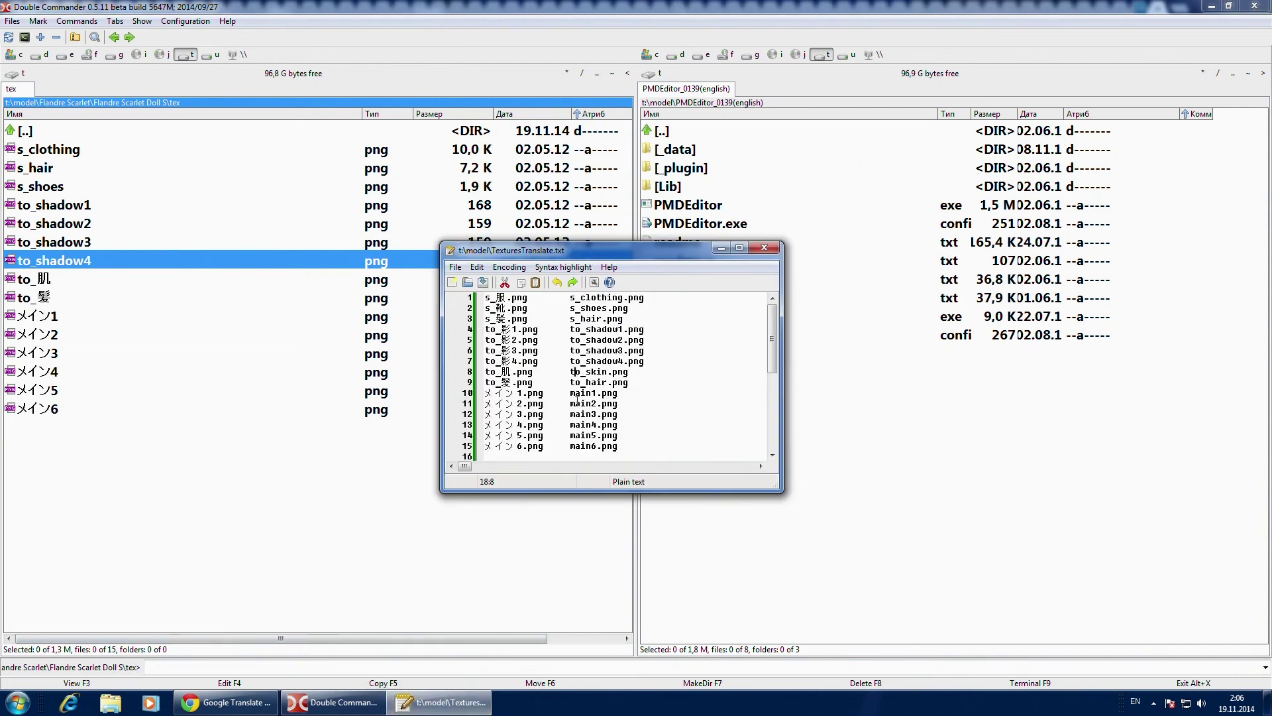
key(ctrl+c)
drag(570, 371, 618, 394)
key(alt+Tab)
key(Down)
key(shift+F6)
key(ctrl+v)
key(Return)
Step: Copy to_hair.png from the table and rename the texture to_髪.png with it
key(alt+Tab)
key(ctrl+c)
key(alt+Tab)
key(Down)
key(shift+F6)
key(ctrl+v)
key(Return)
Step: Copy main1.png from the table and rename the texture メイン1.png with it
key(alt+Tab)
click(570, 394)
key(ctrl+c)
click(70, 320)
key(shift+F6)
key(ctrl+v)
key(Return)
Step: Rename the texture メイン2.png as main2.png, reusing the copied main1.png name with its number changed
key(Down)
key(Down)
key(Down)
key(Down)
key(Down)
key(Down)
key(Down)
key(Down)
key(Down)
key(Down)
key(shift+F6)
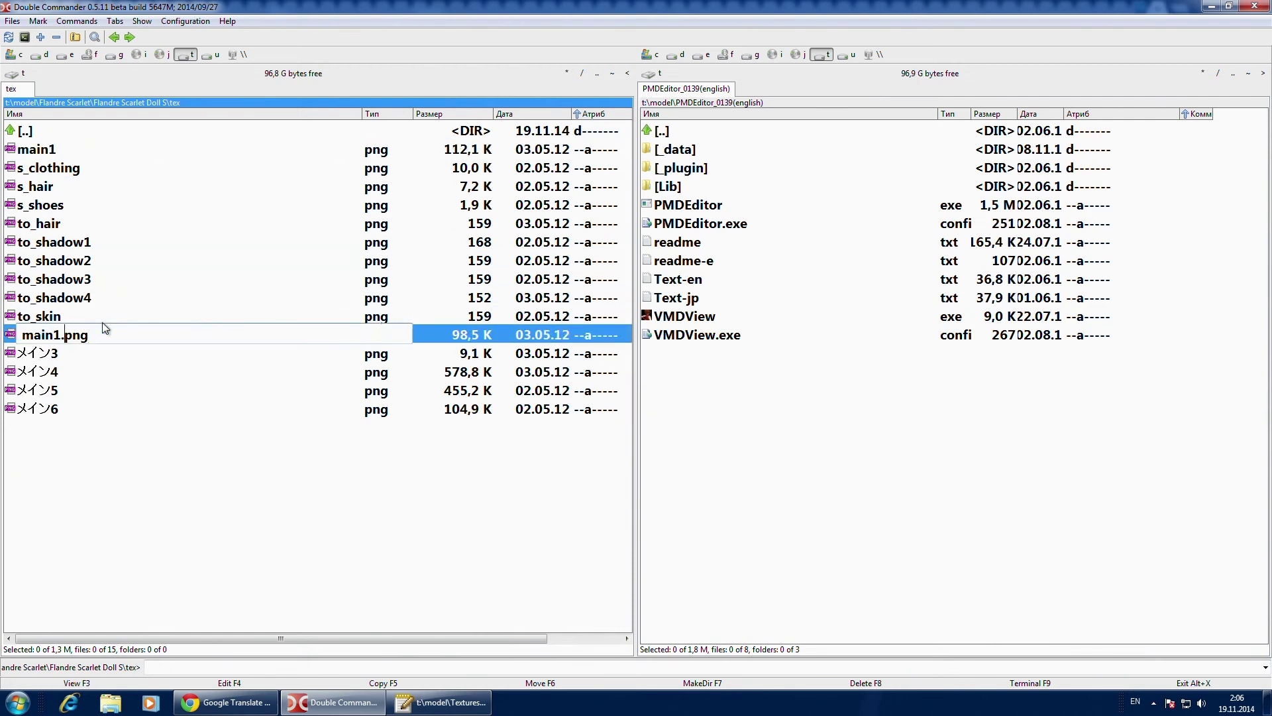
key(BackSpace)
text(2)
key(Return)
Step: Rename the texture メイン3.png as main3.png, reusing the copied name with its number changed
key(Down)
key(shift+F6)
key(ctrl+v)
key(BackSpace)
text(3)
key(Return)
key(Down)
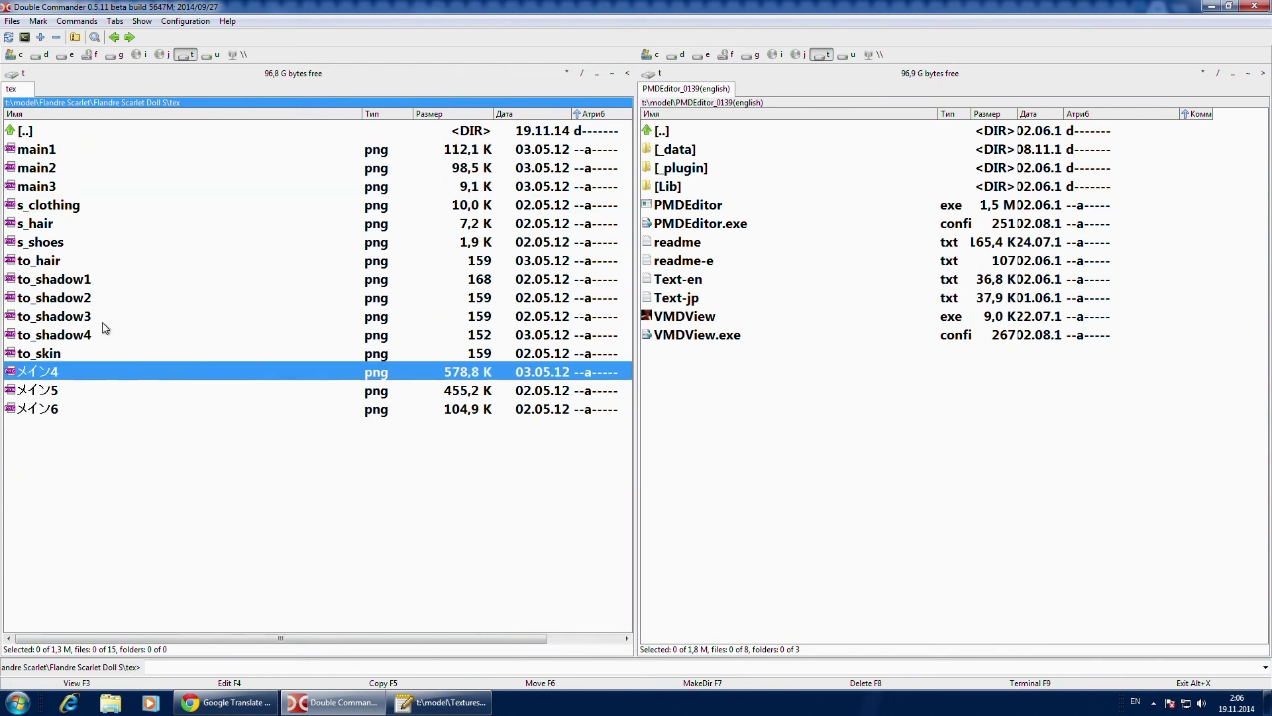
Step: Rename the texture メイン4.png as main4.png, reusing the copied main1.png name with its number changed
key(shift+F6)
key(ctrl+v)
key(BackSpace)
text(4)
key(Return)
key(Down)
Step: Rename the texture メイン5.png as main5.png, reusing the copied name with its number changed
key(shift+F6)
key(ctrl+v)
key(BackSpace)
text(5)
key(Return)
key(Down)
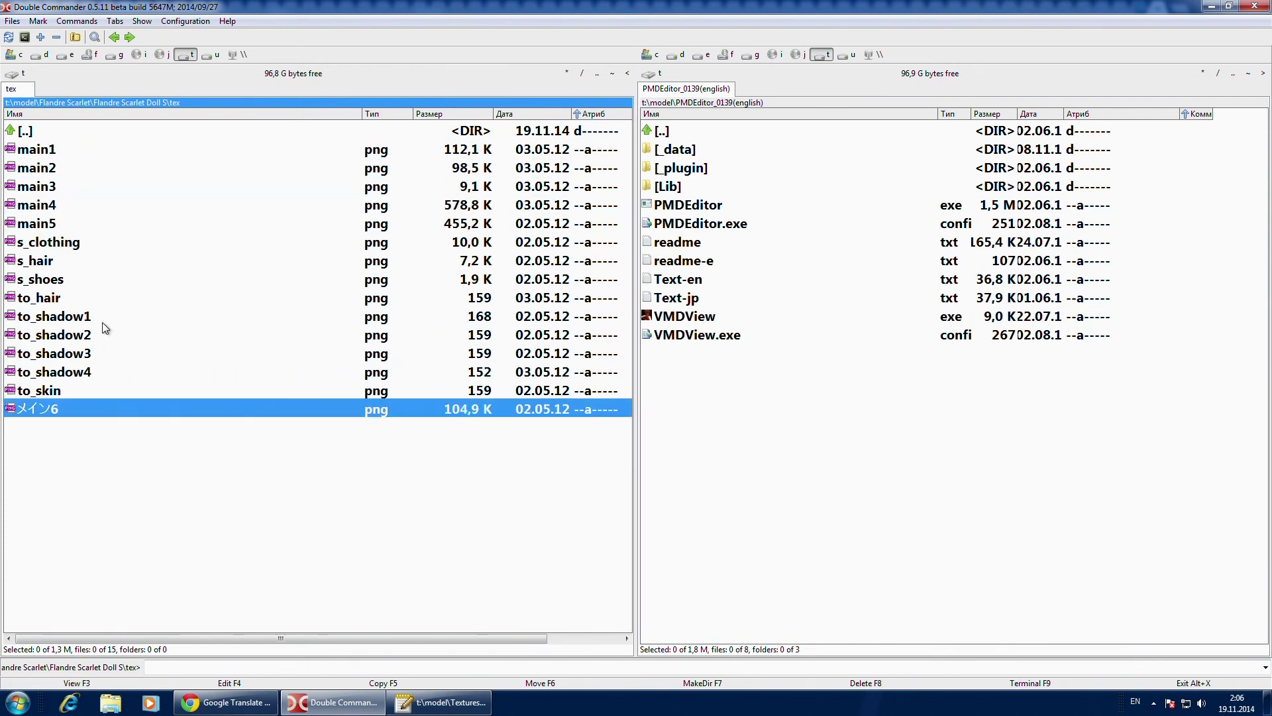
Step: Rename the texture メイン6.png as main6.png, reusing the copied name with its number changed
key(shift+F6)
key(ctrl+v)
key(BackSpace)
text(6)
key(Return)
Step: Leave the PMDEditor folder in the second file list and open Flandre Scarlet\Flandre Scarlet Doll S there
click(42, 129)
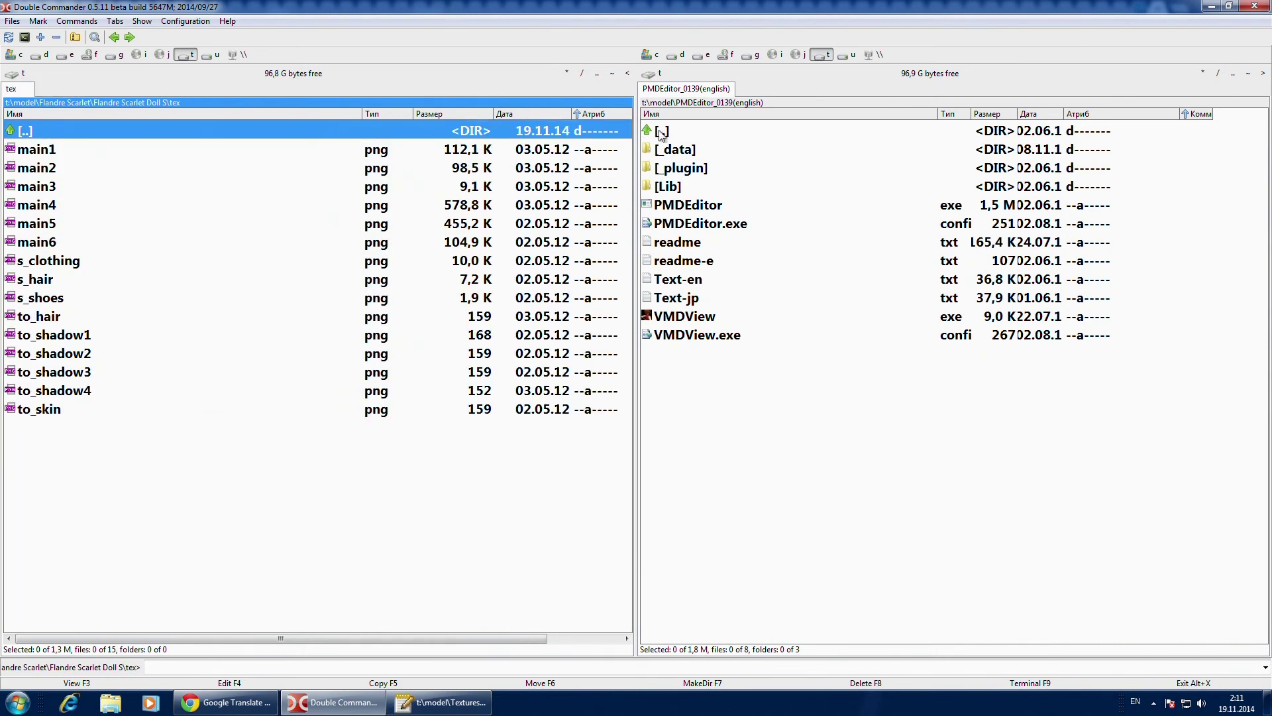
double_click(672, 132)
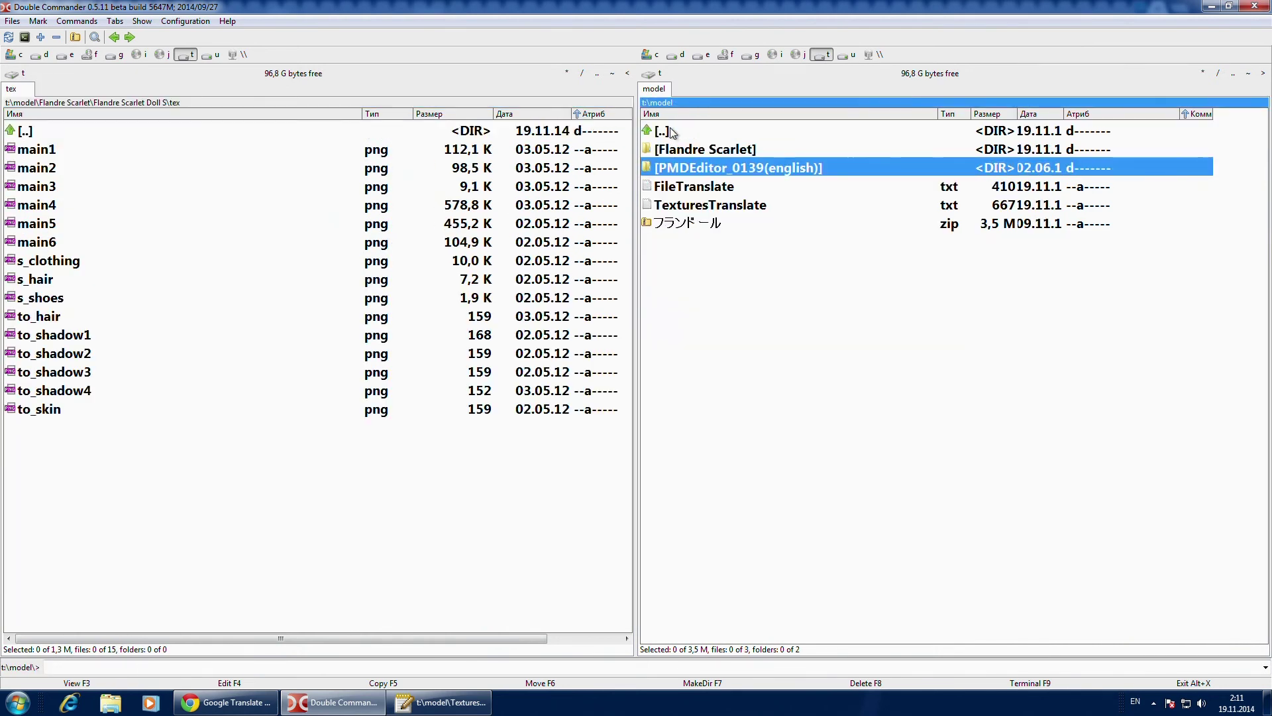
click(711, 153)
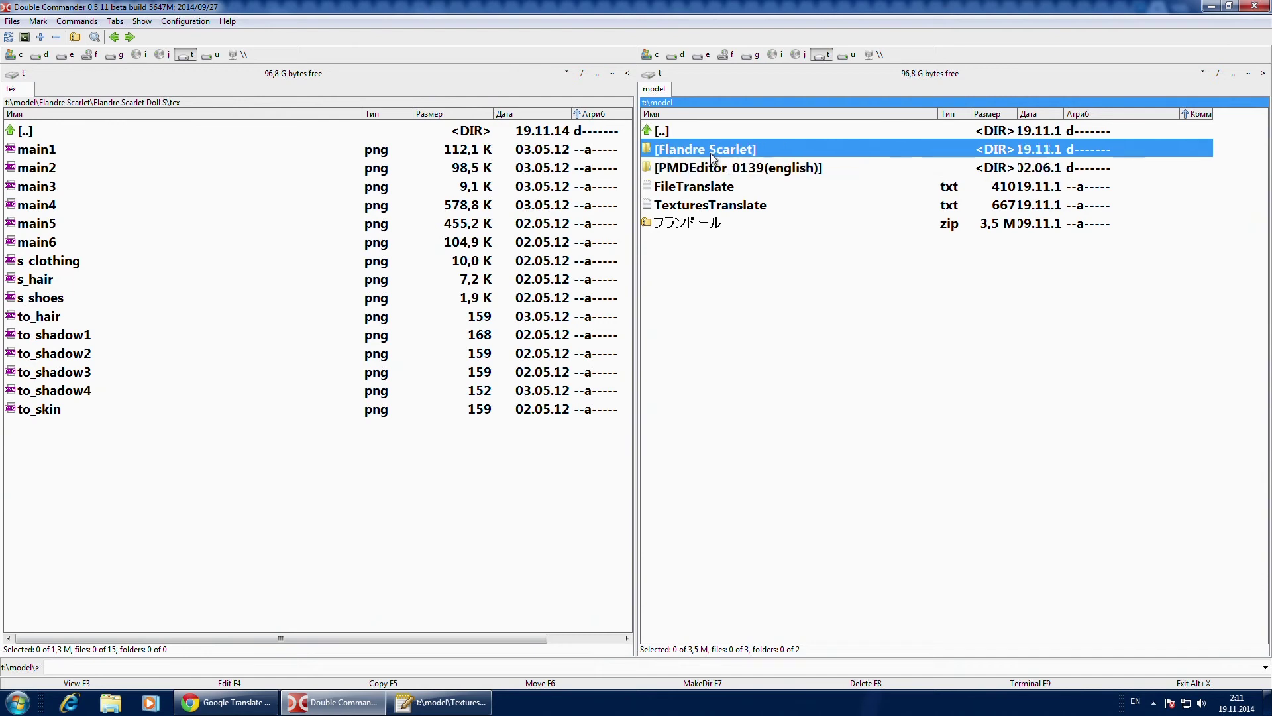
double_click(710, 150)
double_click(711, 149)
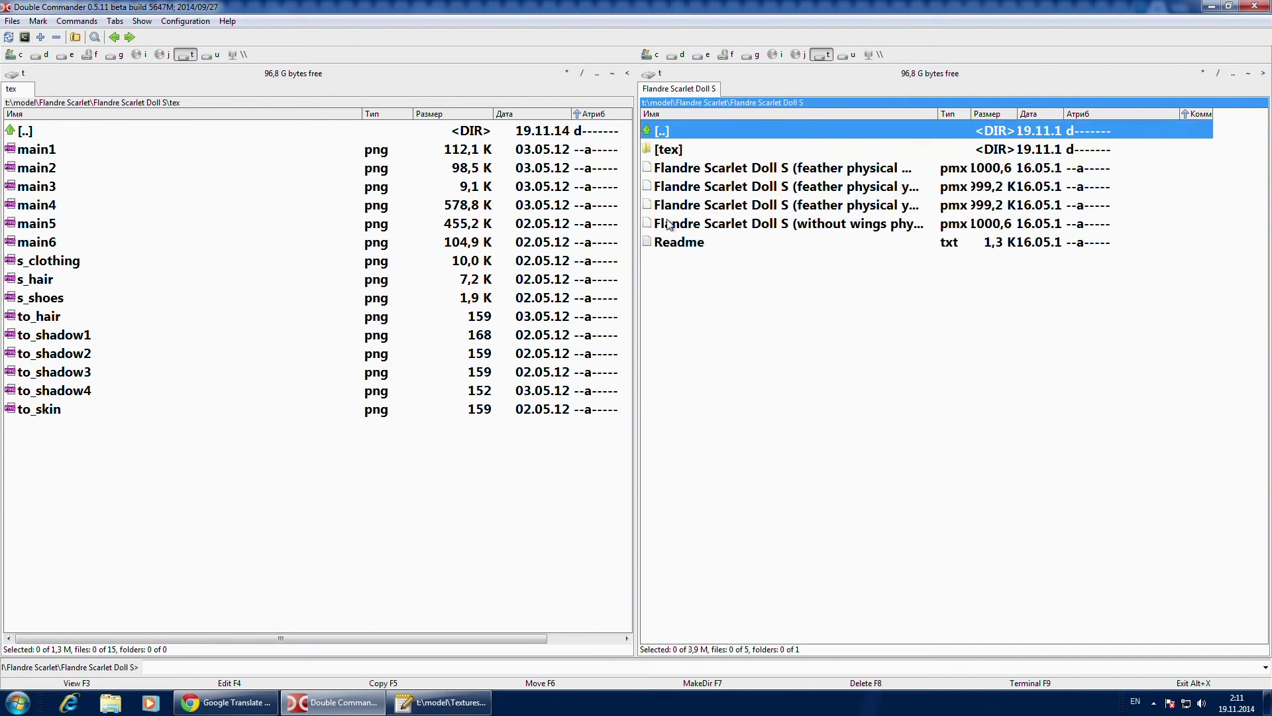
Step: Select all the renamed png textures in the tex folder and copy them into the model's Flandre Scarlet Doll S folder
click(113, 153)
key(Insert)
key(Insert)
key(Insert)
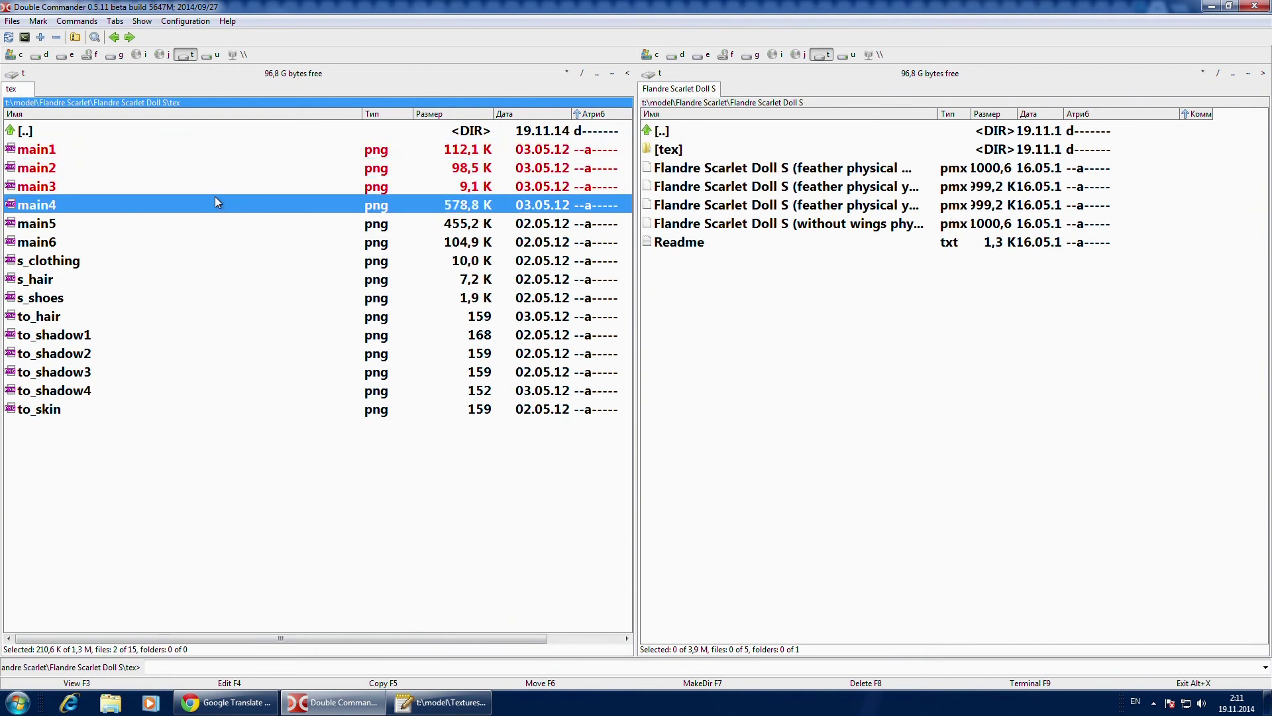
key(Insert)
key(Insert)
key(Insert)
key(Insert)
key(Insert)
key(Insert)
key(Insert)
key(Insert)
key(Insert)
key(Insert)
key(Insert)
key(Insert)
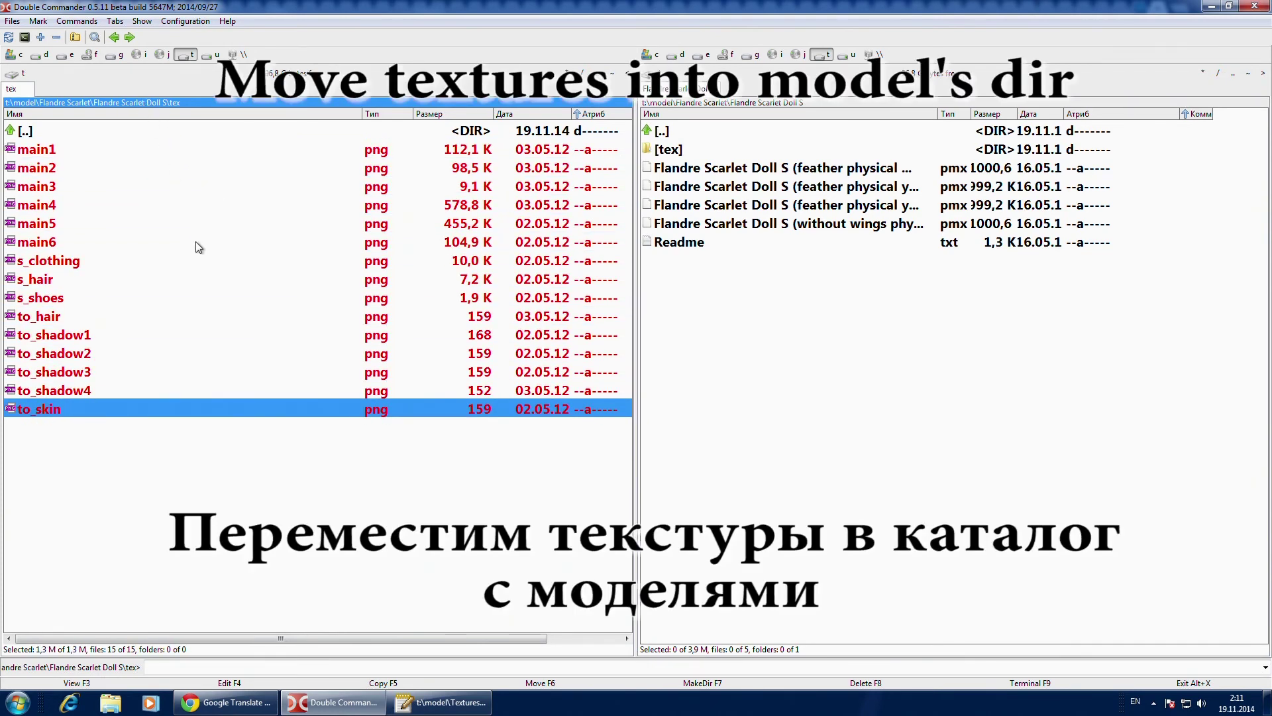
click(391, 683)
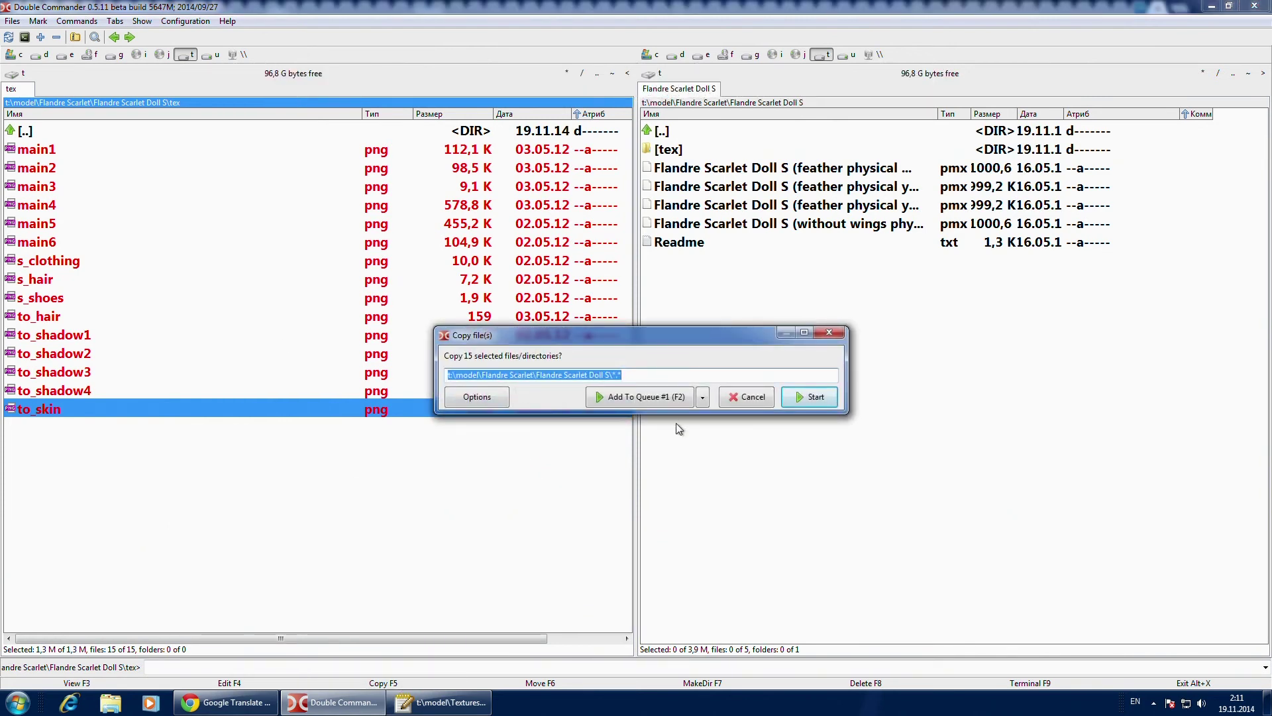
click(802, 399)
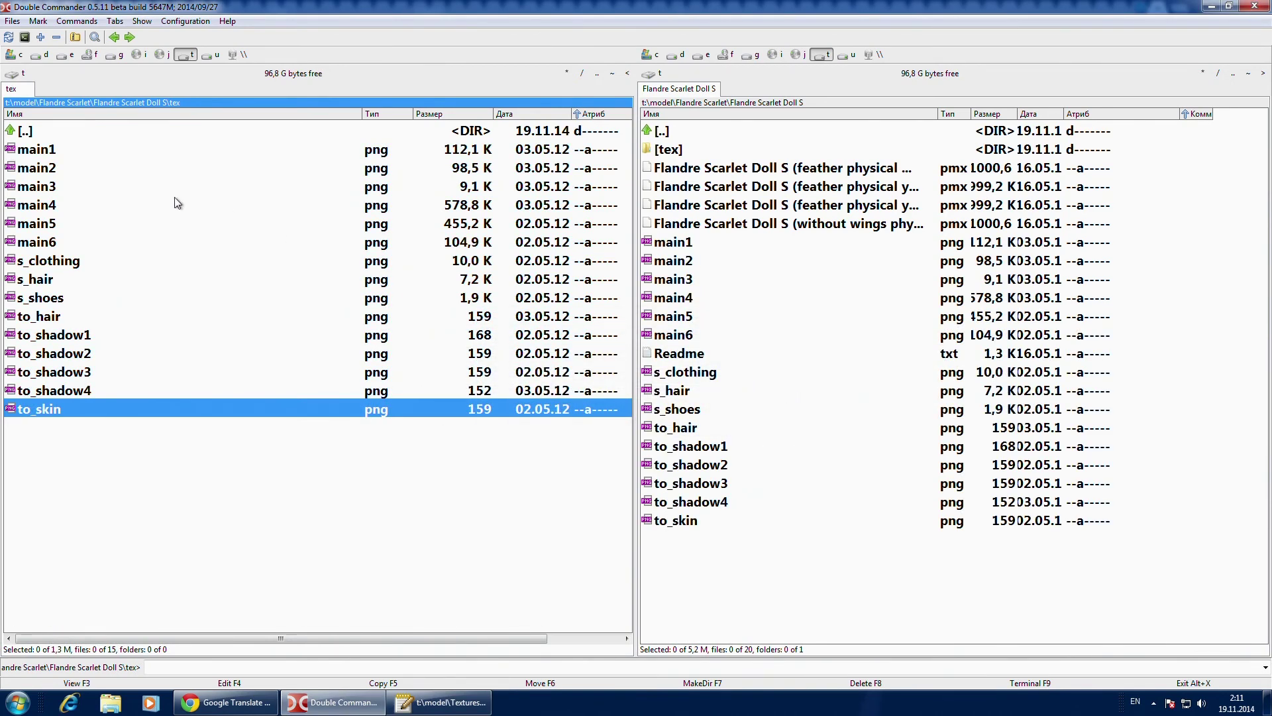
Step: Go up to the Flandre Scarlet Doll S folder and delete its tex subfolder into the trash can
double_click(43, 132)
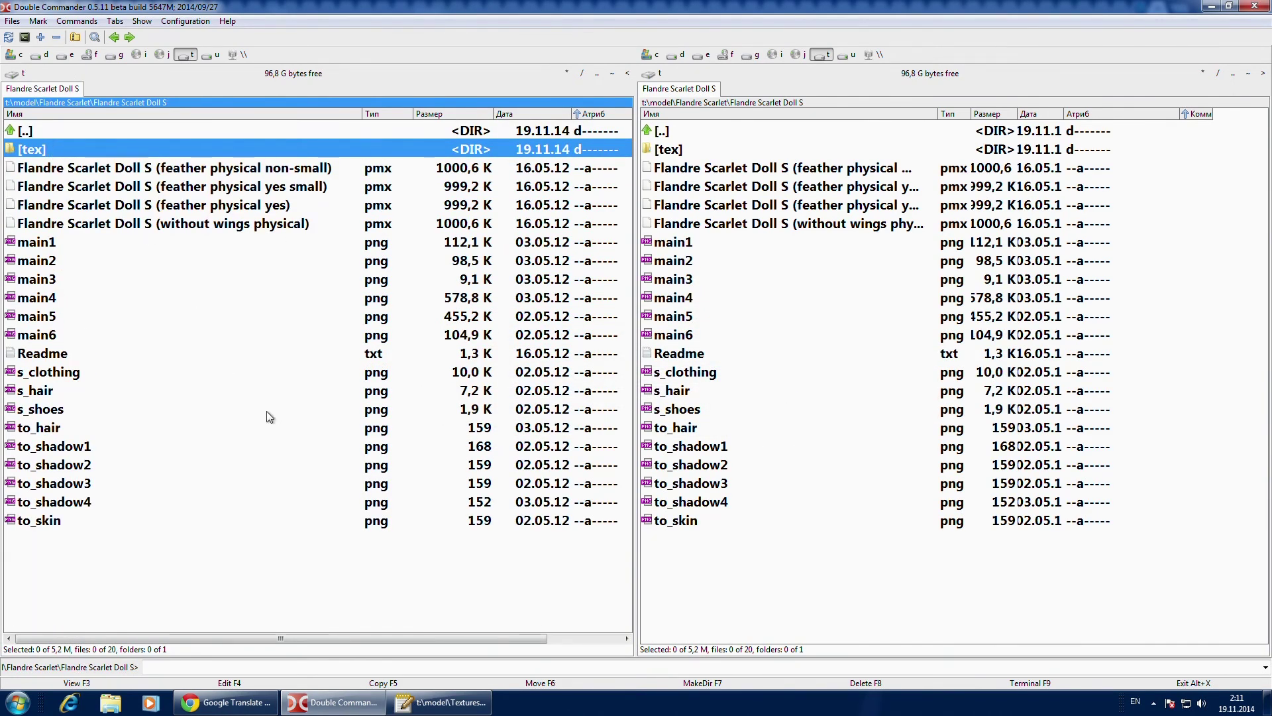
click(866, 683)
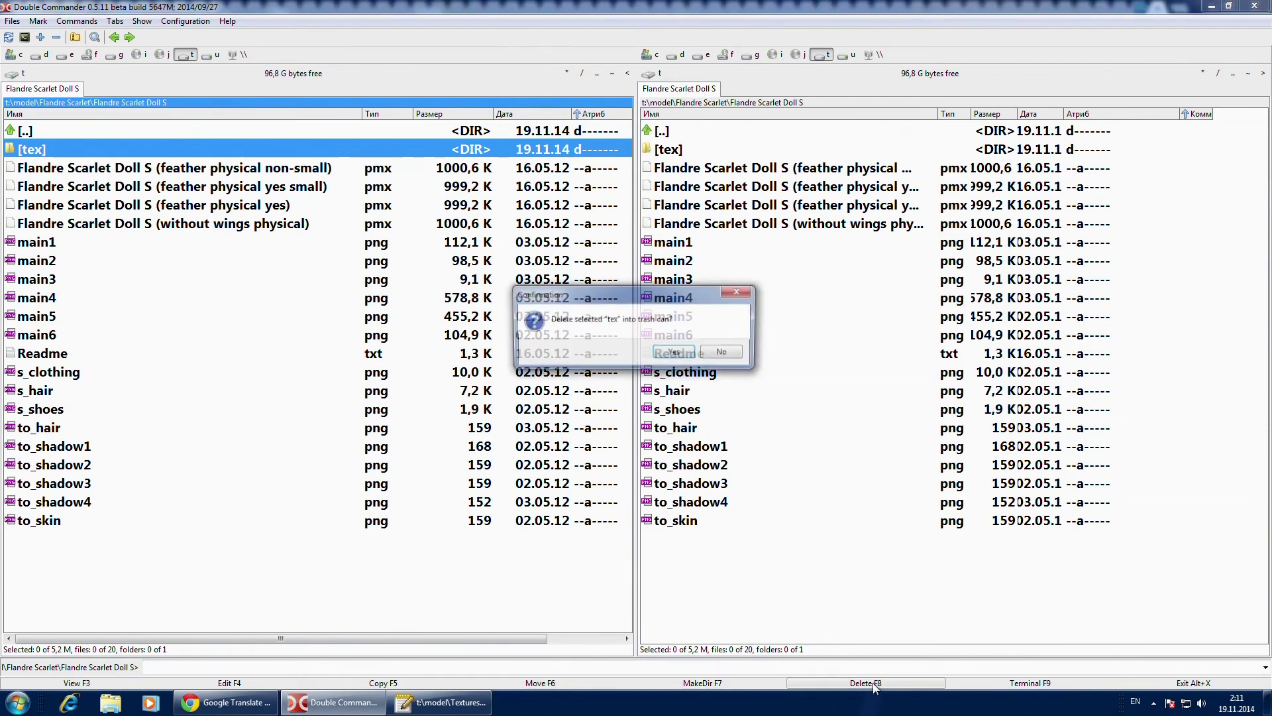
click(673, 353)
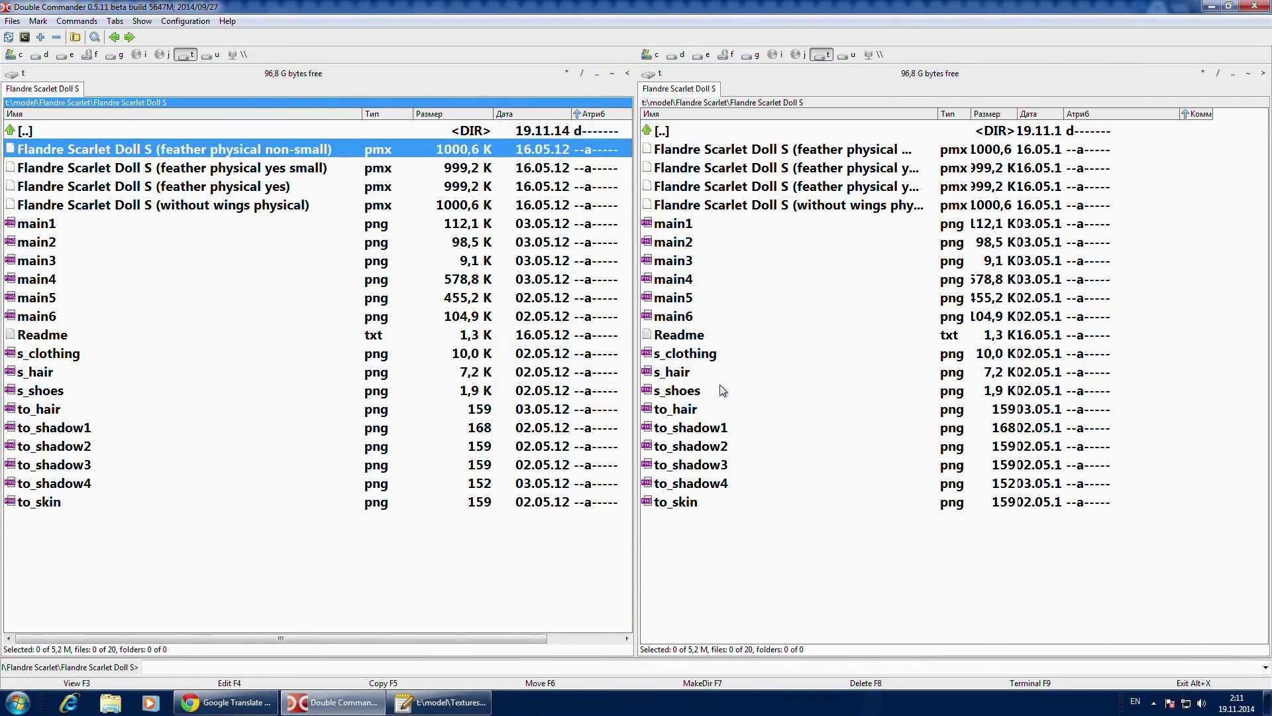
drag(680, 247, 720, 498)
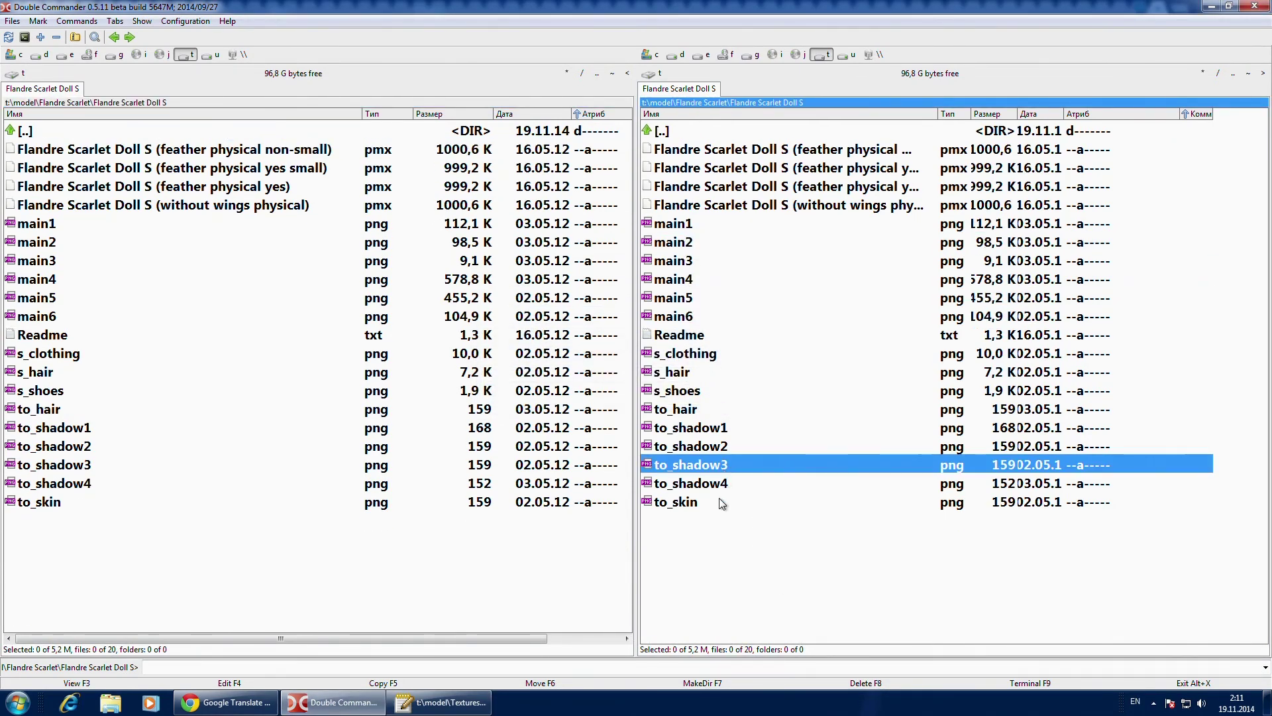
Step: Go to the PMDEditor_0139(english) folder and launch PMDEditor.exe
double_click(89, 133)
double_click(89, 132)
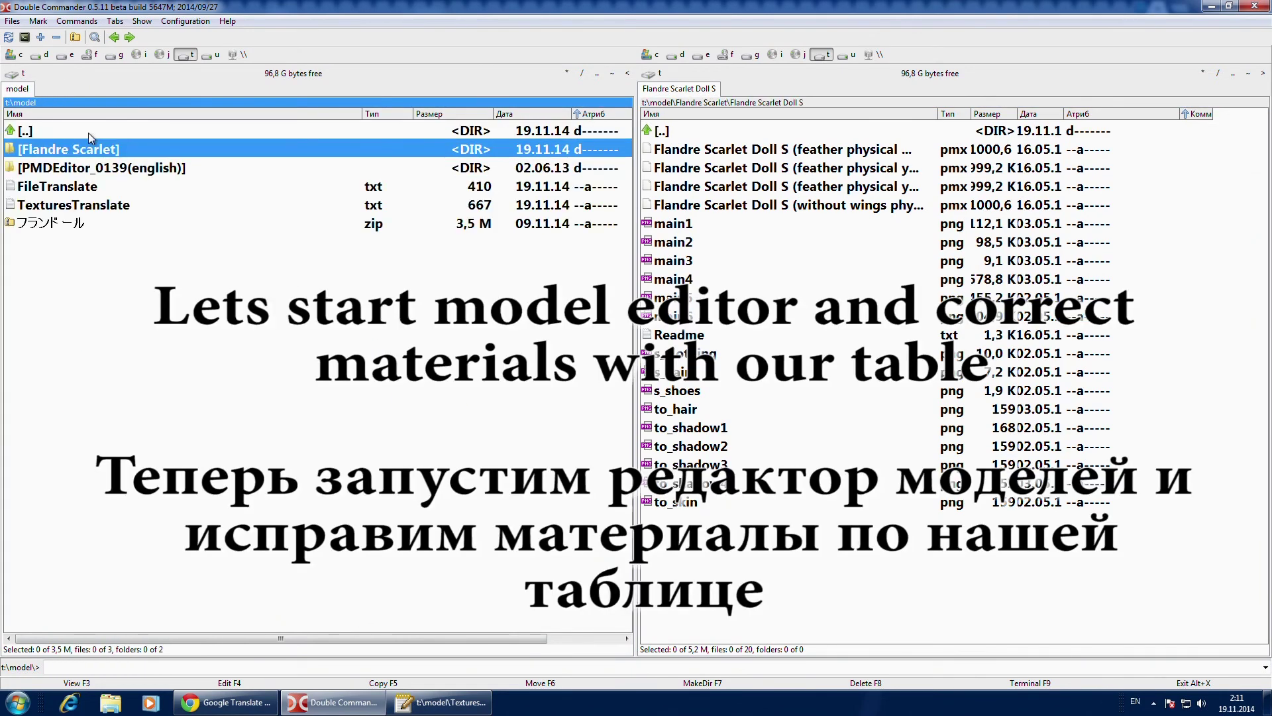
double_click(98, 167)
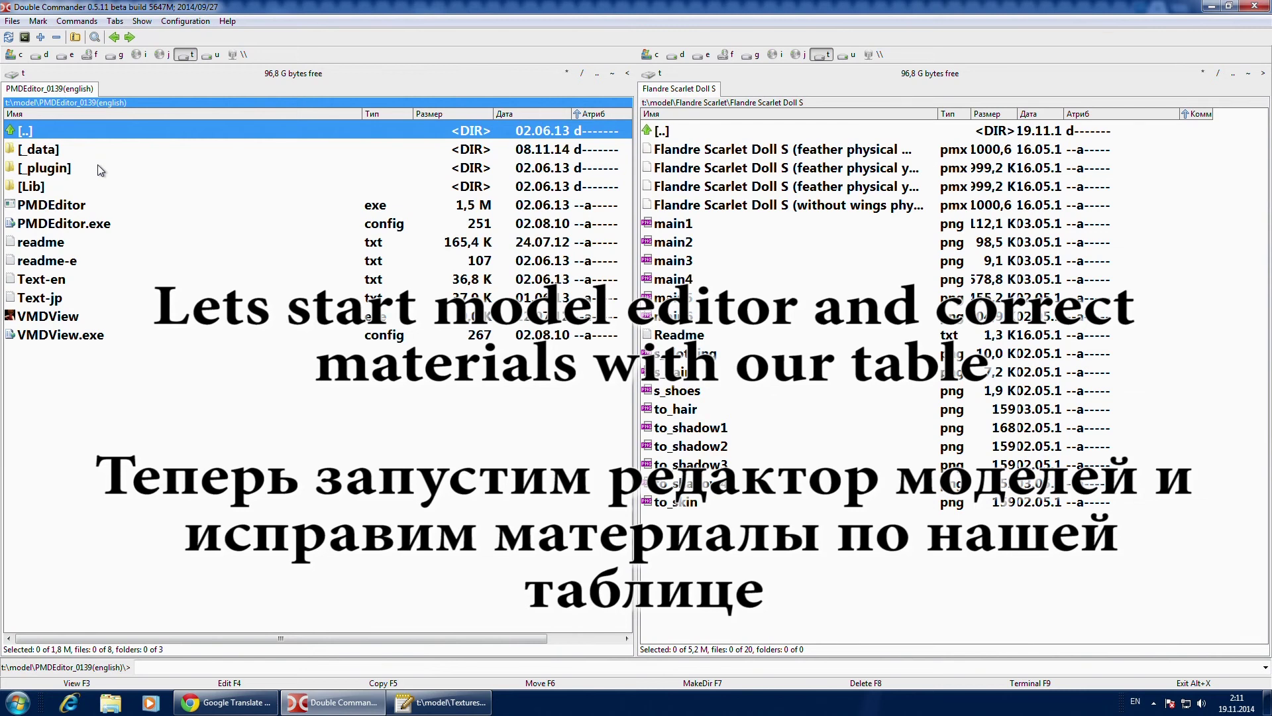
click(74, 225)
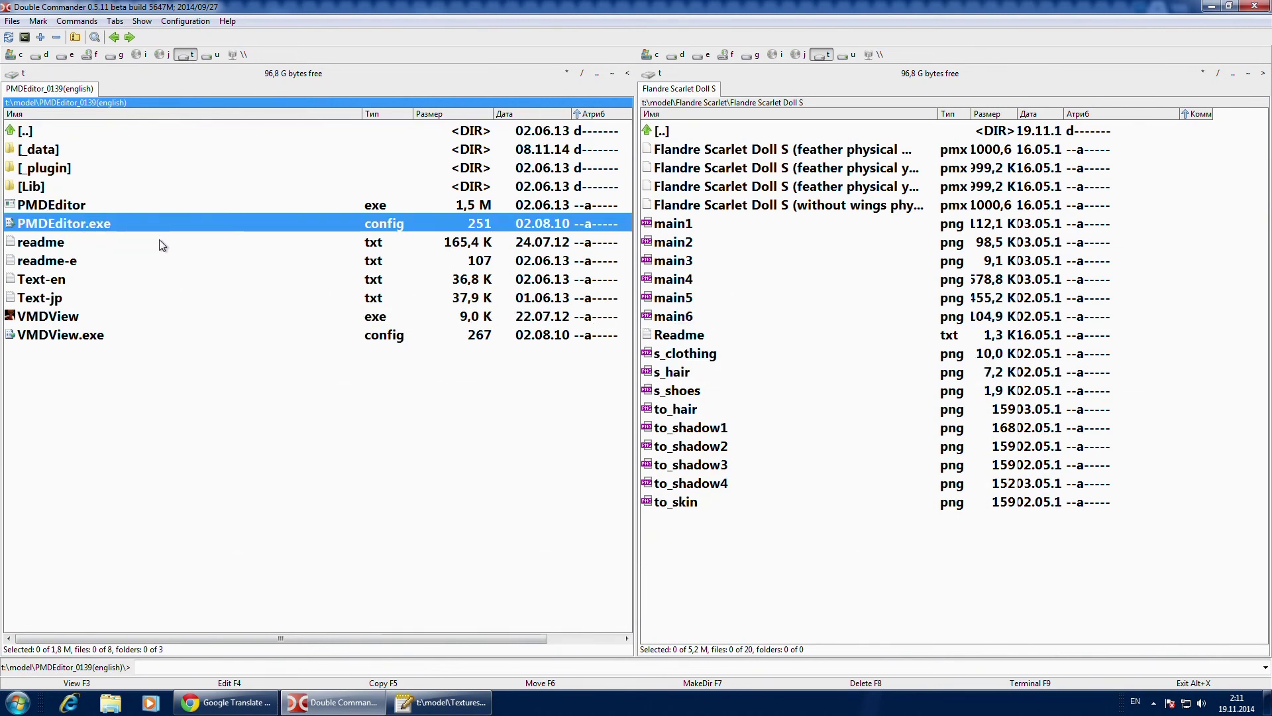
click(89, 206)
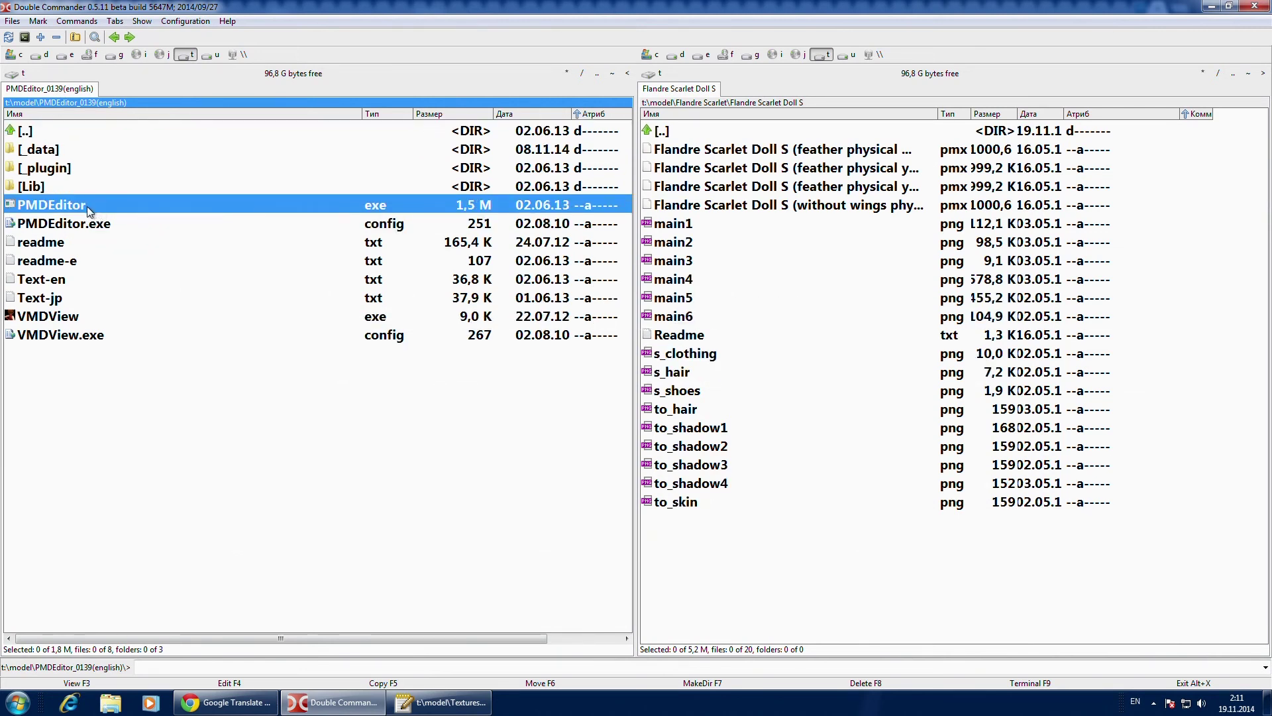
key(Return)
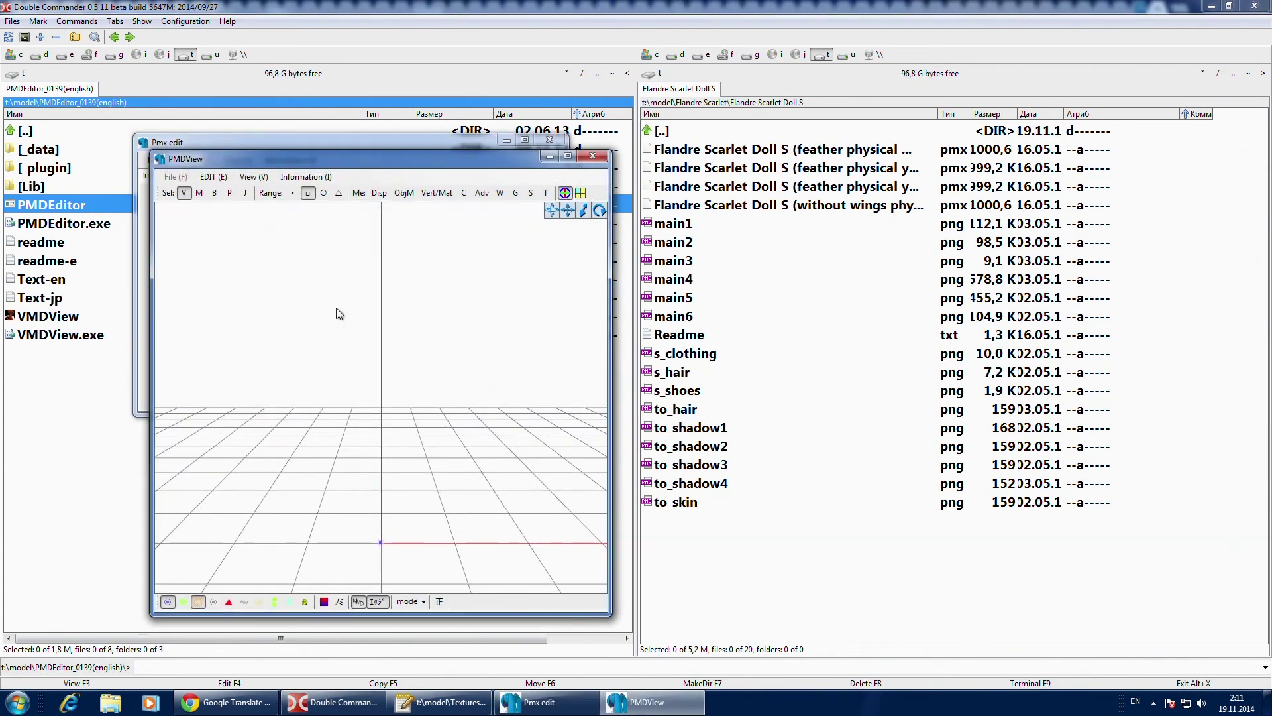
Step: Move the PMDView and Pmx edit windows apart and open the model Flandre Scarlet Doll S (feather physical non-small).pmx
drag(294, 141, 931, 120)
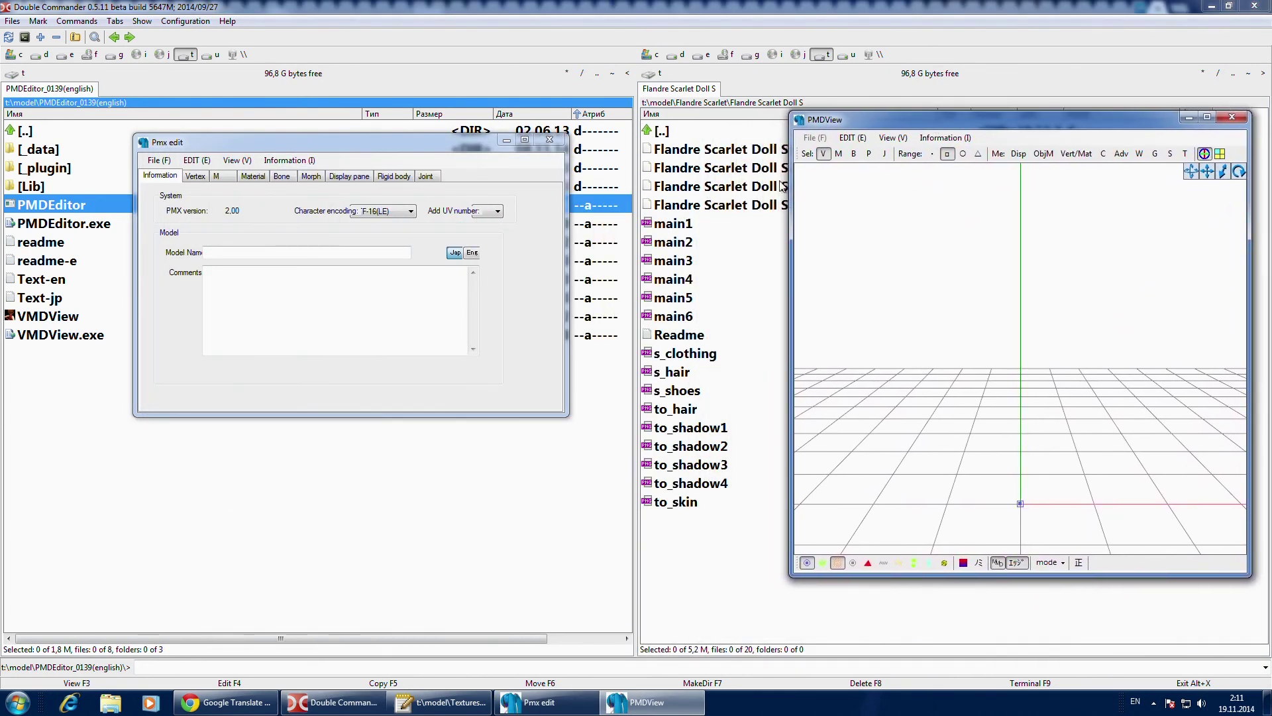
drag(356, 147, 244, 133)
key(ctrl+o)
double_click(198, 230)
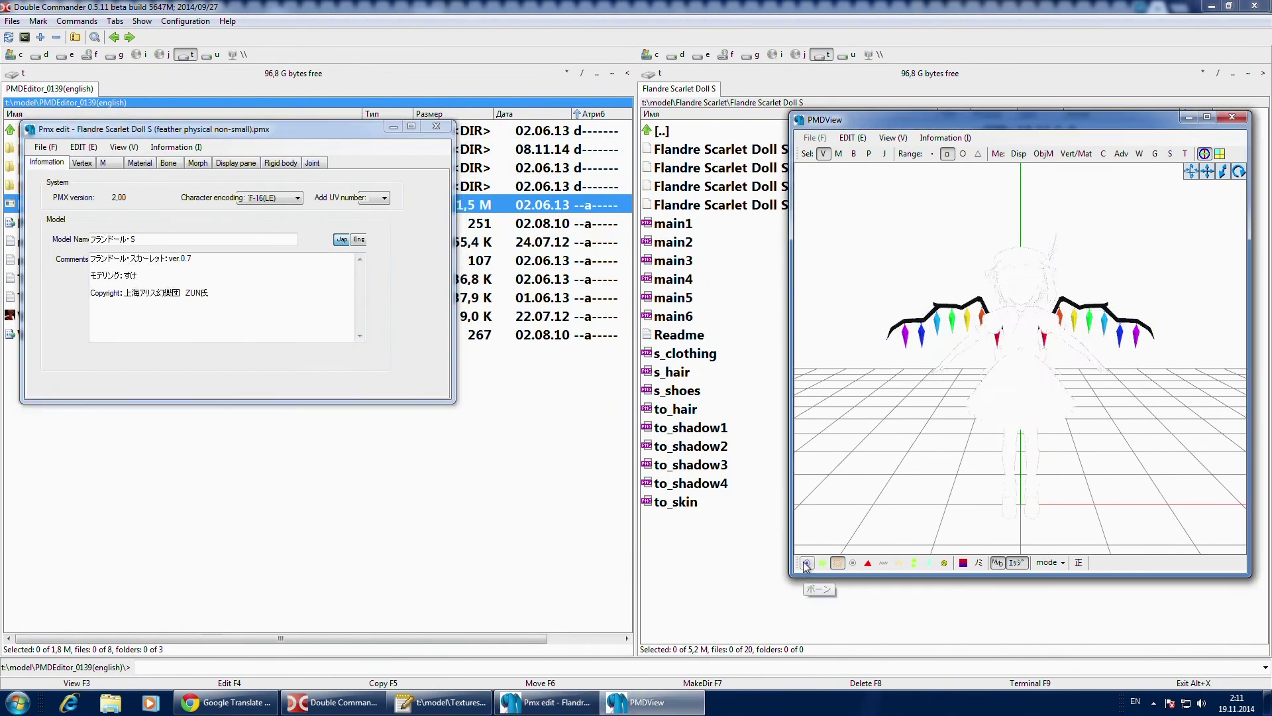
Step: Place the TexturesTranslate.txt table beside the Pmx edit window and show the settings of material 0
key(alt+Tab)
drag(574, 84, 558, 134)
click(86, 196)
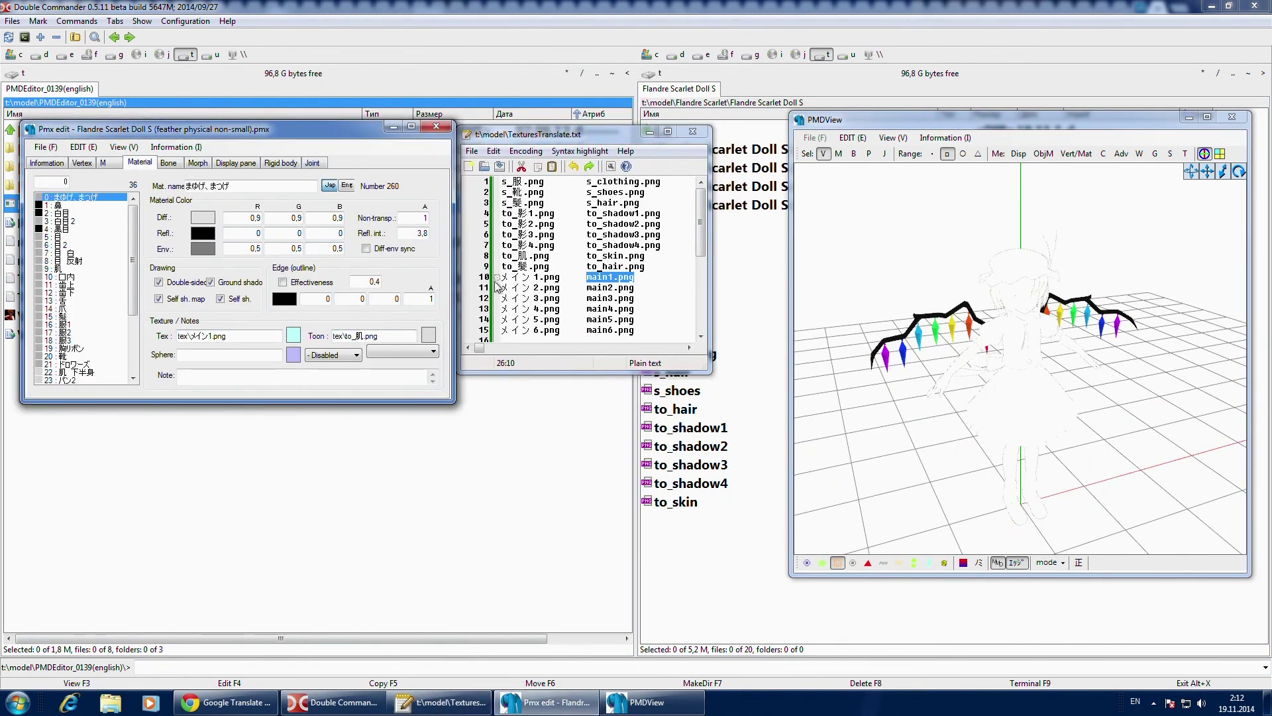
Step: Copy main1.png from the table and set it as the texture of material 0
drag(501, 277, 639, 278)
click(494, 151)
click(513, 213)
drag(177, 336, 227, 343)
key(ctrl+v)
Step: Copy to_skin.png from the table and set it as the toon of material 0
click(518, 256)
drag(587, 256, 644, 257)
click(493, 151)
click(513, 214)
drag(333, 336, 381, 336)
key(ctrl+v)
Step: Go through materials 1 to 4, then set the texture of material 5 (目) to main1.png copied from the table
click(67, 205)
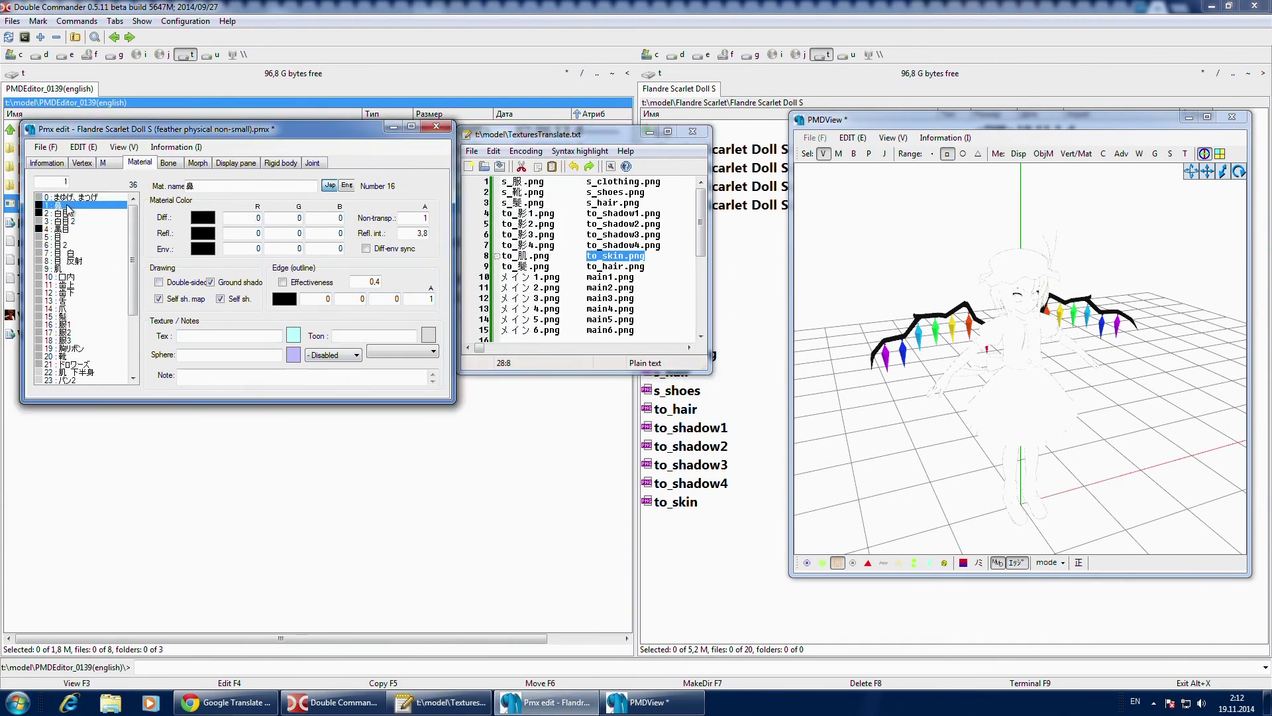
click(70, 212)
click(74, 220)
click(73, 228)
click(74, 237)
drag(501, 277, 634, 277)
click(494, 151)
click(514, 213)
drag(177, 336, 227, 339)
key(ctrl+v)
Step: Set the texture of materials 6, 7 and 8 to the copied main1.png
click(84, 245)
double_click(237, 336)
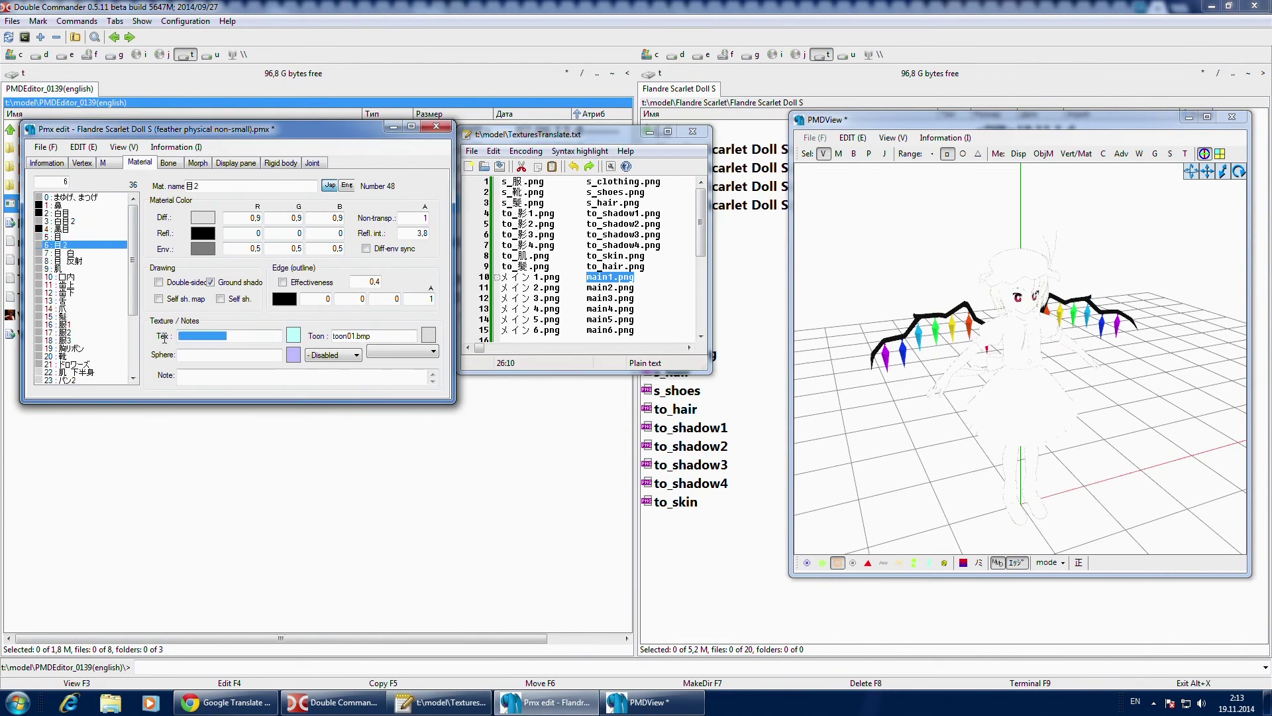
key(ctrl+v)
click(86, 253)
double_click(237, 336)
key(ctrl+v)
click(87, 261)
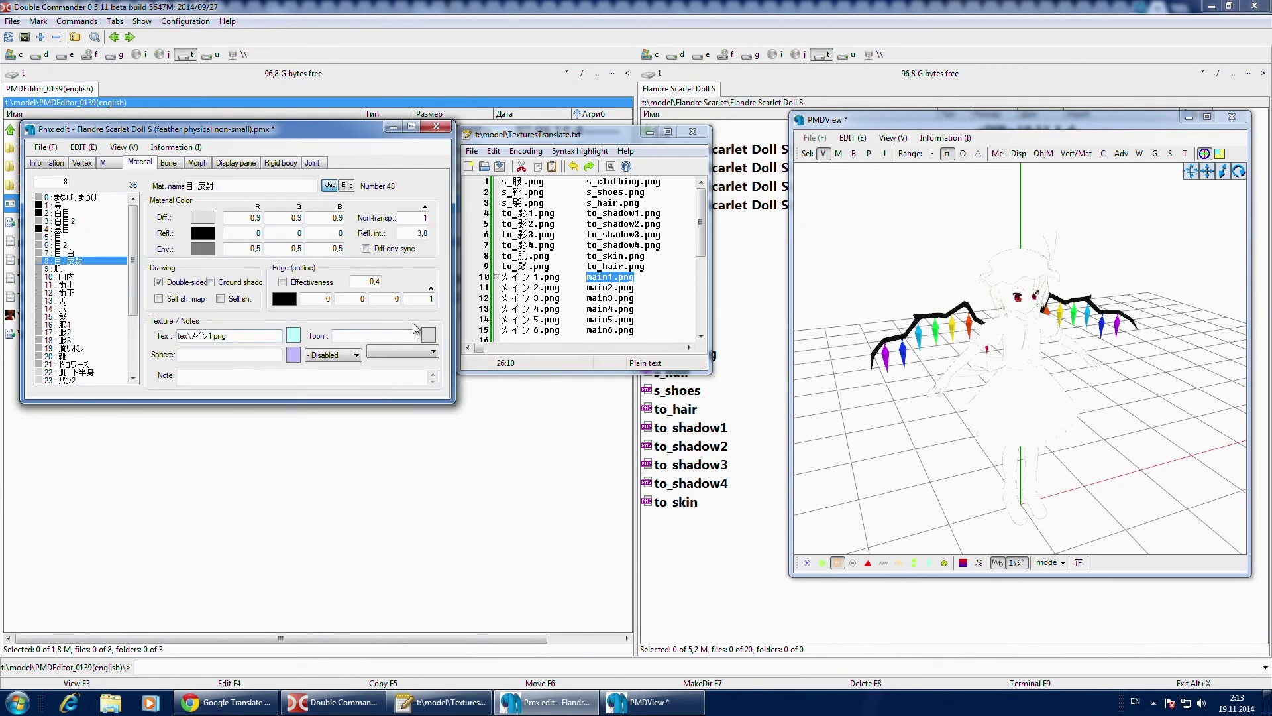
double_click(232, 336)
key(ctrl+v)
Step: Set the texture of material 9 (肌) to main2.png and its toon to to_skin.png, using the names from the table
click(73, 269)
drag(501, 287, 634, 288)
double_click(225, 336)
key(ctrl+v)
drag(502, 256, 634, 277)
click(493, 151)
click(517, 214)
double_click(371, 336)
key(ctrl+v)
Step: Set the texture of materials 10 (口内) and 11 (歯上) to main1.png
click(79, 277)
key(ctrl+c)
double_click(232, 336)
key(ctrl+v)
click(88, 284)
double_click(226, 336)
key(ctrl+v)
Step: Copy to_shadow2.png from the table for the toon of material 11 (歯上)
double_click(358, 336)
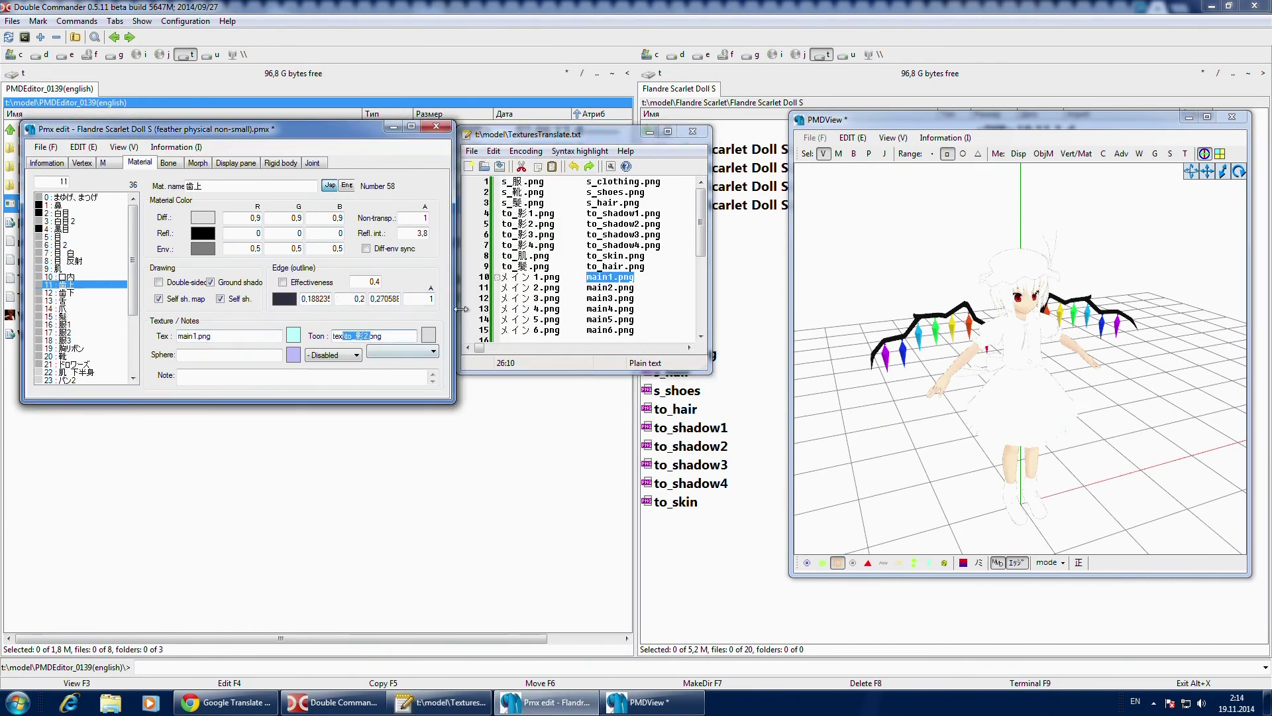
key(alt+Tab)
drag(587, 224, 661, 224)
click(494, 151)
Step: Copy main1.png from the table and set it as the texture of material 12 (歯下)
click(83, 293)
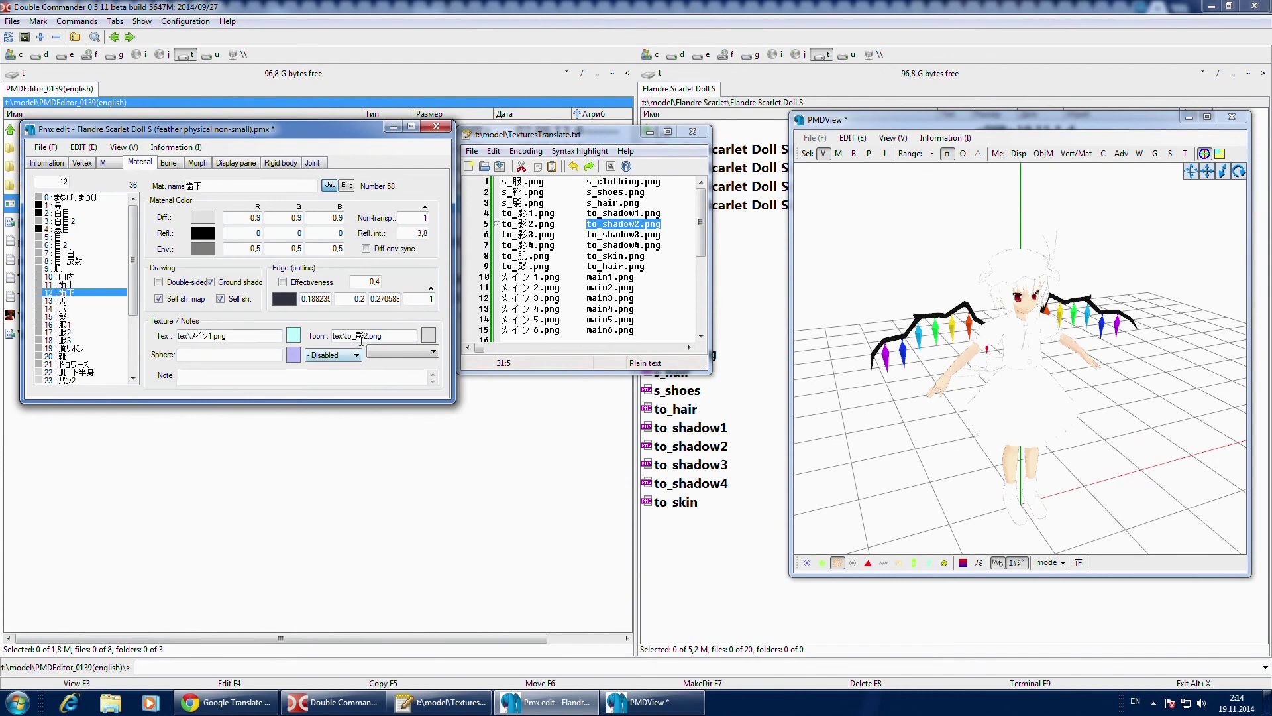
drag(586, 277, 635, 277)
click(493, 151)
click(510, 216)
drag(248, 336, 177, 336)
key(ctrl+v)
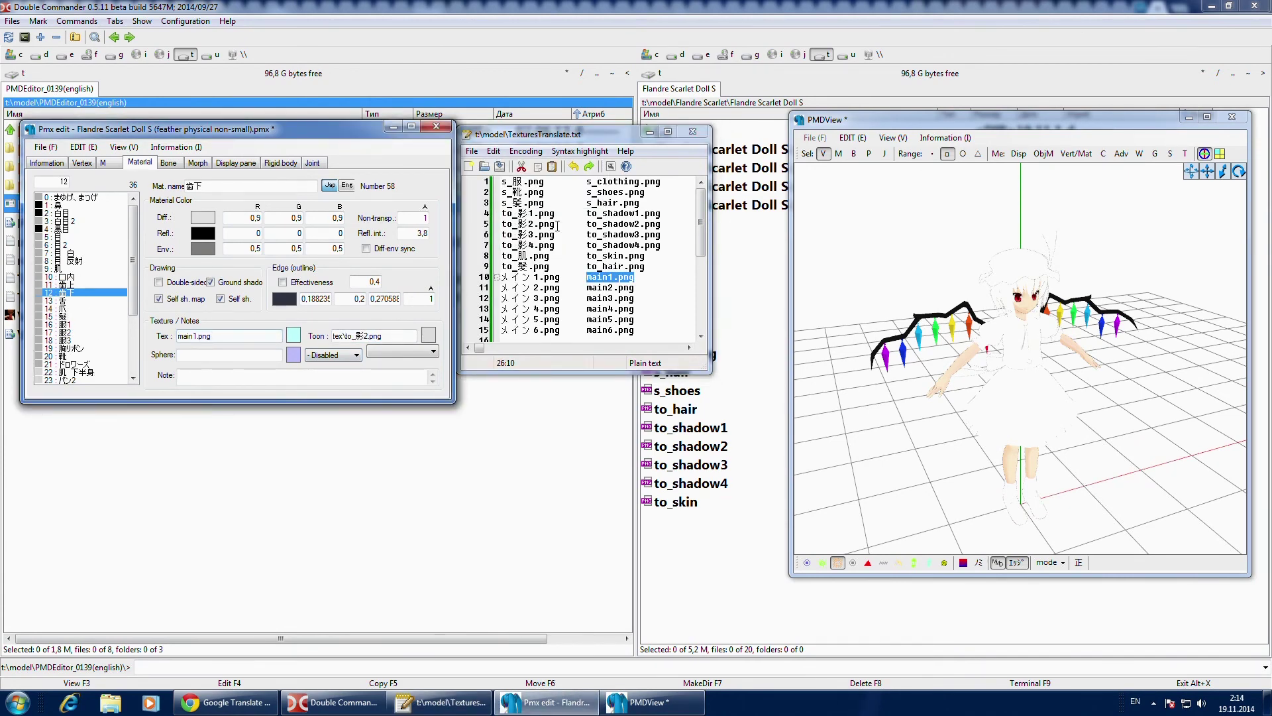
Step: Copy to_shadow2.png from the table and set it as the toon of material 12 (歯下)
drag(587, 224, 660, 224)
click(493, 150)
click(510, 216)
drag(332, 336, 382, 339)
key(ctrl+v)
Step: Copy main1.png from the table and set it as the texture of material 13 (舌)
click(73, 301)
drag(586, 277, 634, 277)
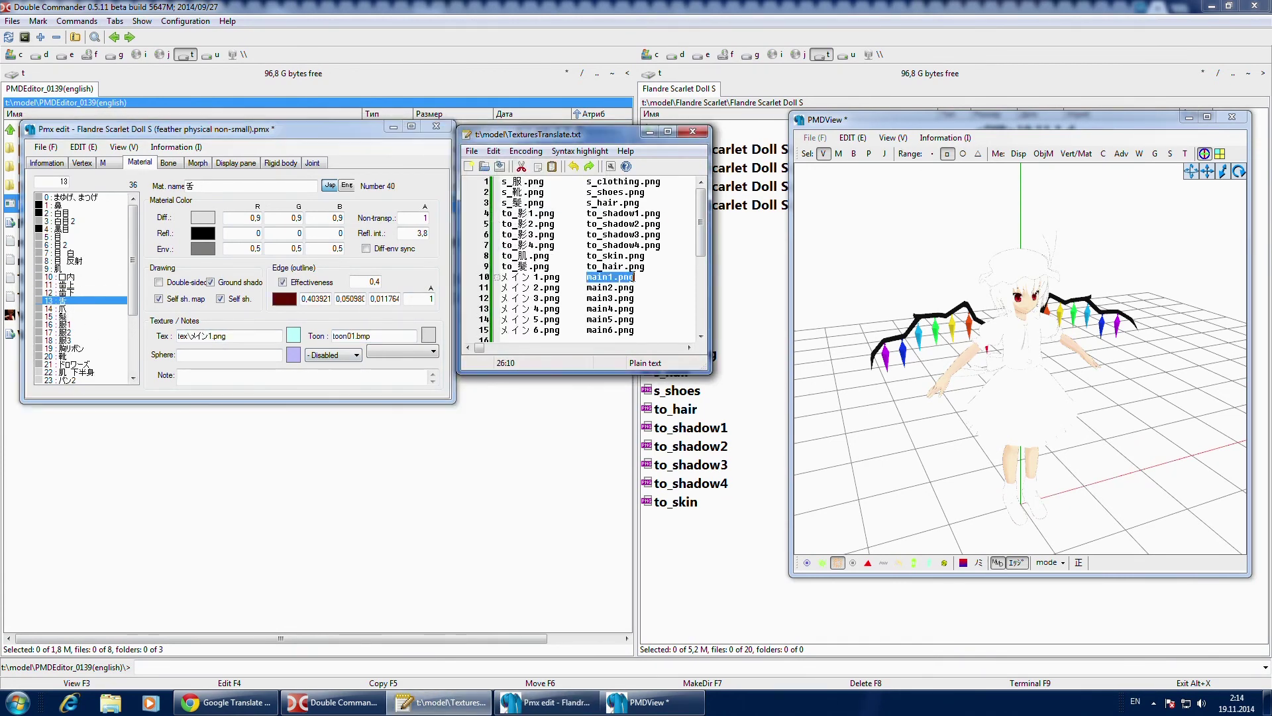
click(493, 151)
click(516, 215)
drag(242, 336, 178, 336)
key(ctrl+v)
Step: Copy main2.png from the table and set it as the texture of material 14 (爪)
click(83, 308)
drag(586, 287, 634, 288)
click(493, 151)
click(532, 215)
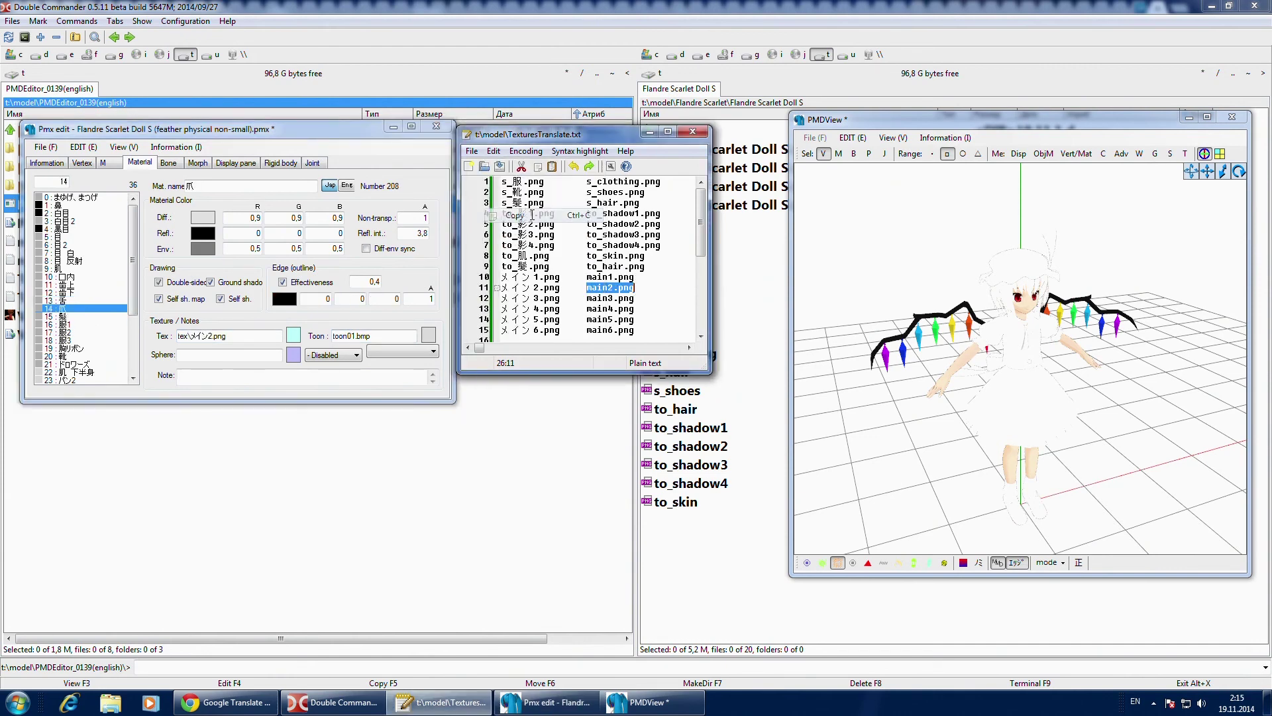
drag(248, 336, 177, 336)
click(82, 147)
click(83, 147)
Step: Copy main4.png from the table and set it as the texture of material 15 (髪)
click(96, 317)
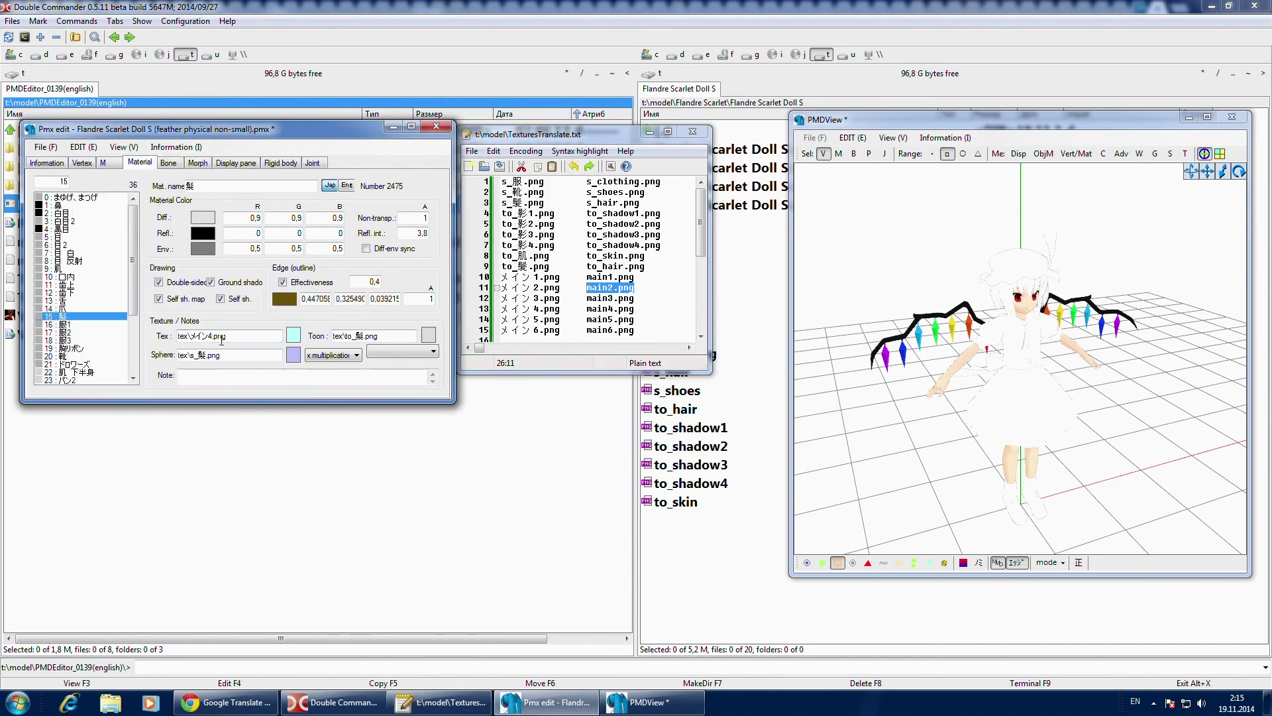
drag(561, 309, 501, 309)
drag(634, 309, 587, 309)
click(493, 151)
click(515, 216)
drag(232, 336, 178, 336)
key(ctrl+v)
Step: Copy to_hair.png from the table and set it as the toon of material 15 (髪)
click(388, 336)
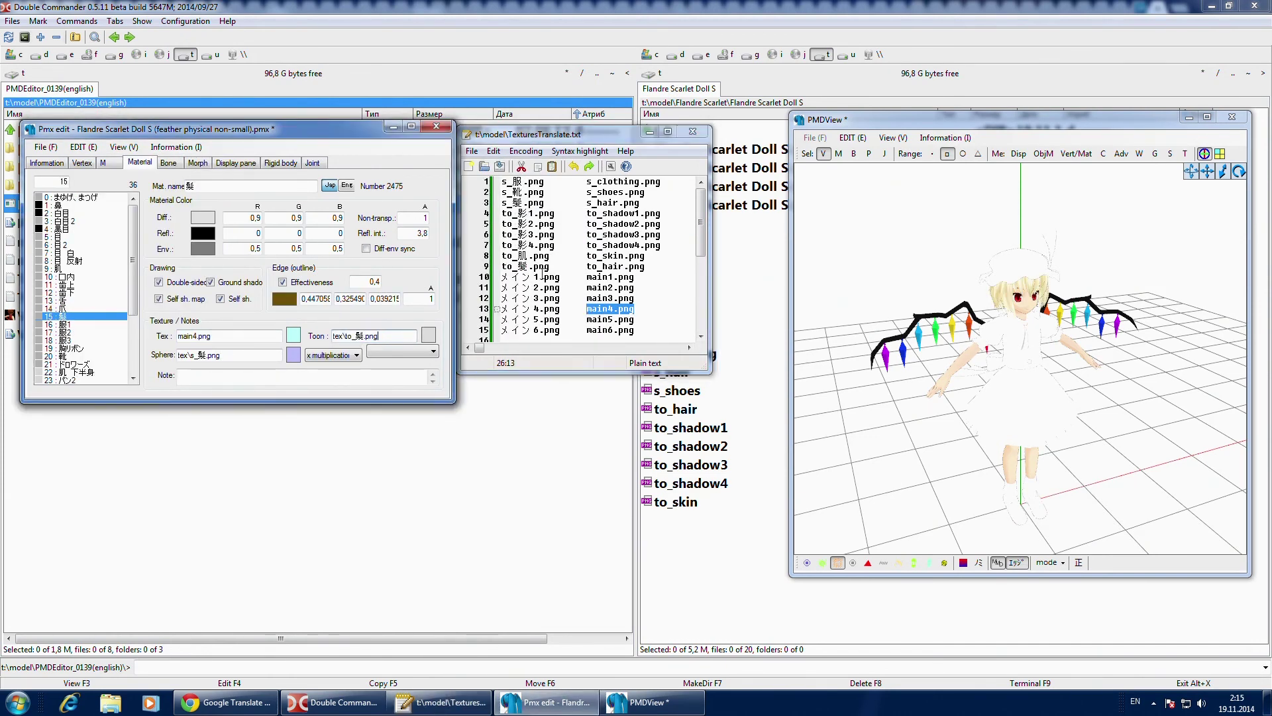
drag(503, 265, 550, 266)
drag(586, 266, 646, 265)
click(493, 150)
click(514, 216)
drag(388, 336, 330, 336)
key(ctrl+v)
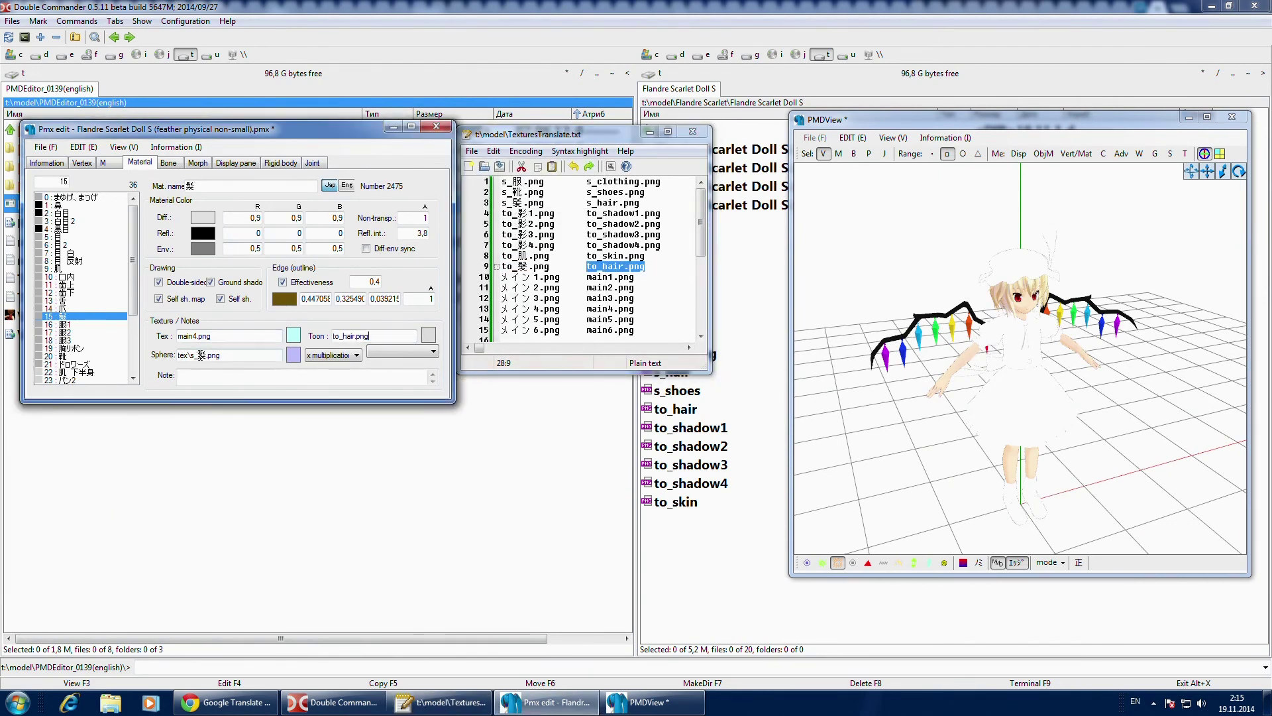
Step: Copy s_hair.png from the table and set it as the sphere map of material 15 (髪)
drag(502, 202, 545, 203)
drag(586, 203, 640, 202)
click(493, 150)
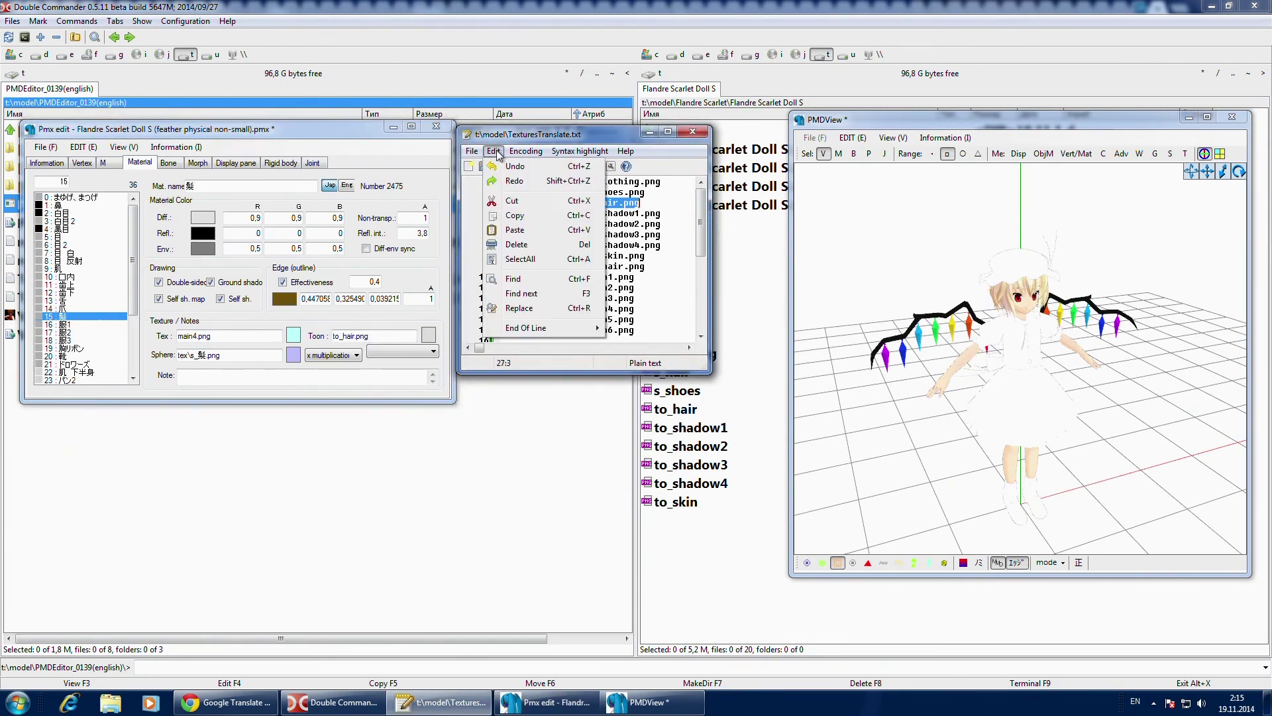
click(515, 216)
drag(229, 356, 178, 356)
key(ctrl+v)
Step: Copy main5.png from the table and set it as the texture of material 16 (服1)
click(74, 325)
drag(502, 320, 634, 320)
click(493, 150)
click(514, 216)
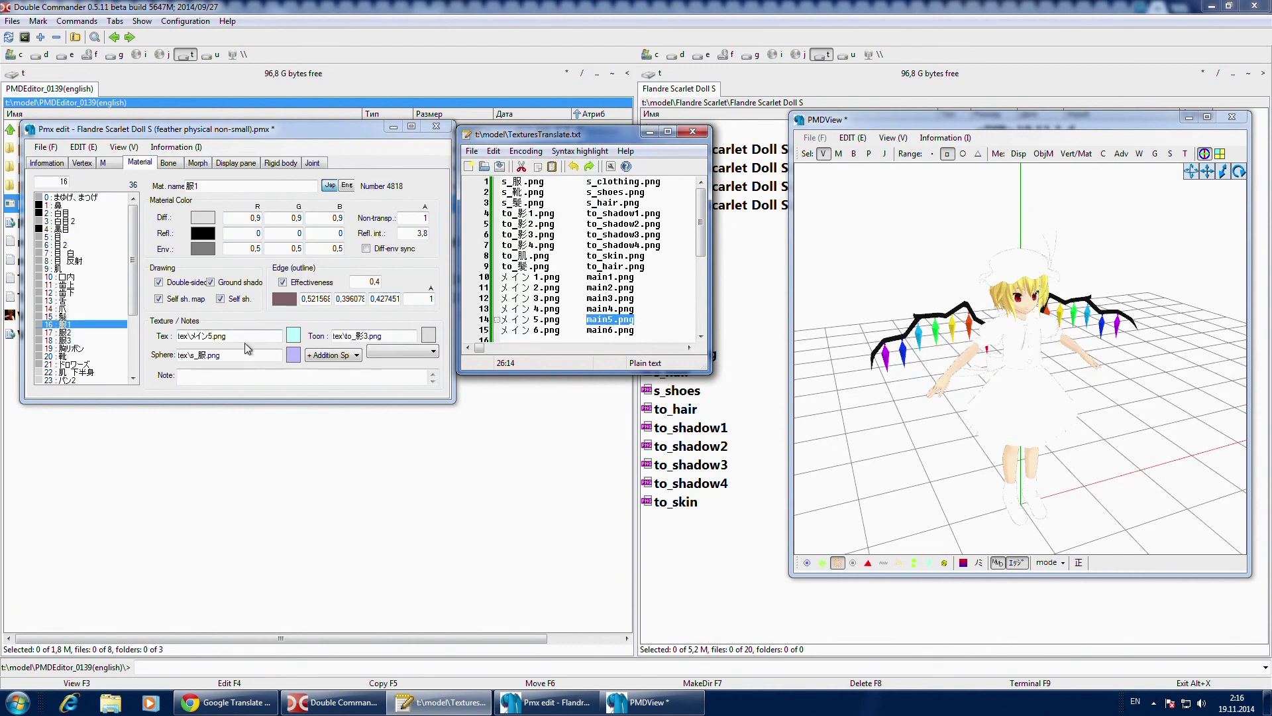
drag(245, 336, 178, 336)
key(ctrl+v)
Step: Copy to_shadow3.png from the table and set it as the toon of material 16 (服1)
drag(344, 336, 384, 336)
drag(502, 235, 555, 235)
double_click(623, 234)
key(alt+e)
key(c)
key(alt+Tab)
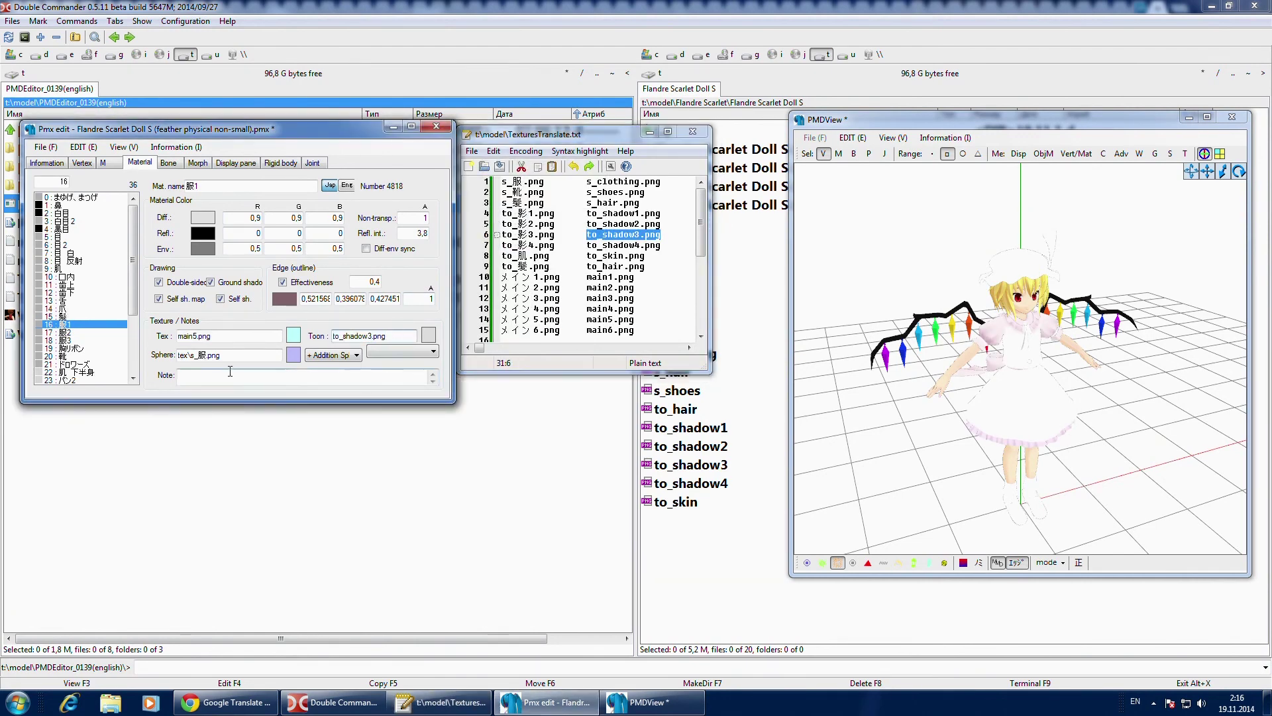
key(ctrl+v)
Step: Copy s_clothing.png from the table and set it as the sphere map of material 16 (服1)
click(507, 225)
drag(586, 181, 660, 182)
click(493, 150)
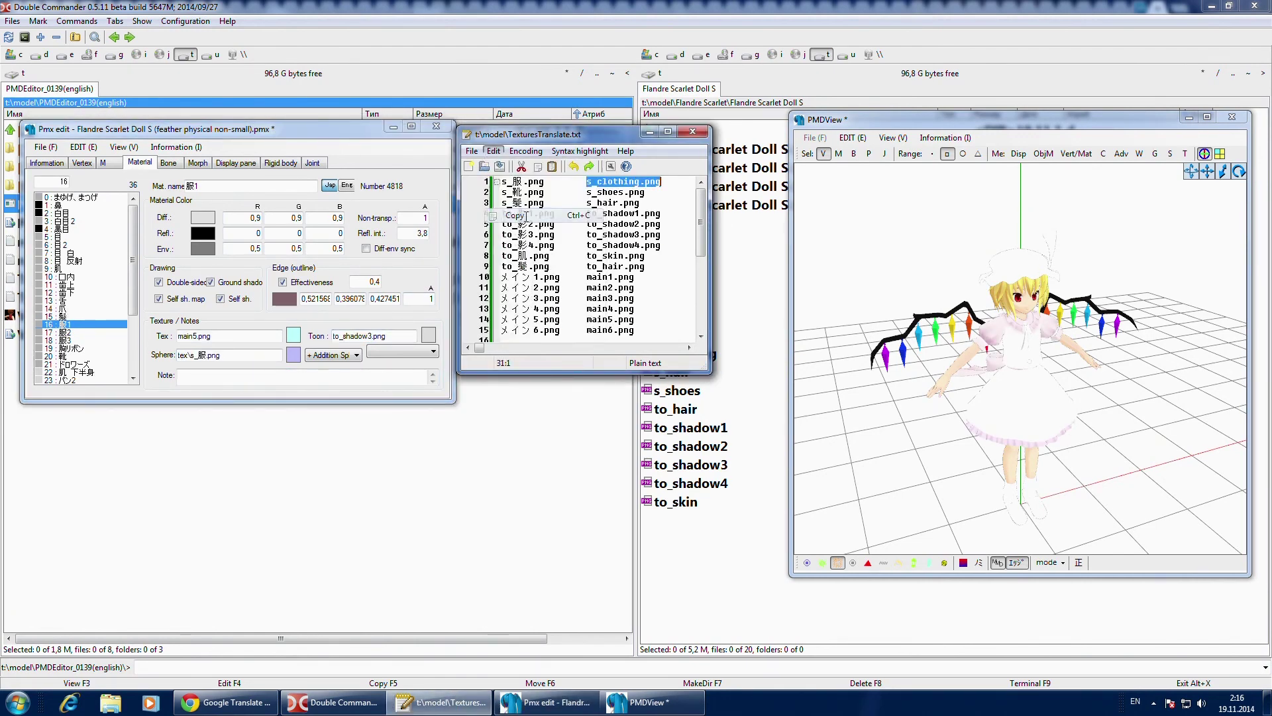
click(514, 216)
drag(225, 355, 178, 355)
key(ctrl+v)
Step: Copy main5.png from the table and set it as the texture of material 17 (服2)
click(76, 332)
drag(583, 320, 604, 319)
key(alt+e)
key(c)
key(alt+Tab)
key(ctrl+v)
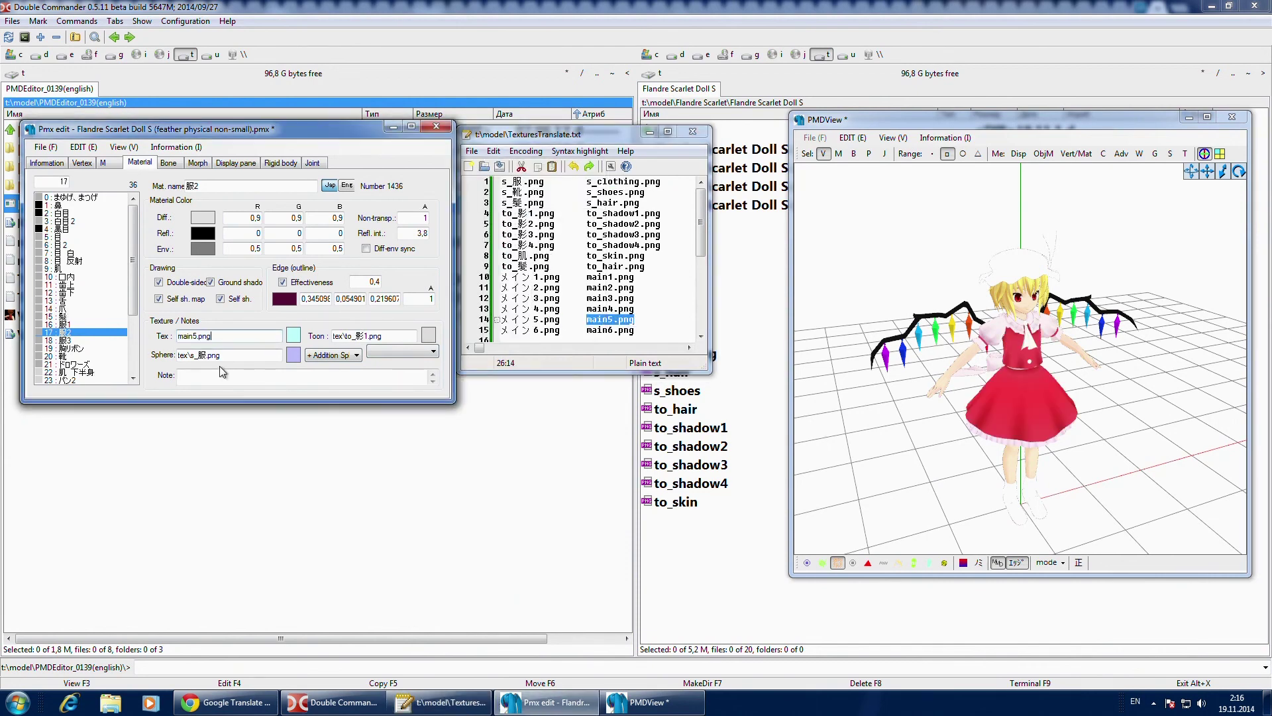
Step: Copy to_shadow1.png from the table and set it as the toon of material 17 (服2)
drag(502, 213, 661, 213)
click(493, 150)
click(514, 216)
drag(384, 336, 332, 336)
key(ctrl+v)
Step: Copy s_clothing.png from the table and set it as the sphere map of material 17 (服2)
drag(191, 355, 221, 355)
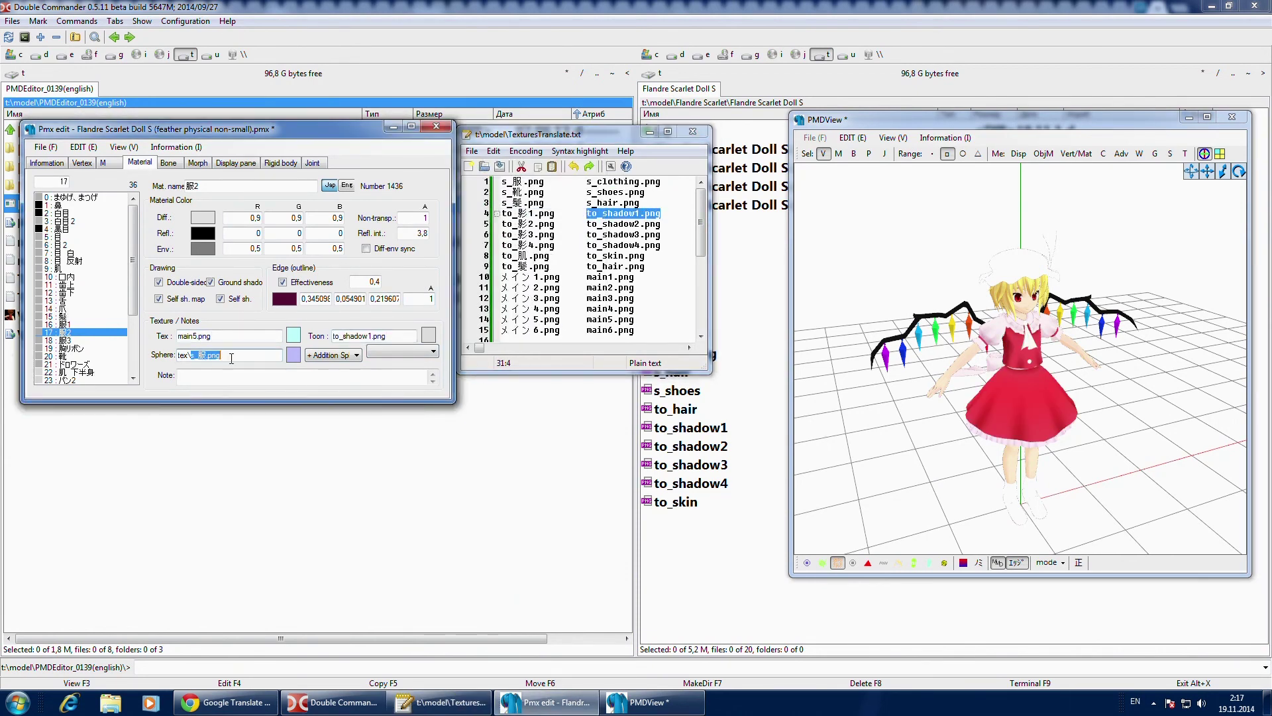
drag(502, 182, 544, 181)
double_click(619, 181)
key(alt+e)
key(c)
key(alt+Tab)
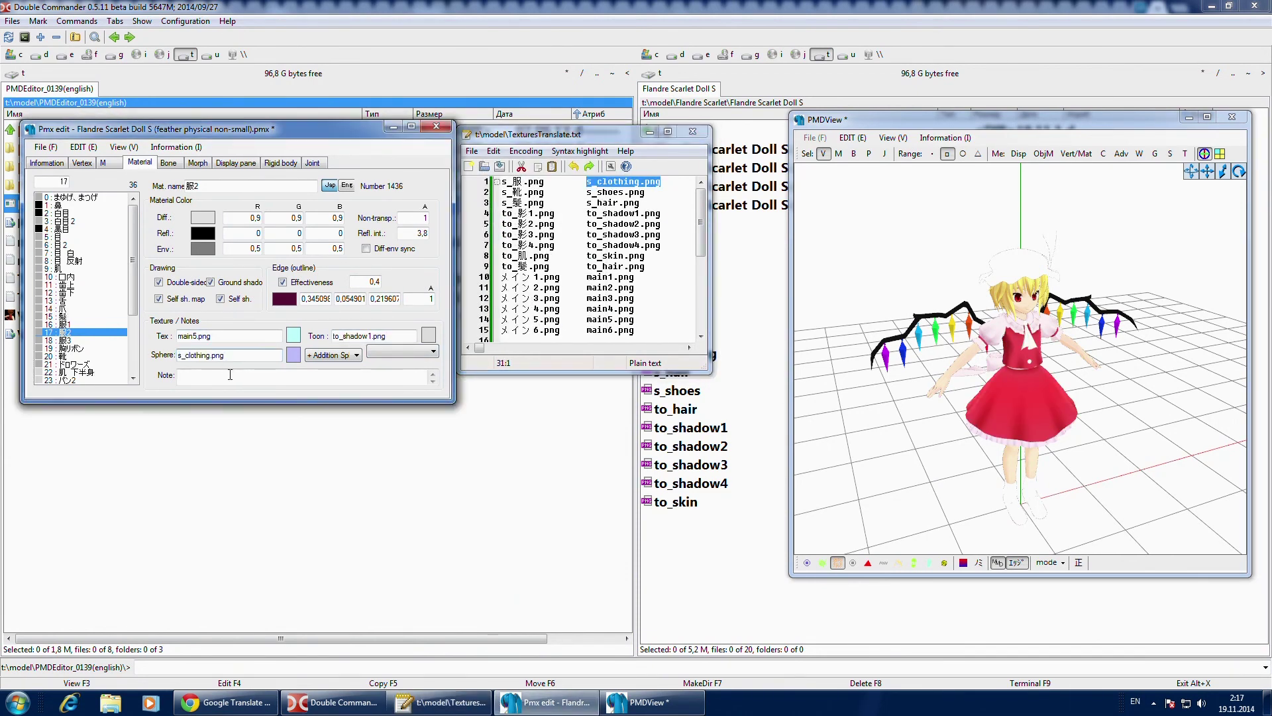
Step: Copy main5.png from the table and set it as the texture of material 18 (服3)
key(Down)
drag(586, 319, 634, 320)
key(ctrl+c)
drag(260, 336, 176, 336)
key(ctrl+v)
Step: Set material 18's (服3) toon to to_shadow2.png and its sphere map to s_clothing.png, copying both names from the table
drag(586, 224, 660, 224)
drag(384, 336, 332, 336)
key(ctrl+v)
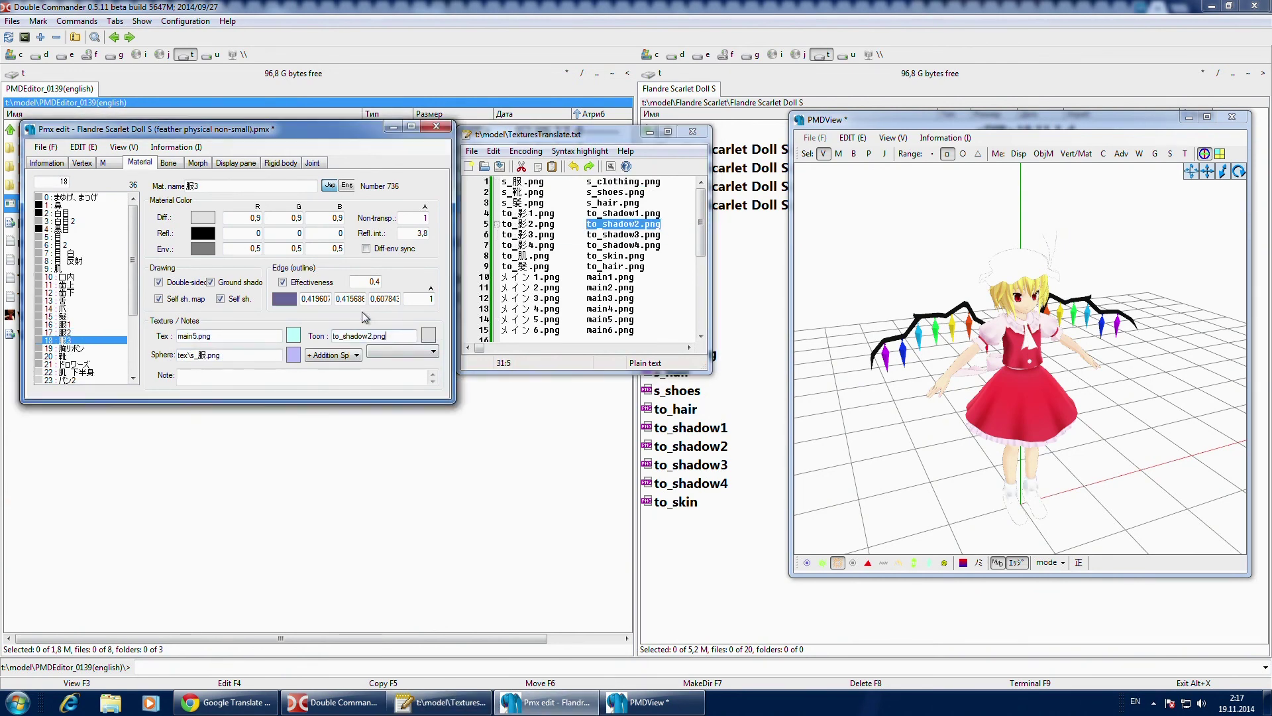
drag(587, 181, 661, 181)
drag(260, 355, 177, 355)
key(ctrl+v)
Step: Copy main5.png from the table and set it as the texture of material 19 (胸リボン)
click(83, 349)
drag(586, 319, 634, 320)
key(ctrl+v)
Step: Set main5.png as the texture of material 20 (靴)
click(79, 356)
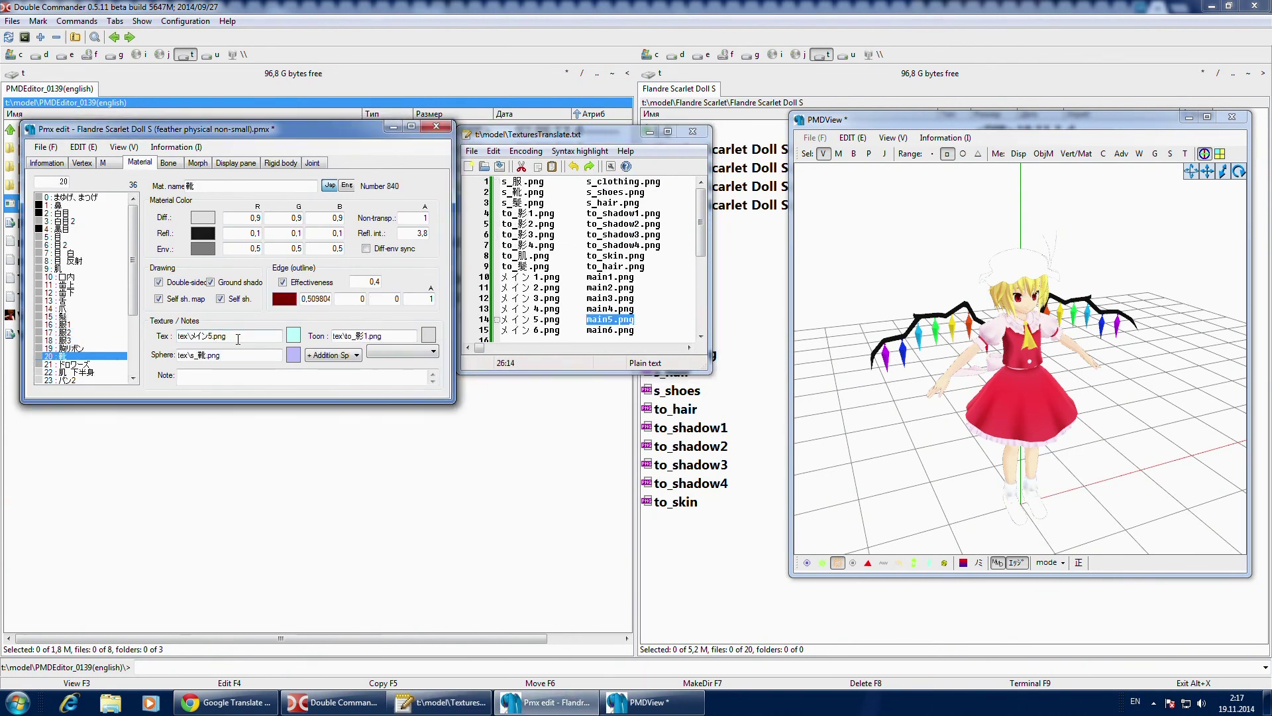
drag(240, 336, 177, 336)
key(ctrl+v)
Step: Set material 20's (靴) toon to to_shadow1.png and its sphere map to s_shoes.png, copying both names from the table
double_click(623, 213)
key(ctrl+c)
key(alt+Tab)
key(ctrl+v)
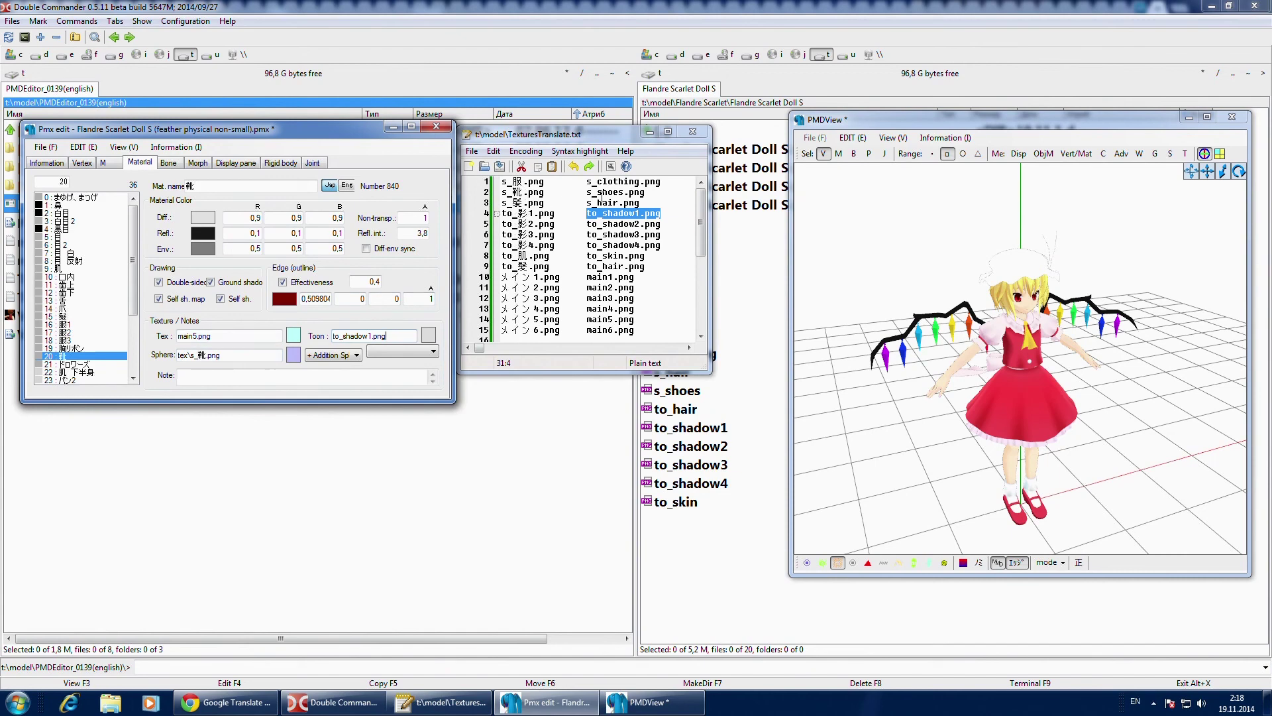
drag(586, 192, 641, 193)
drag(260, 355, 177, 356)
key(ctrl+v)
Step: Set material 21's (ドロワーズ) texture to main3.png and its toon to to_shadow2.png, copying both names from the table
click(100, 364)
drag(586, 298, 634, 299)
key(ctrl+c)
drag(260, 336, 177, 336)
key(ctrl+v)
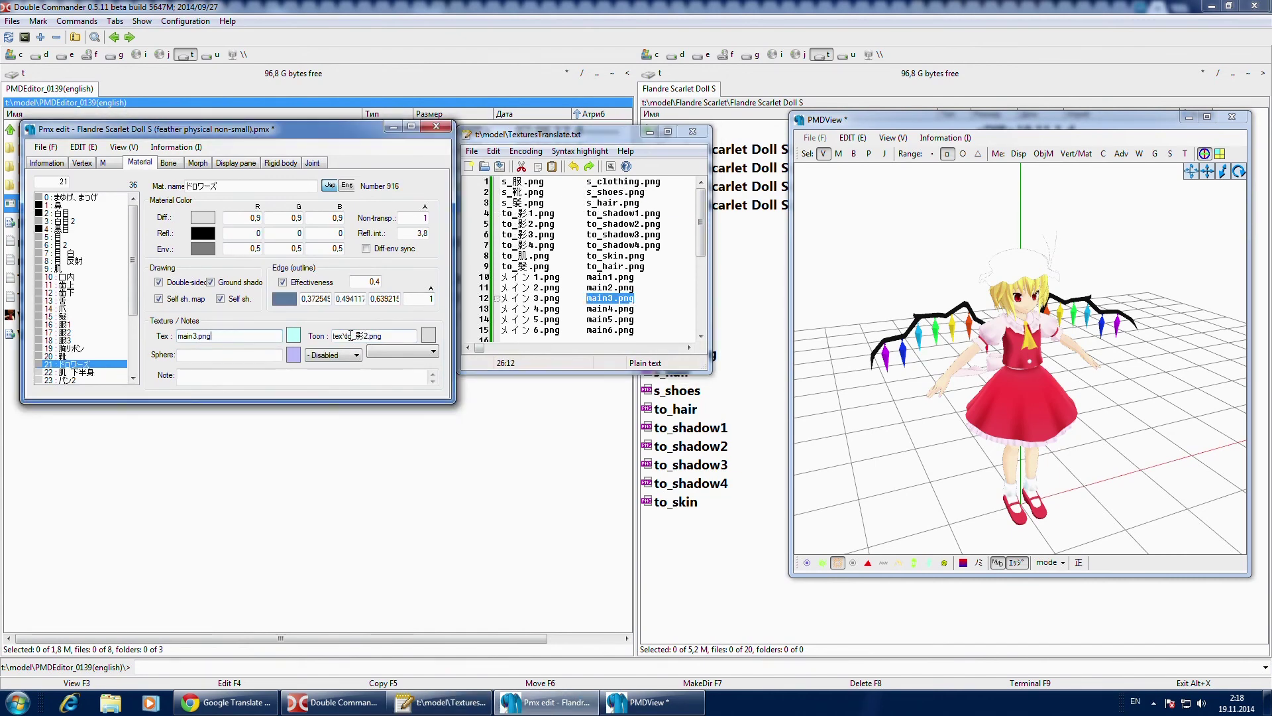
drag(586, 223, 660, 224)
drag(397, 336, 332, 336)
key(ctrl+v)
Step: Copy main2.png from the table and set it as the texture of material 22 (肌_下半身)
click(87, 371)
drag(587, 288, 634, 287)
key(ctrl+c)
drag(259, 336, 177, 336)
key(ctrl+v)
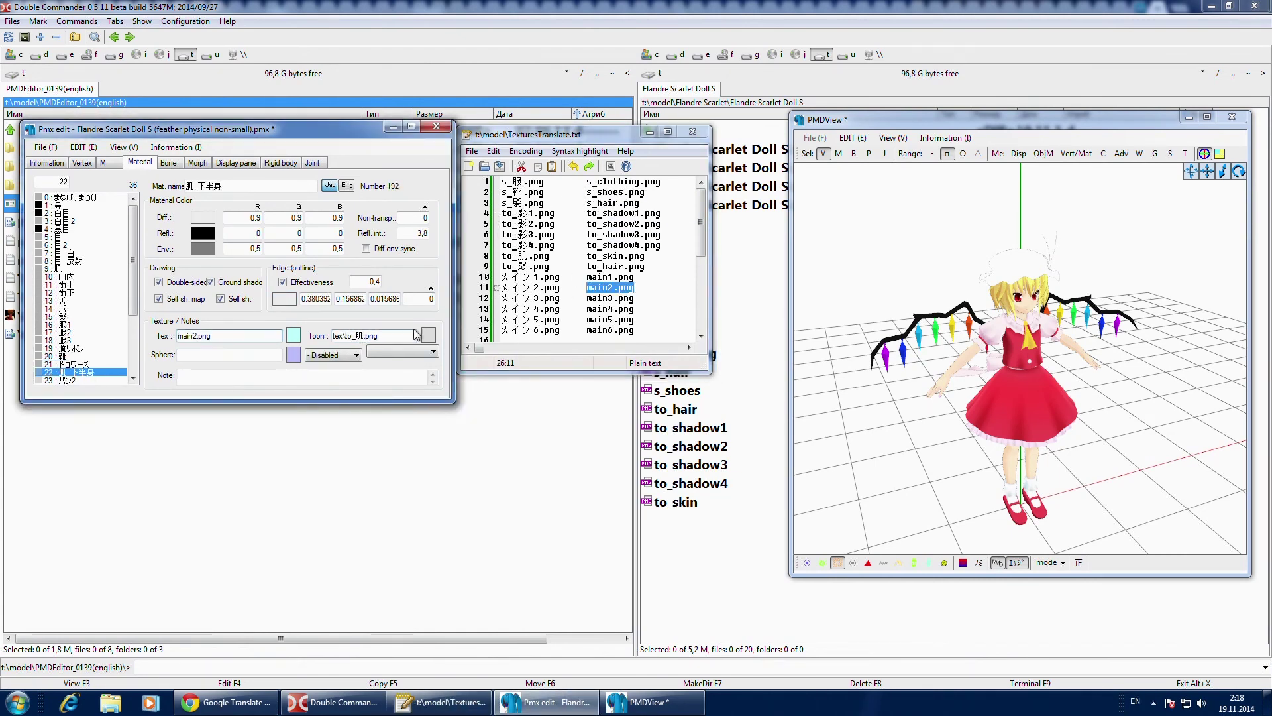
key(alt+Tab)
key(alt+Tab)
Step: Set material 23's texture to main3.png and its toon to to_shadow2.png, copying both names from the table
key(Down)
double_click(634, 298)
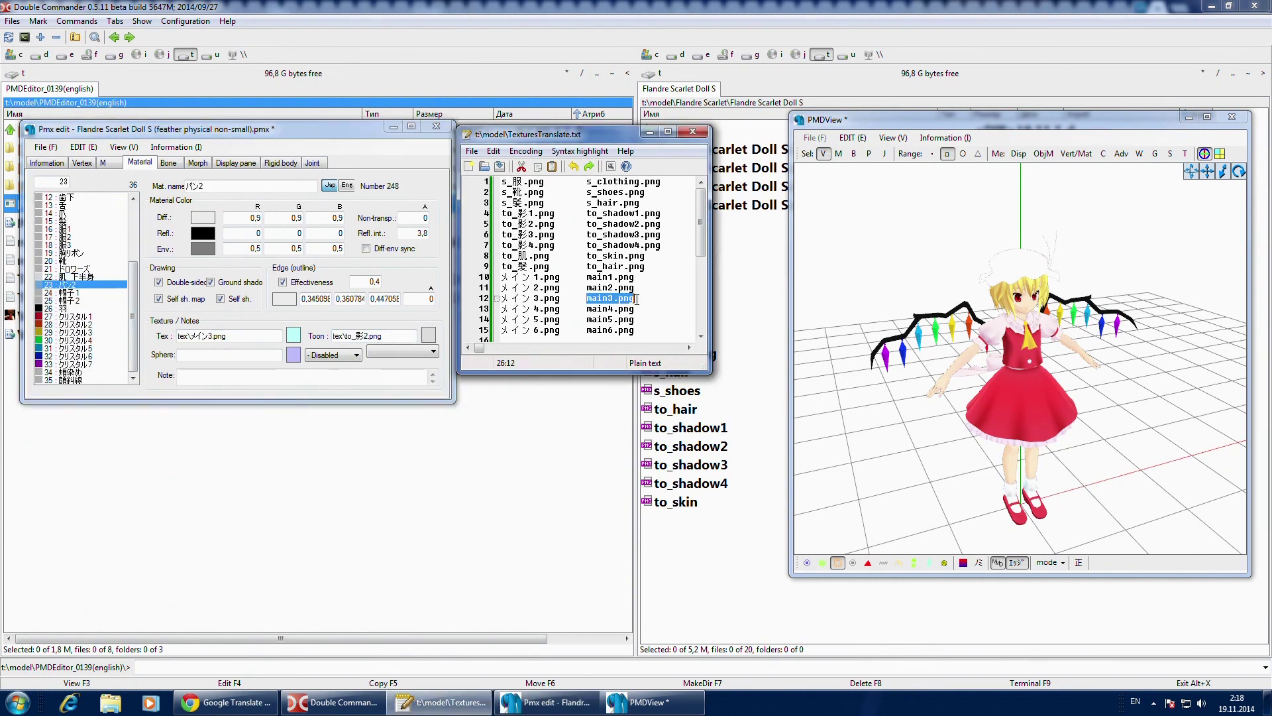
key(ctrl+c)
key(alt+Tab)
key(ctrl+v)
drag(587, 224, 661, 224)
key(ctrl+c)
drag(397, 336, 332, 336)
key(ctrl+v)
Step: Set material 24's (帽子1) texture to main6.png and its toon to to_shadow3.png, copying both names from the table
click(86, 292)
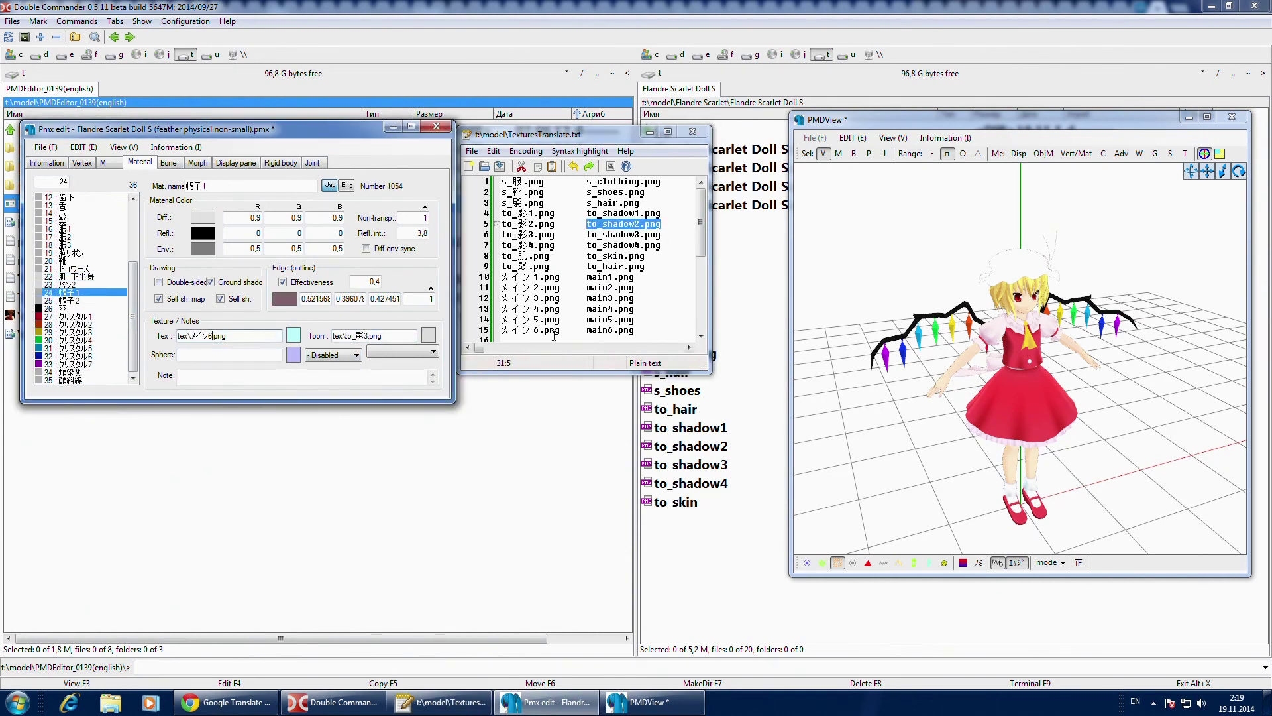
drag(586, 330, 634, 330)
drag(255, 336, 177, 336)
key(ctrl+v)
double_click(623, 235)
drag(391, 336, 332, 336)
key(ctrl+v)
Step: Copy main6.png from the table and set it as the texture of material 25 (帽子2)
click(87, 300)
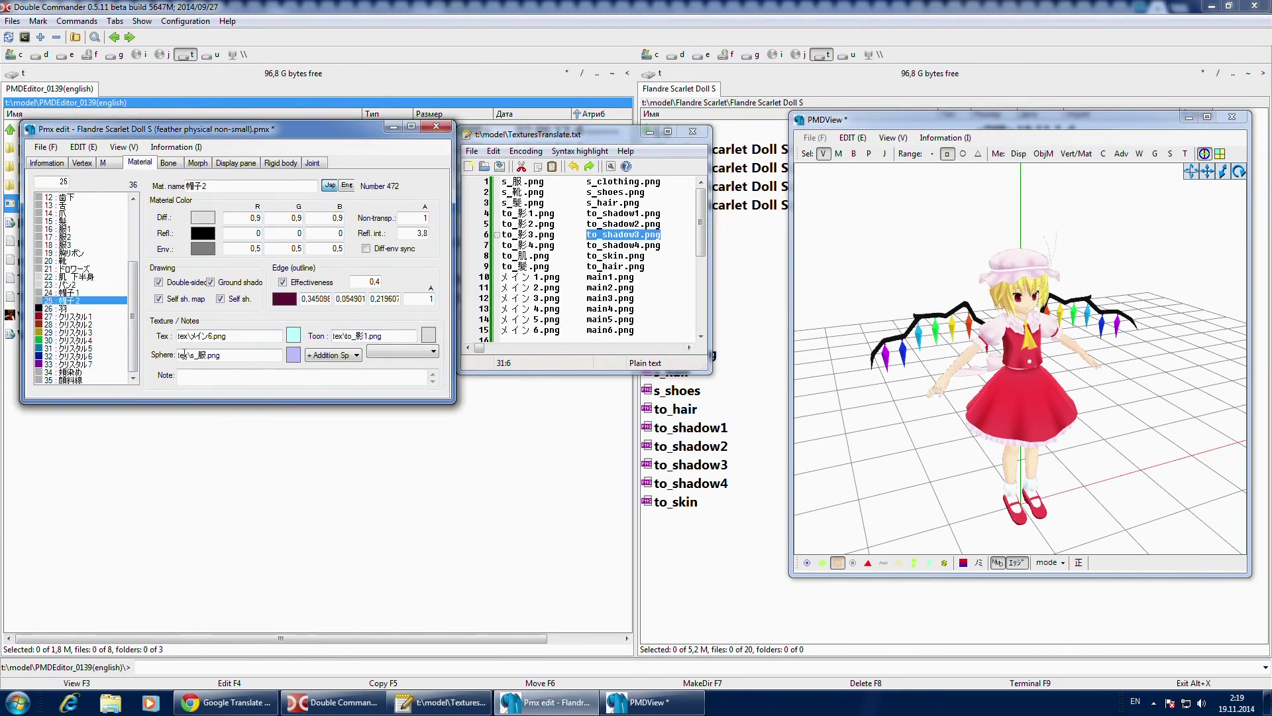
double_click(613, 330)
key(ctrl+c)
drag(228, 336, 177, 336)
key(ctrl+v)
Step: Copy to_shadow1.png from the table and set it as the toon of material 25 (帽子2)
click(526, 212)
drag(587, 213, 661, 214)
key(ctrl+c)
drag(387, 336, 318, 336)
key(ctrl+v)
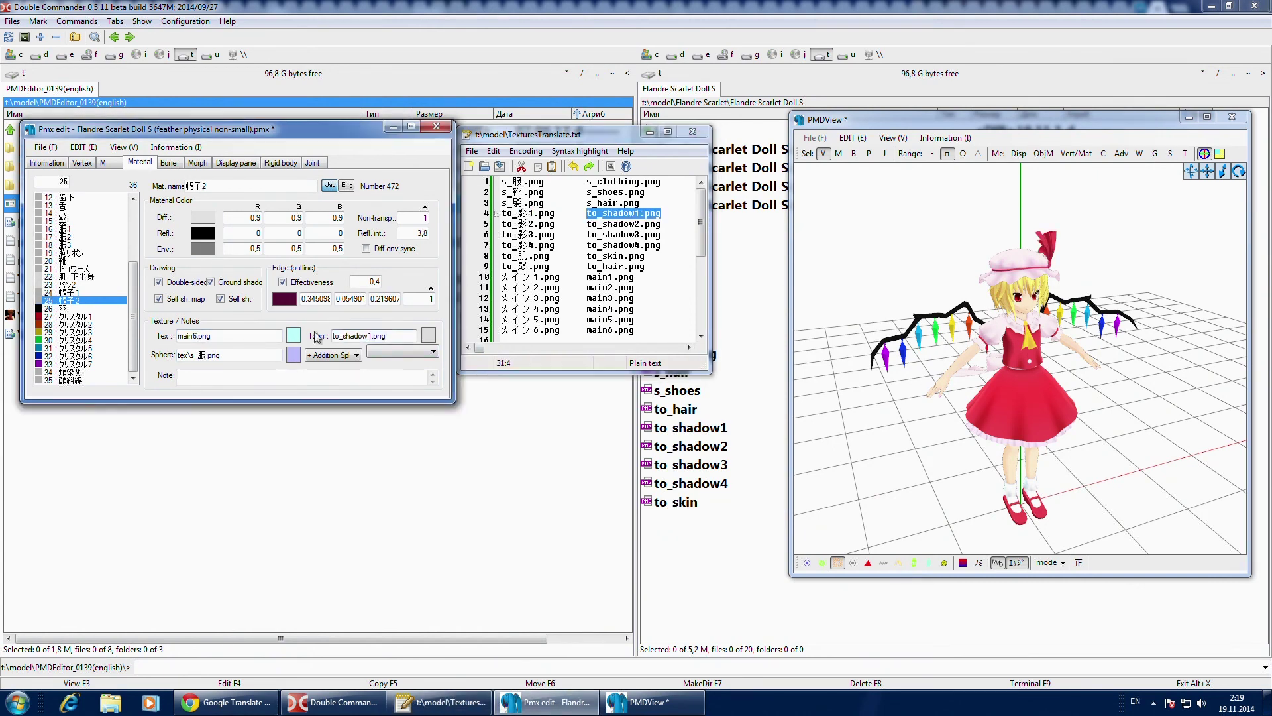
Step: Copy s_clothing.png from the table and set it as the sphere map of material 25 (帽子2)
key(alt+Tab)
key(Up)
key(Up)
key(Up)
key(ctrl+c)
key(alt+Tab)
Step: Check the texture, toon and sphere entries of materials 26 to 32 for Japanese file names
key(Down)
key(Down)
key(Down)
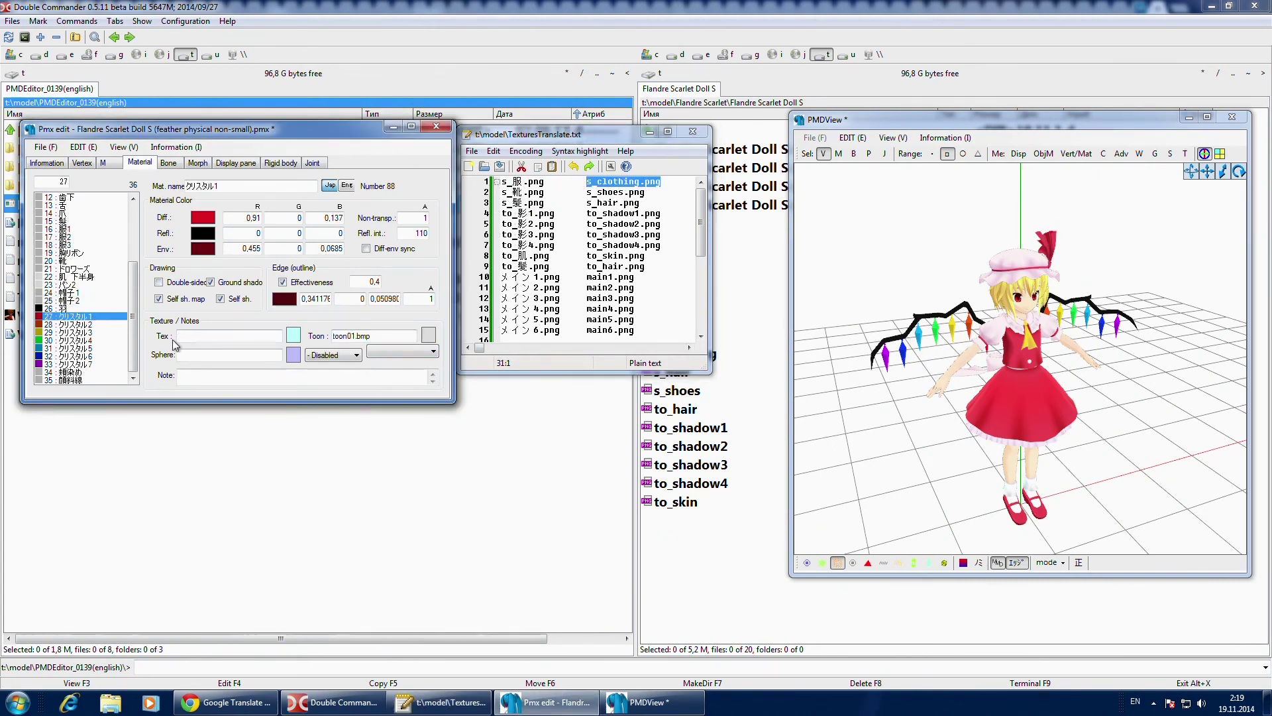
key(Down)
key(Down)
key(Down)
key(Down)
key(Down)
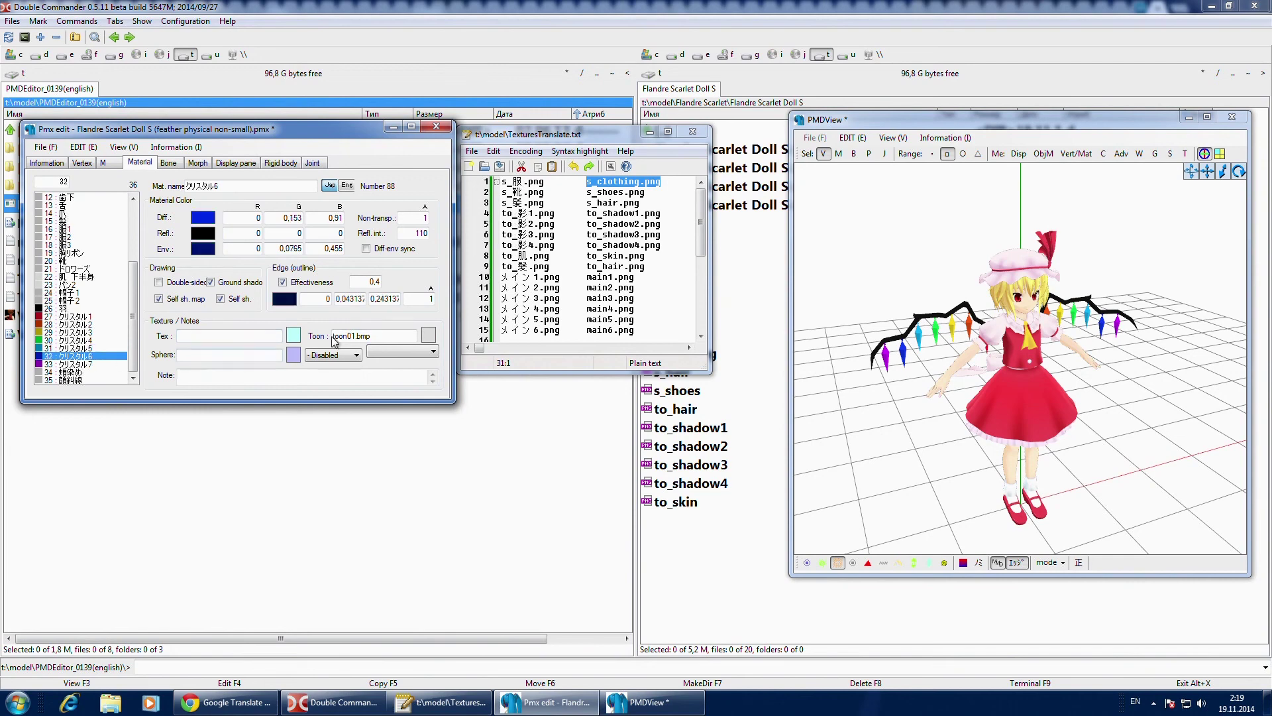
Step: Copy main1.png from the table and set it as the texture of material 34 (頬染め)
click(90, 374)
drag(586, 277, 634, 277)
key(ctrl+c)
drag(253, 336, 178, 336)
key(ctrl+v)
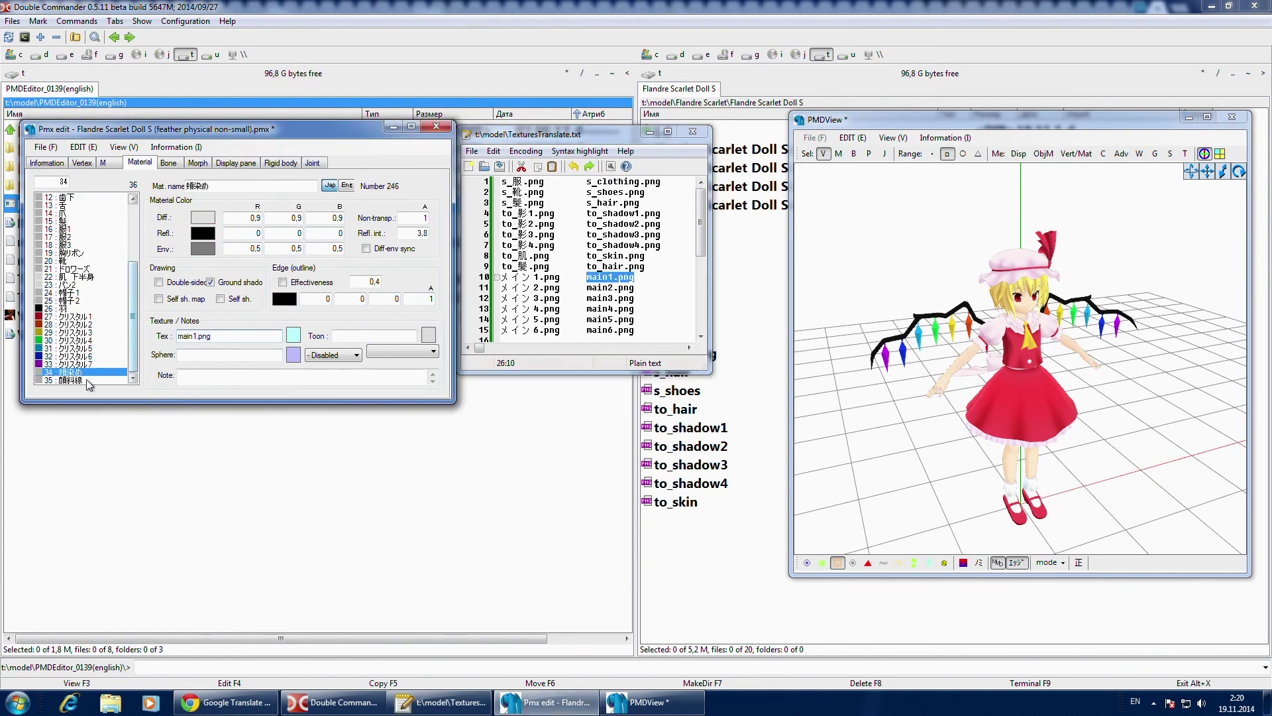
Step: Set main1.png as the texture of material 35 (顔斜線)
click(89, 380)
key(ctrl+v)
click(199, 352)
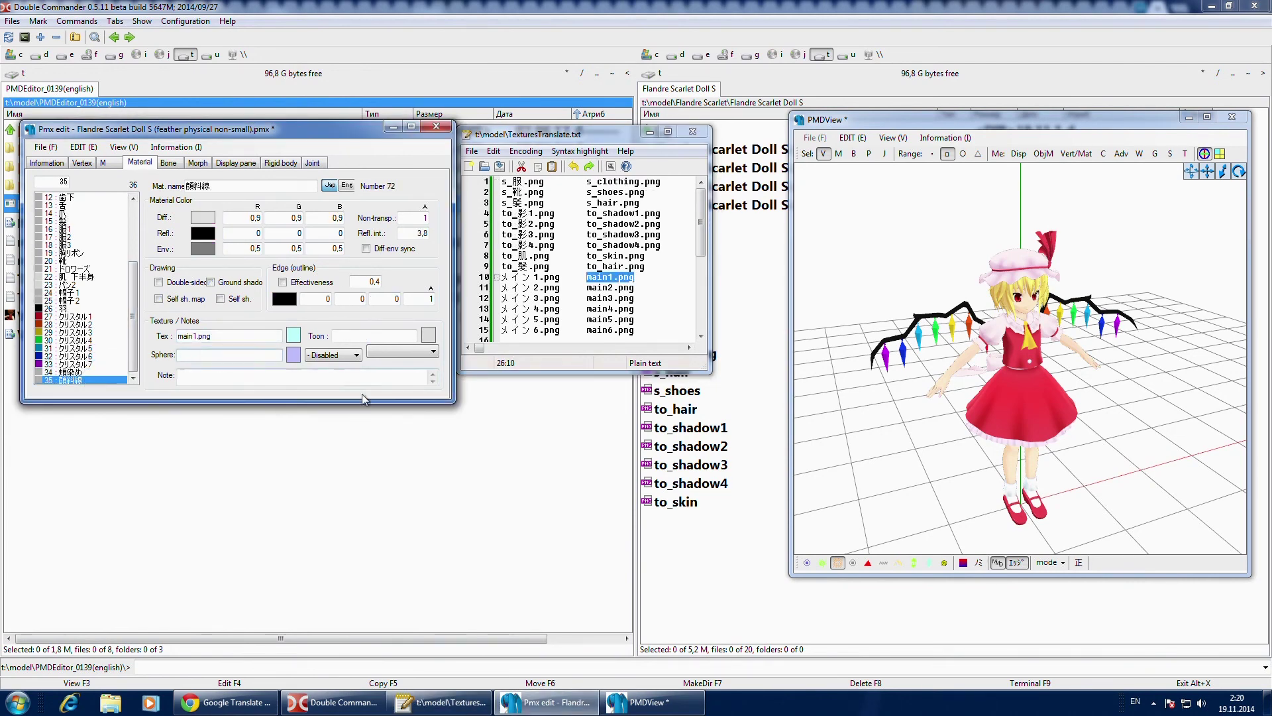
Step: Inspect the textured model up close and save it over the existing Flandre Scarlet Doll S (feather physical non-small).pmx file
mouse_move(1032, 404)
mouse_down()
mouse_move(944, 404)
mouse_move(1104, 397)
mouse_move(1011, 400)
mouse_up()
scroll(1024, 402, up, 5)
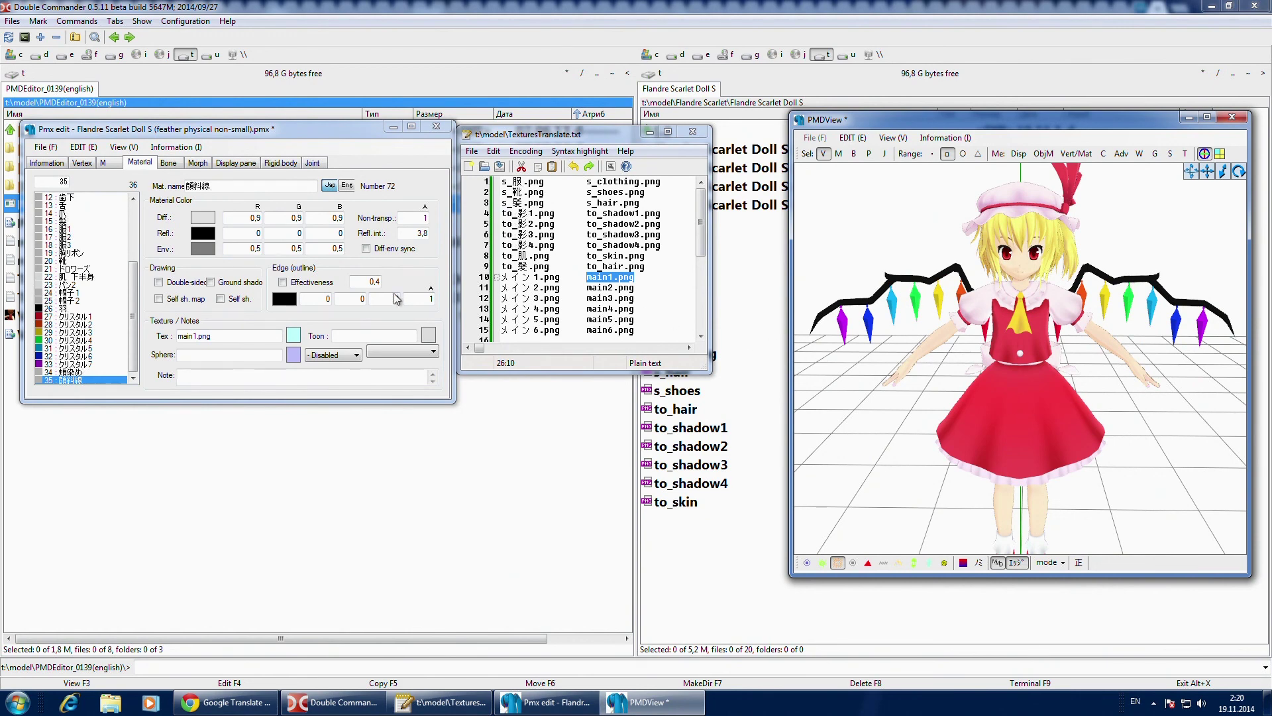
click(51, 153)
click(53, 148)
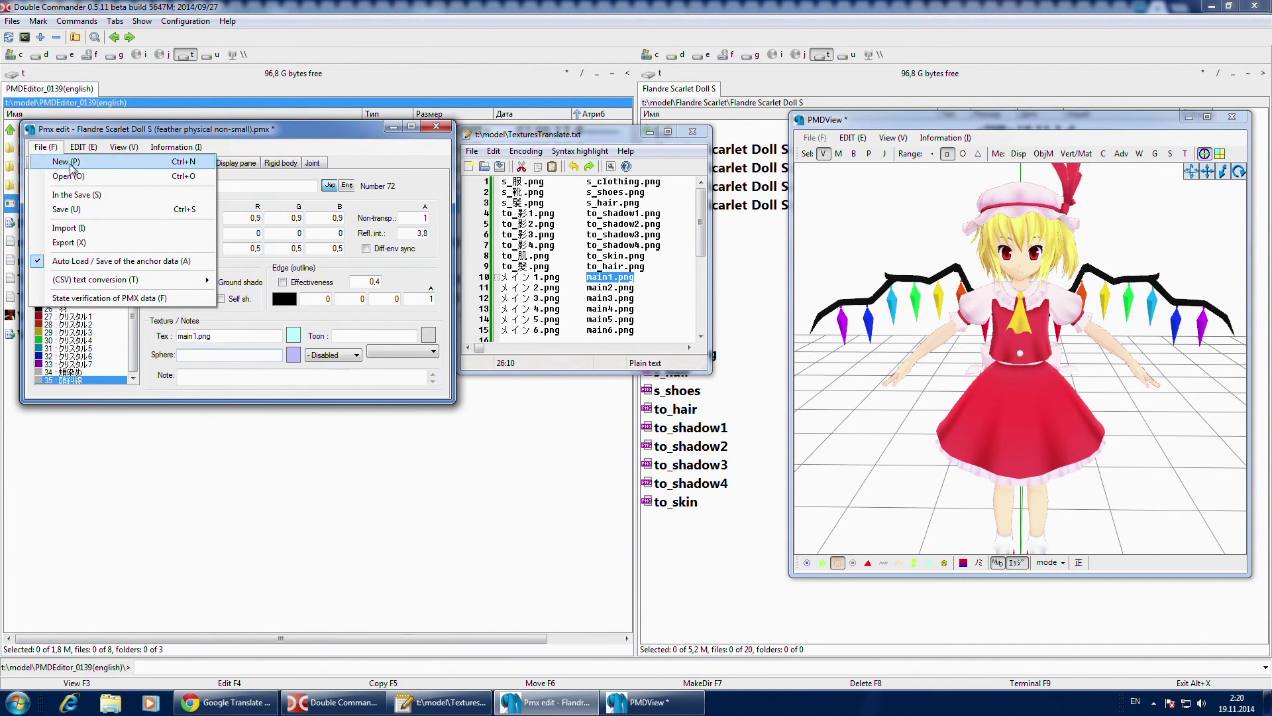
click(88, 209)
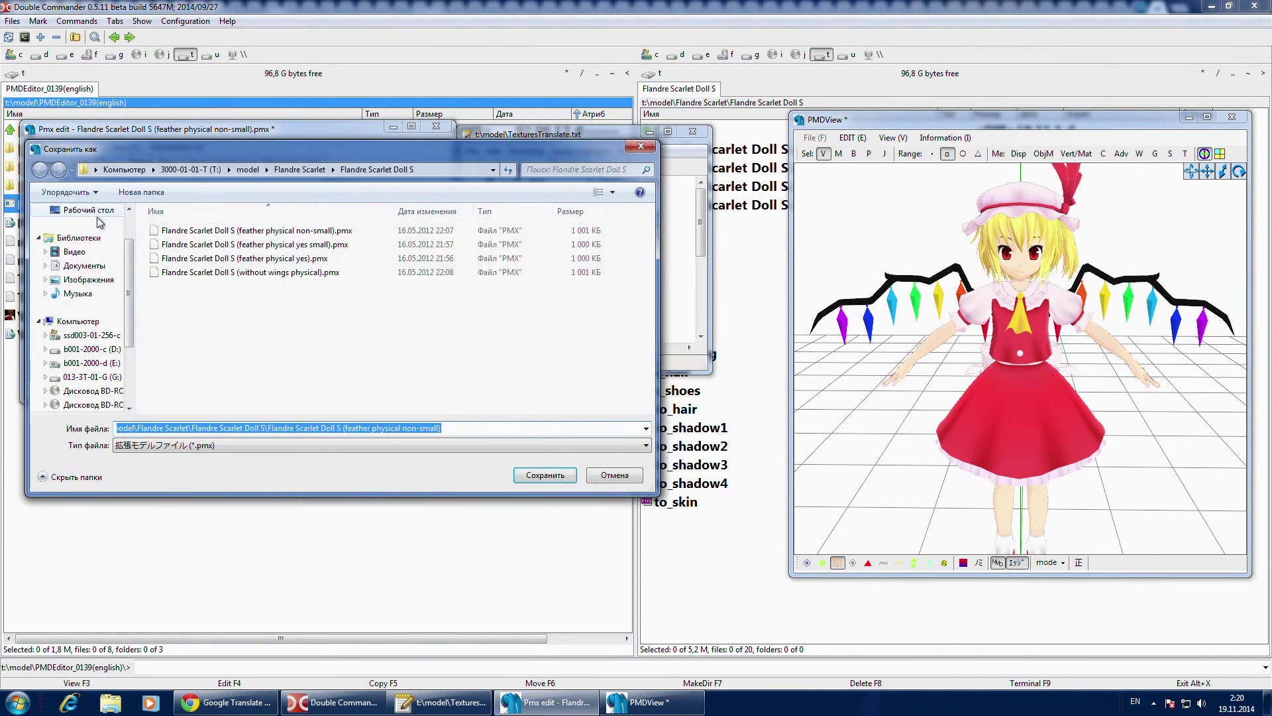
click(236, 232)
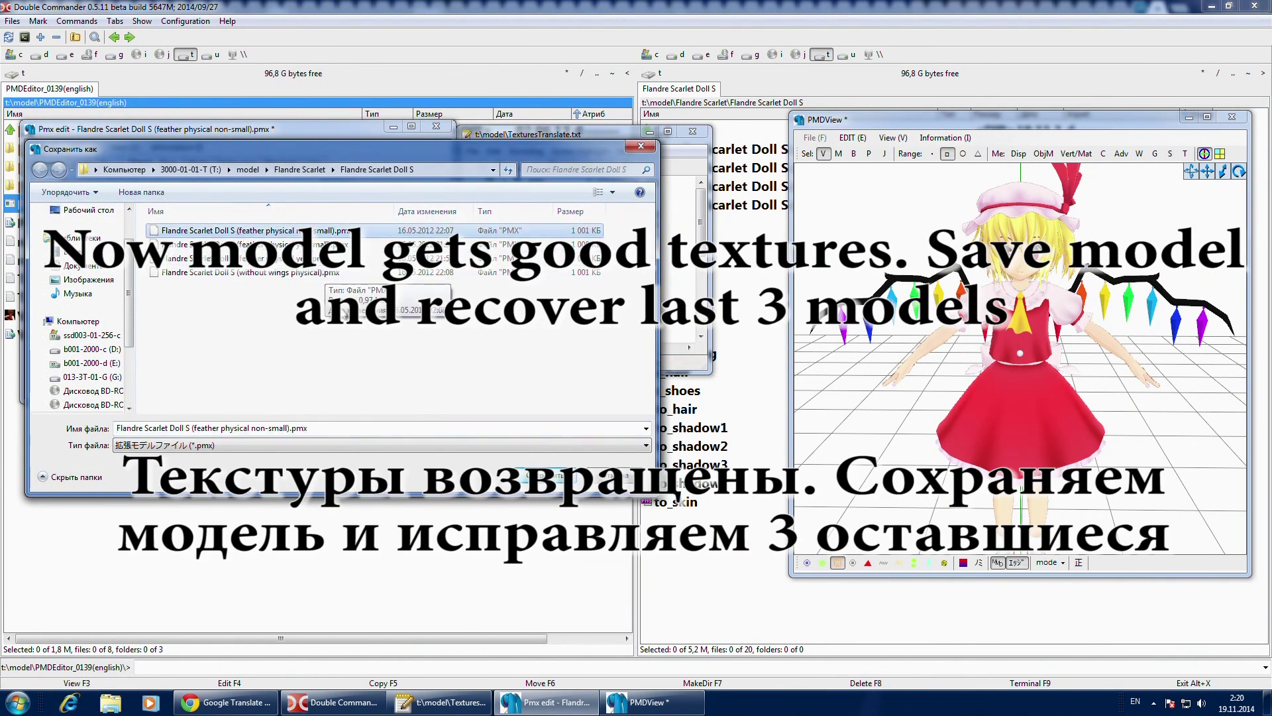
click(527, 477)
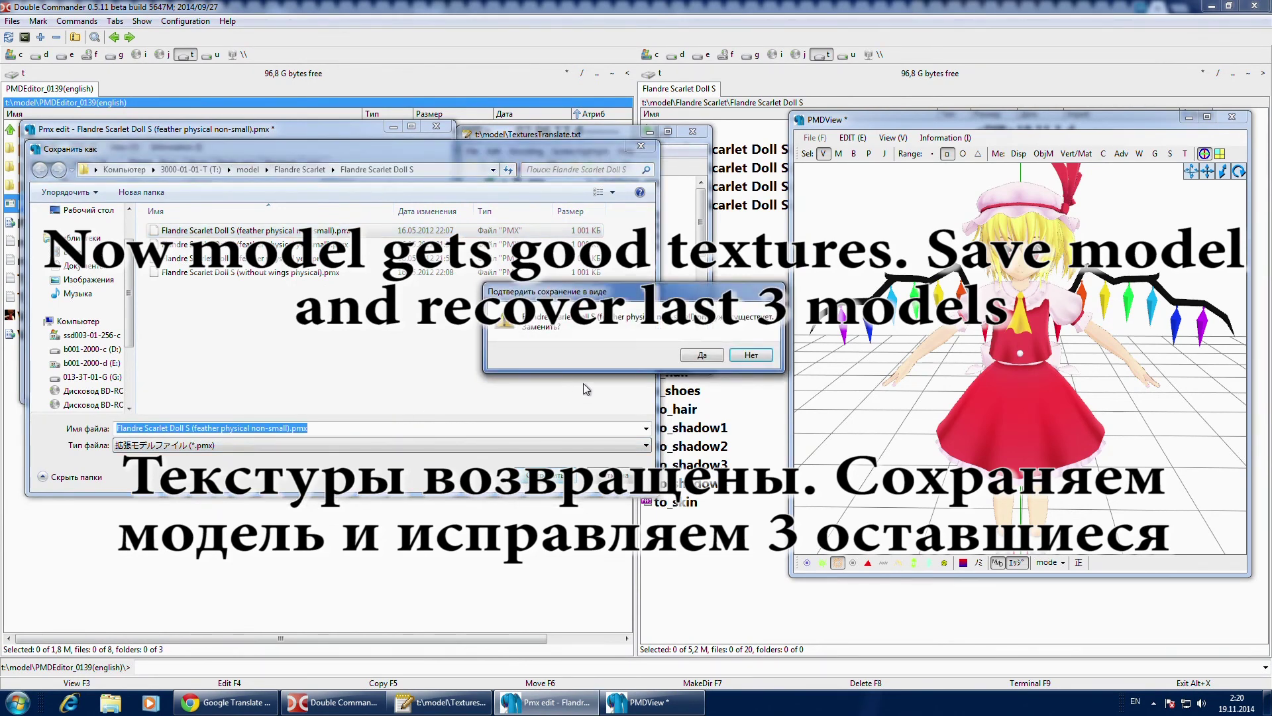
click(699, 355)
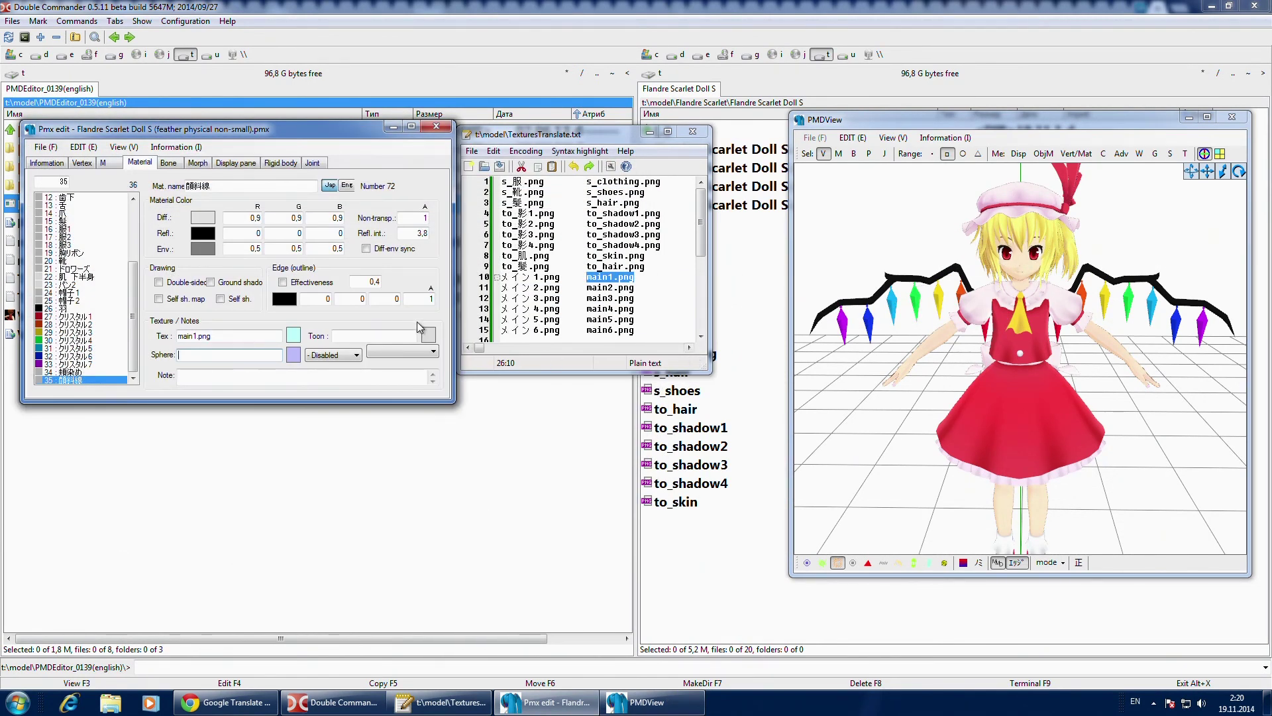